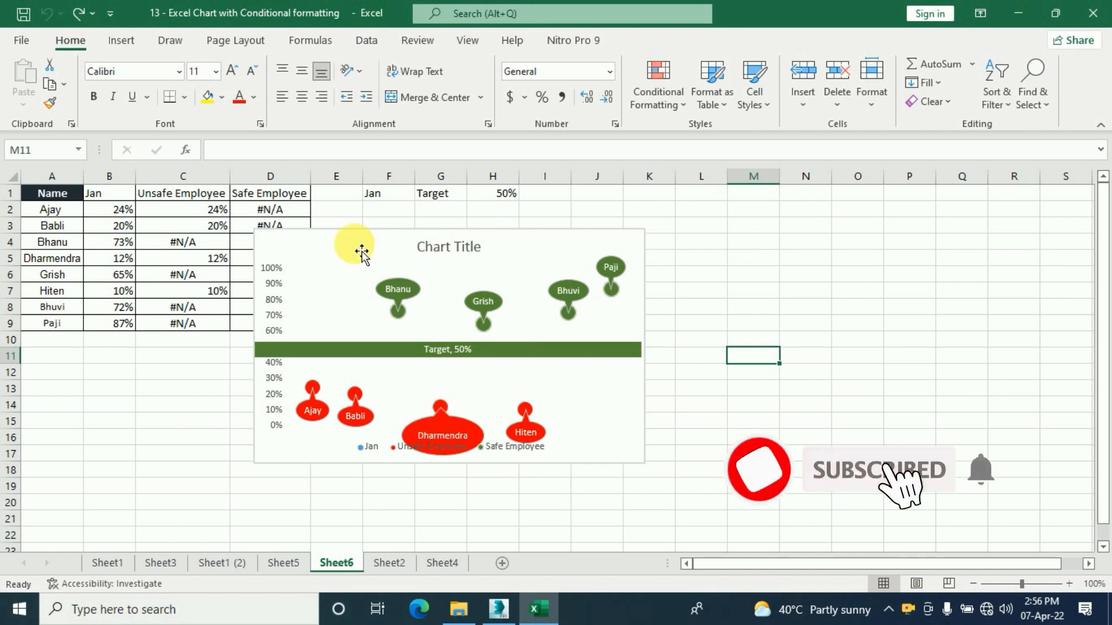
Step: Set the chart's target in cell H1 of Sheet6 to 40%
{"action": "left_click", "coordinate": [189, 197]}
{"action": "left_click", "coordinate": [267, 194]}
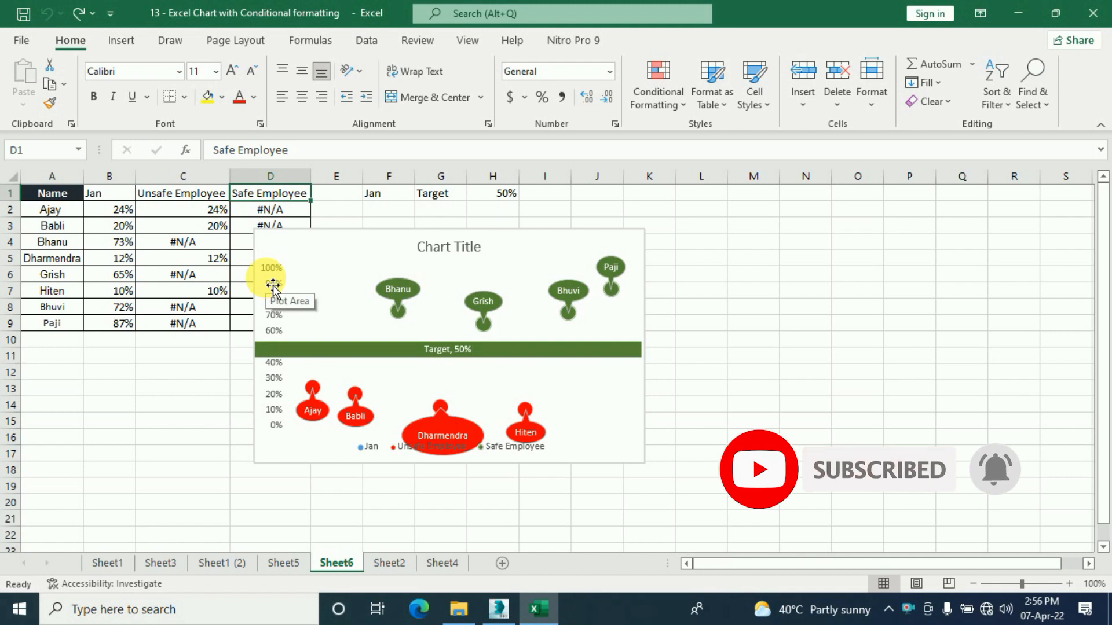
{"action": "left_click", "coordinate": [503, 198]}
{"action": "left_click", "coordinate": [527, 197]}
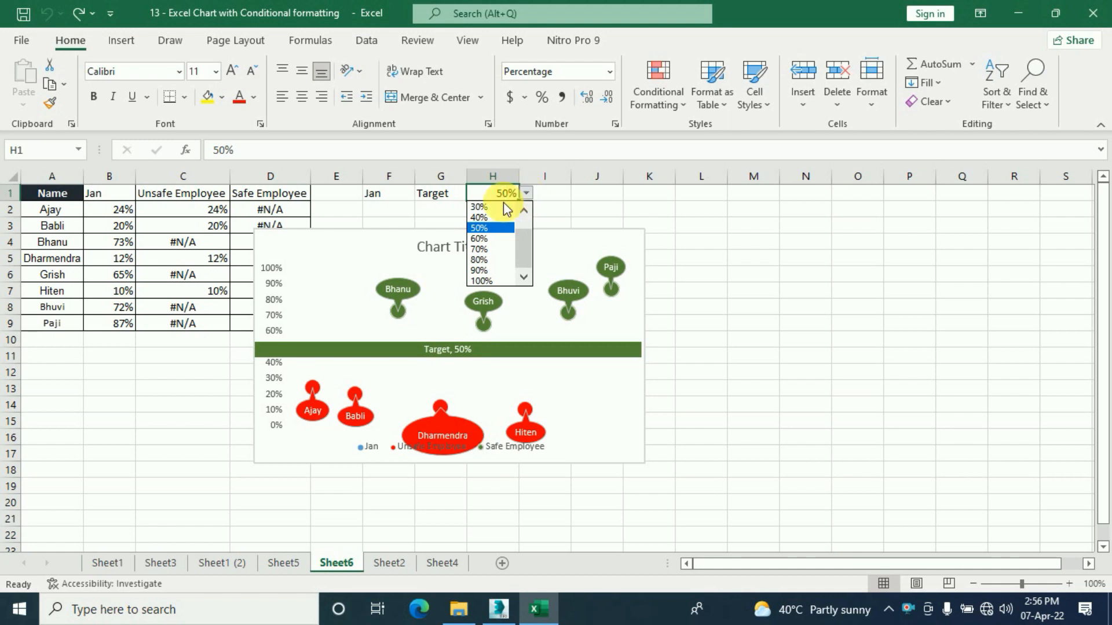
{"action": "left_click", "coordinate": [481, 219]}
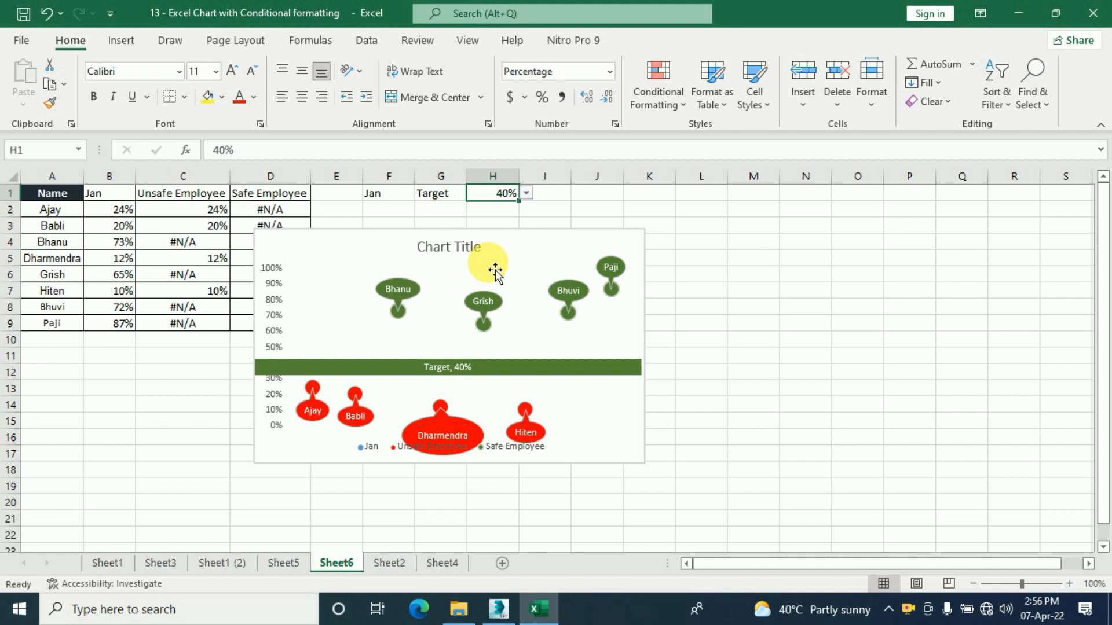
Step: Test the month selector in cell F1 with Mar, Aug and May, and return it to Jan
{"action": "left_click", "coordinate": [400, 195]}
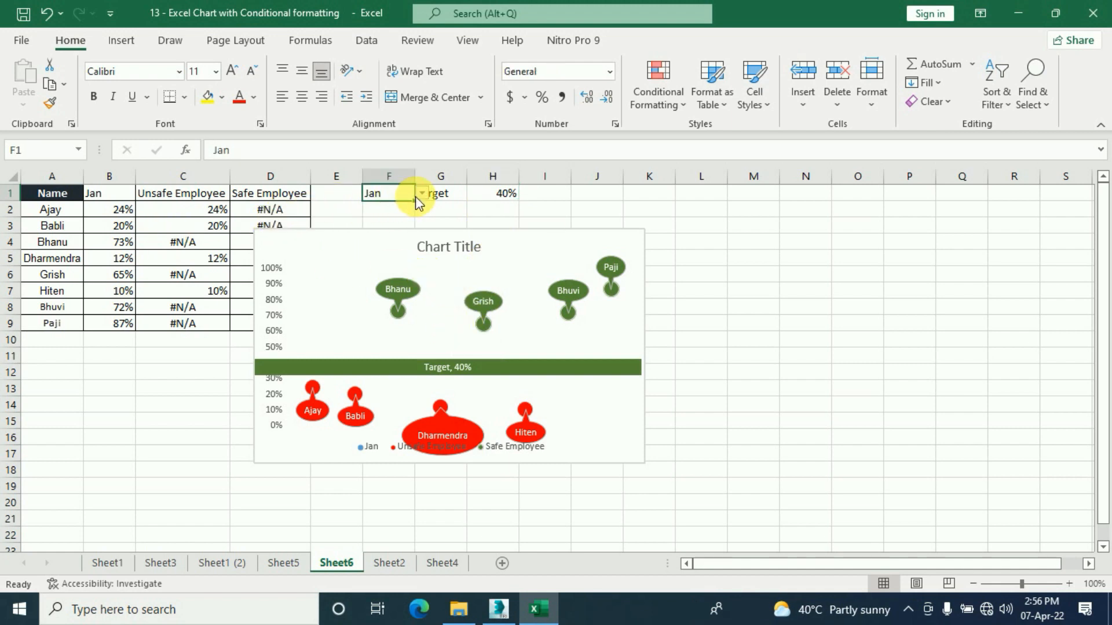
{"action": "left_click", "coordinate": [422, 193]}
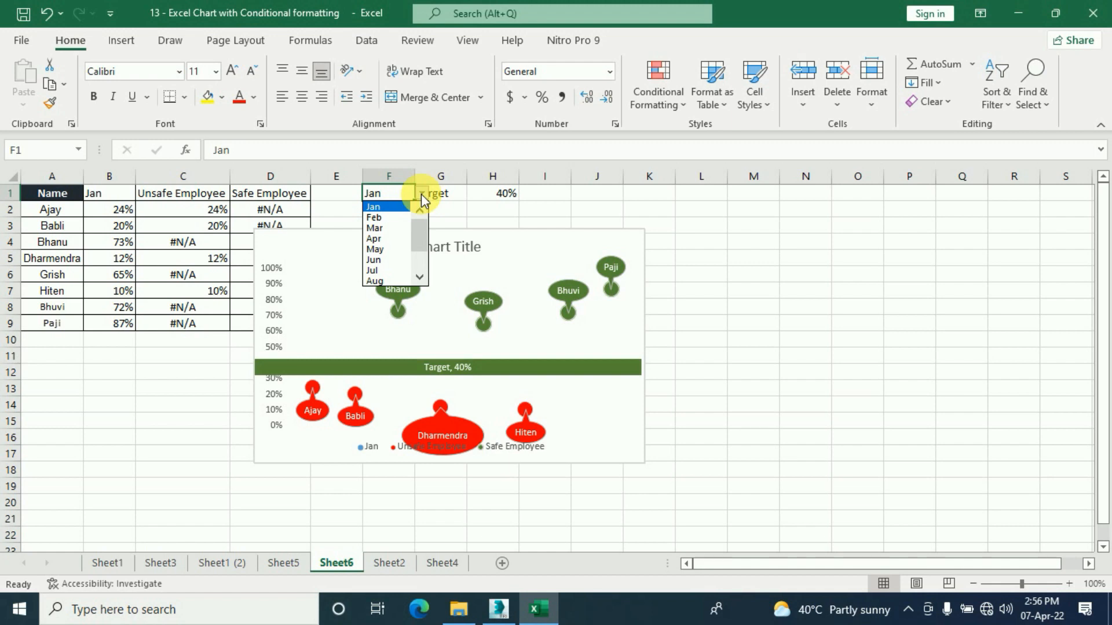
{"action": "left_click", "coordinate": [375, 228]}
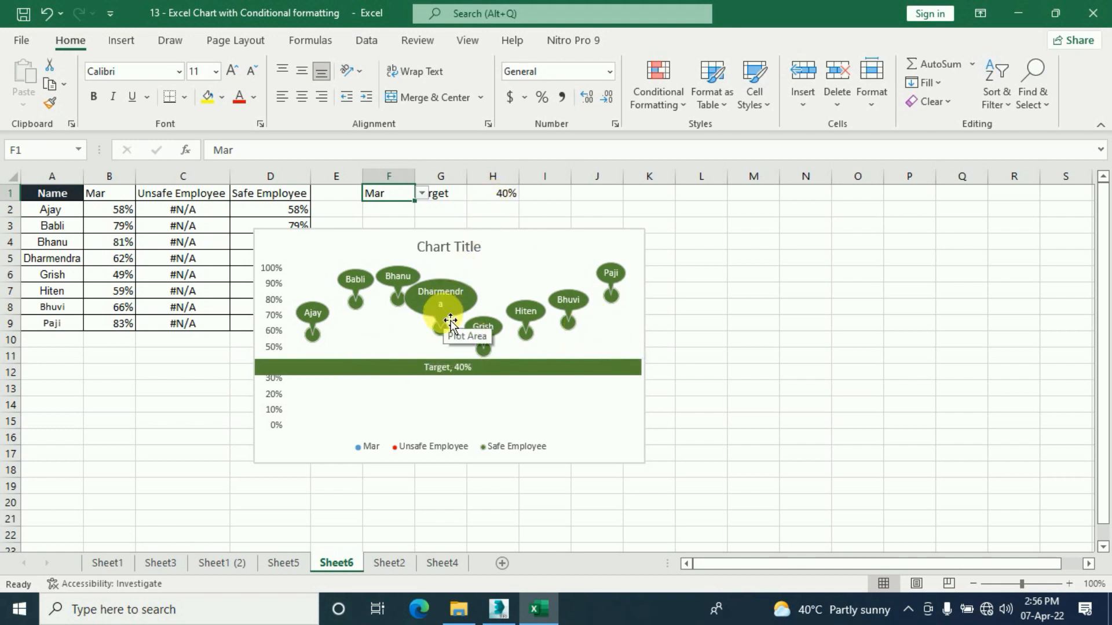
{"action": "left_click", "coordinate": [424, 194]}
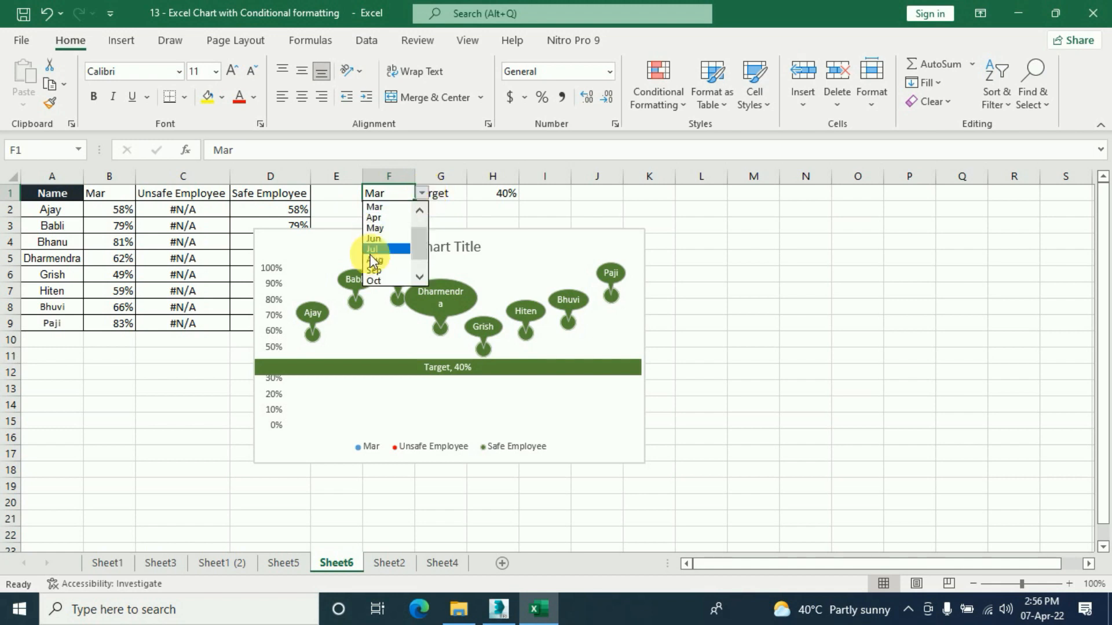
{"action": "left_click", "coordinate": [374, 260]}
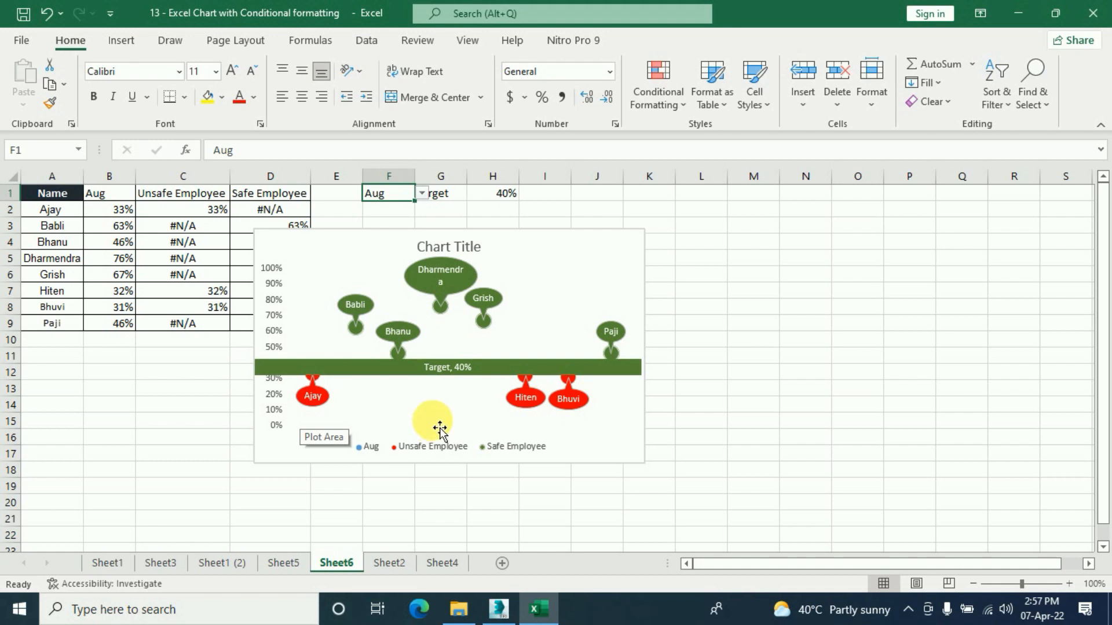
{"action": "left_click", "coordinate": [422, 193]}
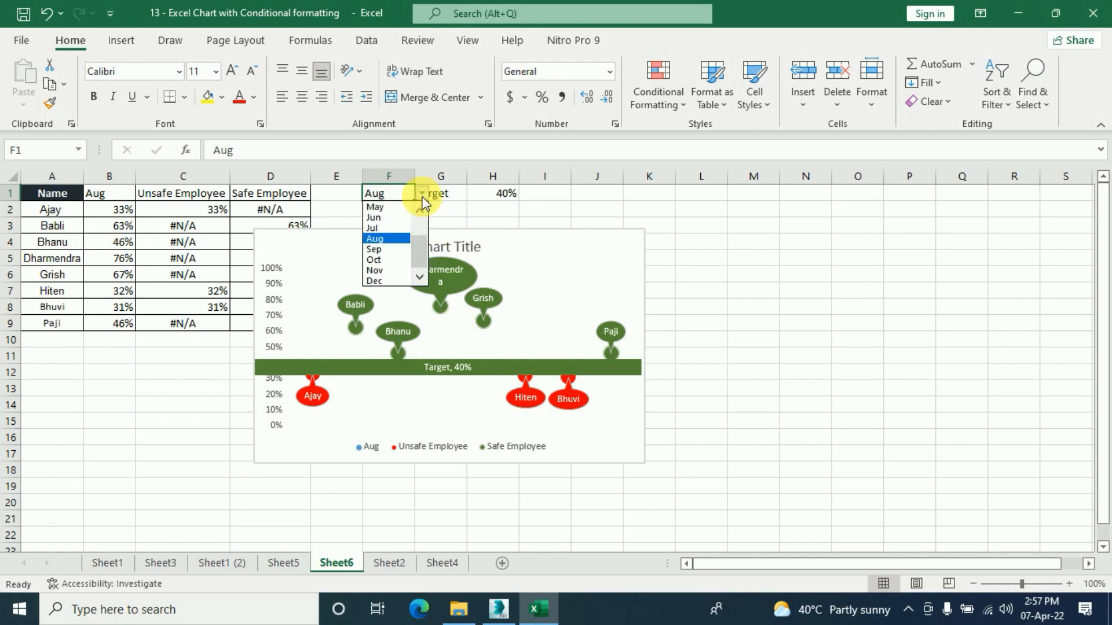
{"action": "left_click", "coordinate": [396, 209]}
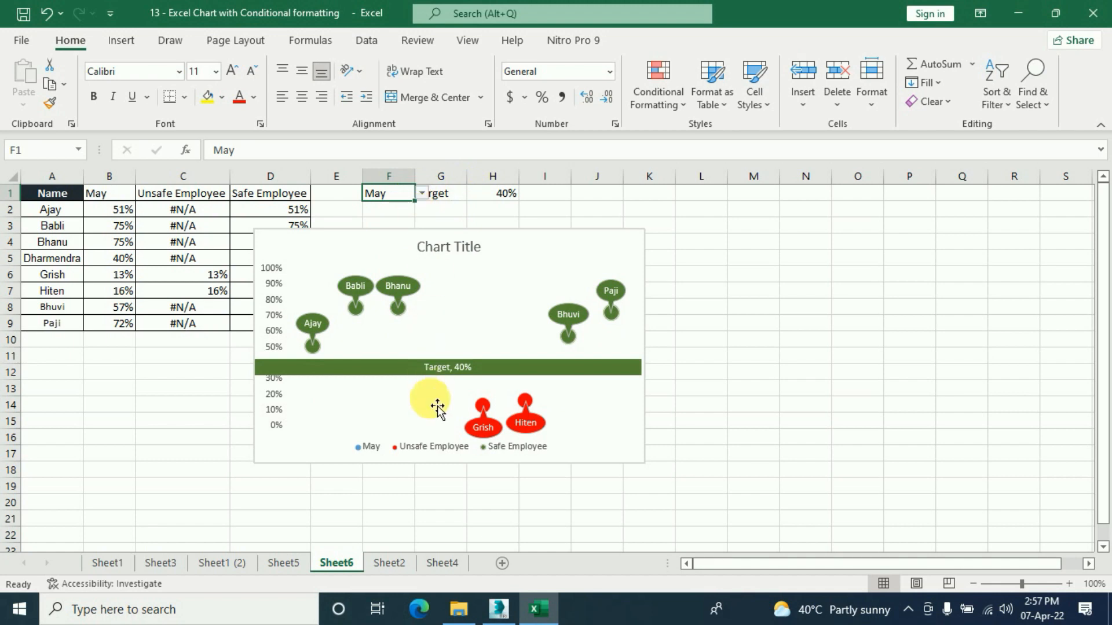
{"action": "left_click", "coordinate": [422, 193]}
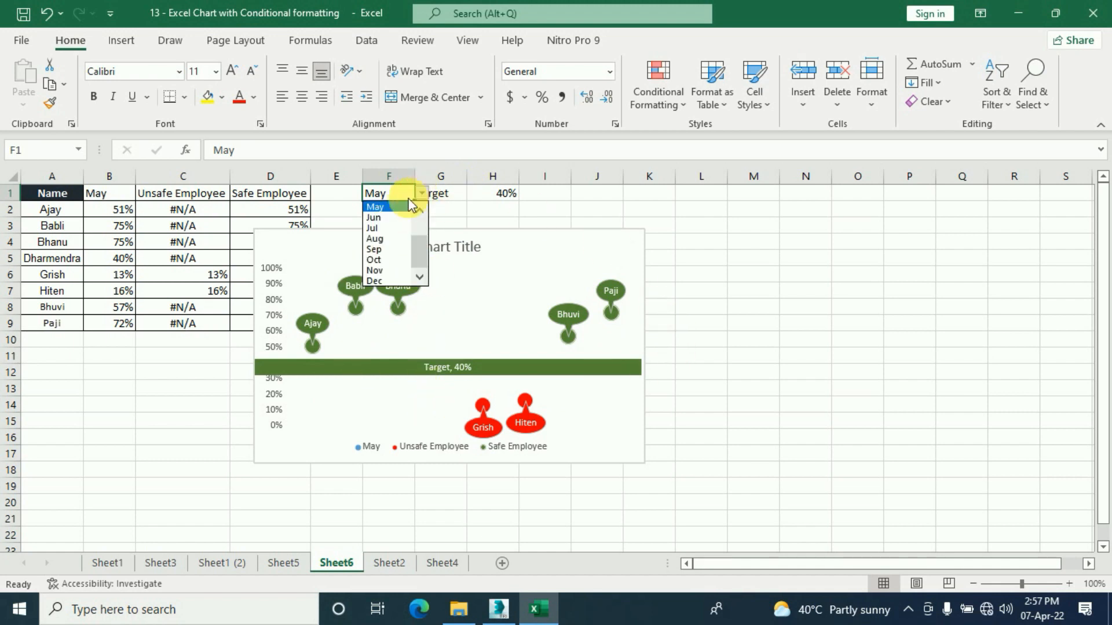
{"action": "scroll", "coordinate": [418, 243], "scroll_direction": "up", "scroll_amount": 2}
{"action": "left_click", "coordinate": [397, 207]}
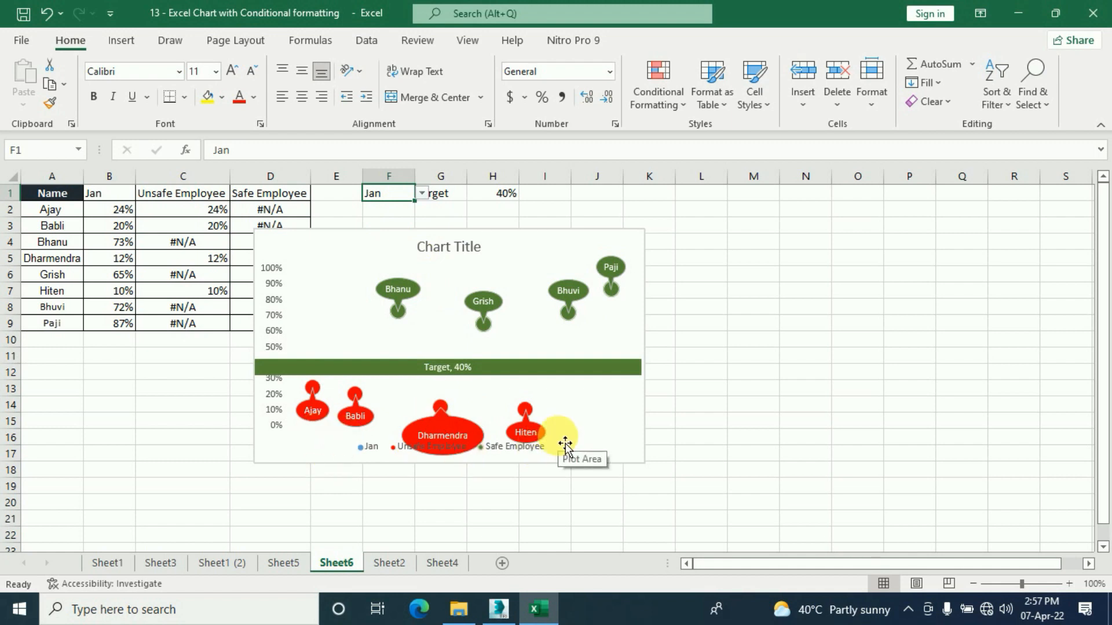
Step: Set the target in cell H1 to 50% and dismiss the Wi-Fi scanner notification
{"action": "left_click", "coordinate": [502, 196]}
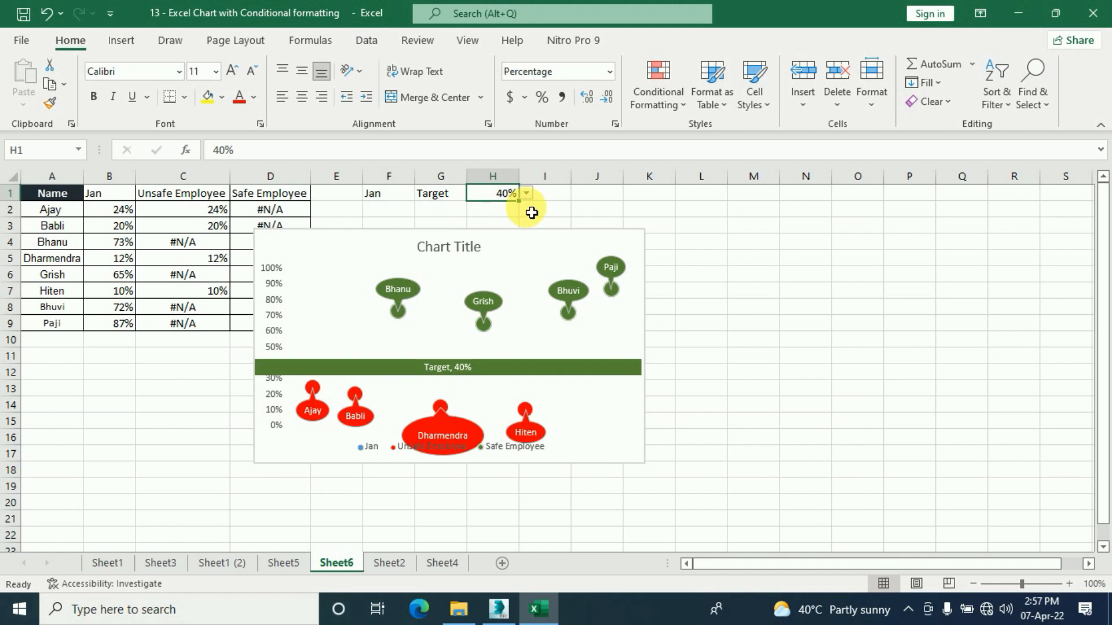
{"action": "left_click", "coordinate": [527, 197]}
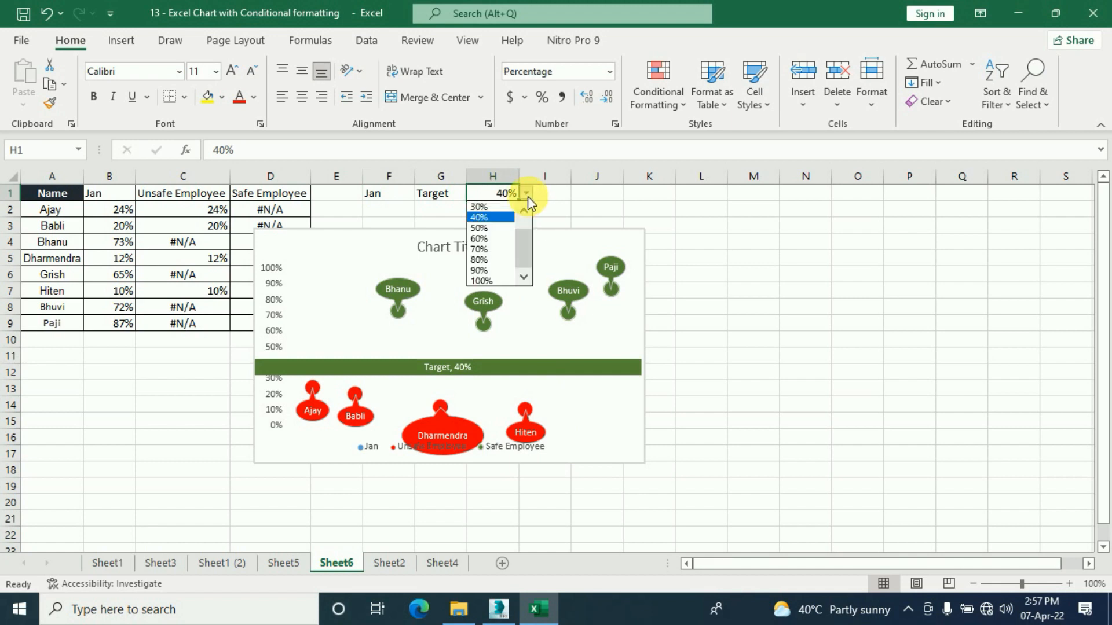
{"action": "left_click", "coordinate": [488, 228]}
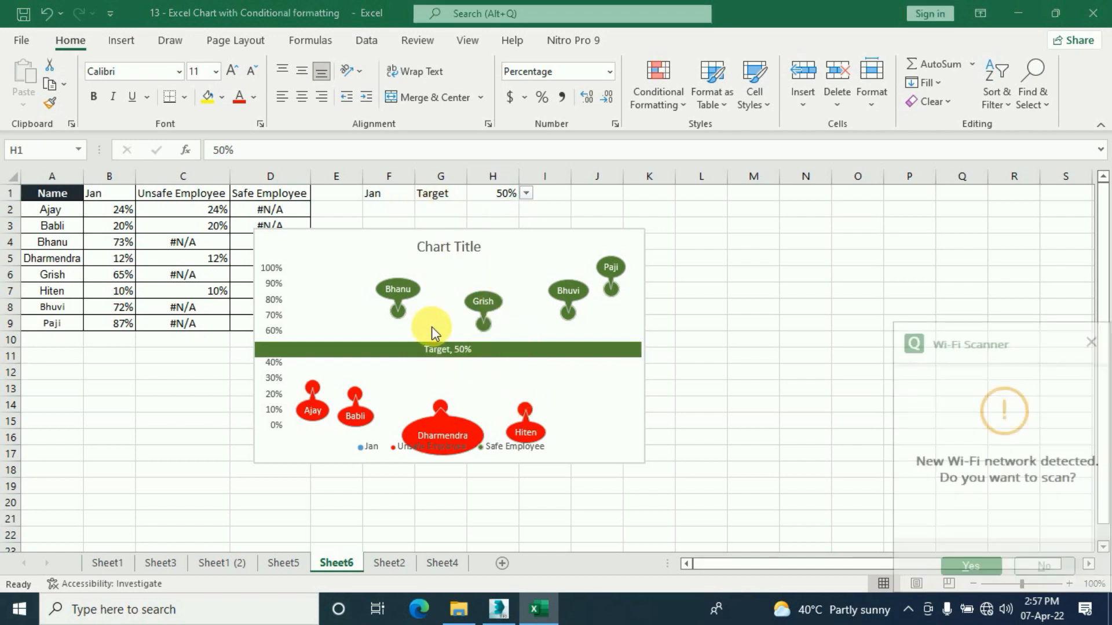
{"action": "left_click", "coordinate": [1091, 342]}
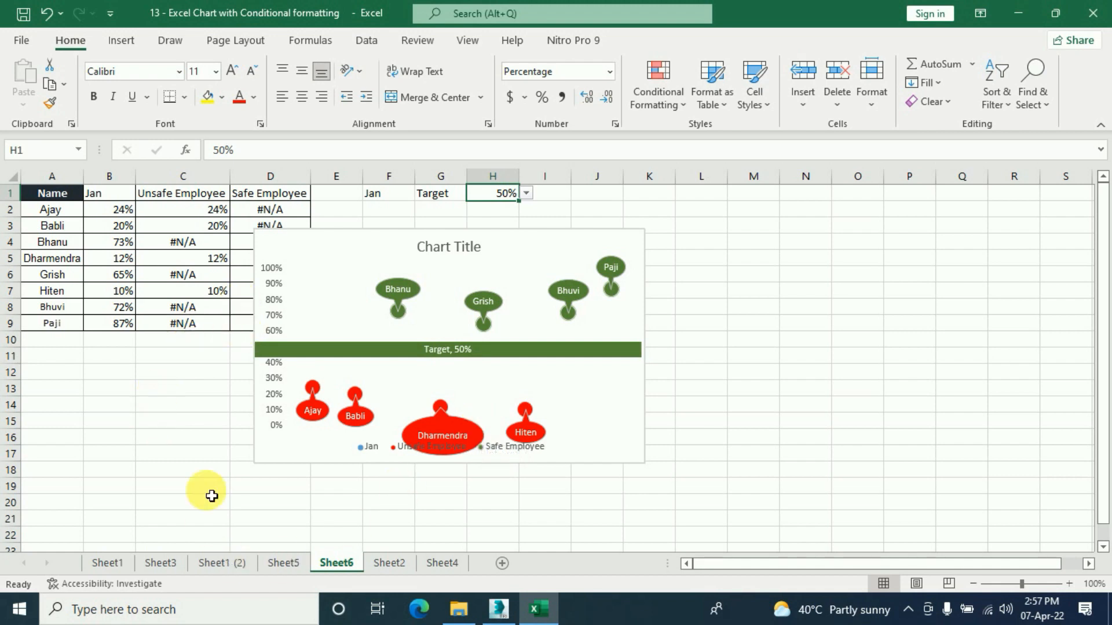
Step: Examine the name column on Sheet6, the blank Sheet5 and the monthly source table on Sheet1 (2)
{"action": "left_click", "coordinate": [63, 251]}
{"action": "left_click_drag", "start_coordinate": [60, 197], "coordinate": [52, 226]}
{"action": "left_click", "coordinate": [285, 563]}
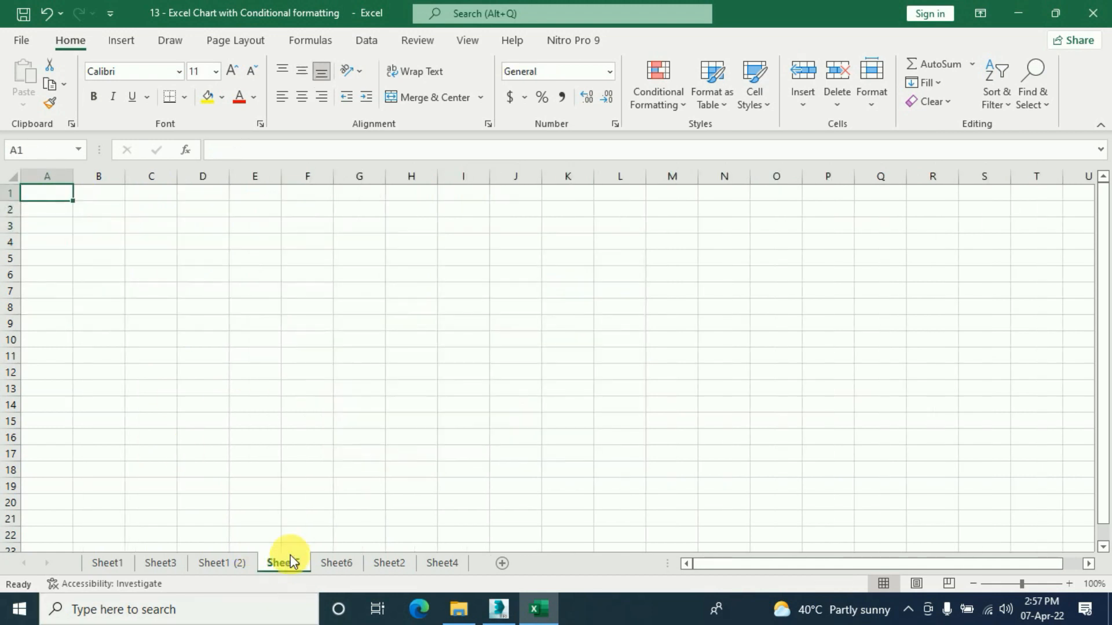
{"action": "left_click", "coordinate": [219, 563]}
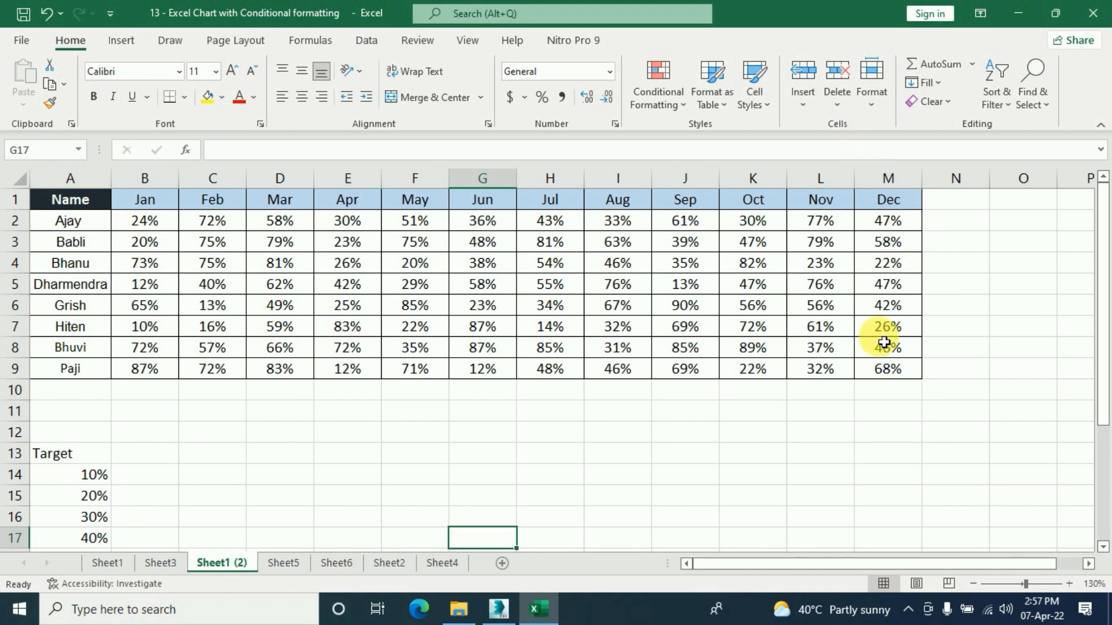
{"action": "left_click", "coordinate": [333, 565]}
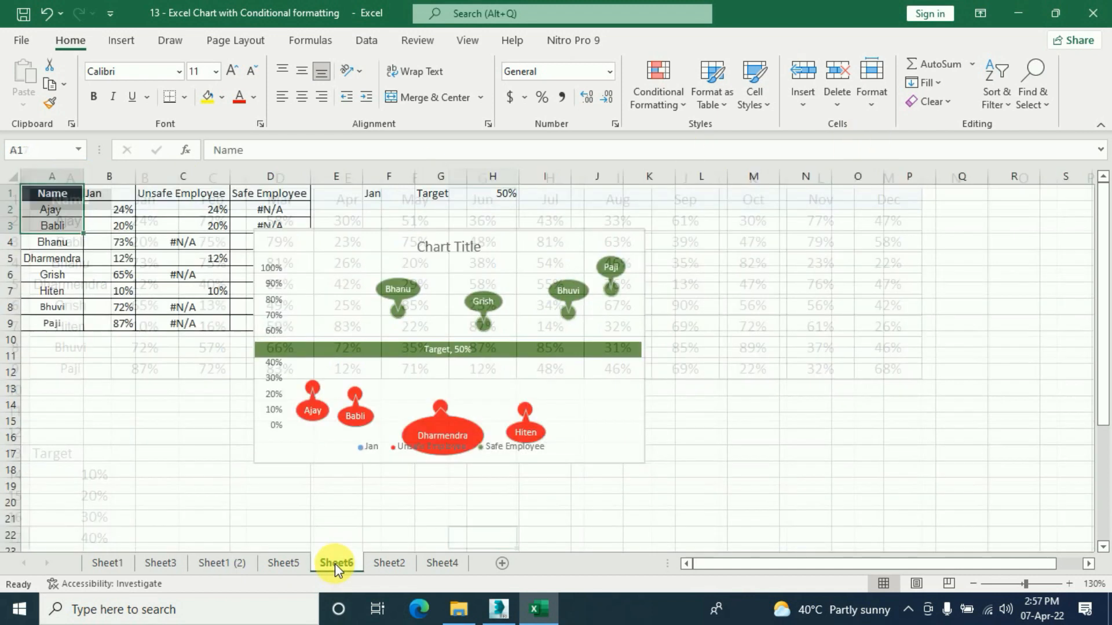
Step: Copy the Name column A1:A9 from Sheet1 (2) into Sheet5, starting at cell A1
{"action": "left_click", "coordinate": [286, 563]}
{"action": "left_click", "coordinate": [219, 563]}
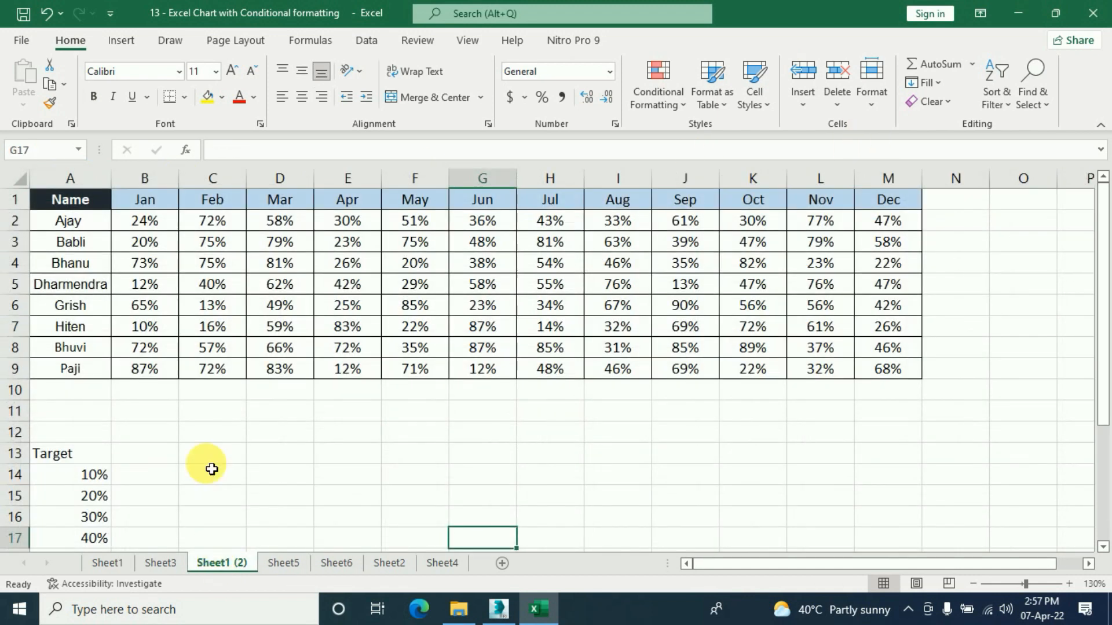
{"action": "left_click_drag", "start_coordinate": [81, 200], "coordinate": [80, 368]}
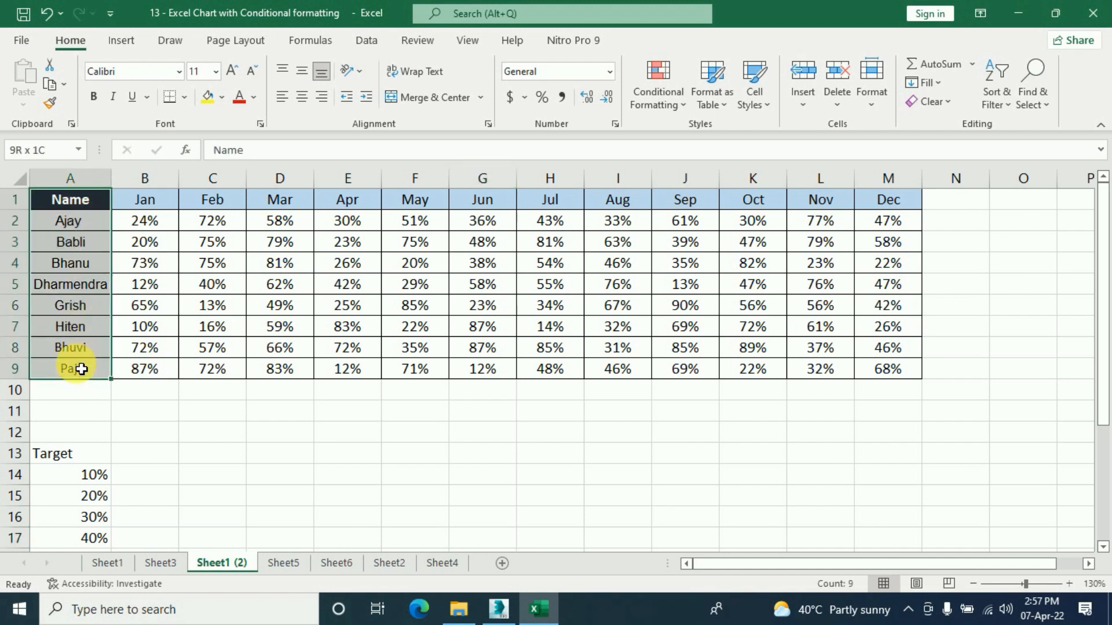
{"action": "key", "text": "ctrl+c"}
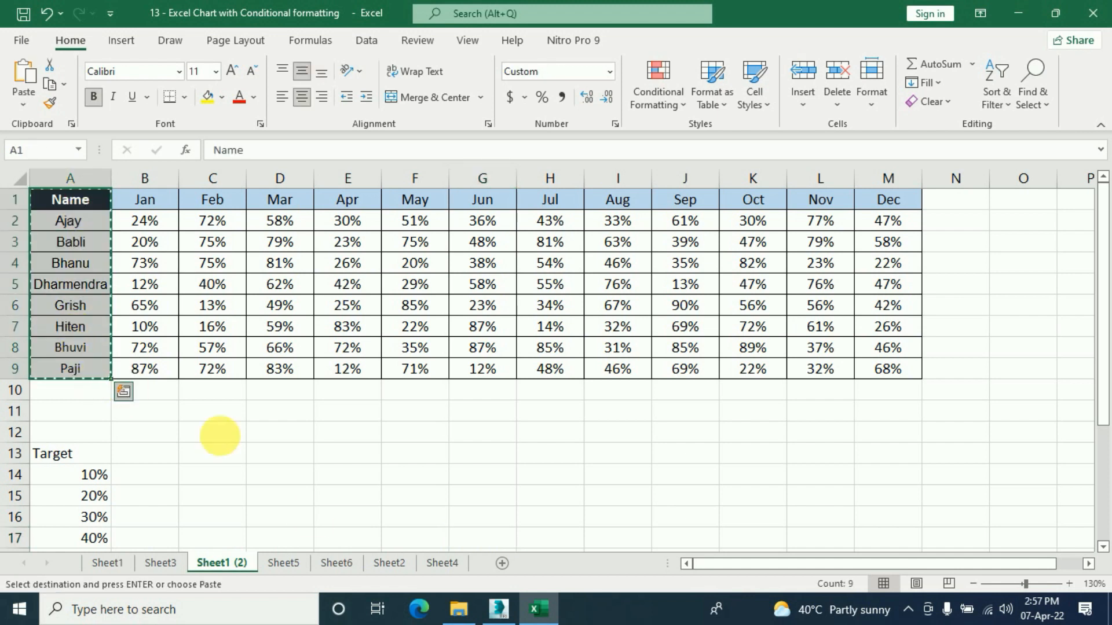
{"action": "left_click", "coordinate": [291, 571]}
{"action": "key", "text": "ctrl+v"}
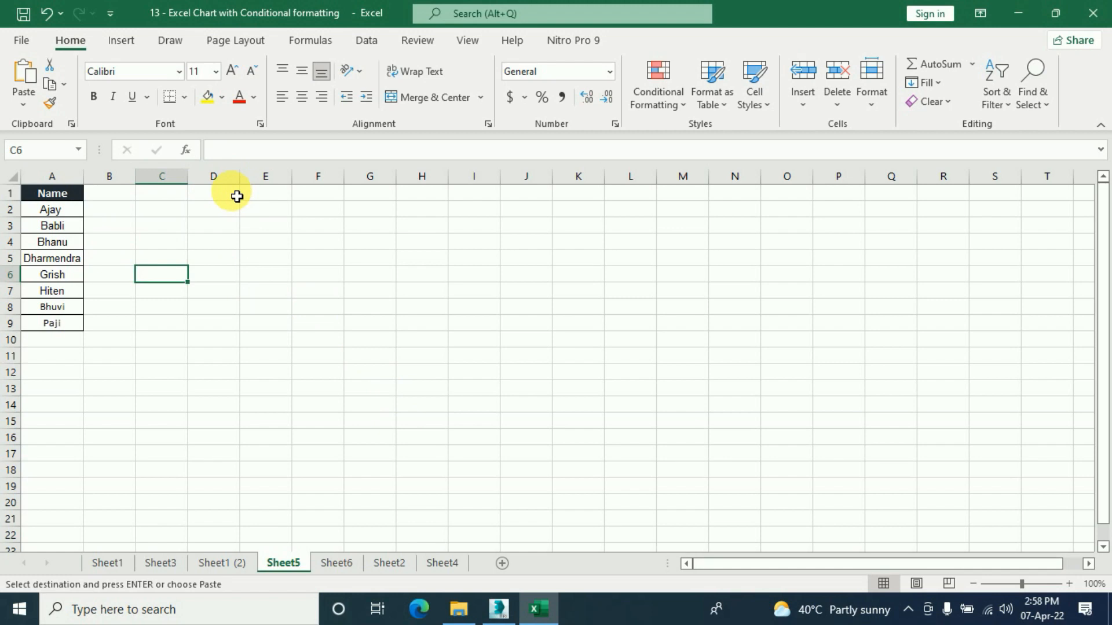
Step: Open data validation for cell F1 on Sheet5 and restrict its allowed values to a List
{"action": "left_click", "coordinate": [258, 195]}
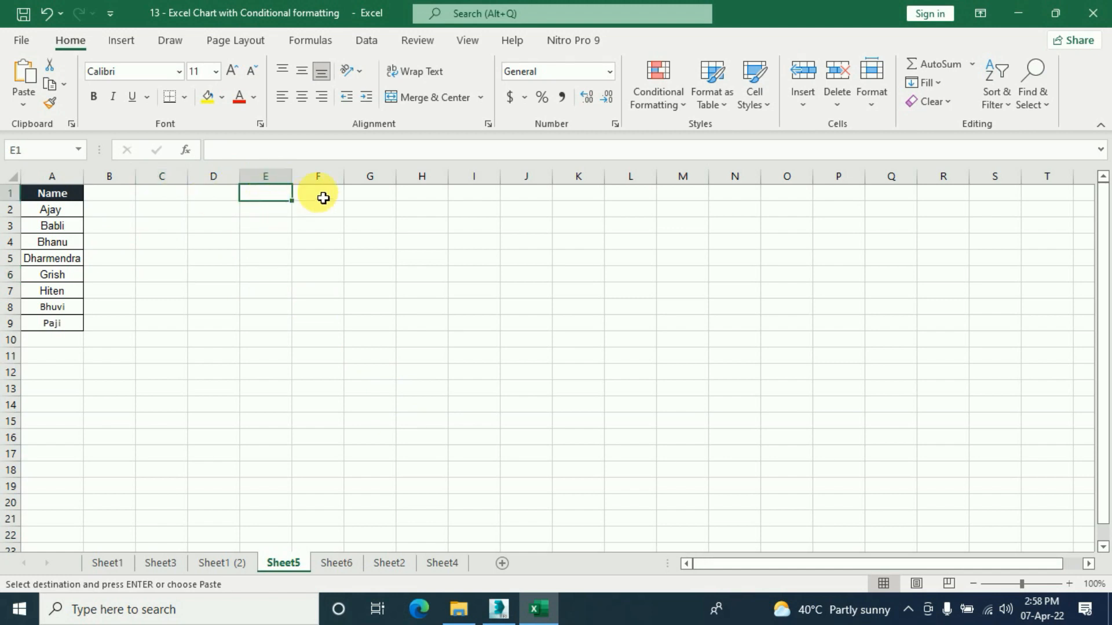
{"action": "left_click", "coordinate": [241, 559]}
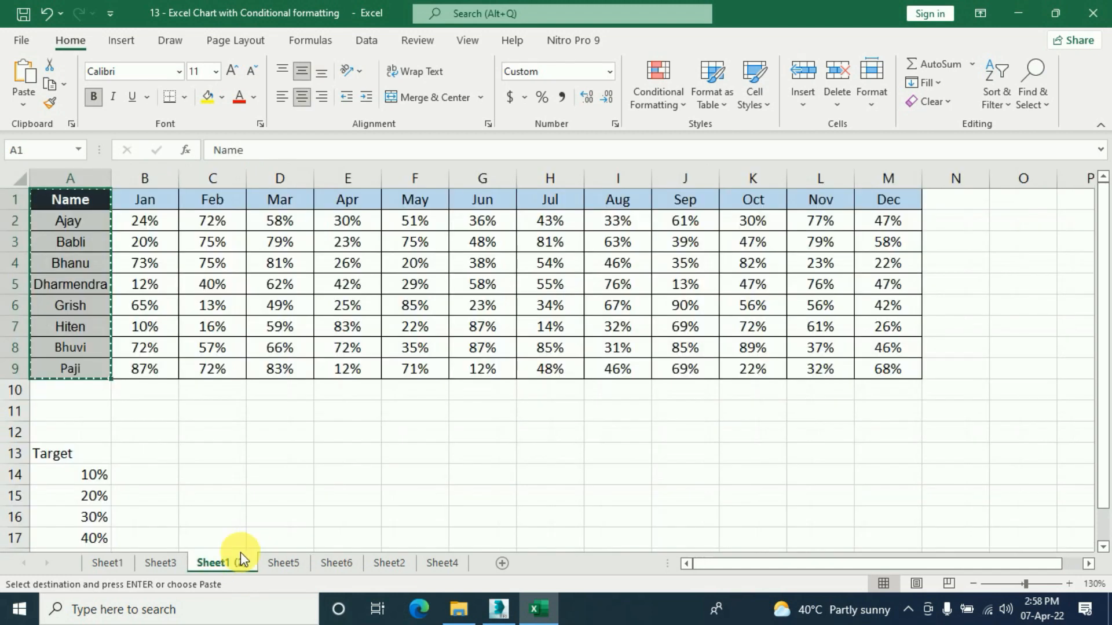
{"action": "key", "text": "ctrl+v"}
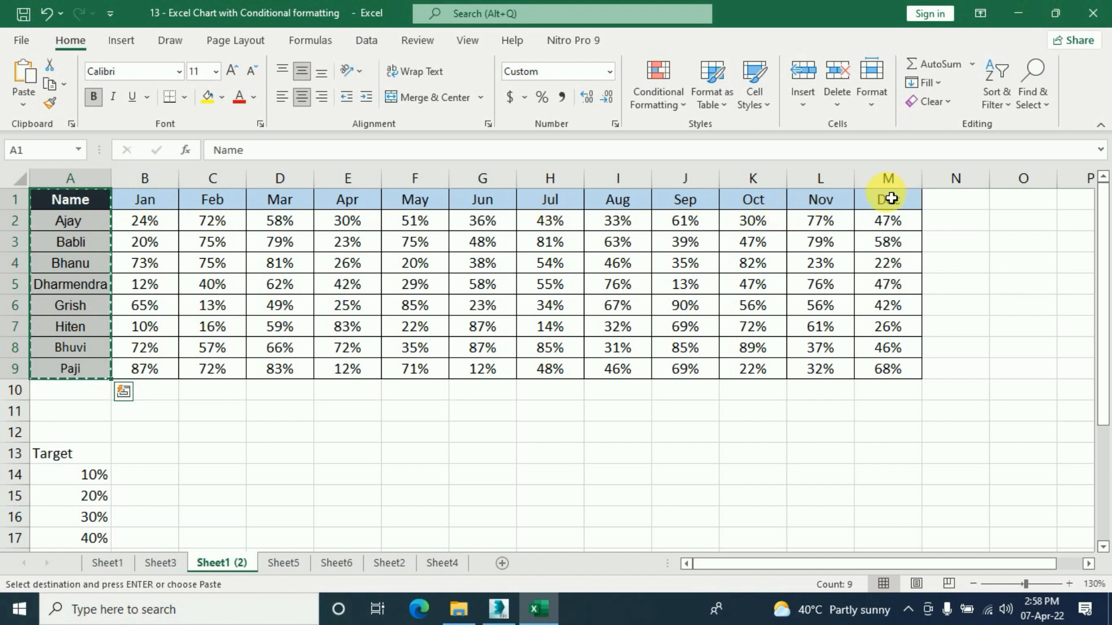
{"action": "left_click", "coordinate": [283, 563]}
{"action": "left_click", "coordinate": [317, 192]}
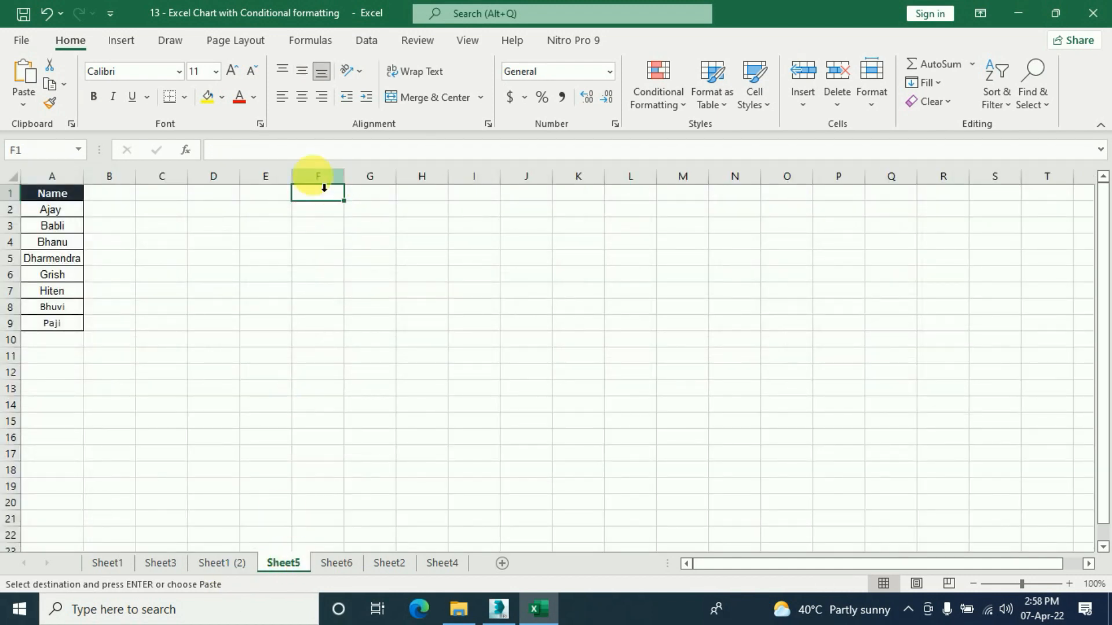
{"action": "left_click", "coordinate": [374, 38]}
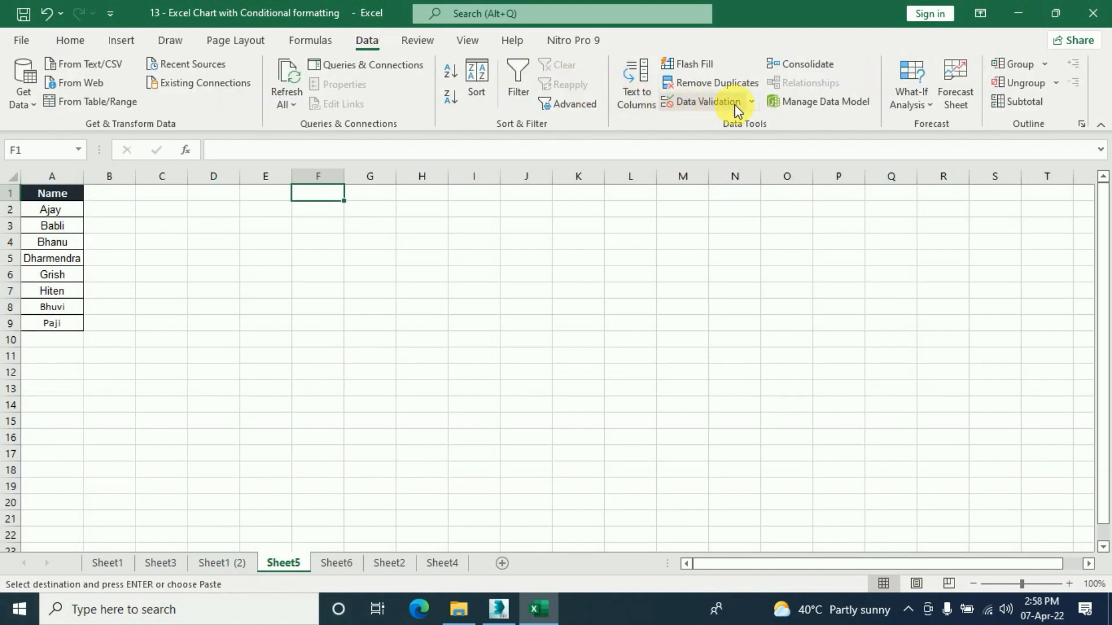
{"action": "left_click", "coordinate": [751, 103]}
{"action": "left_click", "coordinate": [739, 119]}
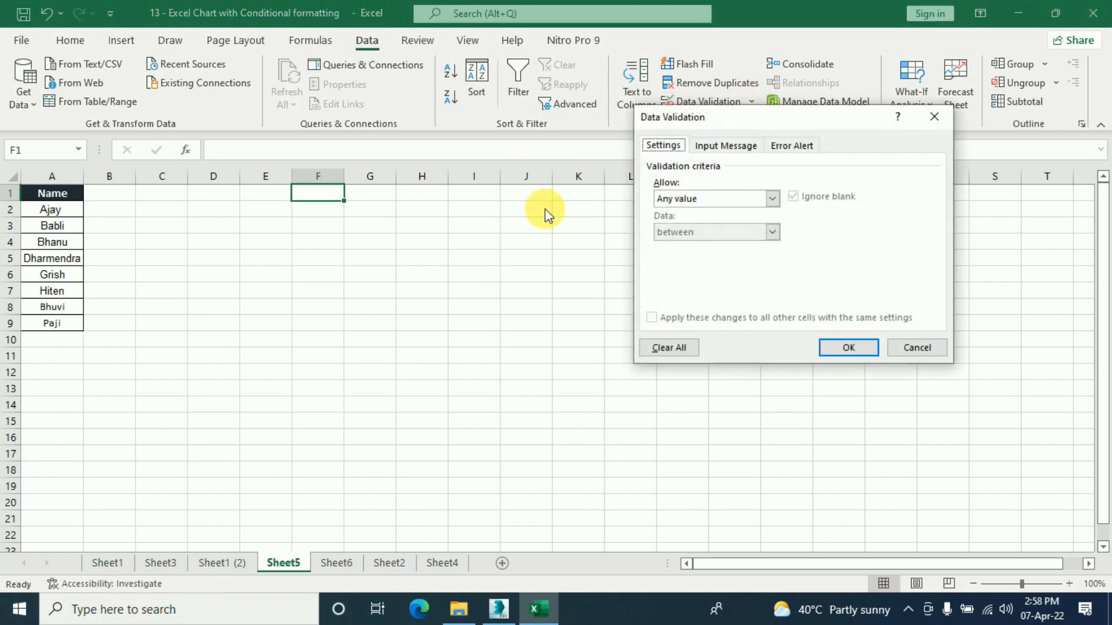
{"action": "left_click", "coordinate": [772, 200]}
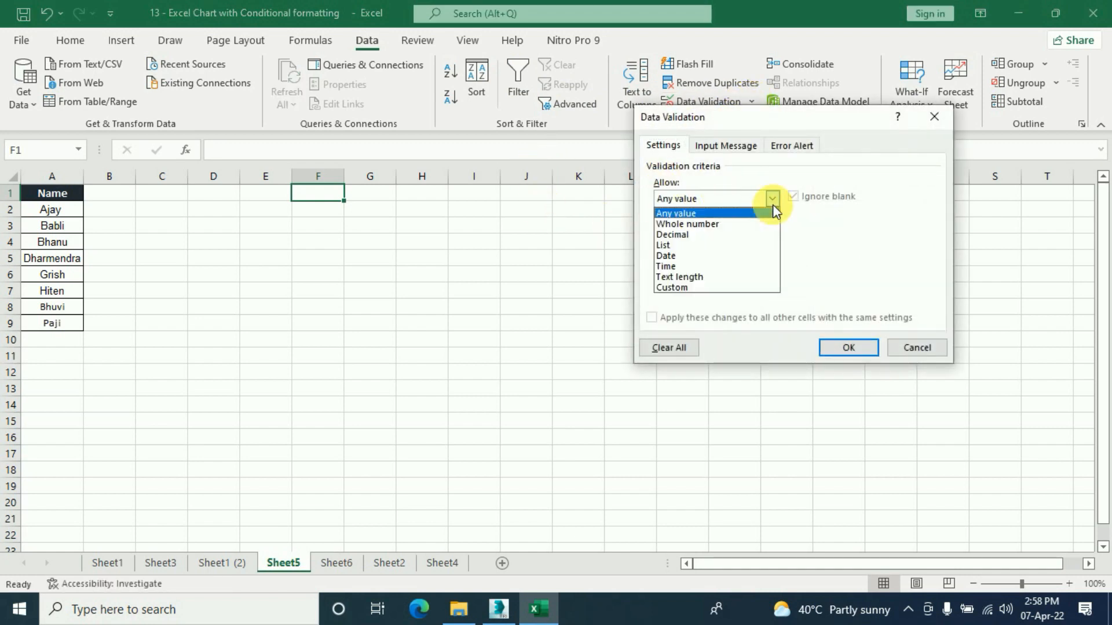
{"action": "left_click", "coordinate": [677, 245]}
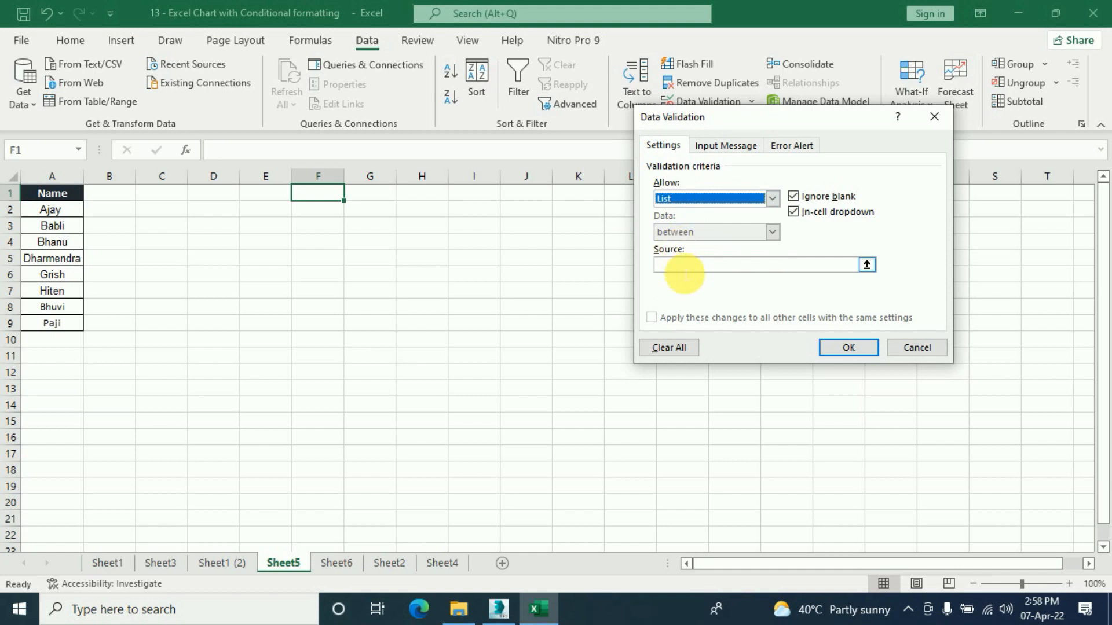
Step: Set the validation list source to the month headers B1:M1 on Sheet1 (2) and apply the rule to F1
{"action": "left_click", "coordinate": [685, 268]}
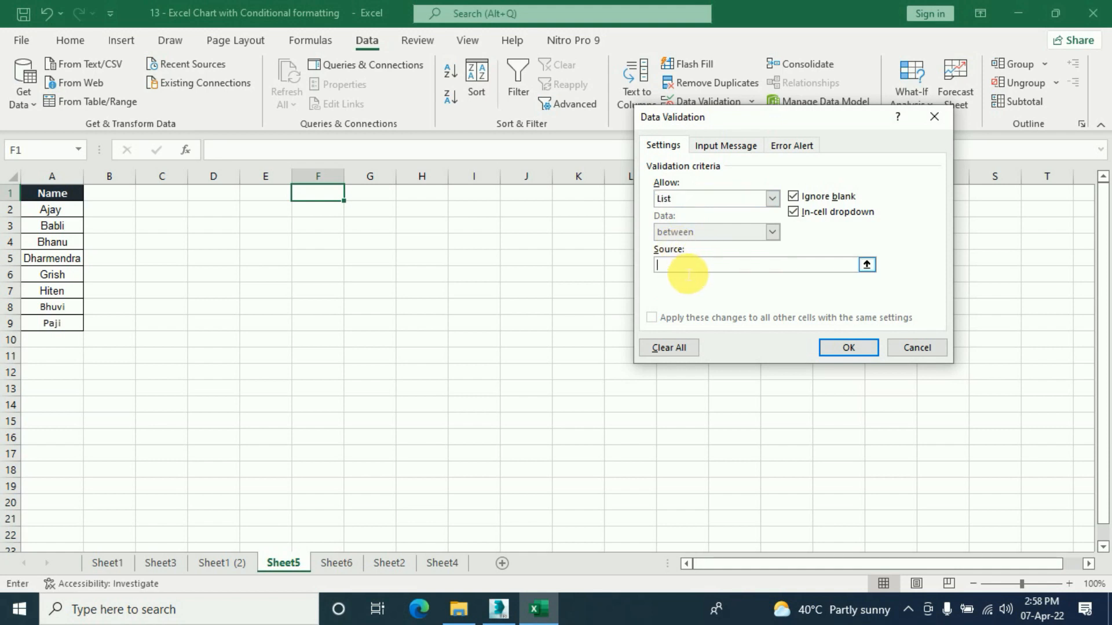
{"action": "left_click", "coordinate": [232, 565]}
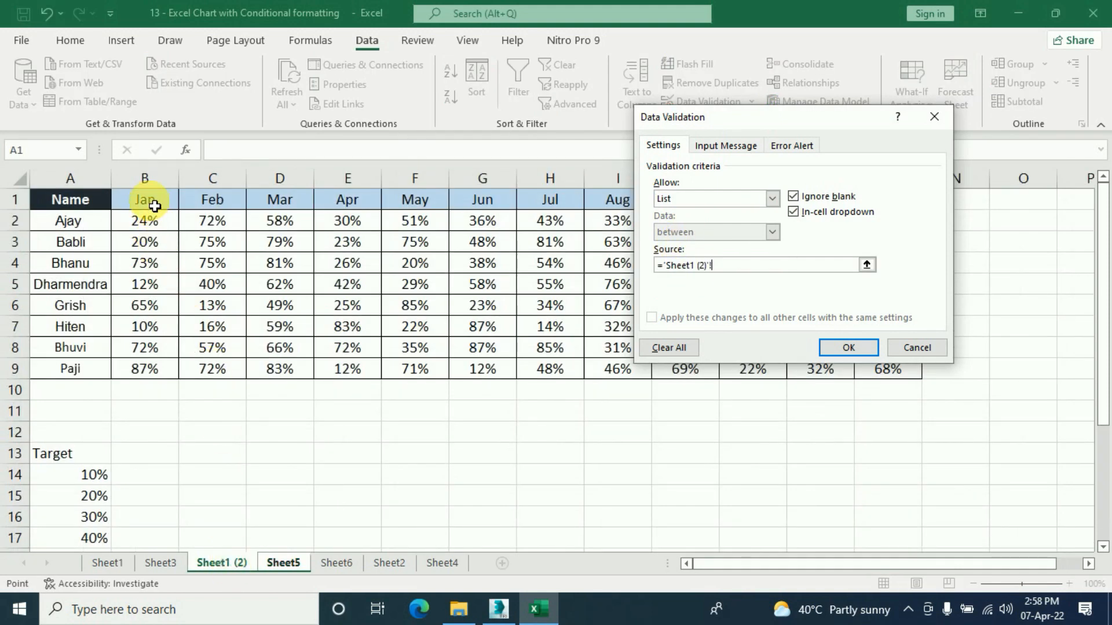
{"action": "left_click_drag", "start_coordinate": [157, 203], "coordinate": [884, 207]}
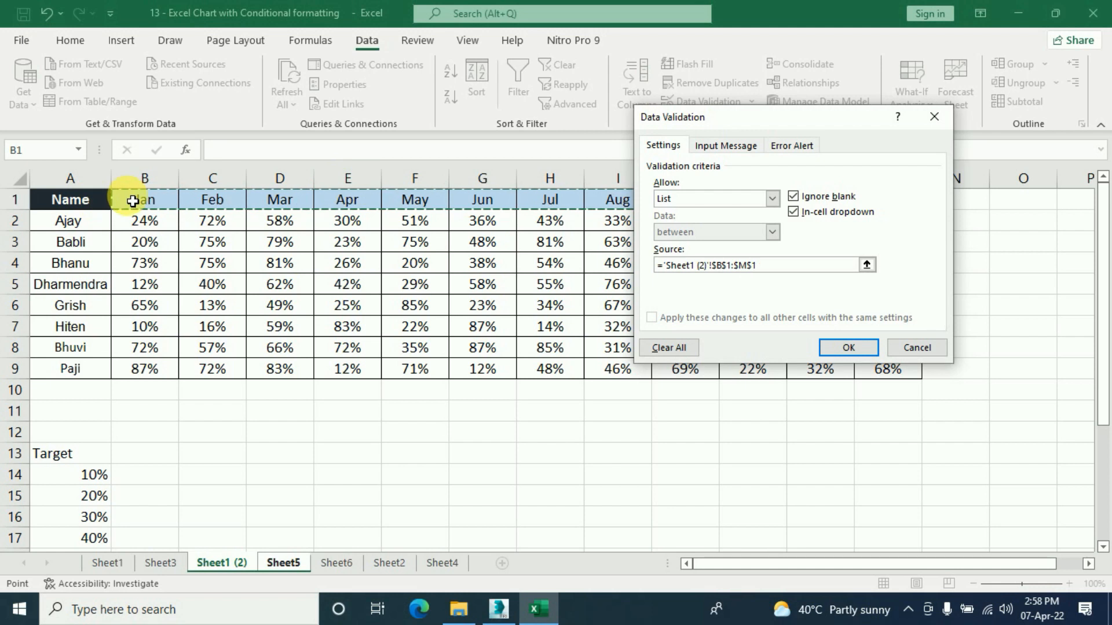
{"action": "left_click_drag", "start_coordinate": [846, 120], "coordinate": [802, 145]}
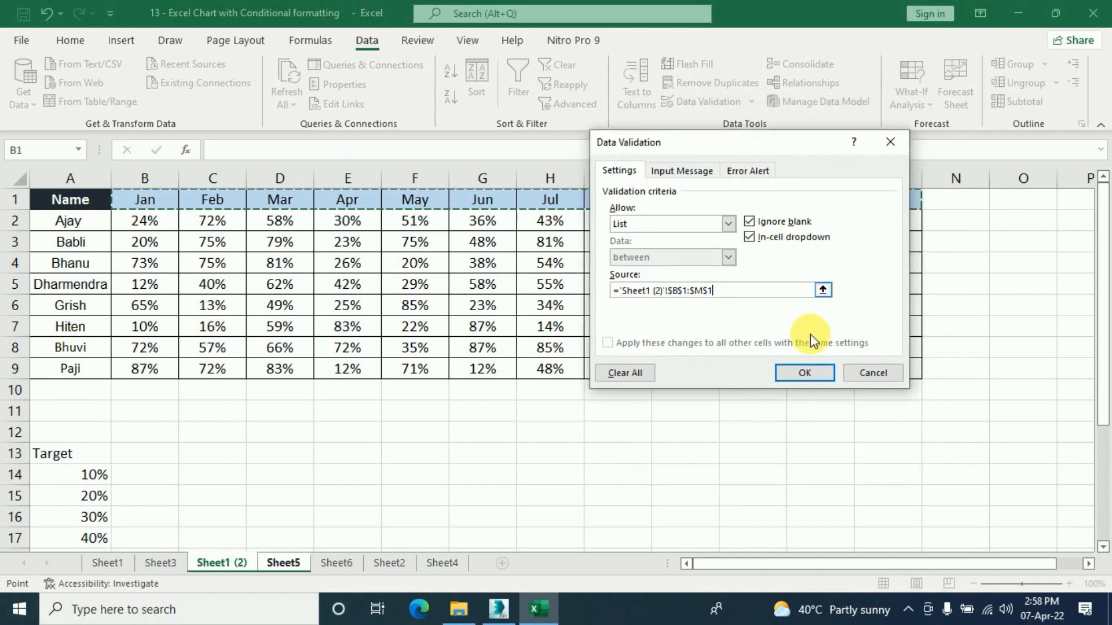
{"action": "left_click", "coordinate": [804, 373]}
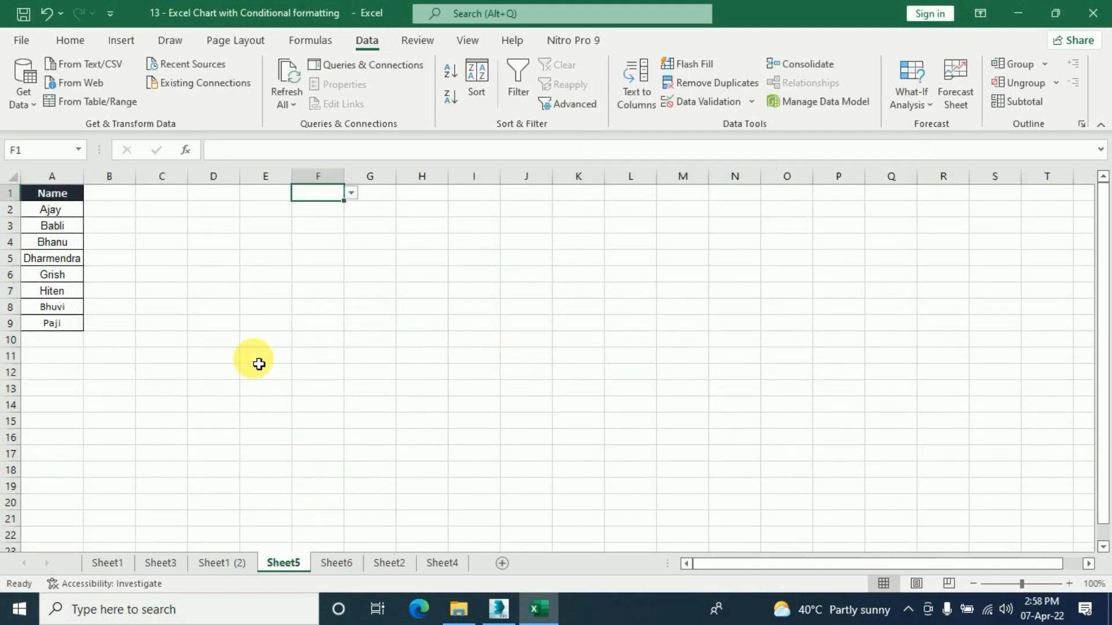
Step: Choose Jan from the month list in cell F1
{"action": "left_click", "coordinate": [352, 193]}
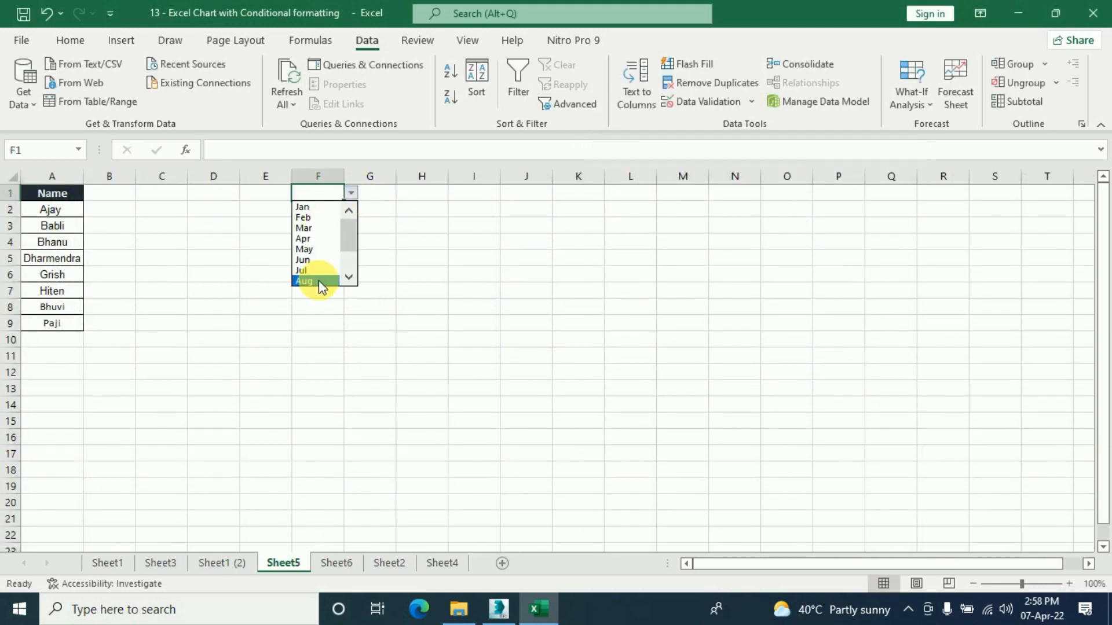
{"action": "left_click", "coordinate": [304, 209]}
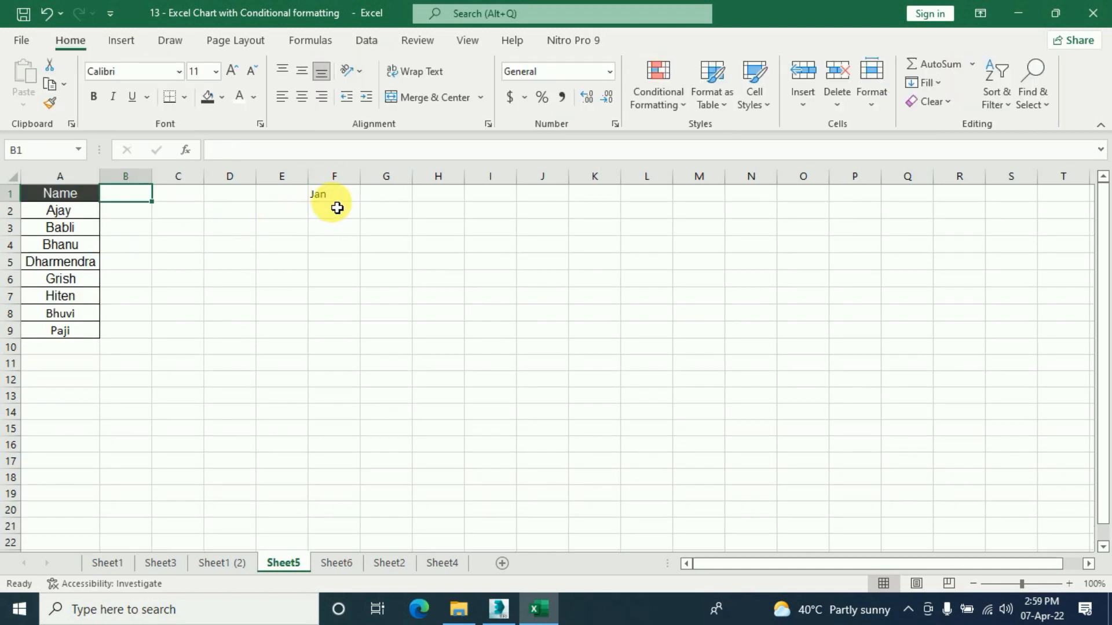
{"action": "left_click", "coordinate": [336, 202]}
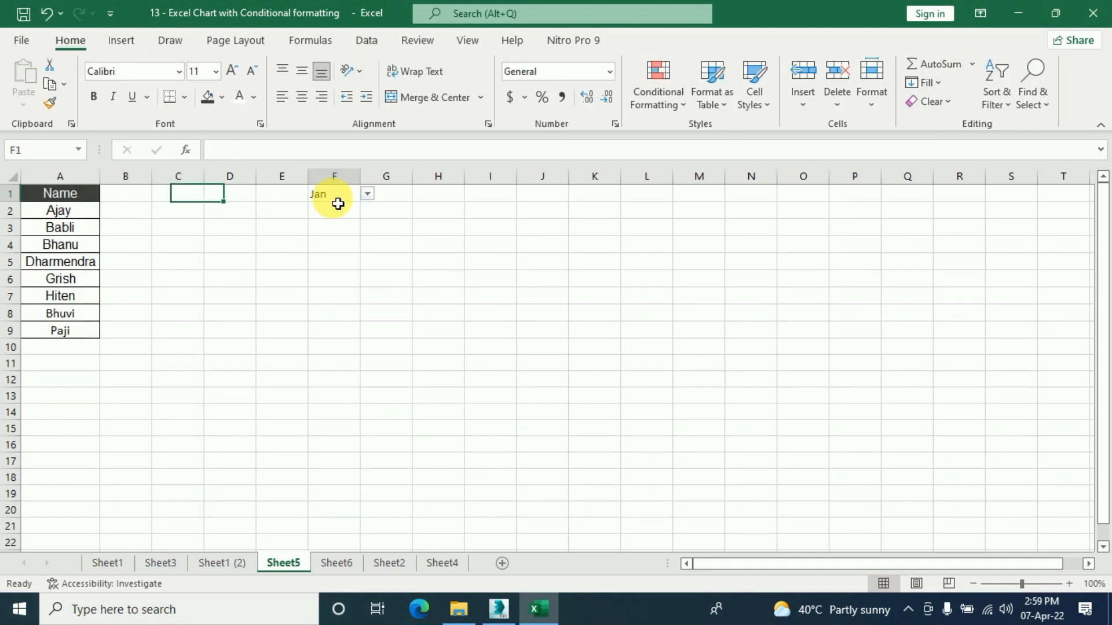
{"action": "left_click", "coordinate": [132, 198]}
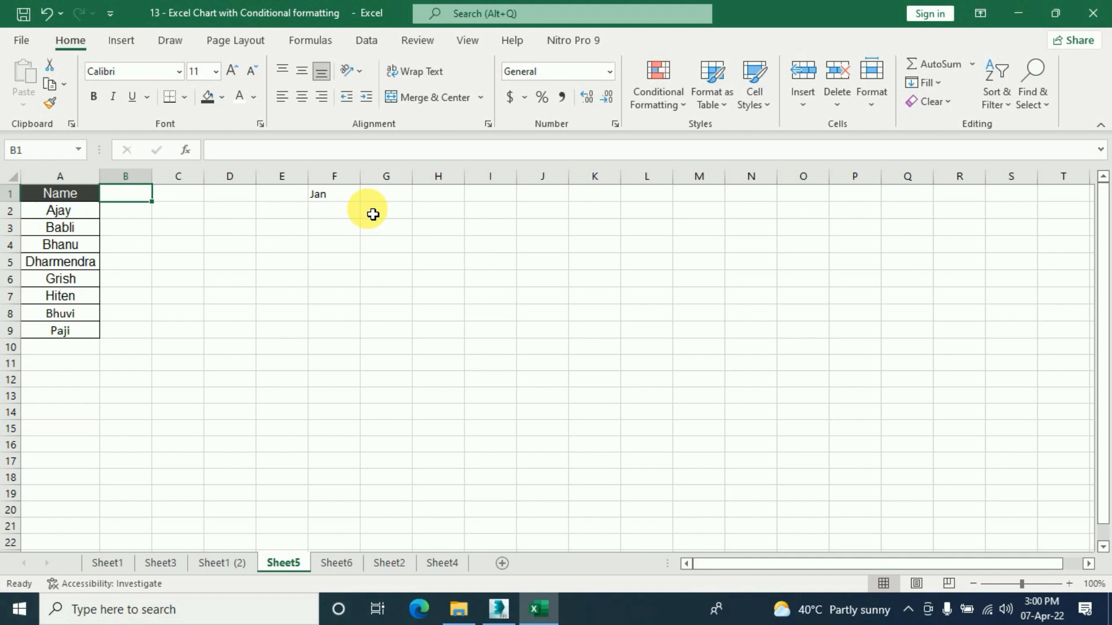
{"action": "left_click", "coordinate": [325, 196]}
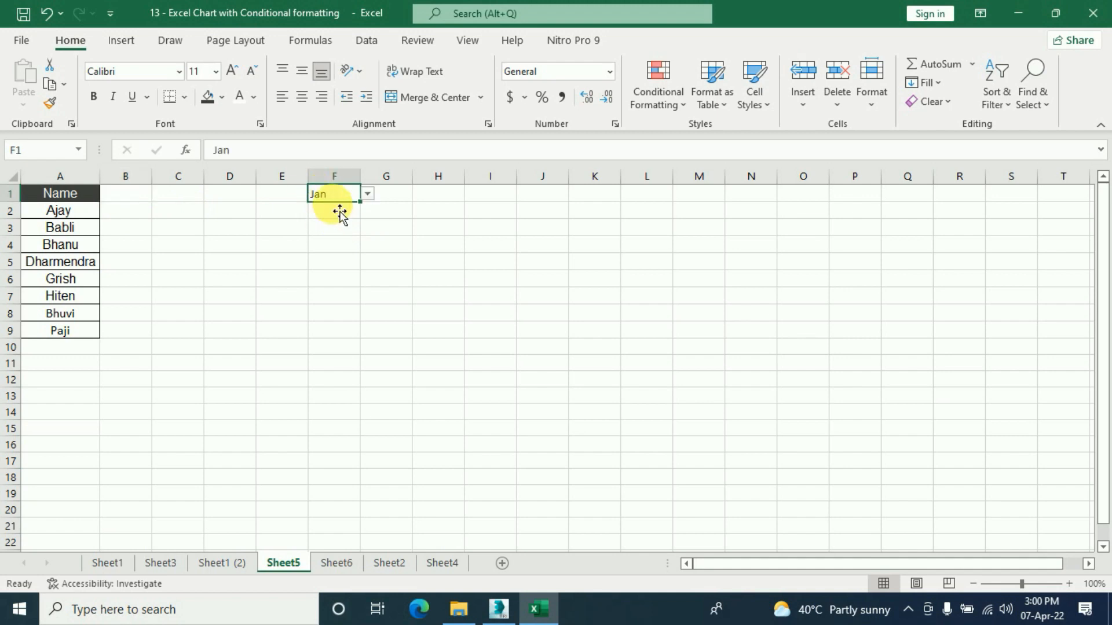
Step: Link header cell B1 to the selected month with the formula =F1
{"action": "left_click", "coordinate": [135, 198]}
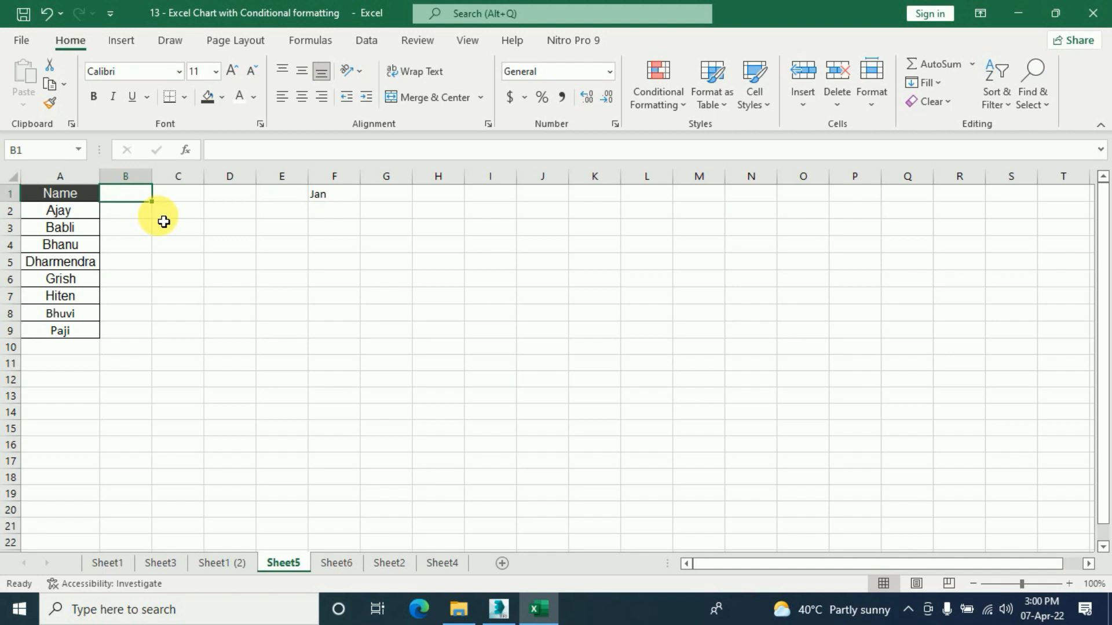
{"action": "type", "text": "="}
{"action": "left_click", "coordinate": [328, 194]}
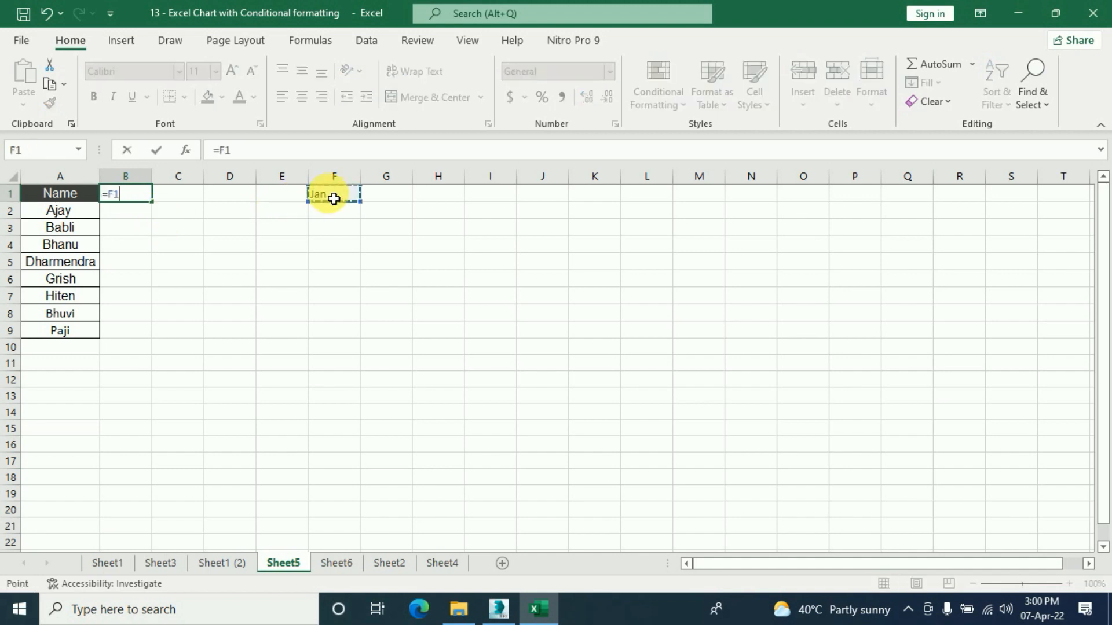
{"action": "key", "text": "Return"}
{"action": "left_click", "coordinate": [124, 198]}
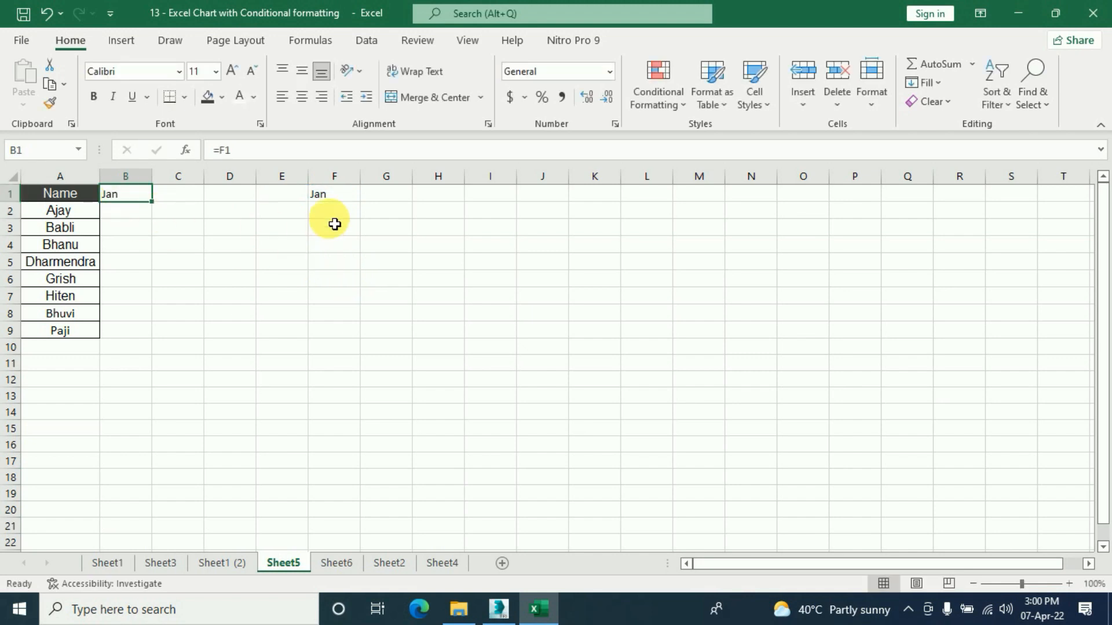
Step: Test the link to B1 by switching the month in F1 to Feb and Mar, and return it to Jan
{"action": "left_click", "coordinate": [341, 198]}
{"action": "left_click", "coordinate": [367, 194]}
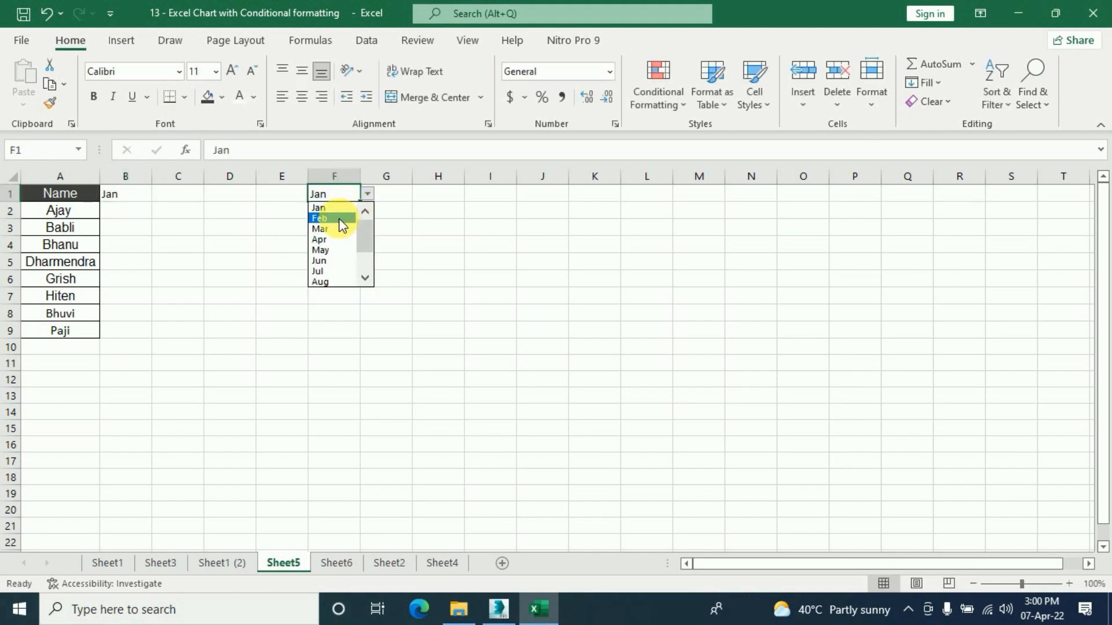
{"action": "left_click", "coordinate": [335, 220]}
{"action": "left_click", "coordinate": [368, 195]}
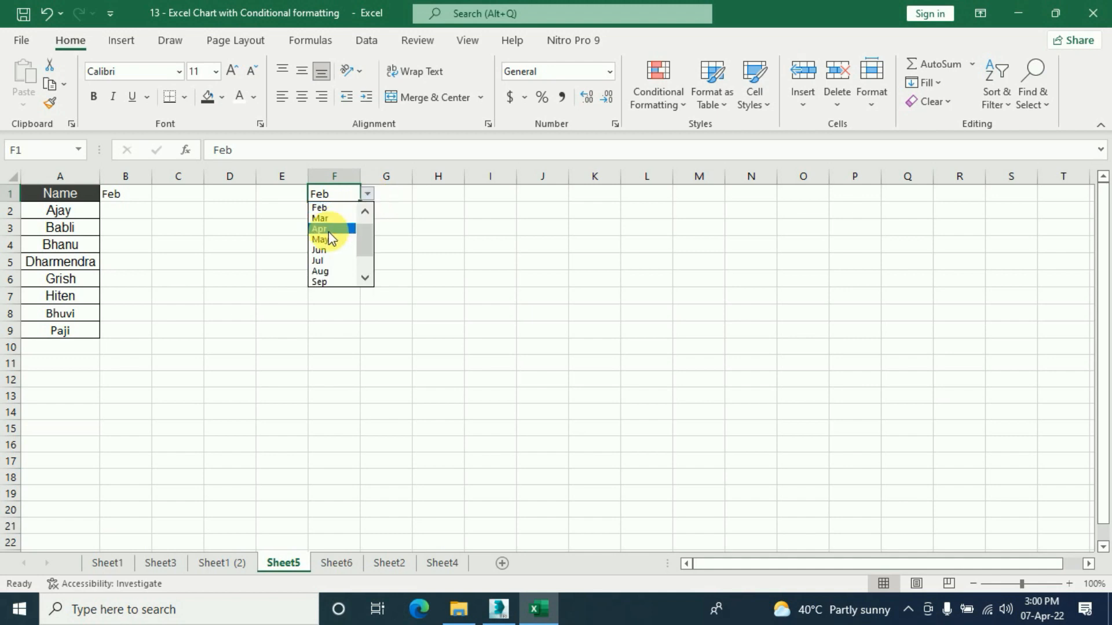
{"action": "left_click", "coordinate": [331, 224]}
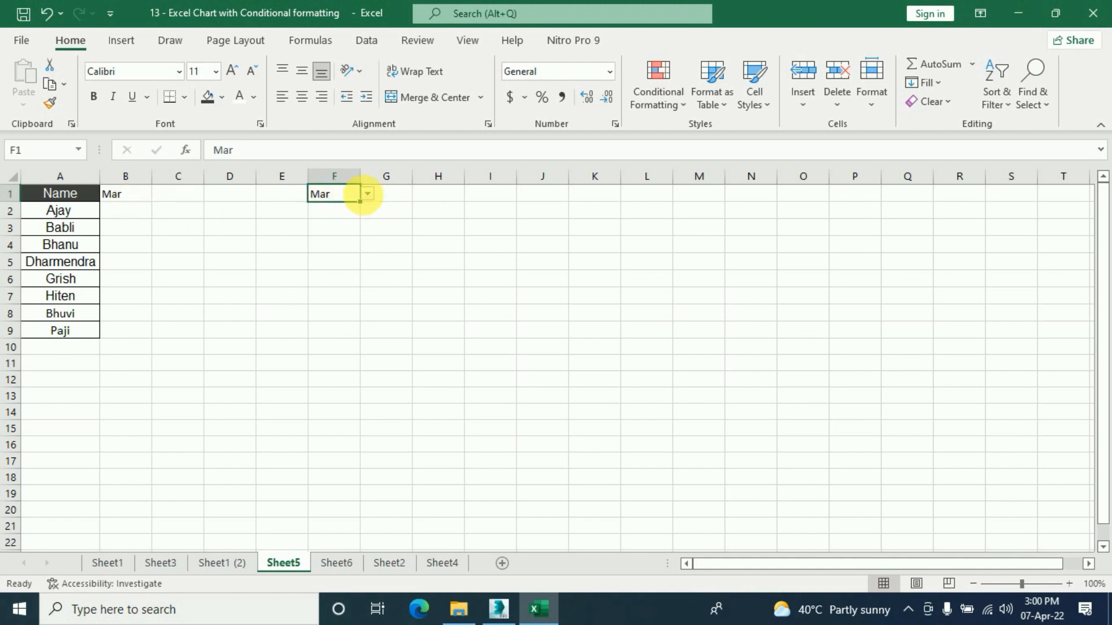
{"action": "left_click", "coordinate": [368, 195]}
{"action": "left_click_drag", "start_coordinate": [368, 248], "coordinate": [359, 211]}
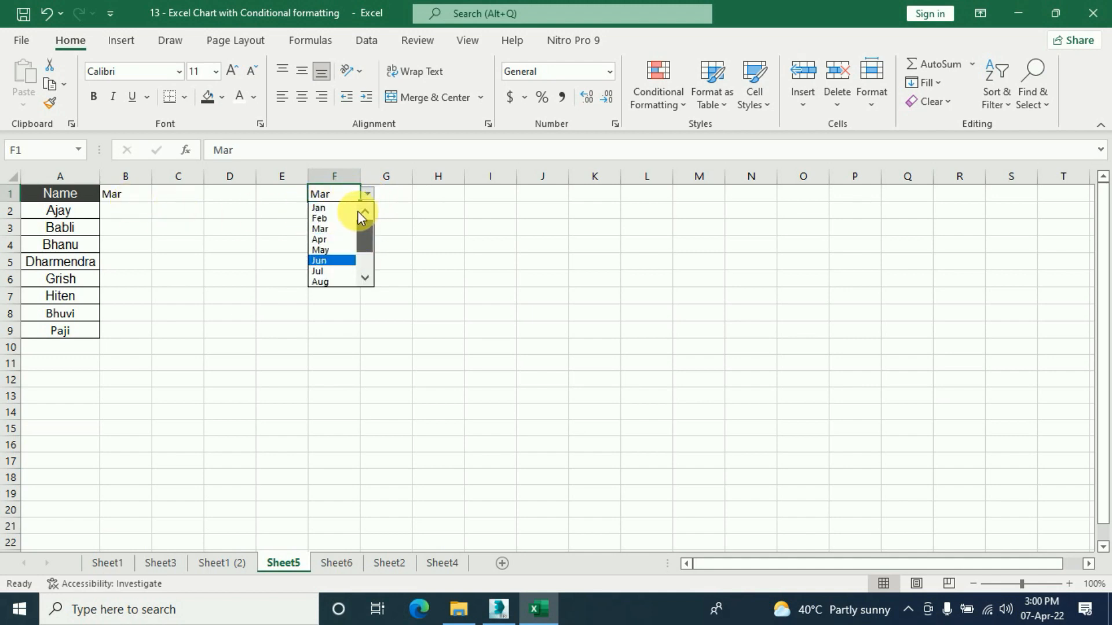
{"action": "left_click", "coordinate": [321, 208]}
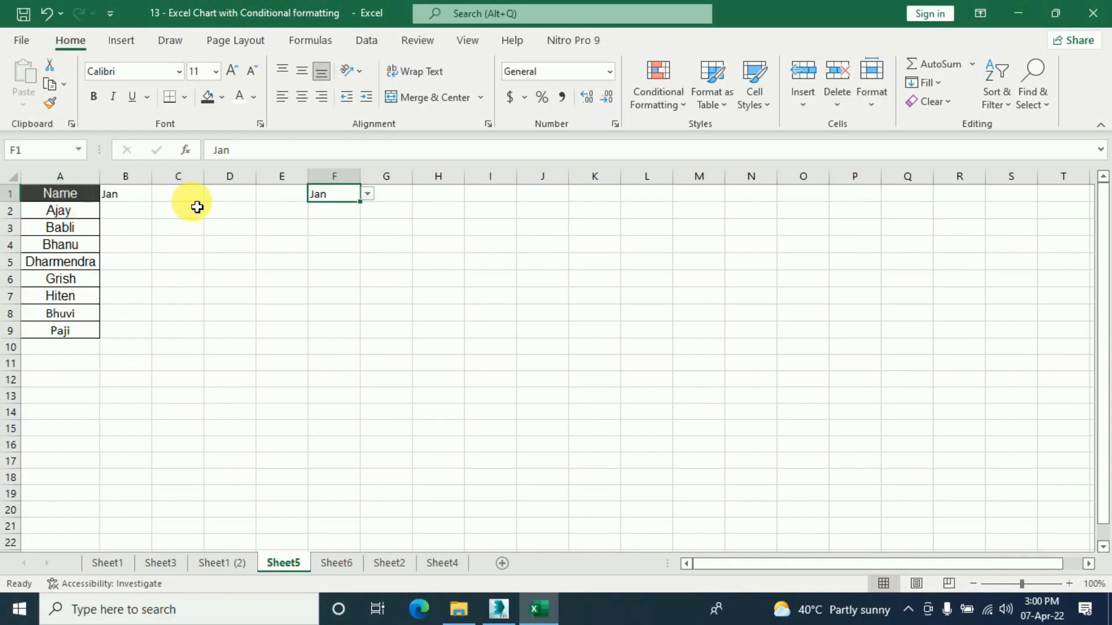
Step: Enter =VLOOKUP(A2,'Sheet1 (2)'!A1:M9,2,0) in cell B2 to look up the first employee's value
{"action": "left_click", "coordinate": [140, 217]}
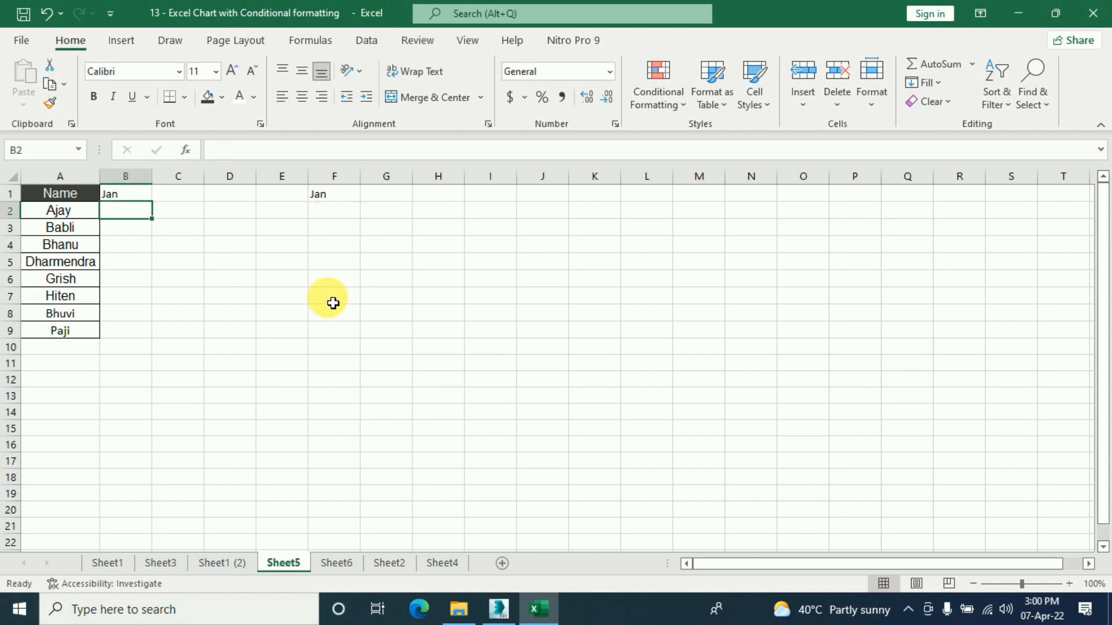
{"action": "type", "text": "=vloo"}
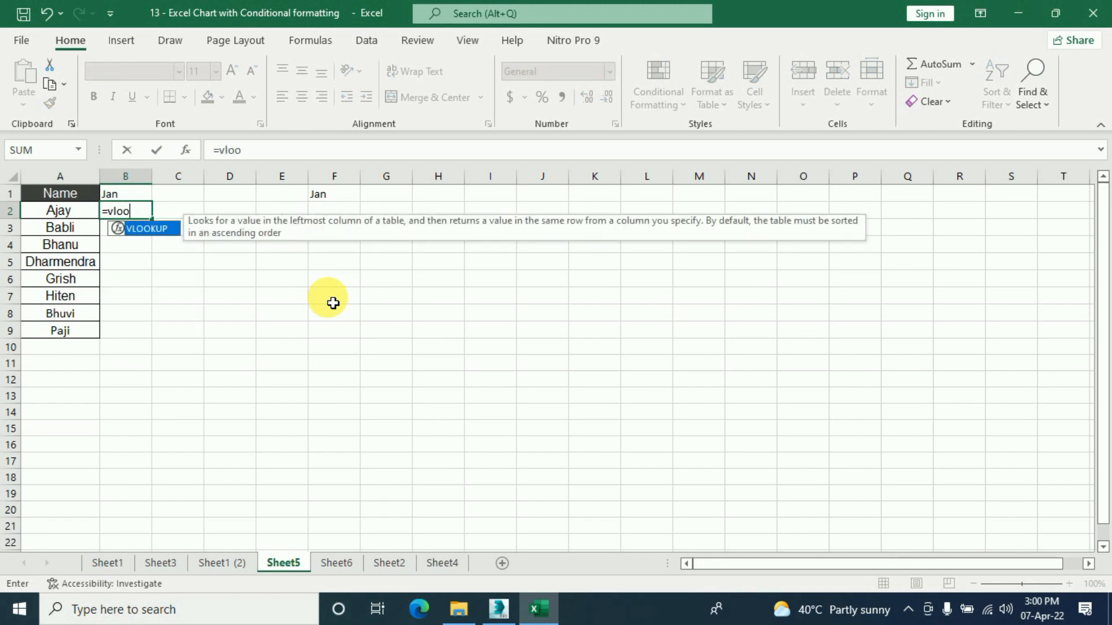
{"action": "type", "text": "kup("}
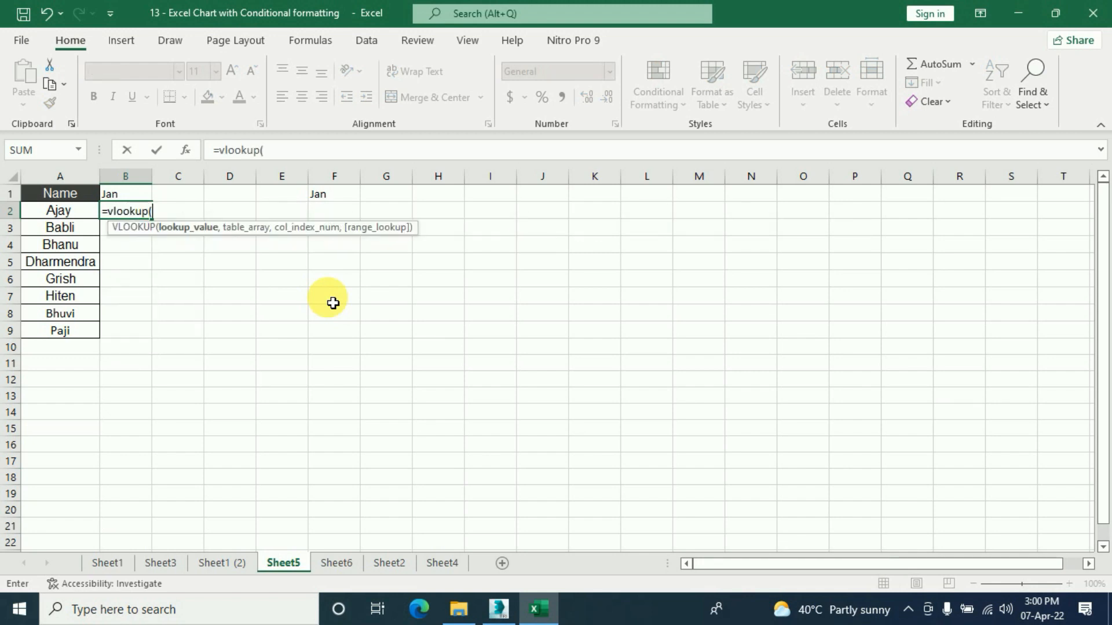
{"action": "left_click", "coordinate": [65, 217]}
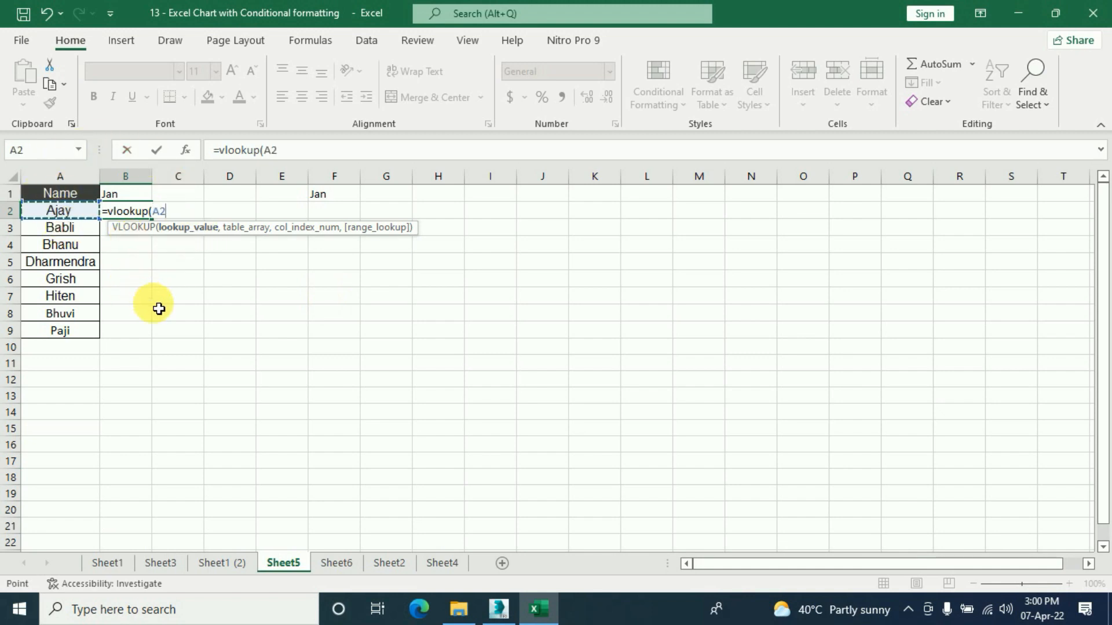
{"action": "type", "text": ","}
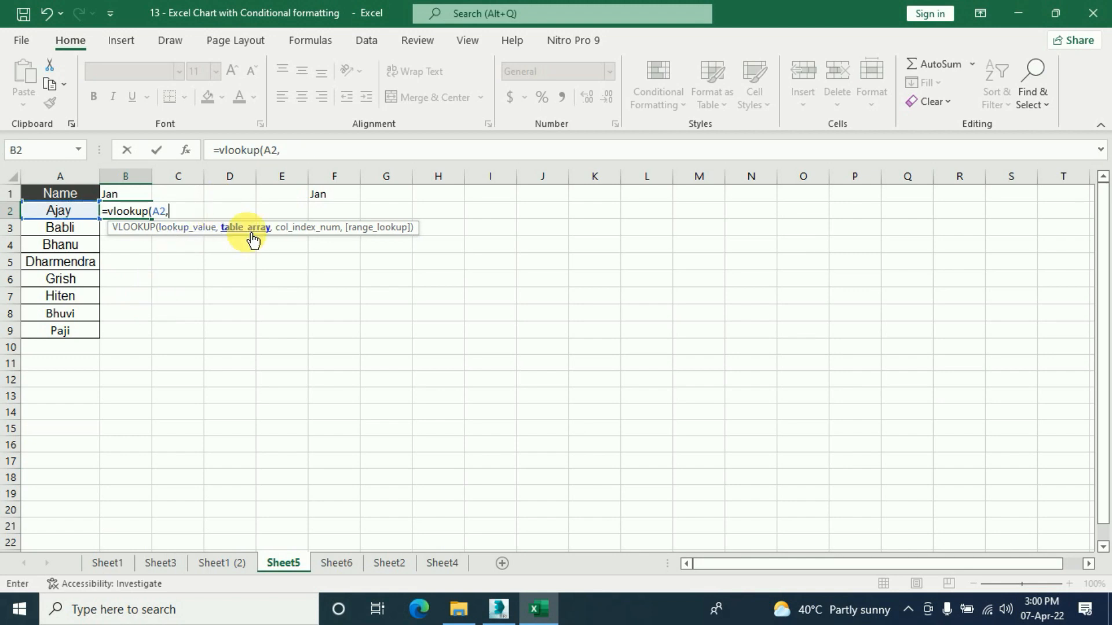
{"action": "left_click", "coordinate": [231, 570]}
{"action": "left_click_drag", "start_coordinate": [74, 201], "coordinate": [886, 368]}
{"action": "type", "text": ",2"}
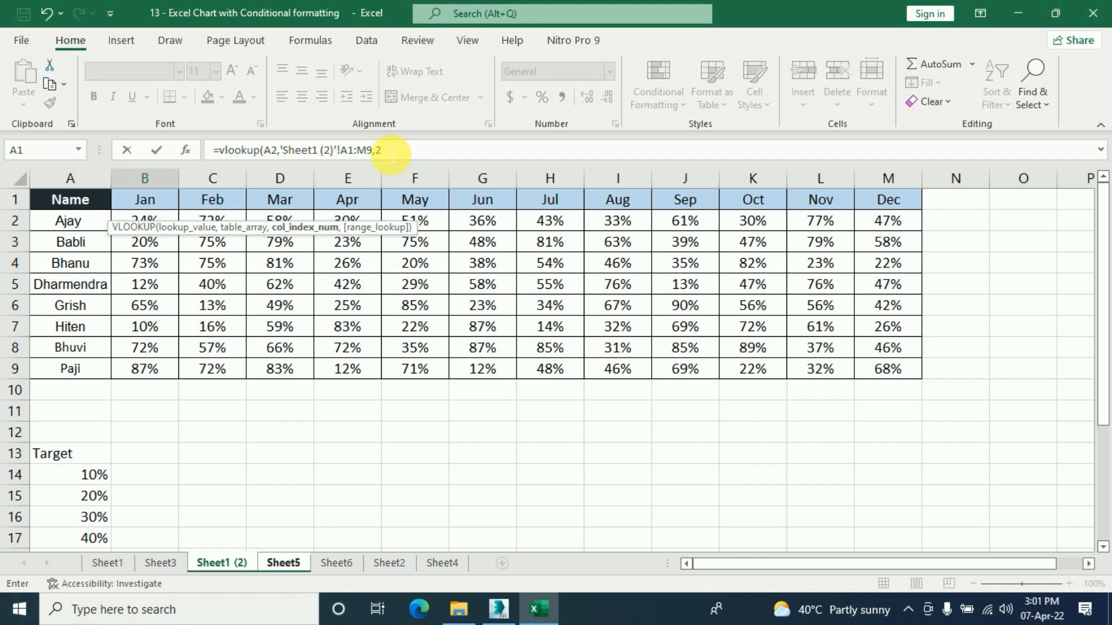
{"action": "type", "text": ",0"}
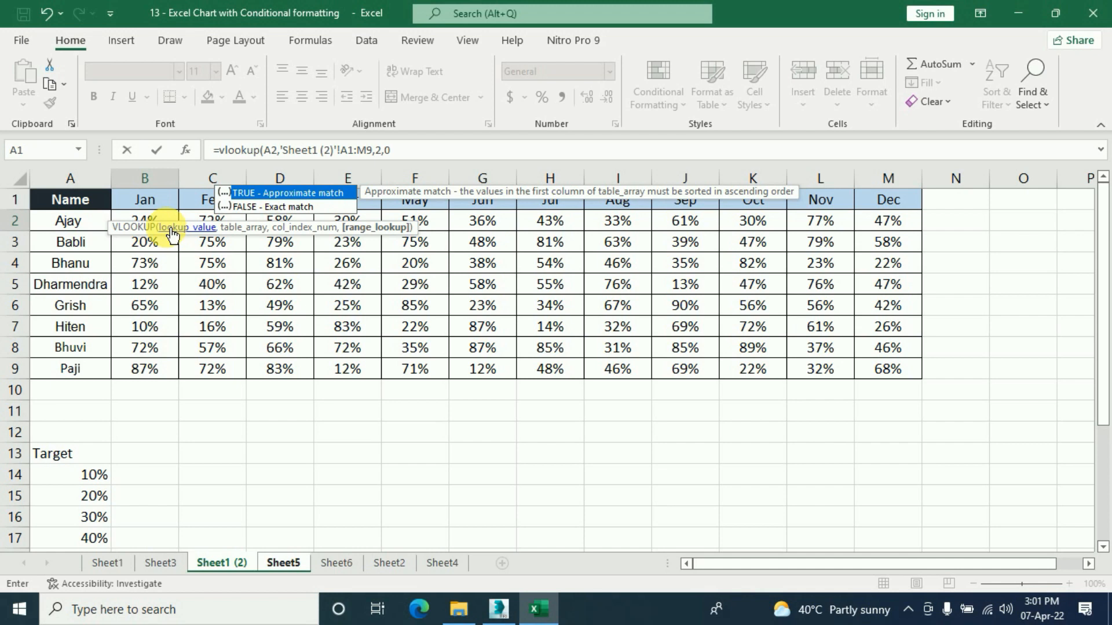
{"action": "type", "text": ")"}
{"action": "key", "text": "Return"}
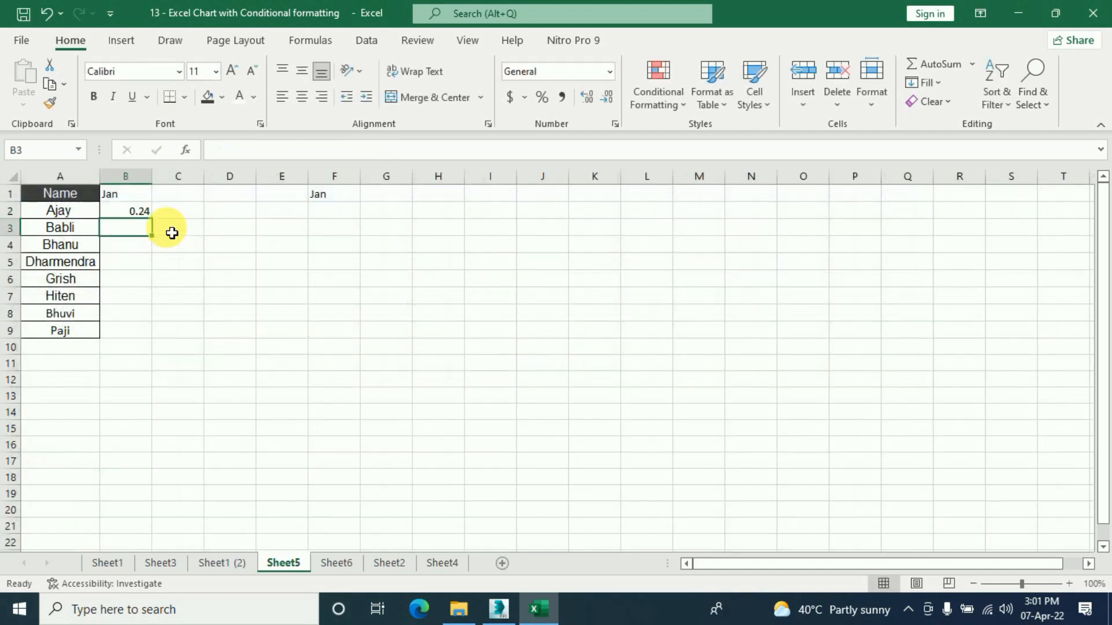
Step: Fill the B2 lookup formula down to B9 and format the values as percentages
{"action": "left_click", "coordinate": [139, 212]}
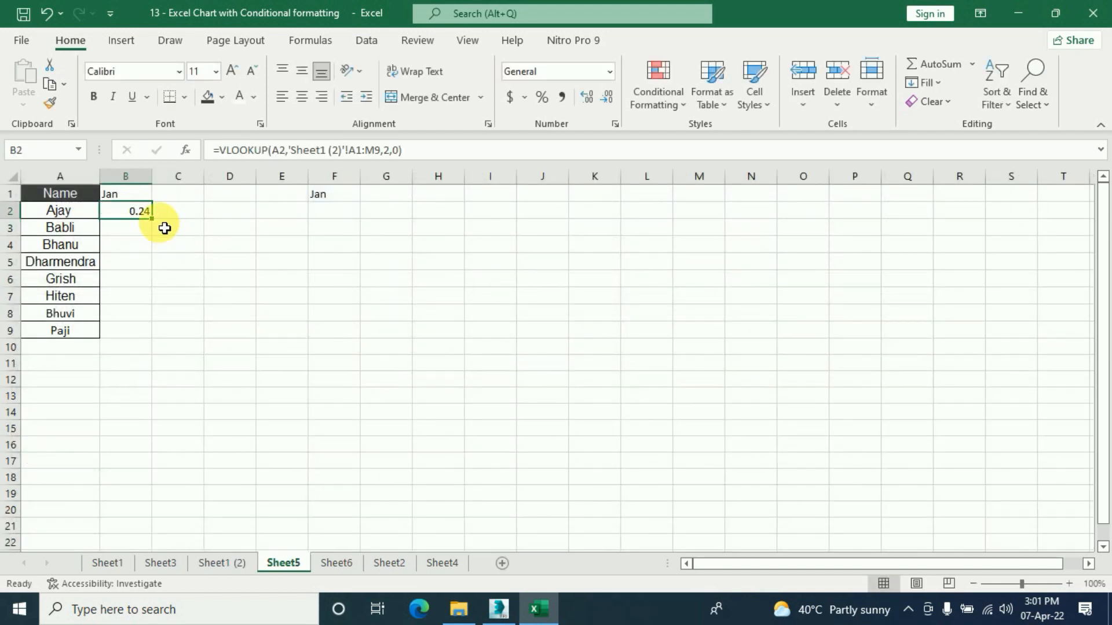
{"action": "left_click_drag", "start_coordinate": [158, 226], "coordinate": [154, 340]}
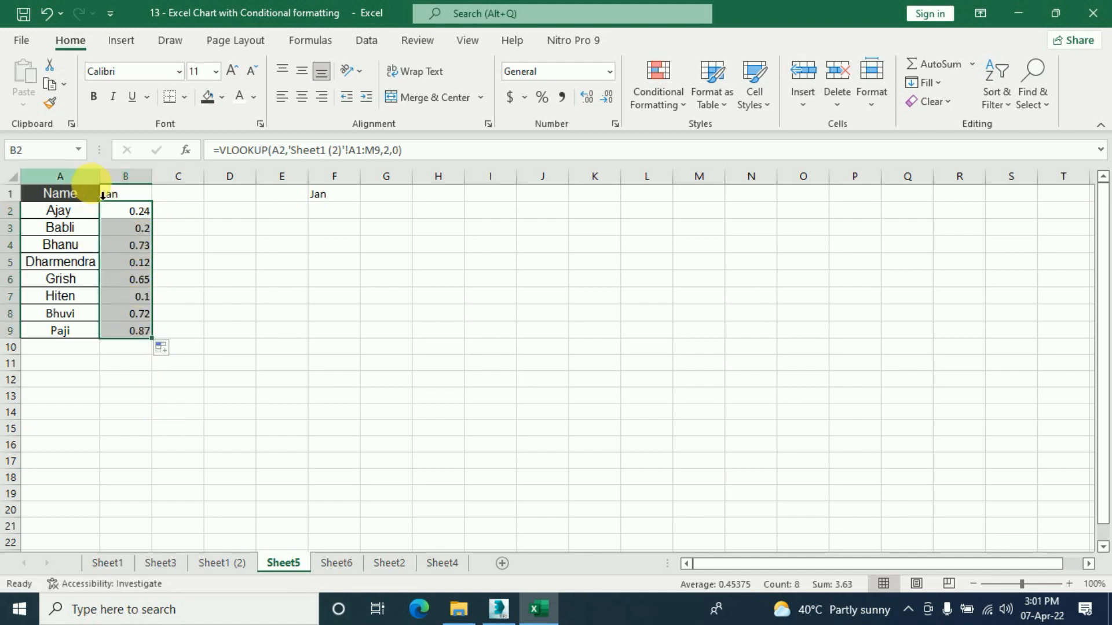
{"action": "left_click", "coordinate": [543, 98]}
{"action": "left_click", "coordinate": [129, 212]}
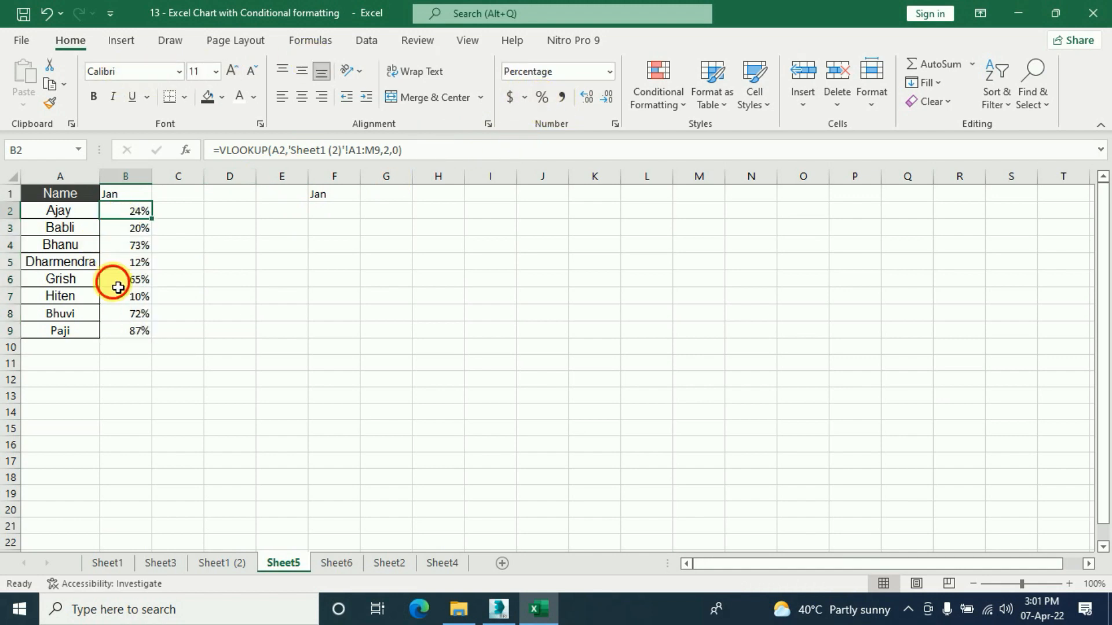
{"action": "left_click", "coordinate": [134, 262]}
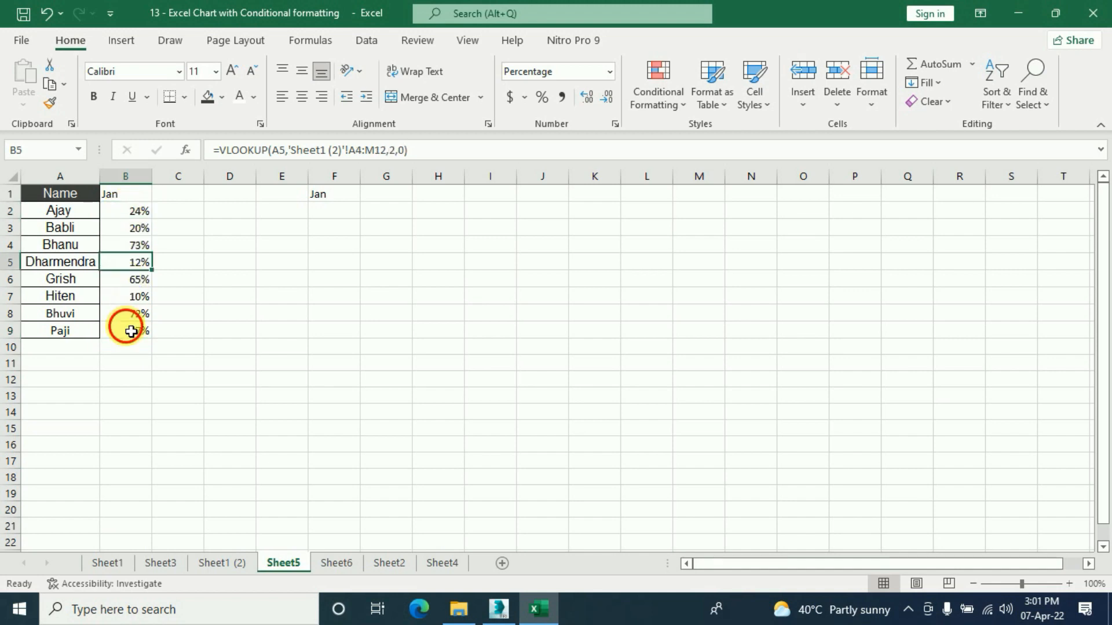
{"action": "left_click", "coordinate": [128, 196]}
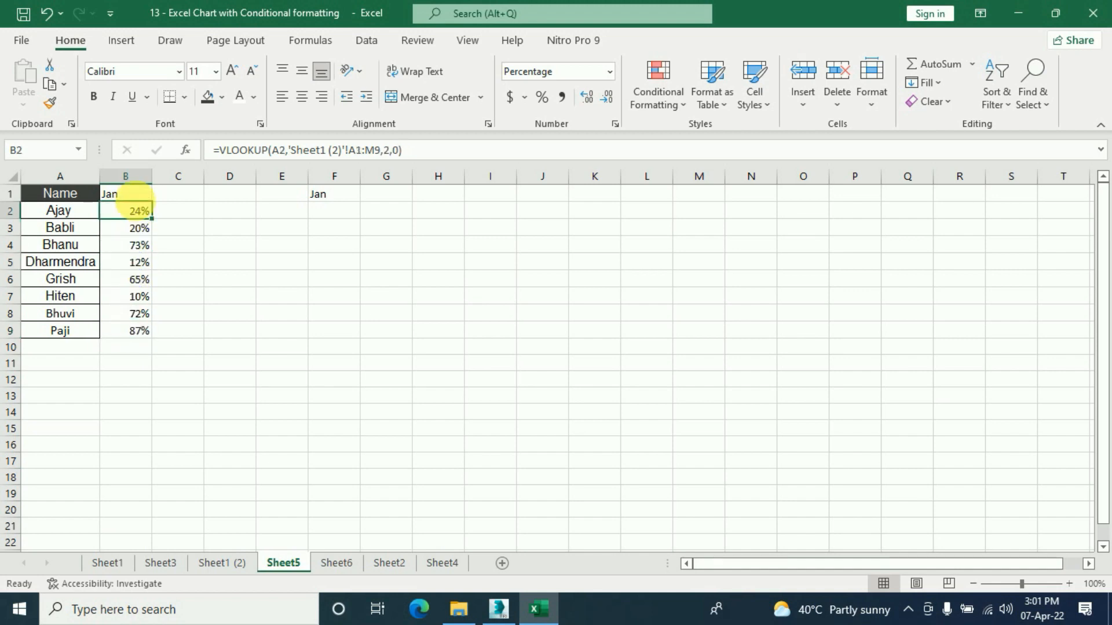
Step: Test the lookup column by switching the month in F1 to Feb and back to Jan, and inspect the formula in B2
{"action": "left_click", "coordinate": [324, 197]}
{"action": "left_click", "coordinate": [367, 194]}
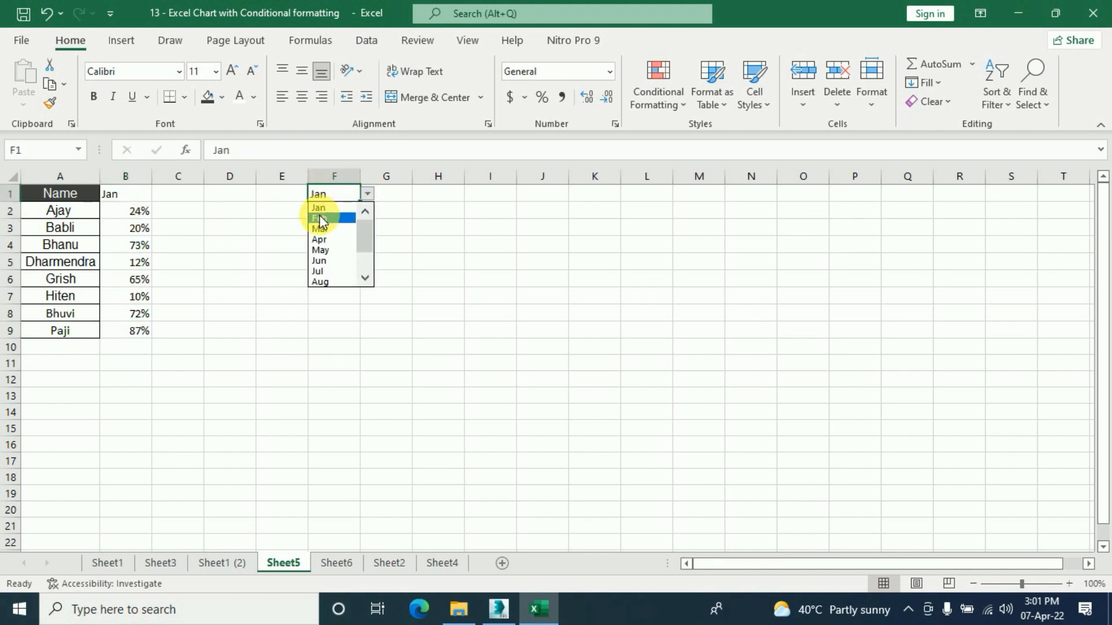
{"action": "left_click", "coordinate": [320, 219]}
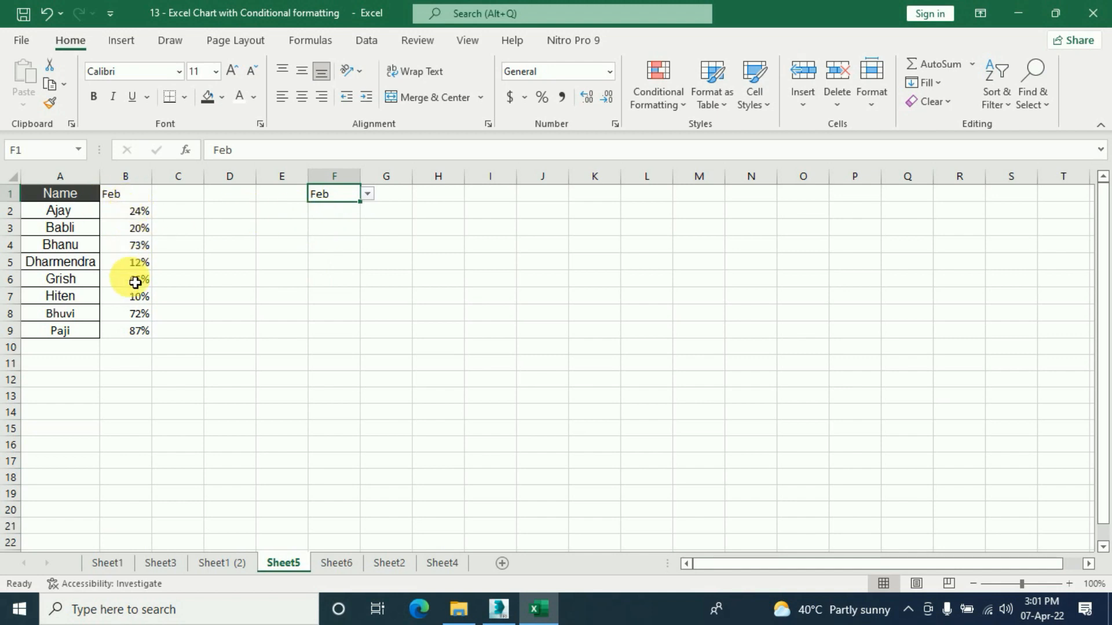
{"action": "left_click", "coordinate": [368, 197]}
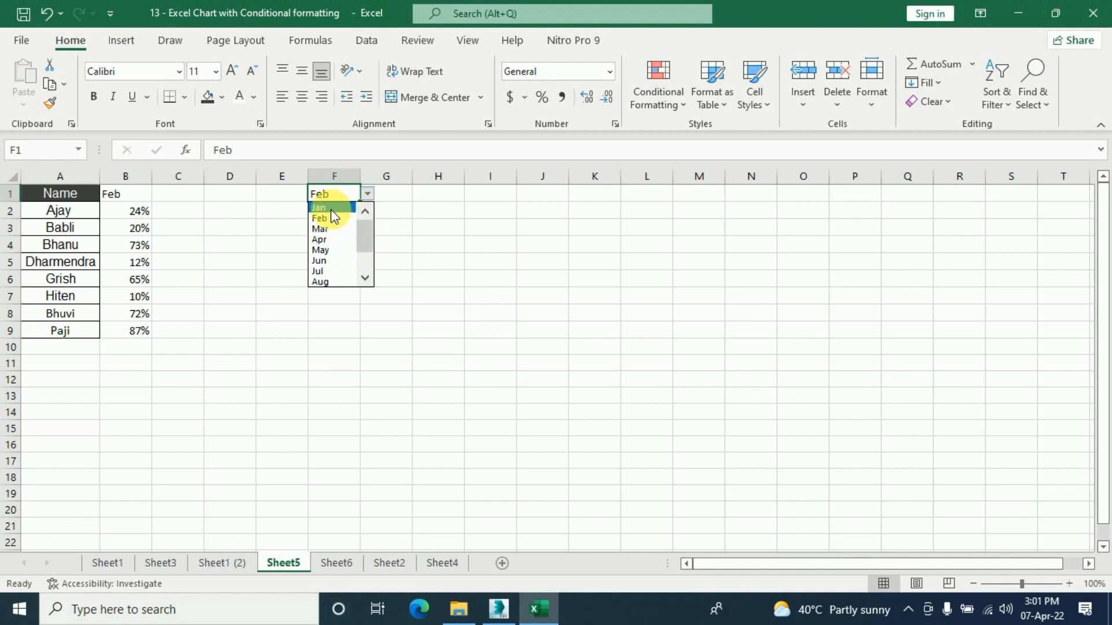
{"action": "left_click", "coordinate": [328, 208]}
{"action": "left_click", "coordinate": [138, 211]}
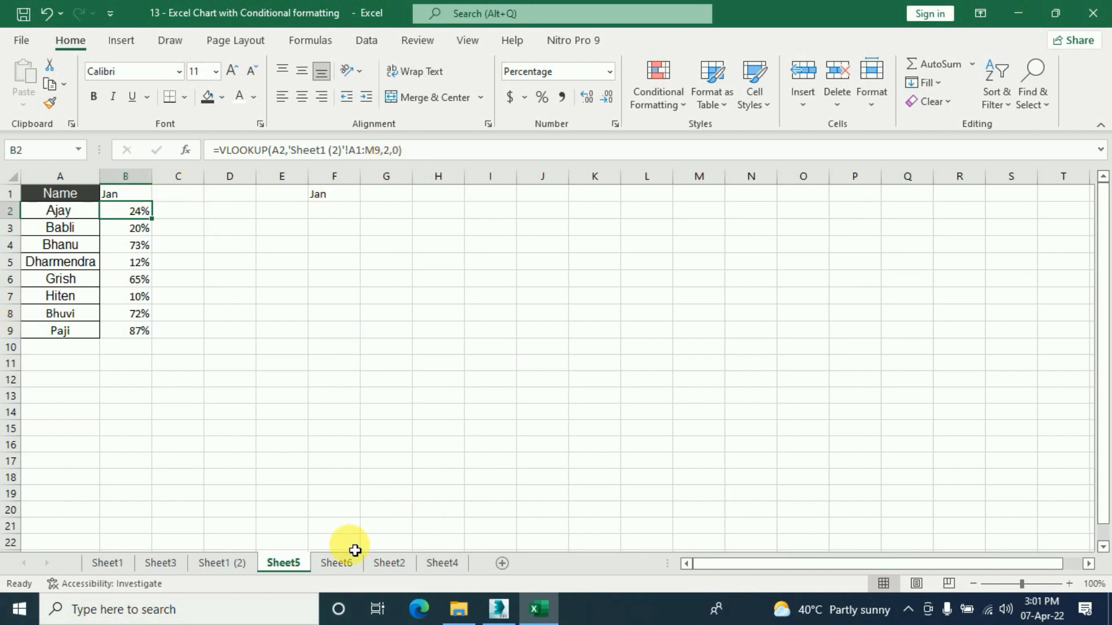
Step: Replace the column index 2 in B2's VLOOKUP with a MATCH function that takes B1 as its lookup value
{"action": "left_click", "coordinate": [223, 562]}
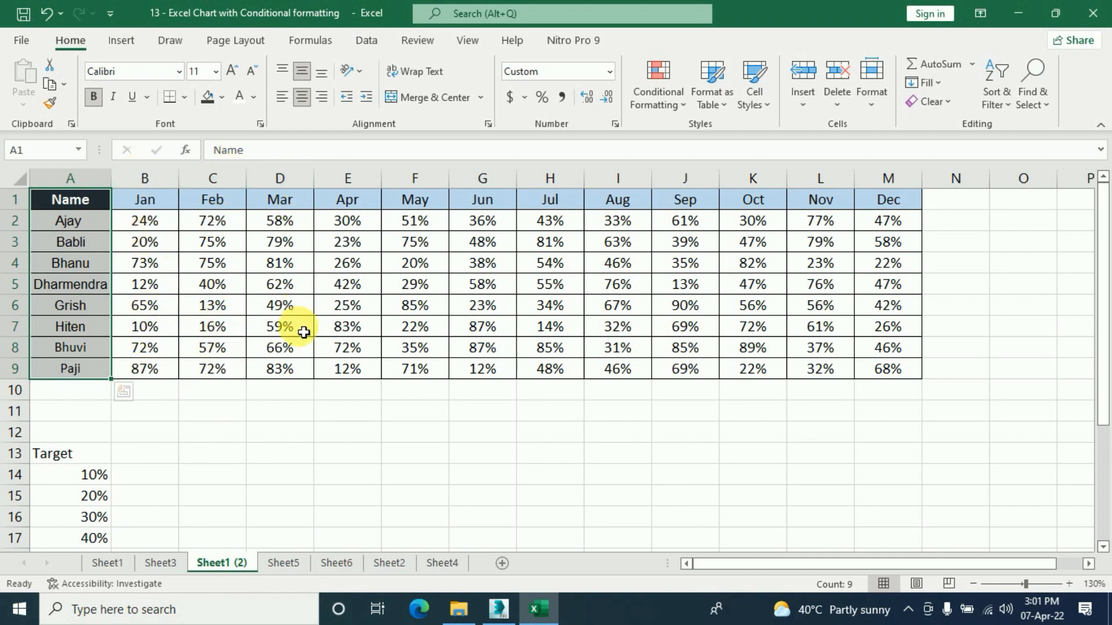
{"action": "left_click", "coordinate": [283, 563]}
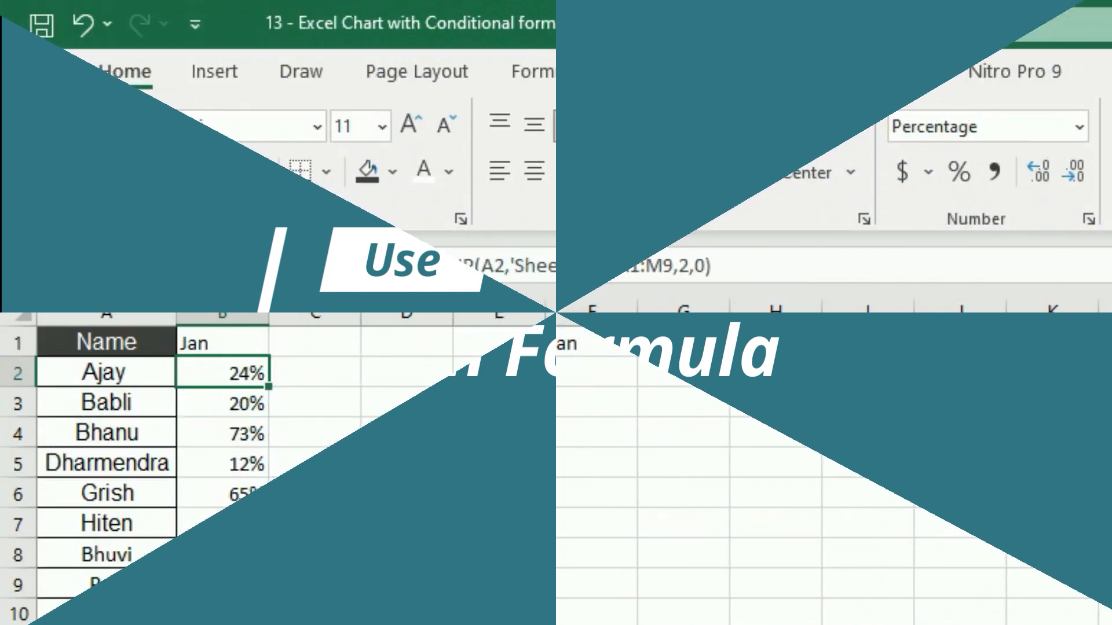
{"action": "left_click", "coordinate": [693, 267]}
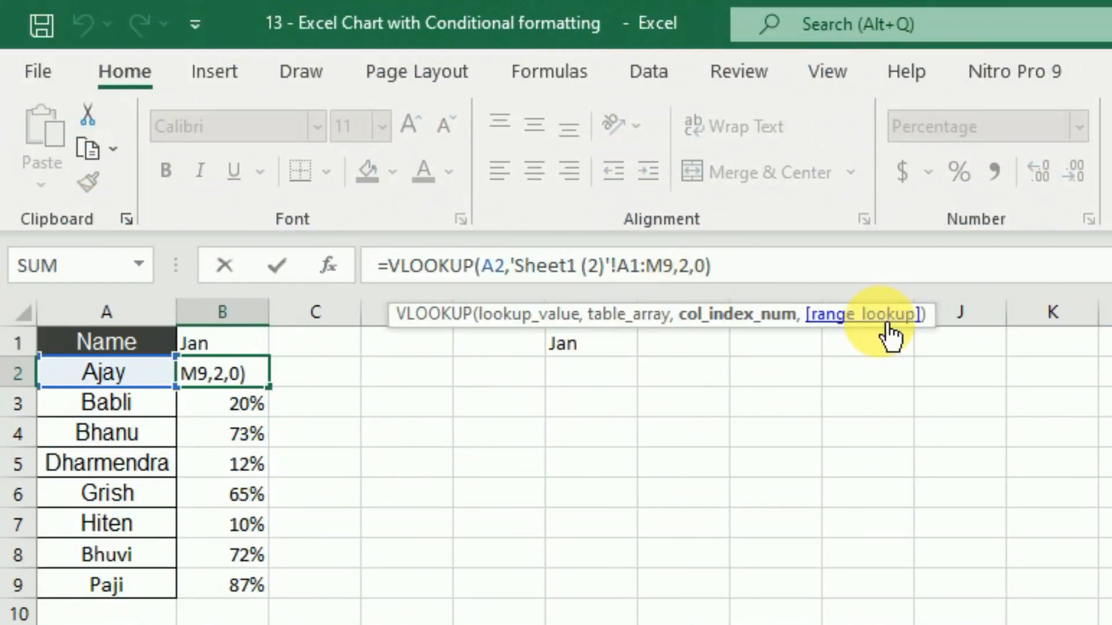
{"action": "key", "text": "BackSpace"}
{"action": "type", "text": "match"}
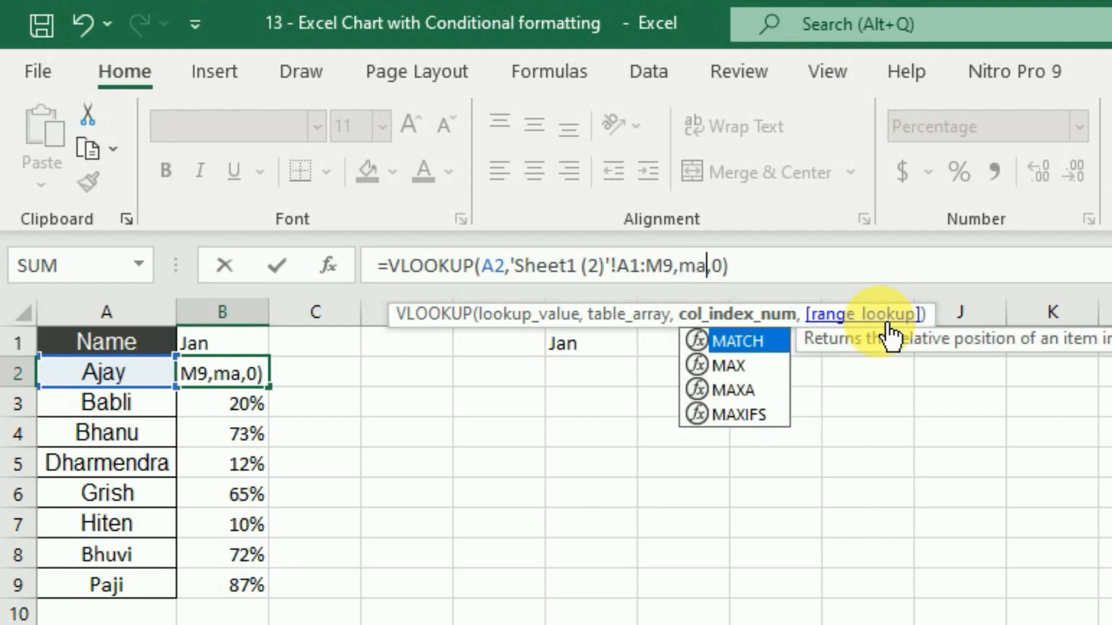
{"action": "type", "text": "("}
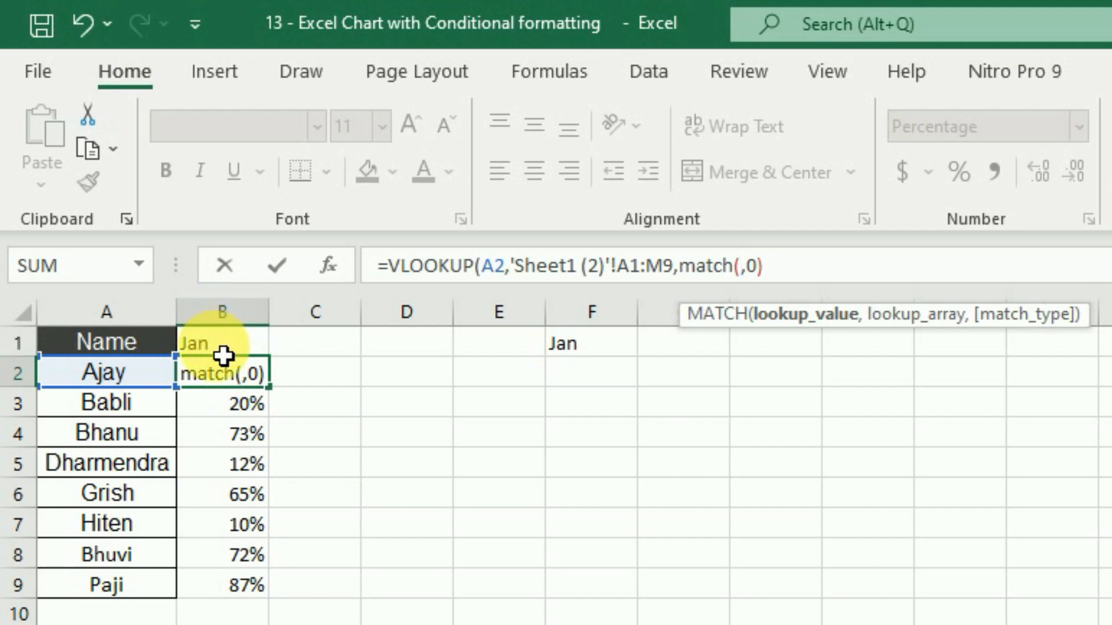
{"action": "left_click", "coordinate": [224, 354]}
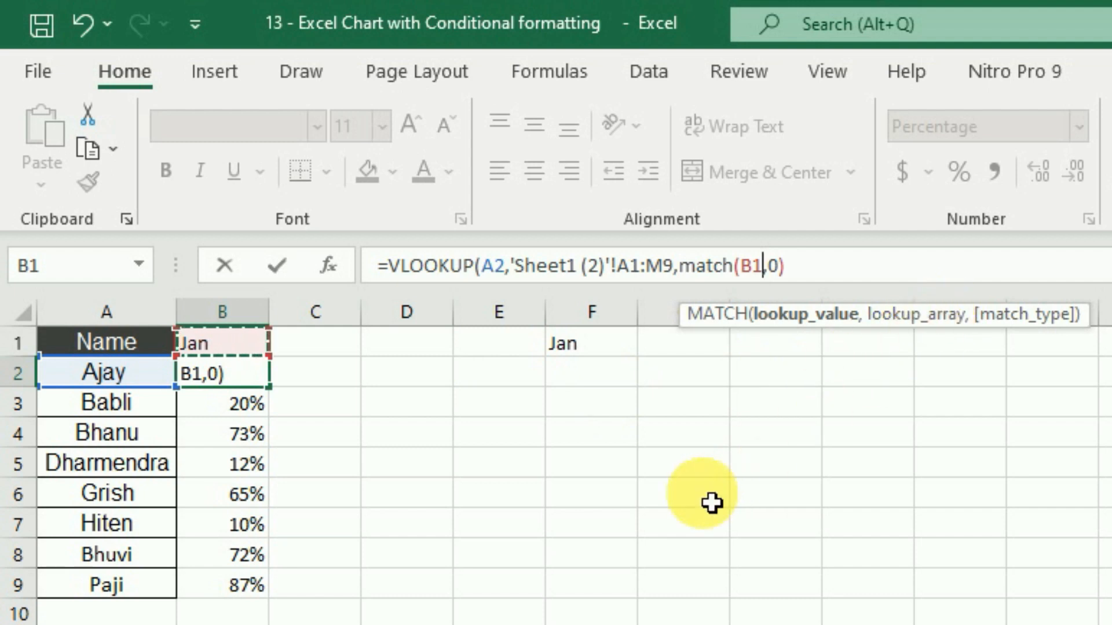
Step: Complete the MATCH in B2 with lookup array 'Sheet1 (2)'!A1:M1 and match type 0, and enter the formula
{"action": "type", "text": ","}
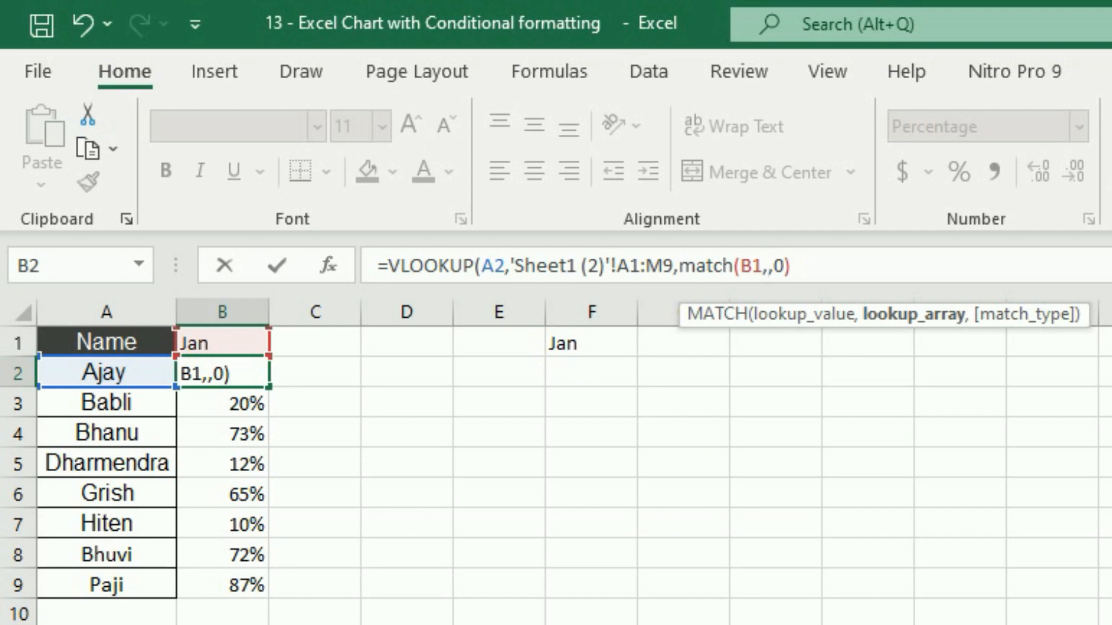
{"action": "key", "text": "ctrl+Page_Up"}
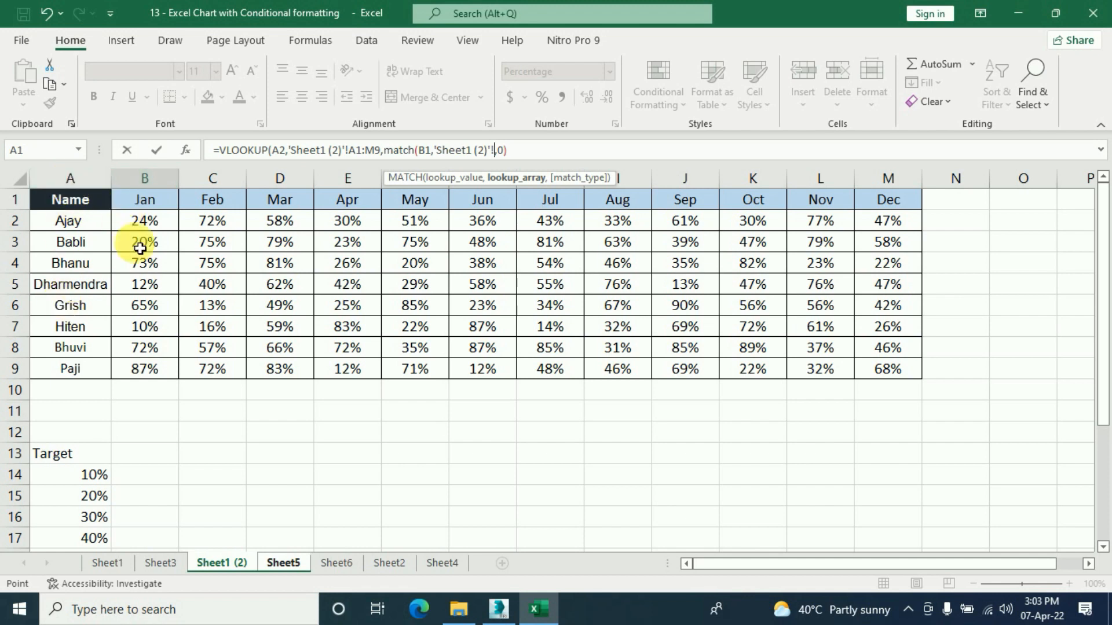
{"action": "left_click_drag", "start_coordinate": [112, 205], "coordinate": [879, 200]}
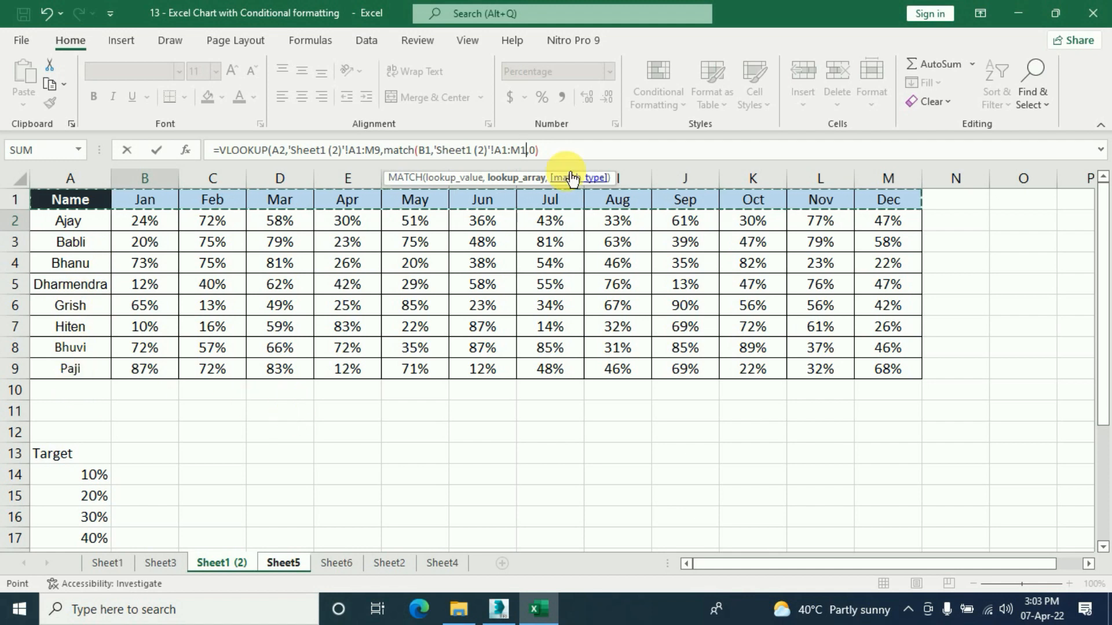
{"action": "type", "text": ","}
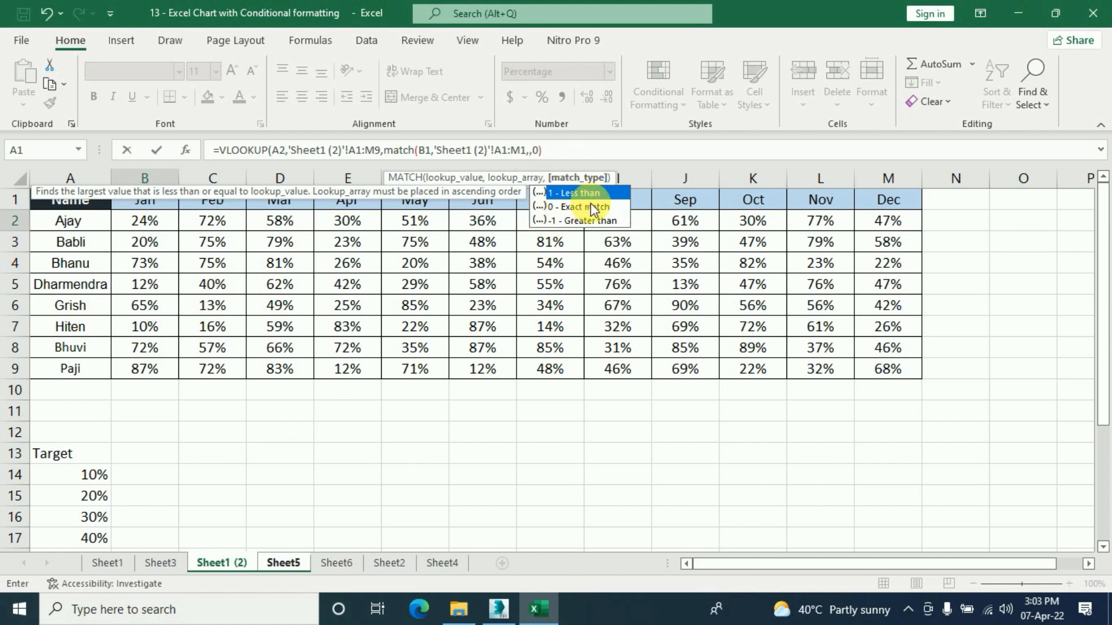
{"action": "type", "text": "0)"}
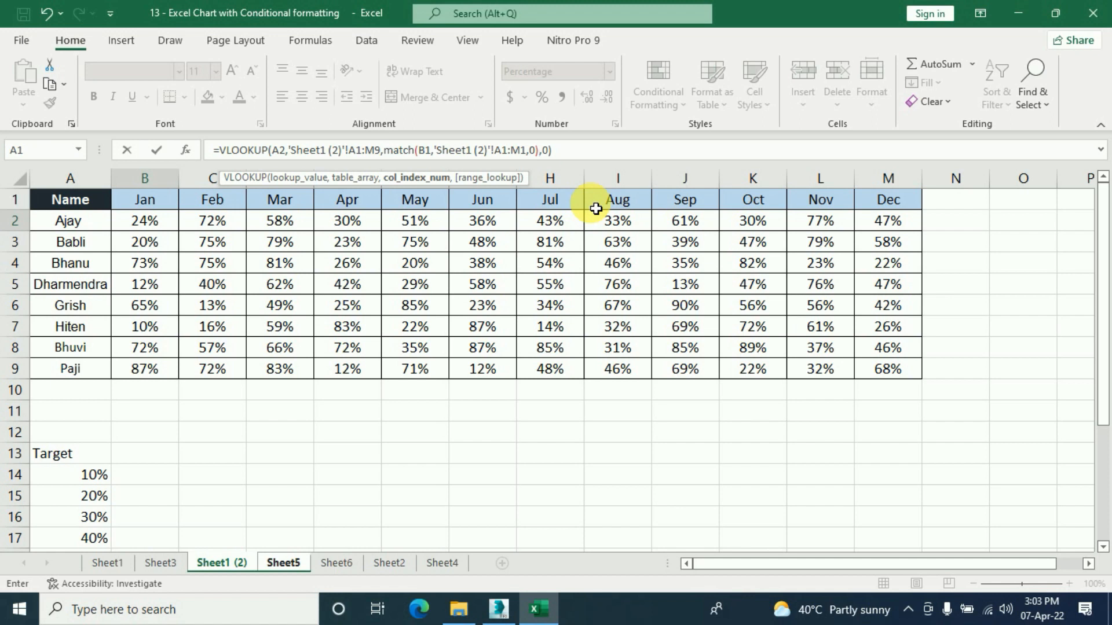
{"action": "key", "text": "Return"}
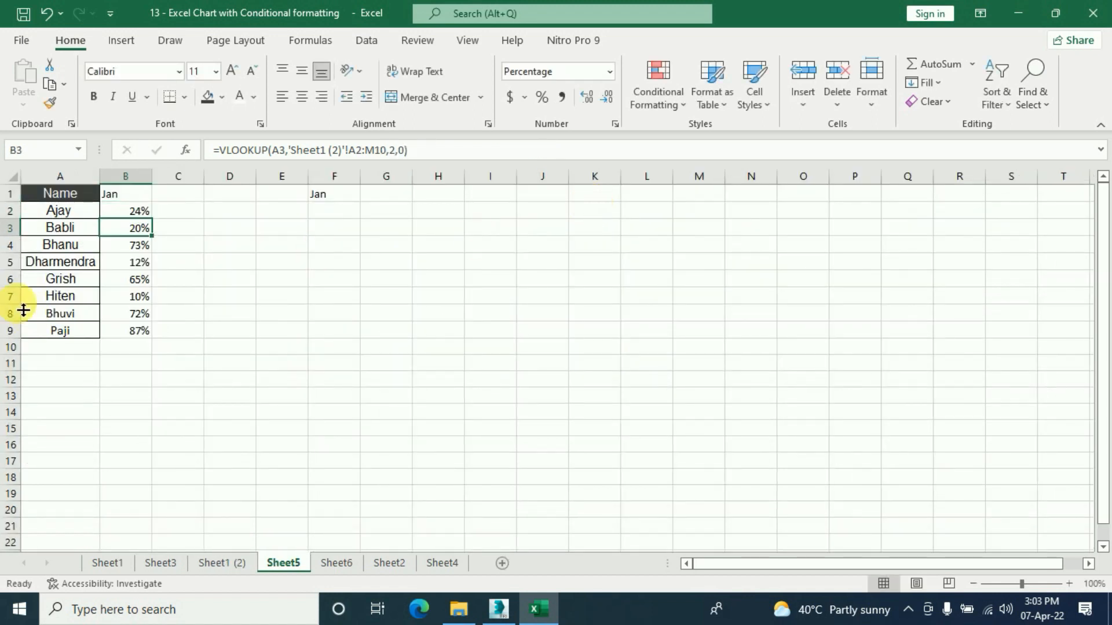
Step: Fill the updated VLOOKUP and MATCH formula from B2 down to B9
{"action": "left_click", "coordinate": [131, 211]}
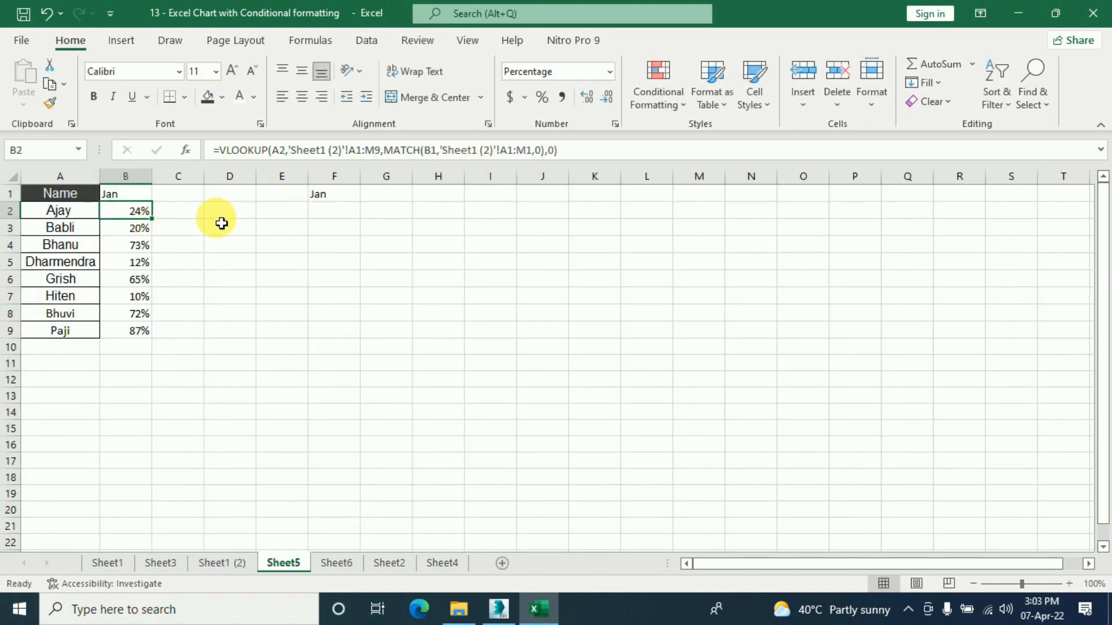
{"action": "left_click_drag", "start_coordinate": [156, 226], "coordinate": [149, 341]}
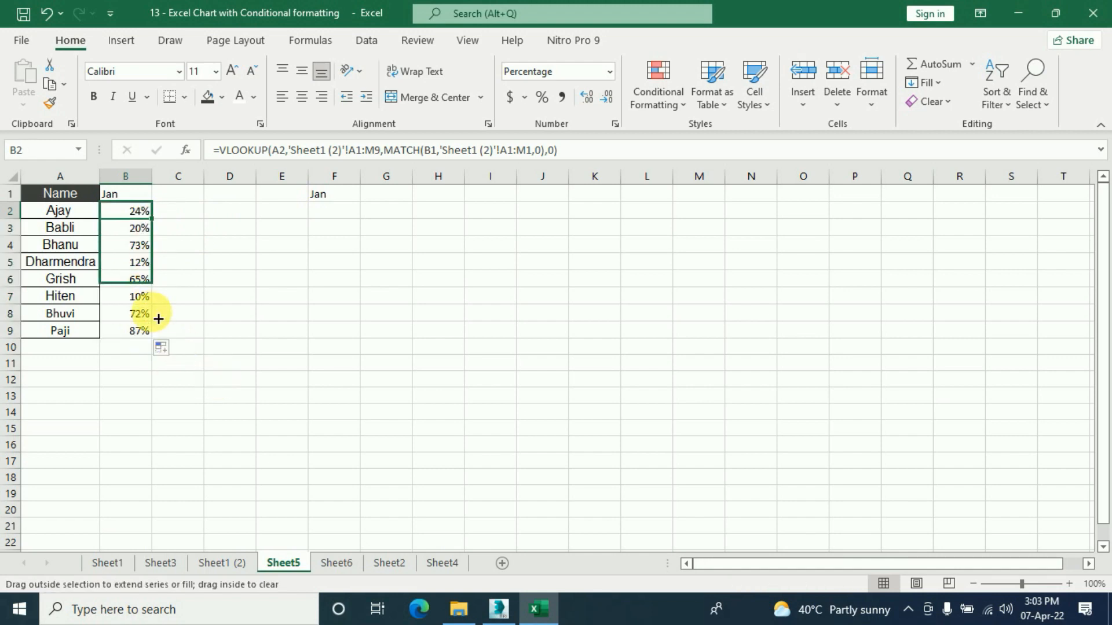
{"action": "left_click", "coordinate": [134, 218]}
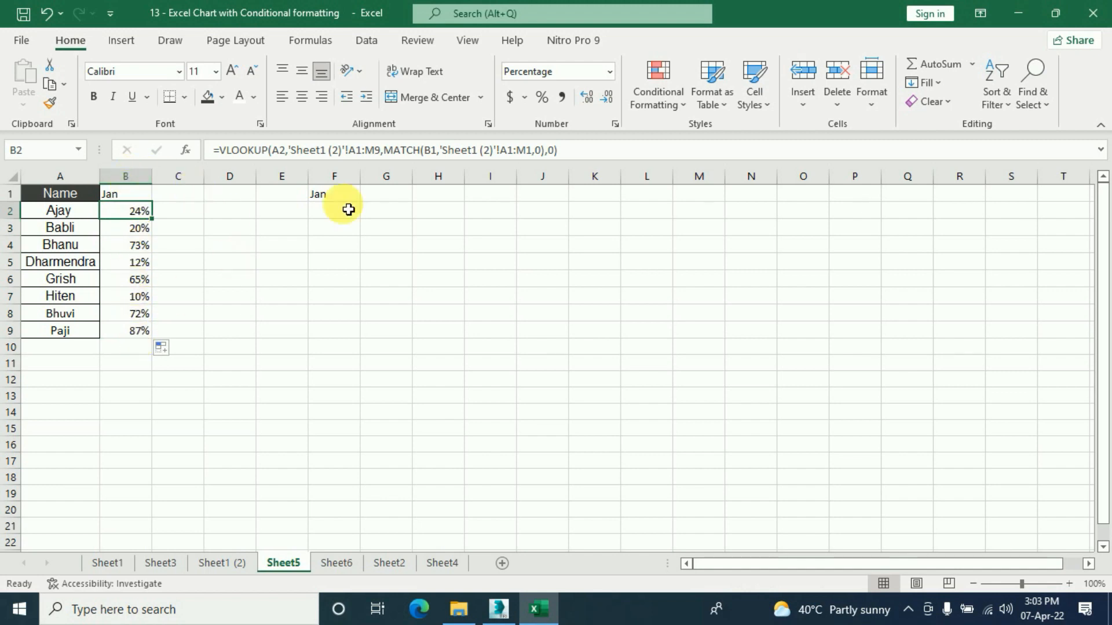
Step: Switch the month in F1 to Feb and finally Mar, checking the looked-up values against the source table on Sheet1 (2)
{"action": "left_click", "coordinate": [333, 194]}
{"action": "left_click", "coordinate": [367, 197]}
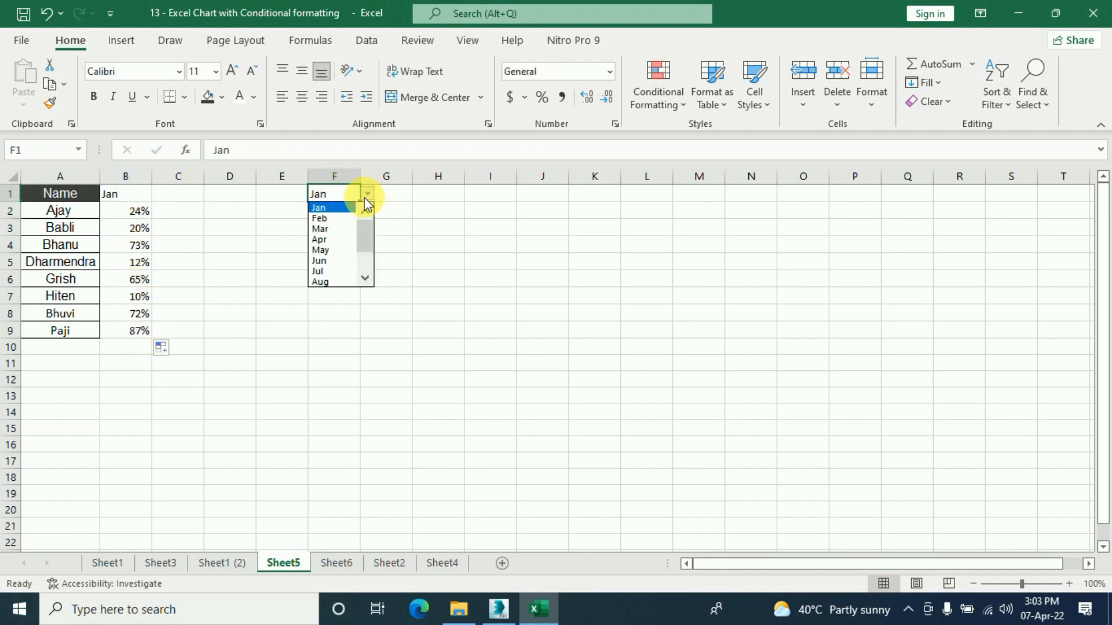
{"action": "left_click", "coordinate": [331, 219]}
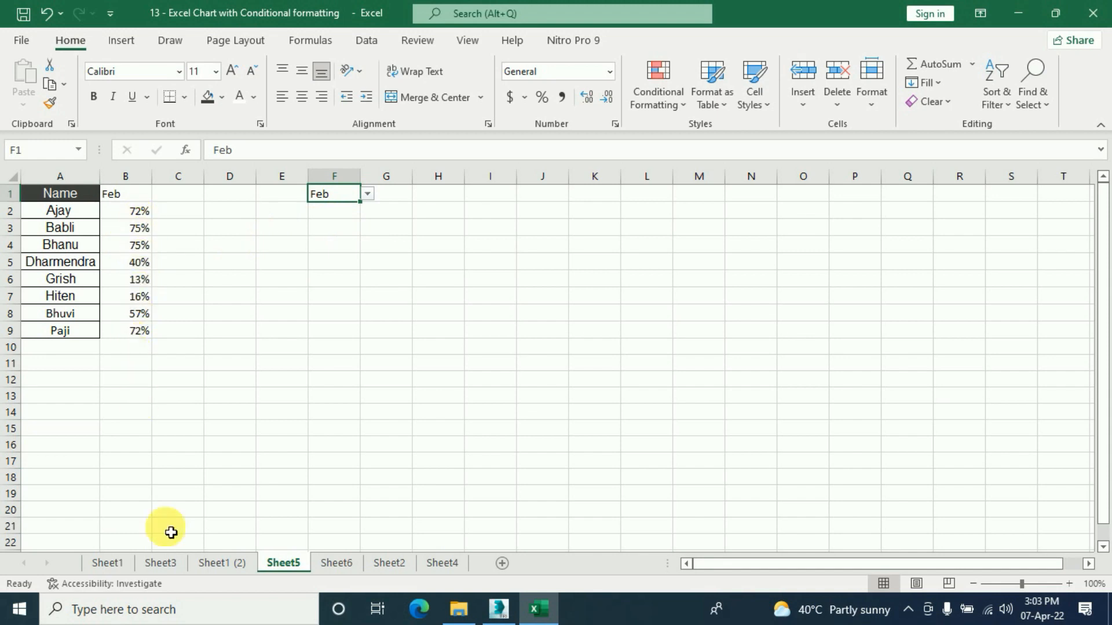
{"action": "left_click", "coordinate": [219, 564]}
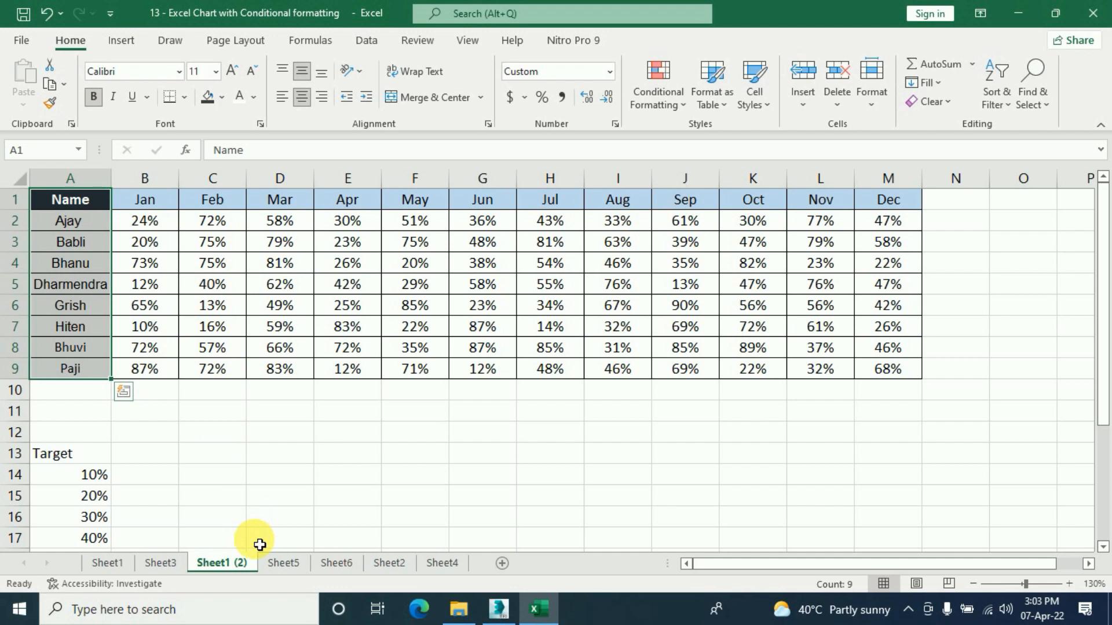
{"action": "left_click", "coordinate": [283, 563]}
{"action": "left_click", "coordinate": [367, 195]}
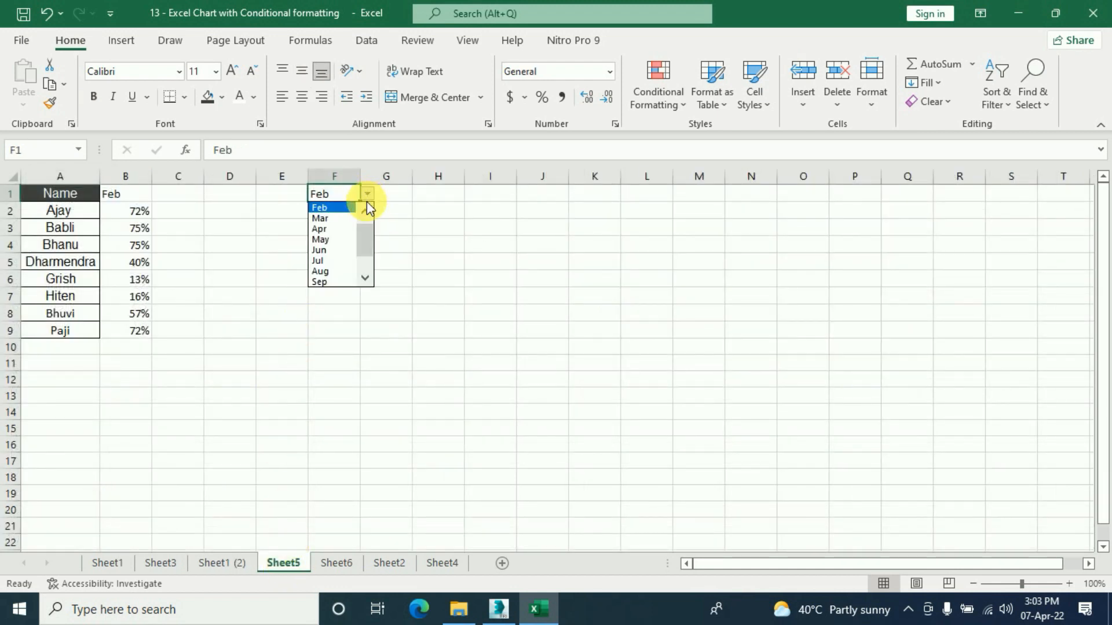
{"action": "left_click", "coordinate": [336, 218]}
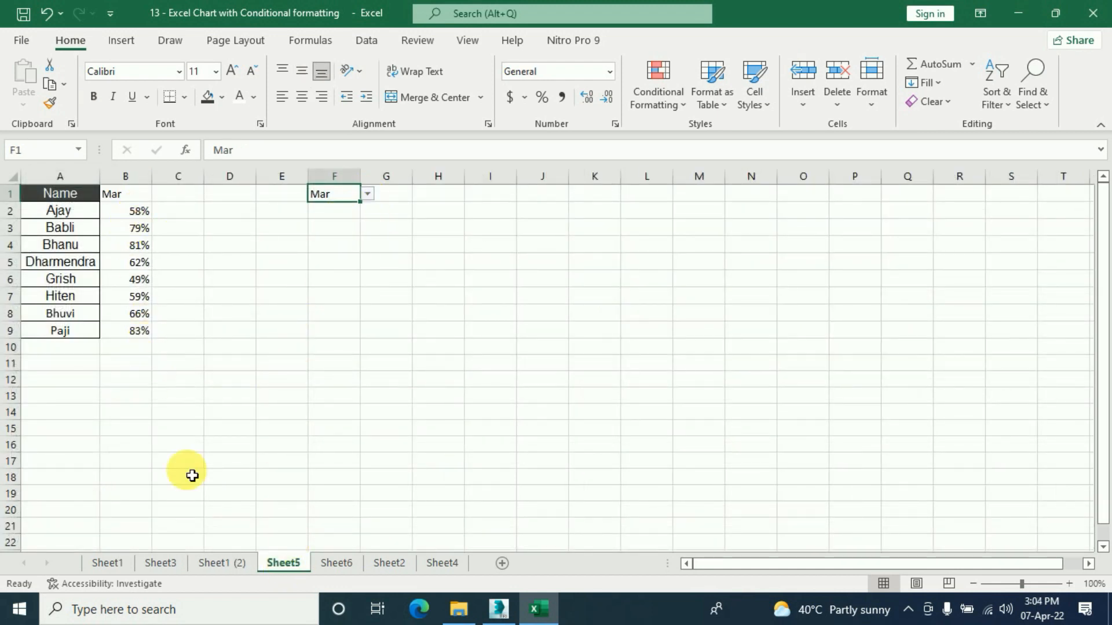
{"action": "left_click", "coordinate": [235, 563]}
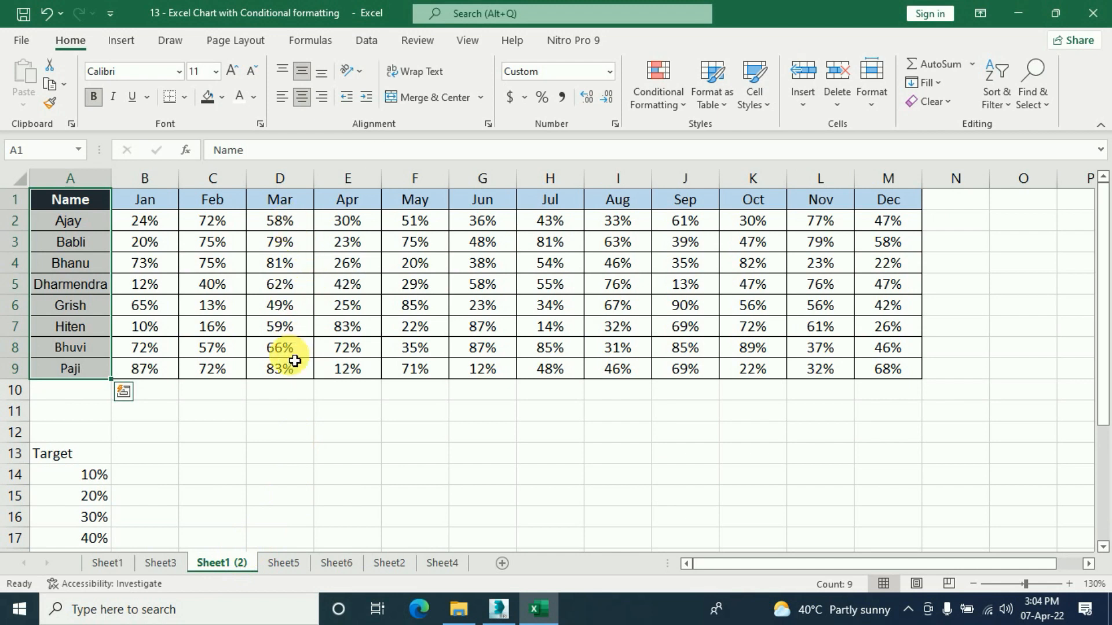
{"action": "left_click", "coordinate": [283, 564]}
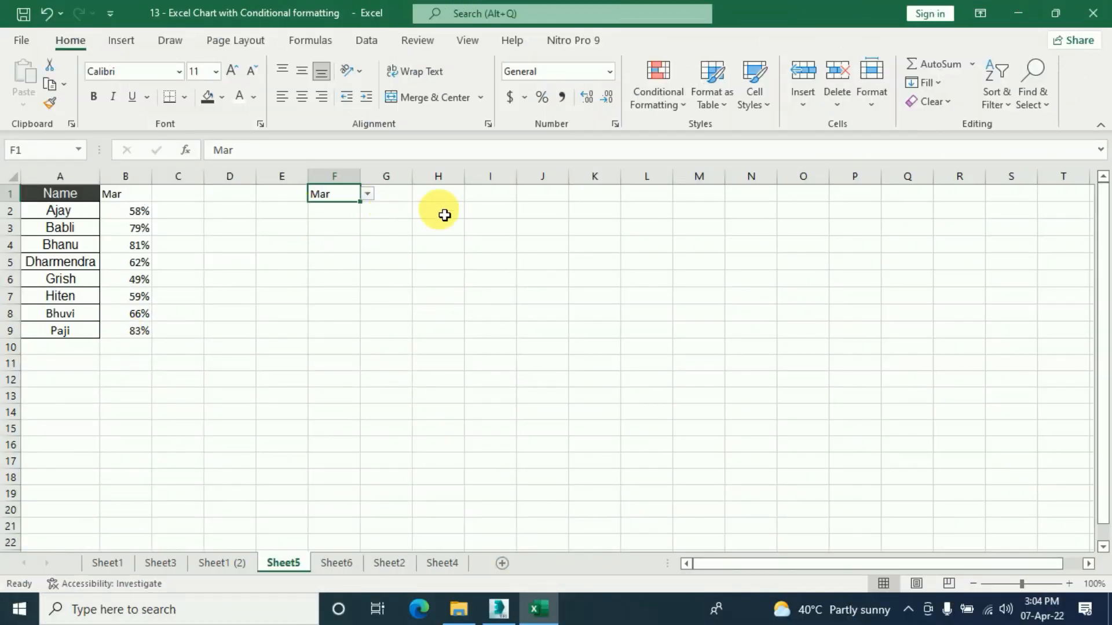
Step: Label the selector cells by entering Month in E1 and Target in G1
{"action": "left_click", "coordinate": [289, 199]}
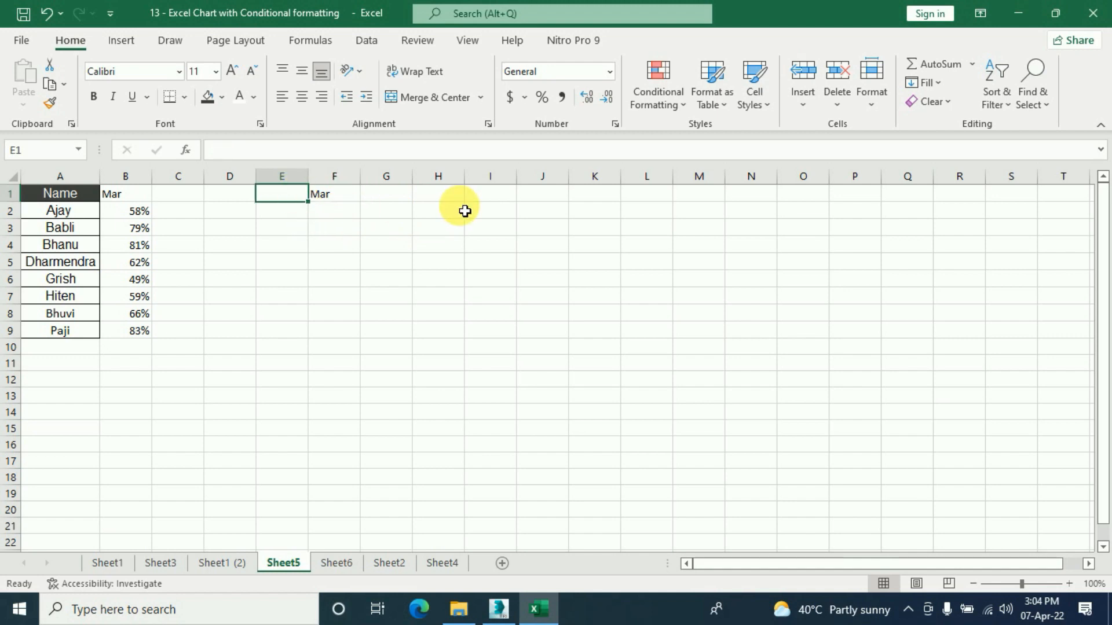
{"action": "type", "text": "Month"}
{"action": "key", "text": "Tab"}
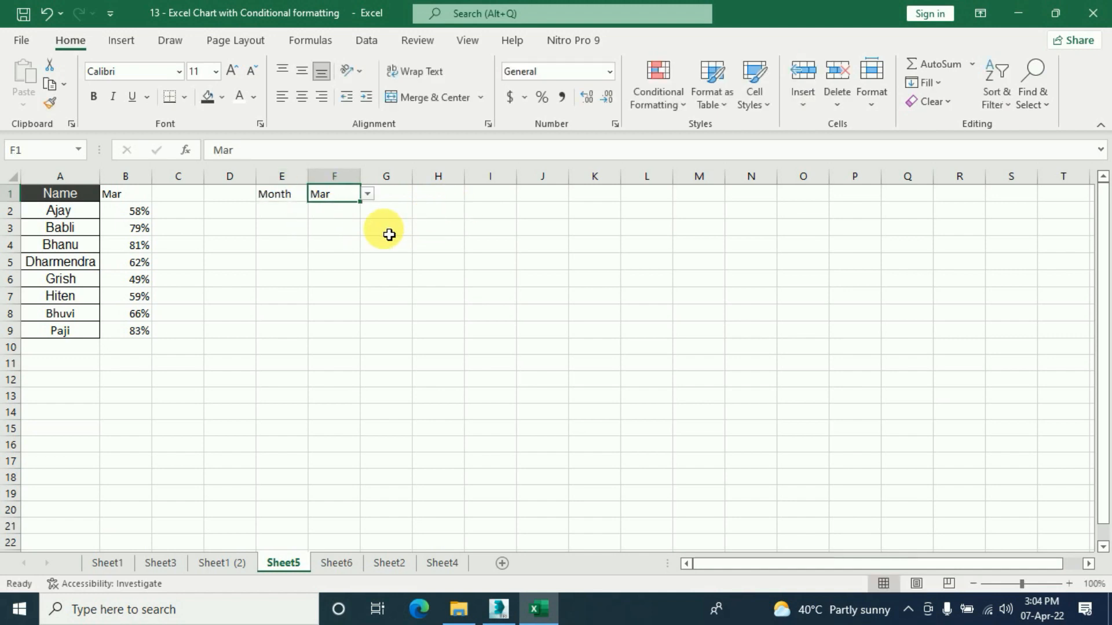
{"action": "key", "text": "Tab"}
{"action": "type", "text": "Ta"}
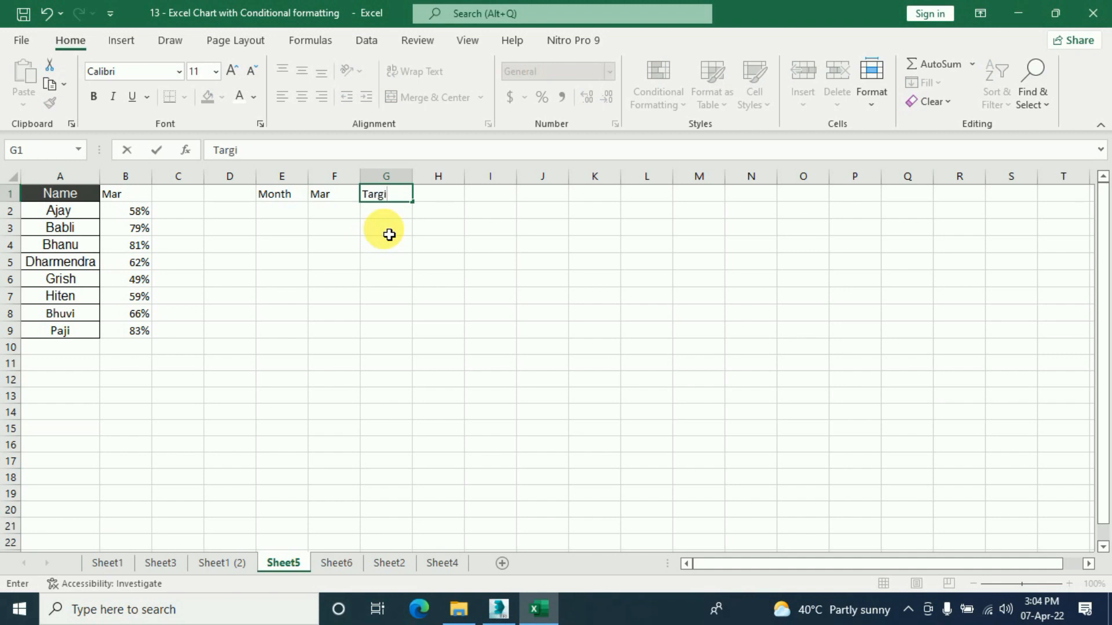
{"action": "key", "text": "Tab"}
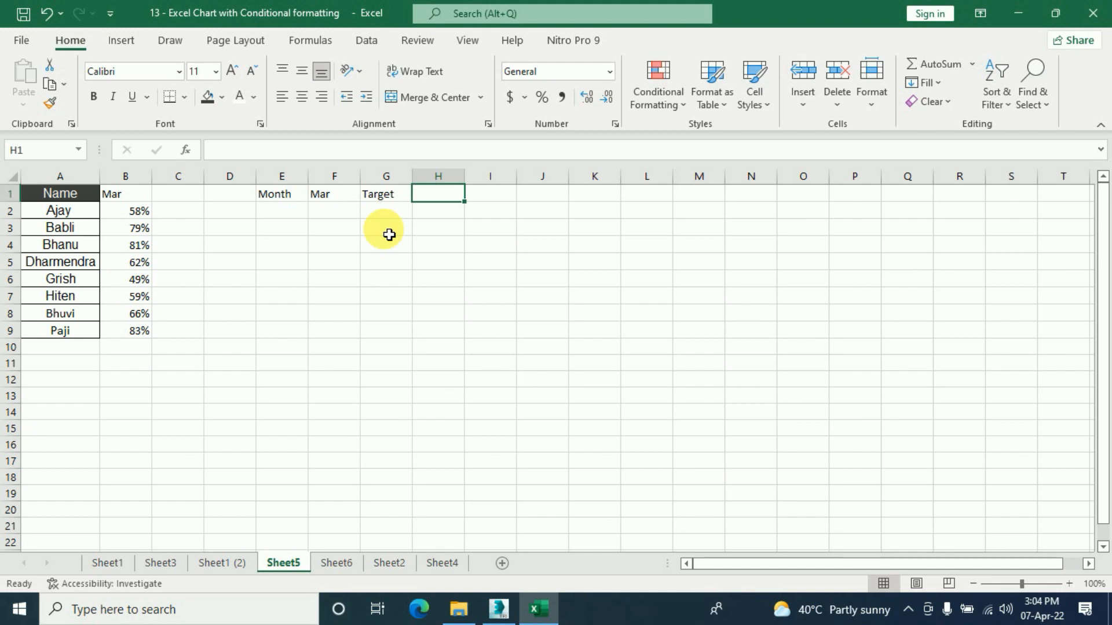
Step: Check the target percentages on Sheet1 (2), and start a List-type data validation for cell H1 on Sheet5
{"action": "left_click", "coordinate": [230, 563]}
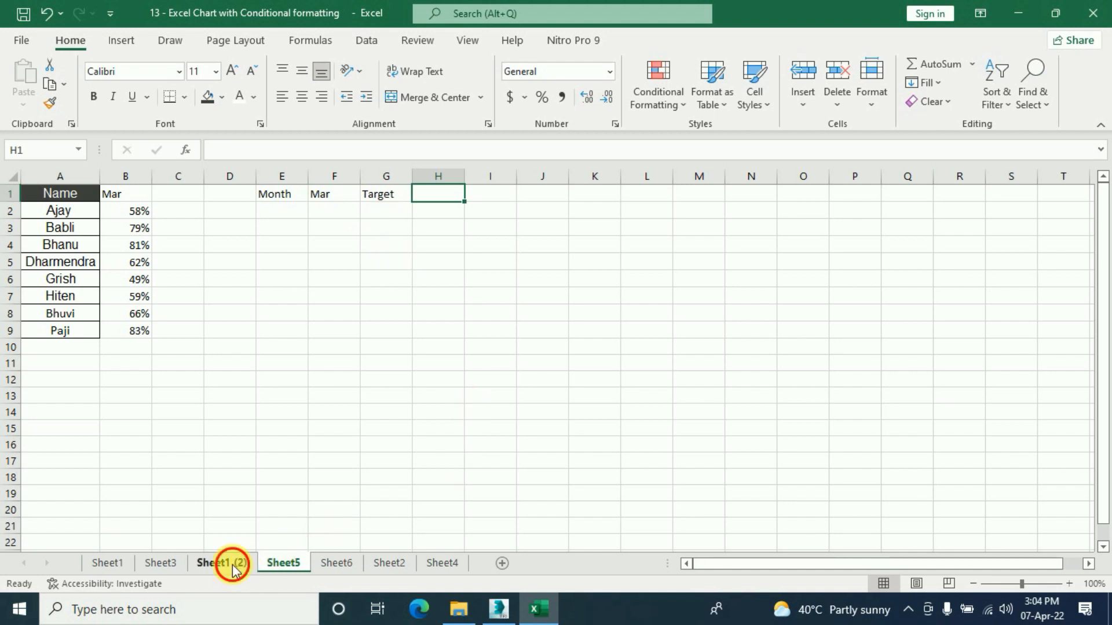
{"action": "scroll", "coordinate": [179, 439], "scroll_direction": "down", "scroll_amount": 3}
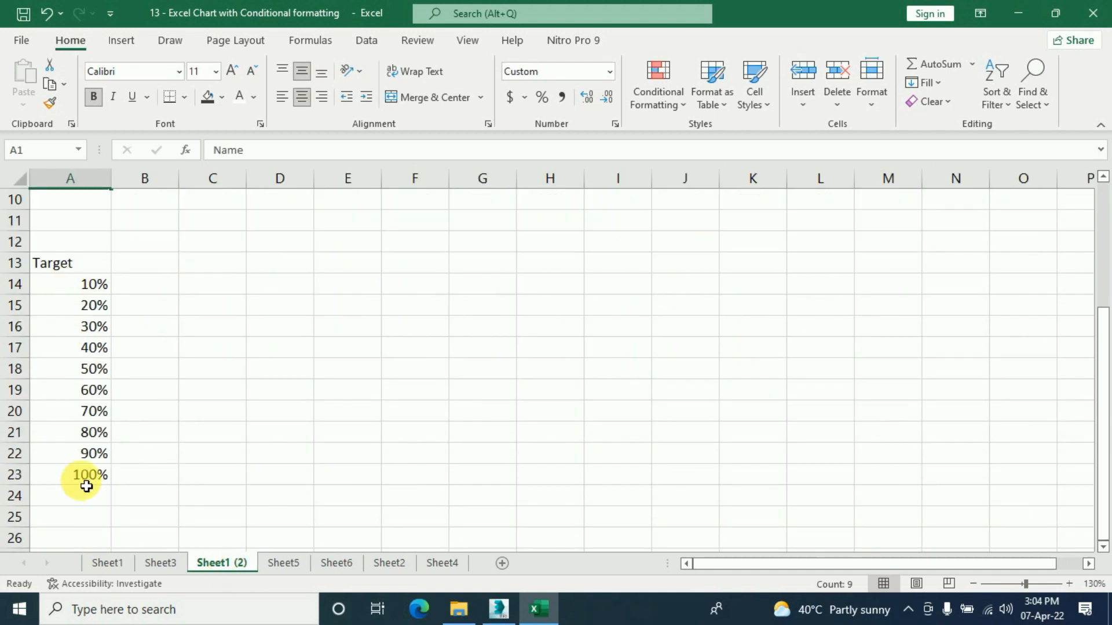
{"action": "left_click", "coordinate": [290, 567]}
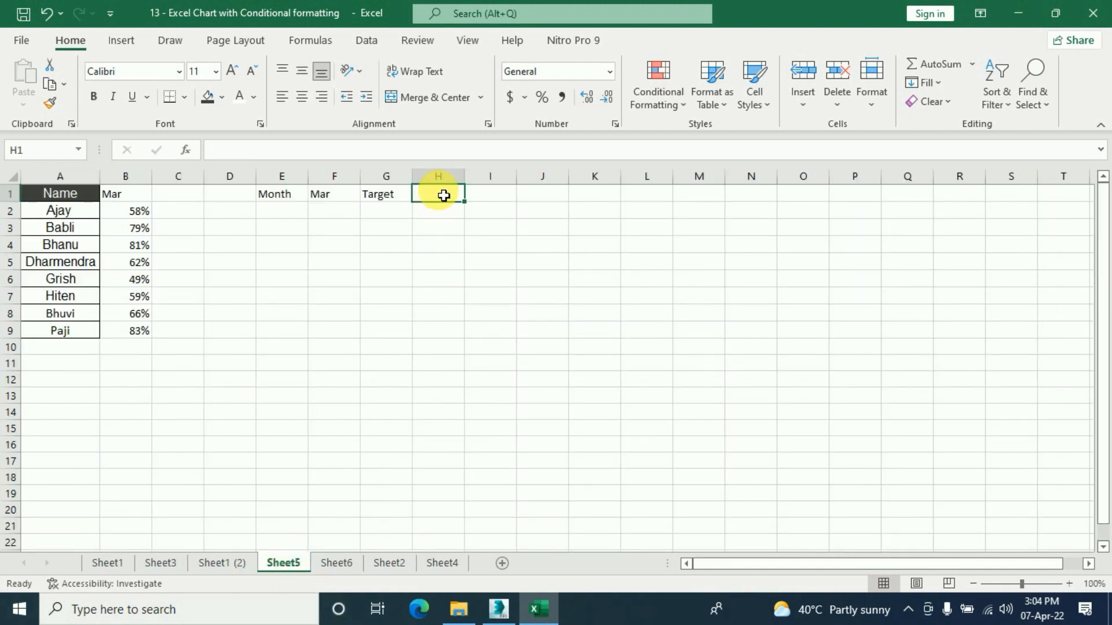
{"action": "left_click", "coordinate": [363, 42]}
{"action": "left_click", "coordinate": [752, 102]}
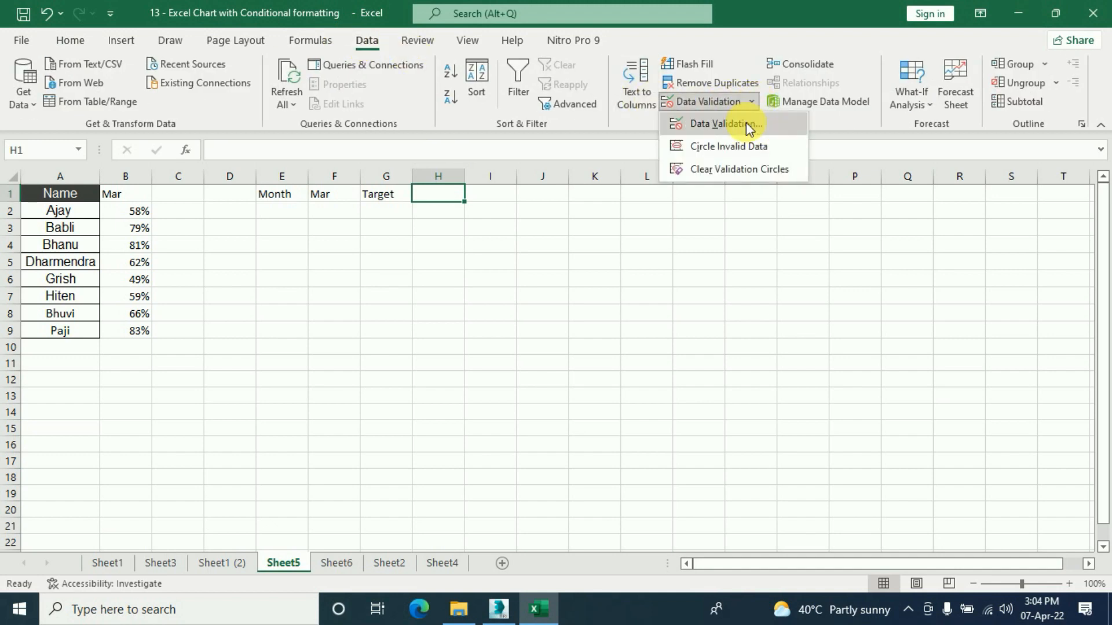
{"action": "left_click", "coordinate": [746, 123]}
{"action": "left_click", "coordinate": [728, 224]}
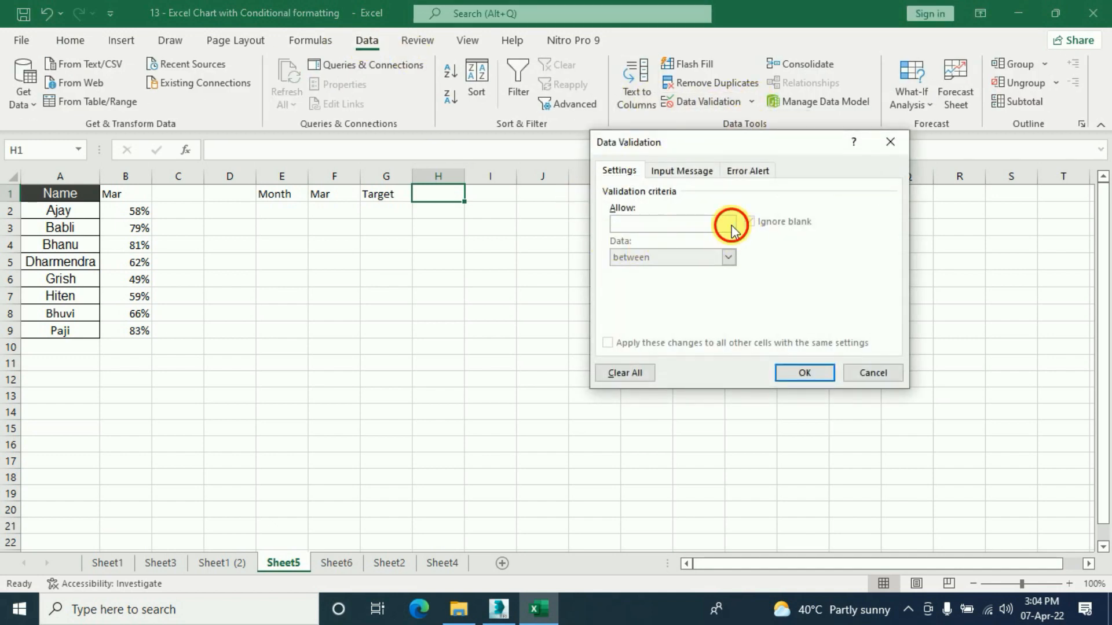
{"action": "left_click", "coordinate": [655, 269]}
Step: Set the validation list source to ='Sheet1 (2)'!$A$14:$A$23 and apply it to H1
{"action": "left_click", "coordinate": [644, 291]}
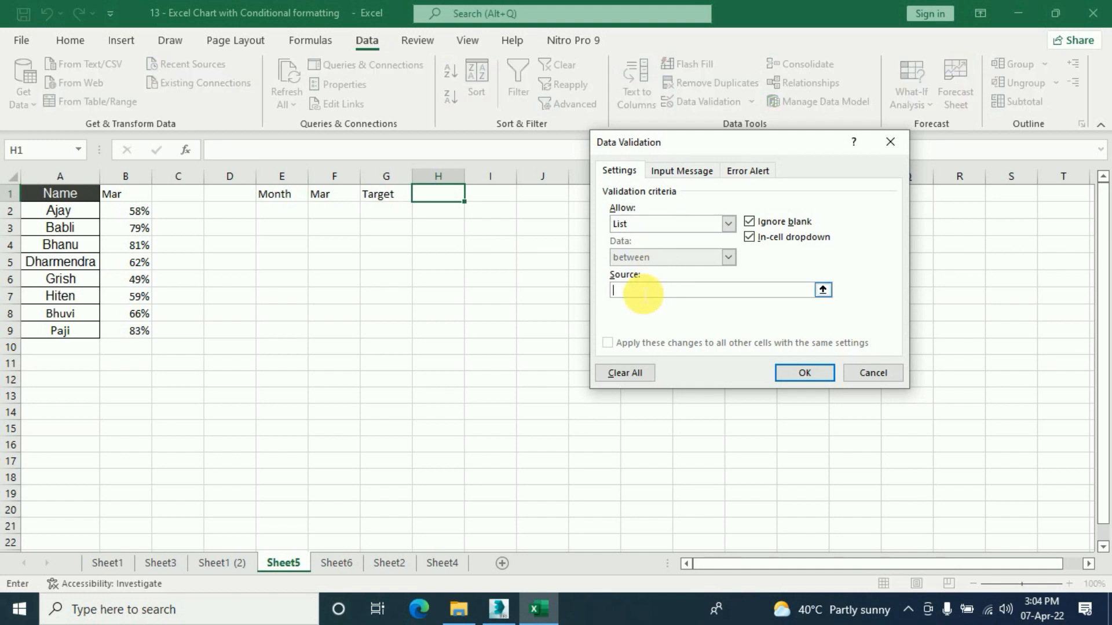
{"action": "left_click", "coordinate": [227, 562]}
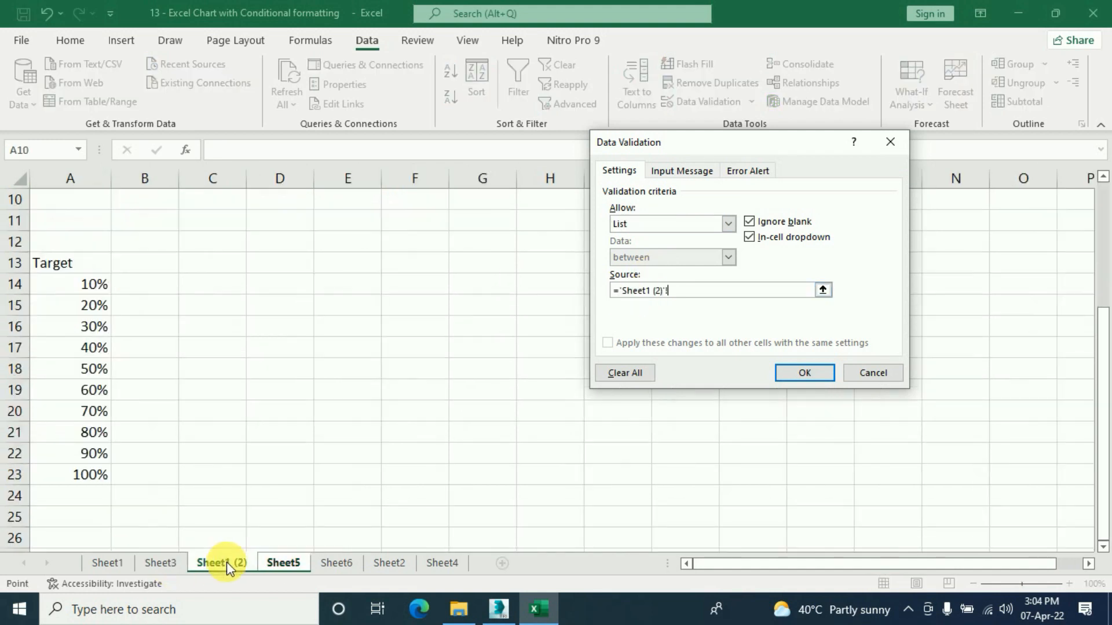
{"action": "left_click", "coordinate": [87, 295]}
{"action": "left_click_drag", "start_coordinate": [87, 295], "coordinate": [88, 475]}
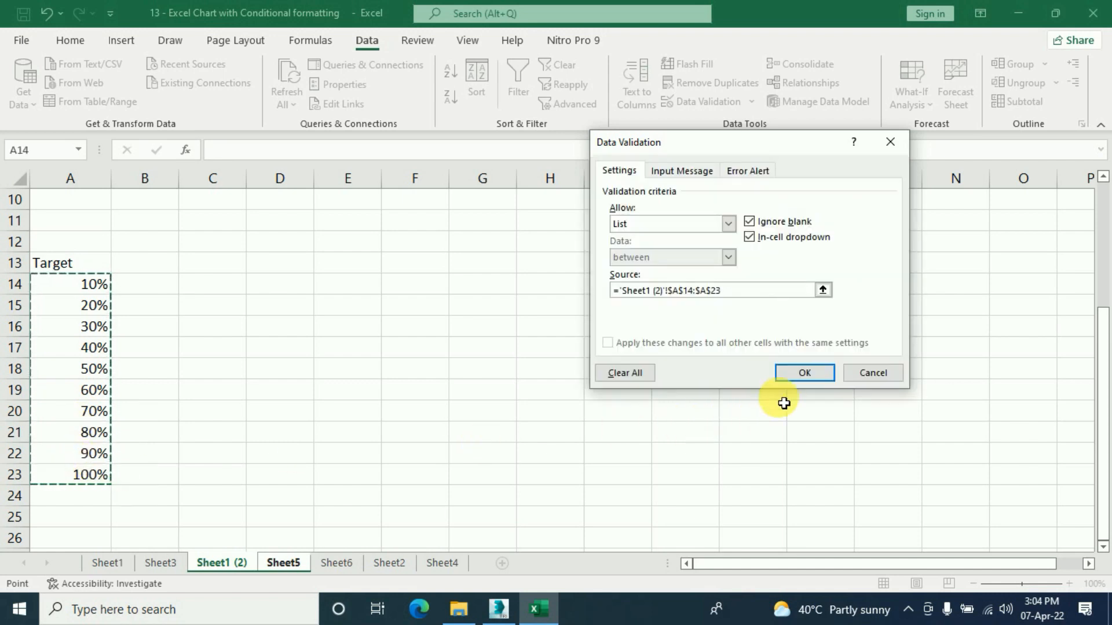
{"action": "left_click", "coordinate": [793, 374]}
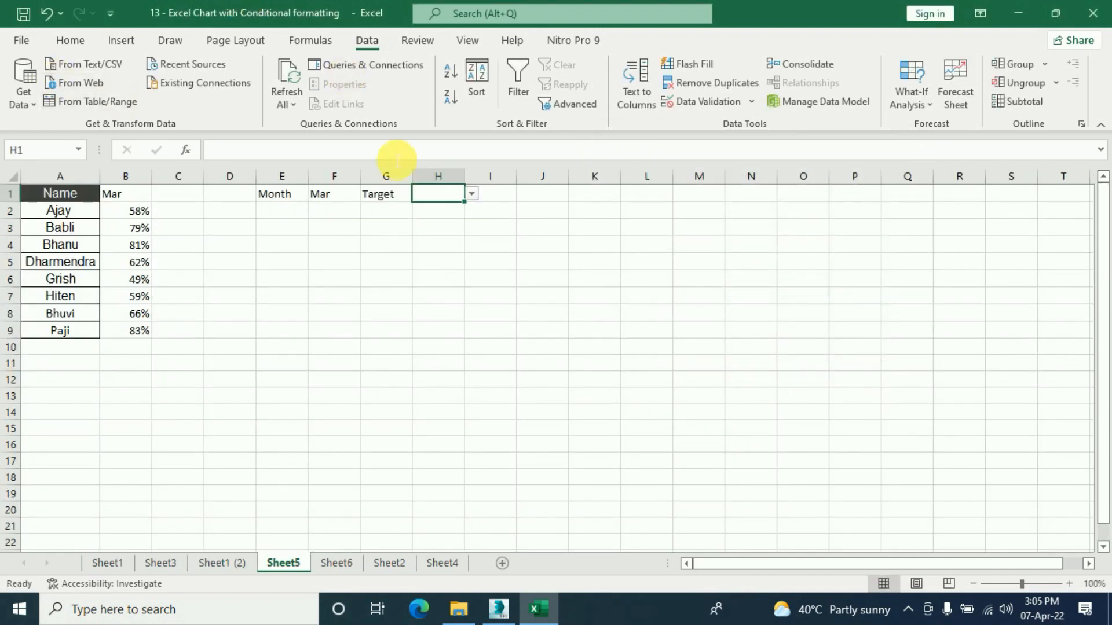
Step: Choose 40% as the target in H1 from its validation list and format the cell as a percentage
{"action": "left_click", "coordinate": [474, 195]}
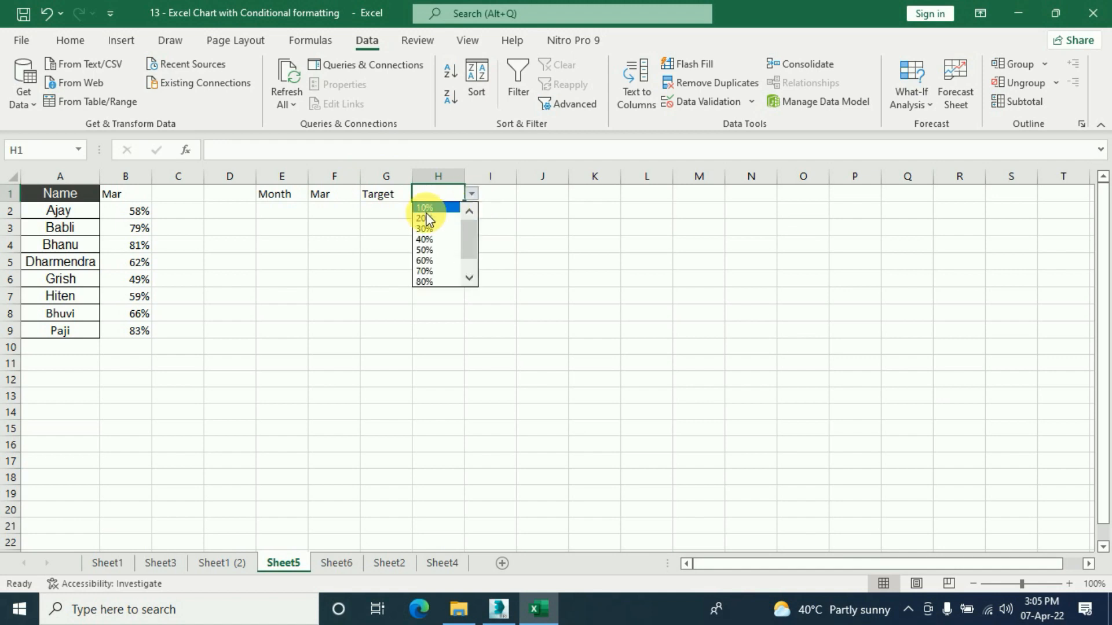
{"action": "left_click_drag", "start_coordinate": [471, 258], "coordinate": [465, 228]}
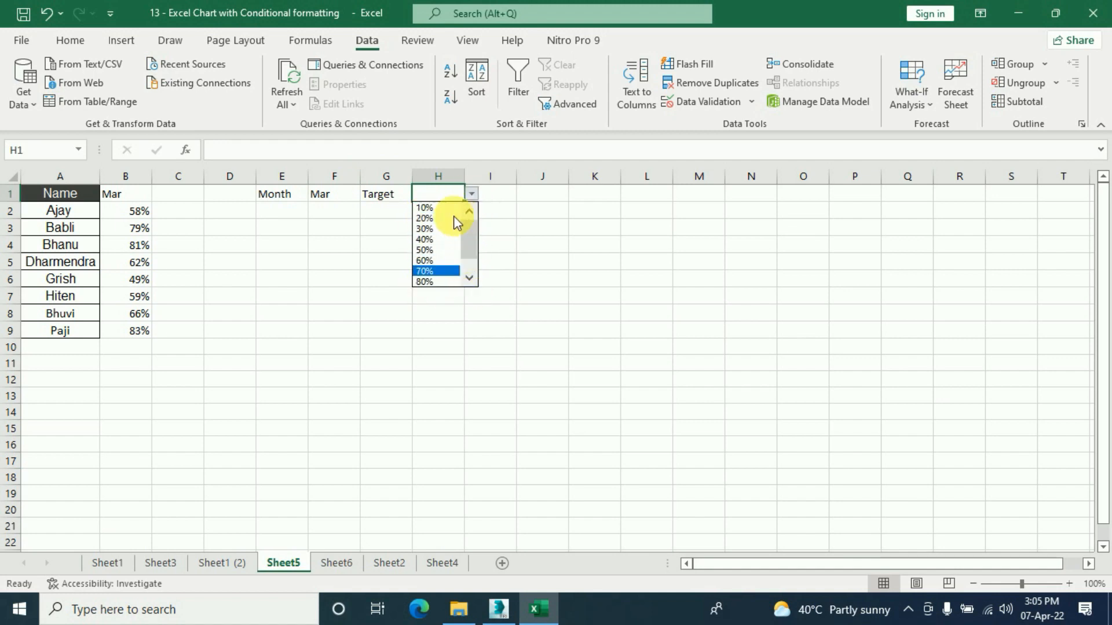
{"action": "left_click", "coordinate": [427, 240]}
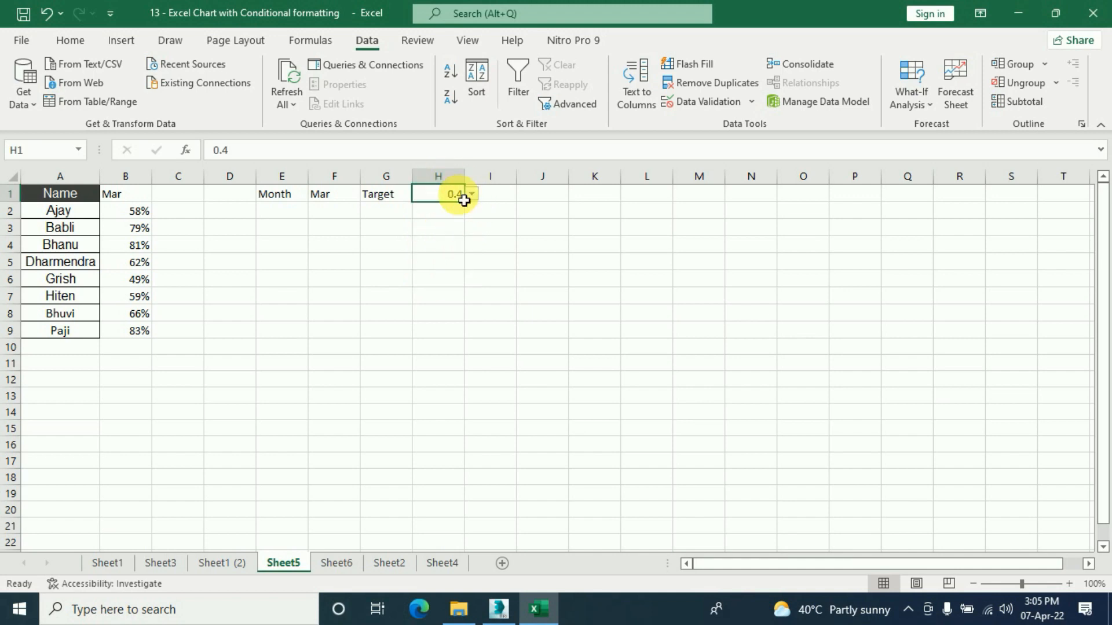
{"action": "left_click", "coordinate": [71, 42]}
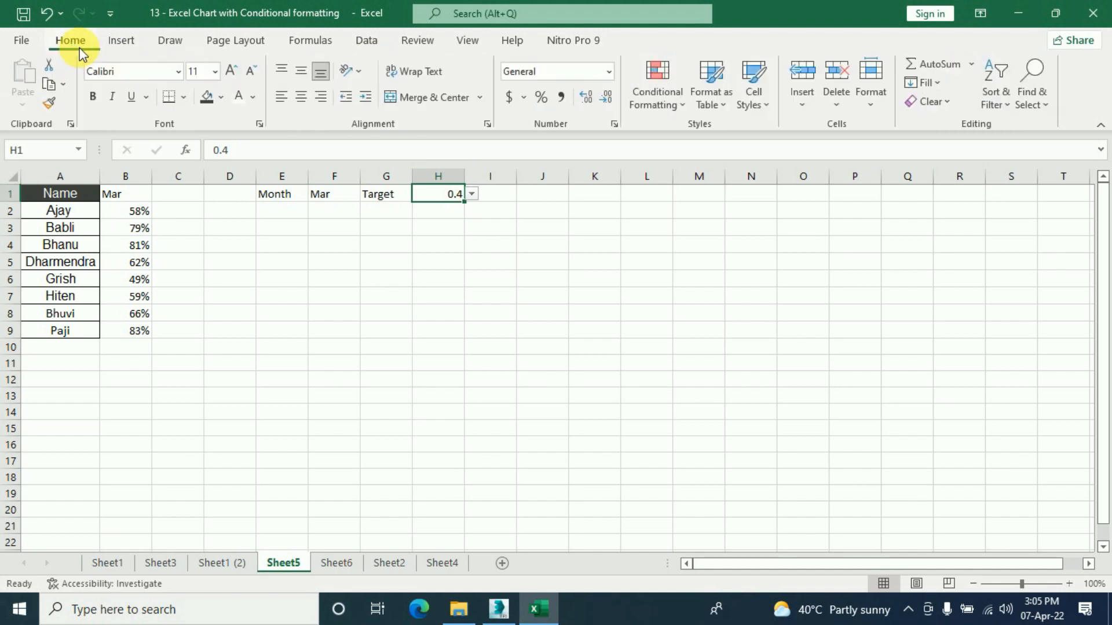
{"action": "left_click", "coordinate": [540, 99]}
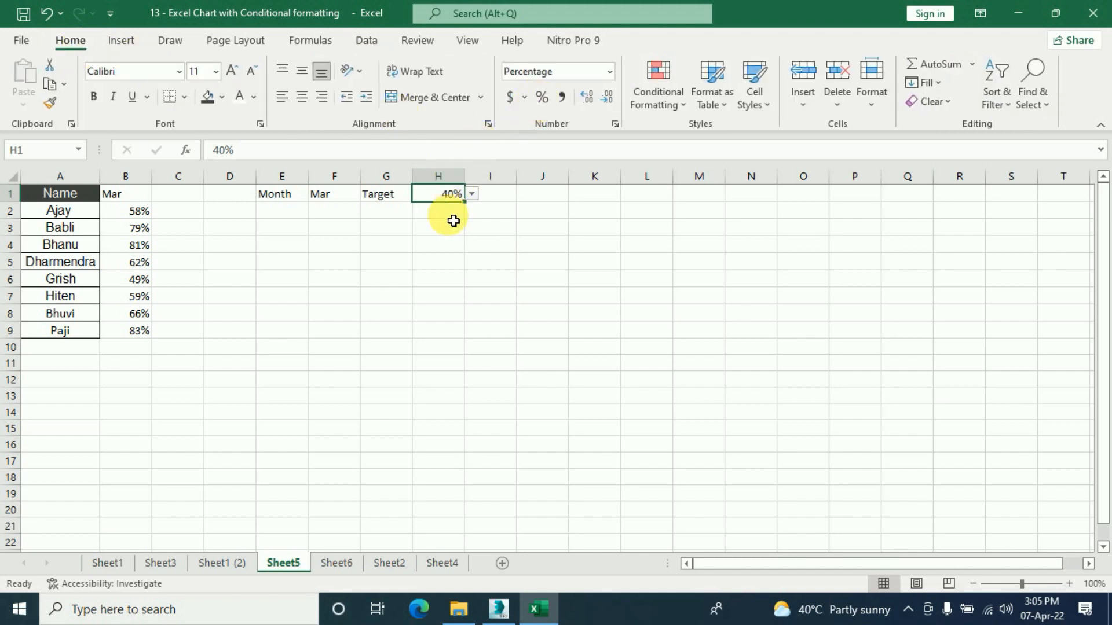
Step: Switch the target in H1 to 70% and finally to 50% using its validation list
{"action": "left_click", "coordinate": [472, 194]}
{"action": "left_click", "coordinate": [428, 250]}
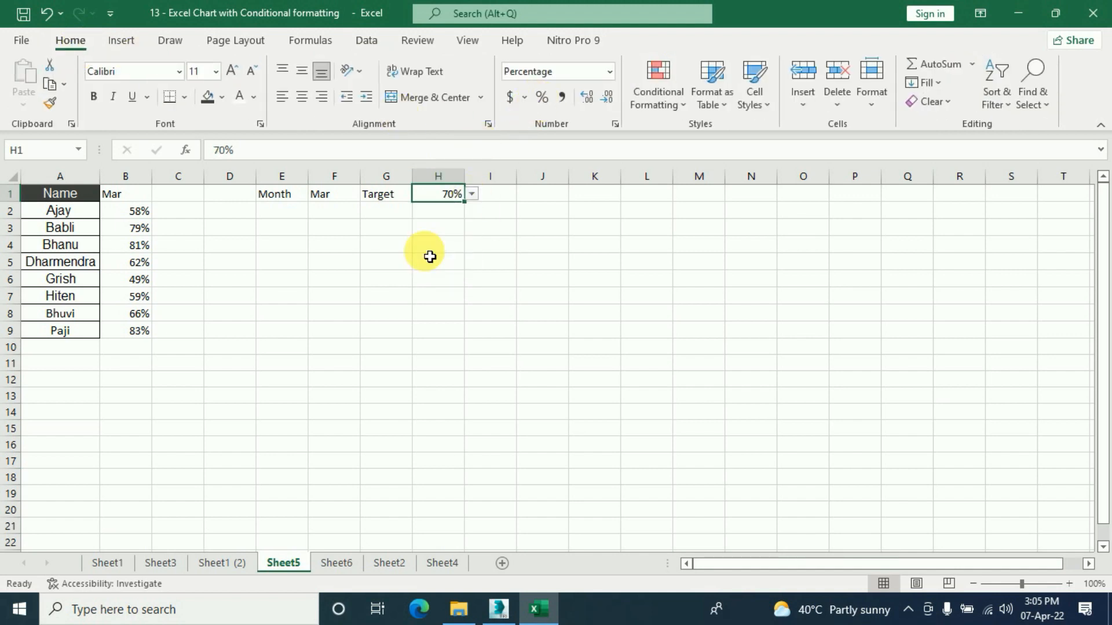
{"action": "left_click", "coordinate": [470, 195]}
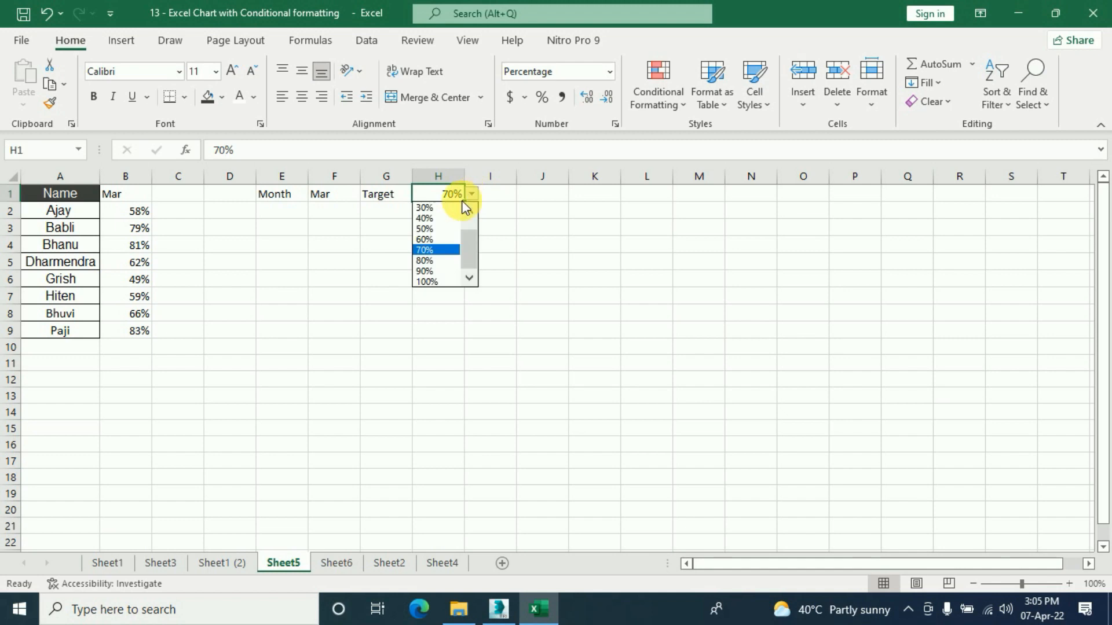
{"action": "left_click", "coordinate": [434, 229]}
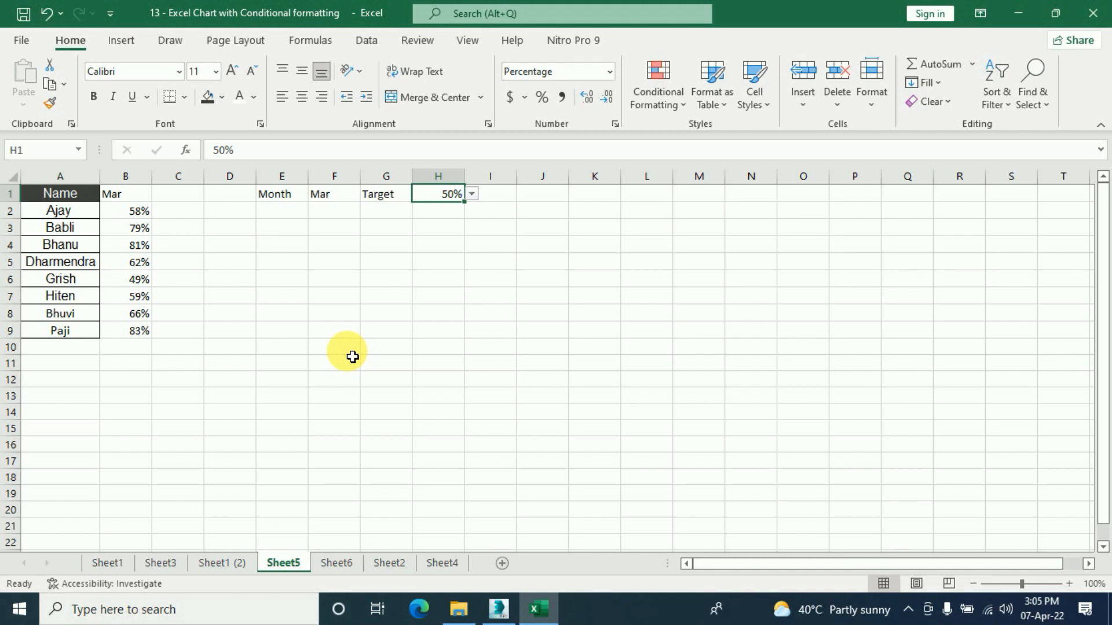
Step: Enter the column headers Unsafe in C1 and Safe in D1
{"action": "left_click", "coordinate": [173, 193]}
{"action": "type", "text": "Unsafe"}
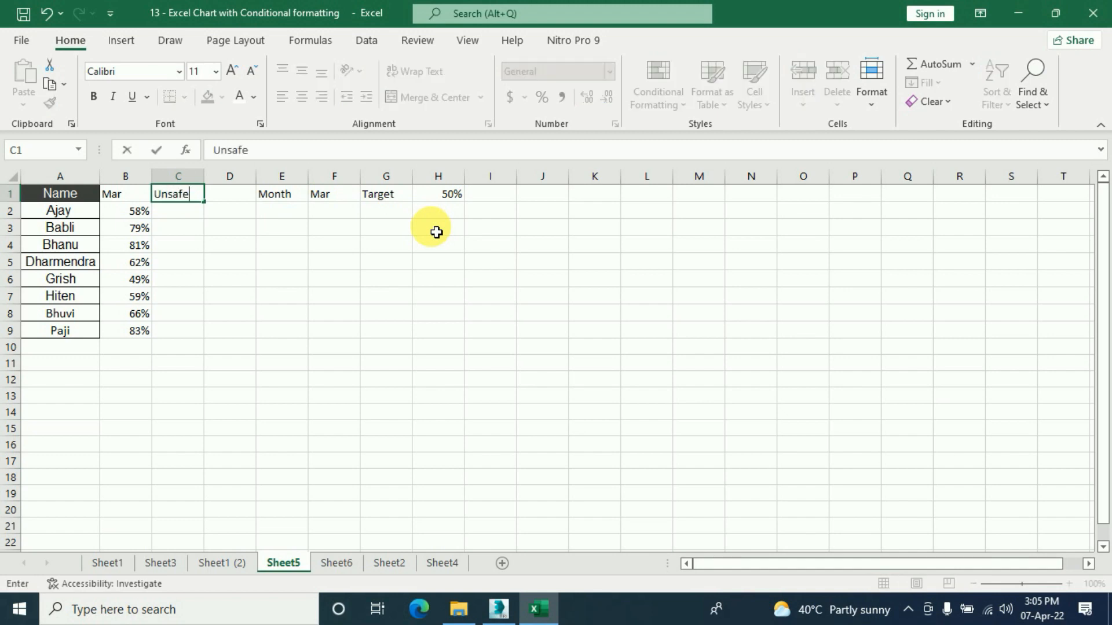
{"action": "key", "text": "Tab"}
{"action": "type", "text": "Sa"}
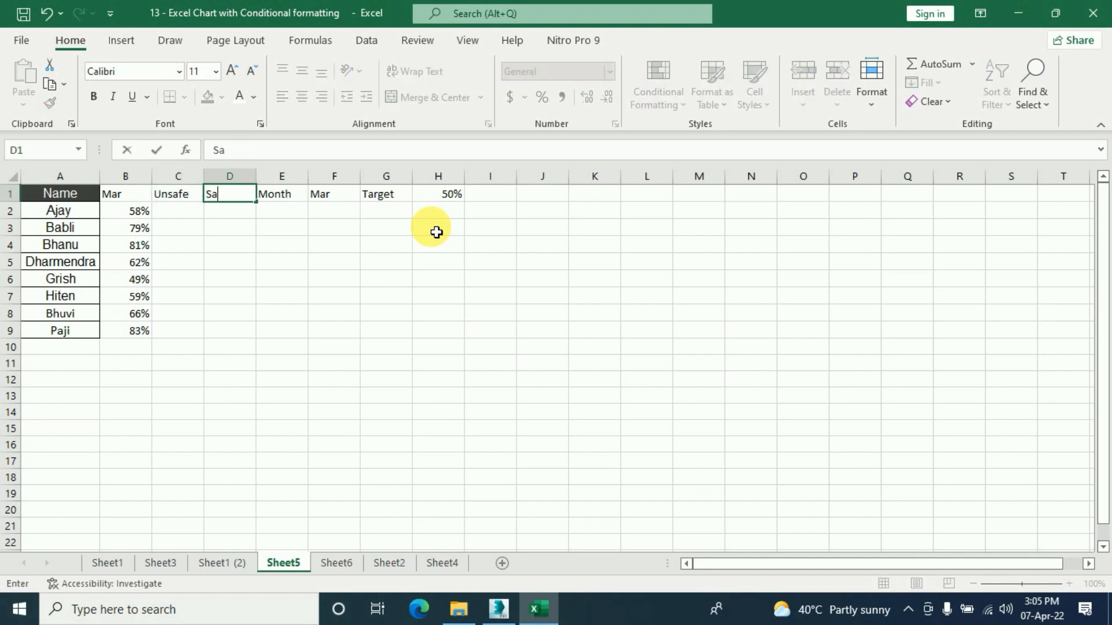
{"action": "type", "text": "fe"}
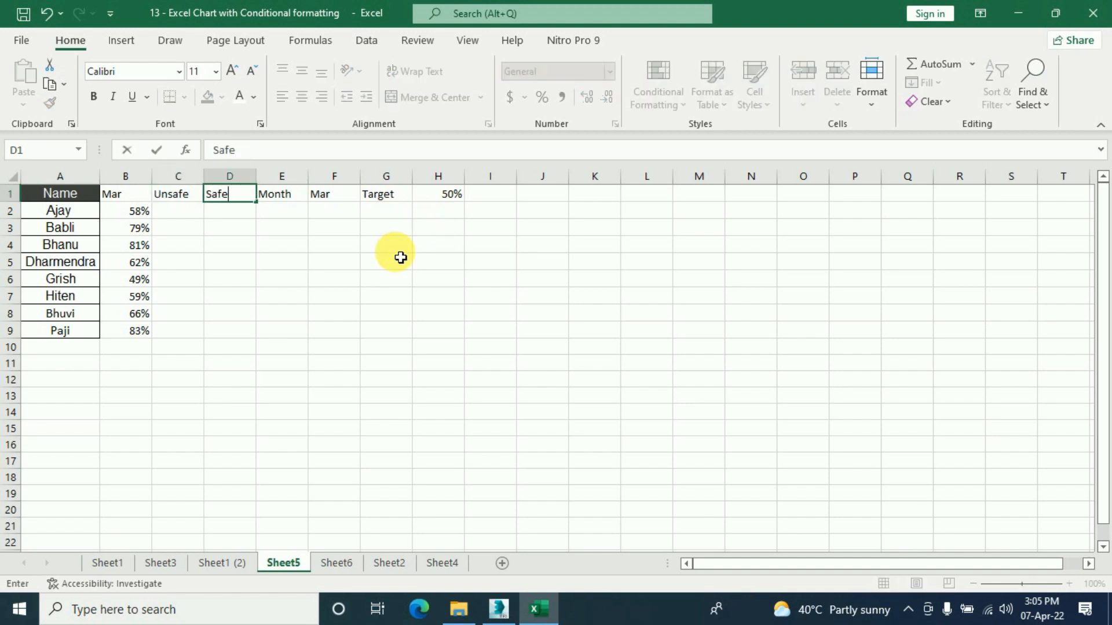
Step: Apply all borders to the table range A1:D9
{"action": "left_click", "coordinate": [197, 330]}
{"action": "left_click_drag", "start_coordinate": [65, 195], "coordinate": [229, 336]}
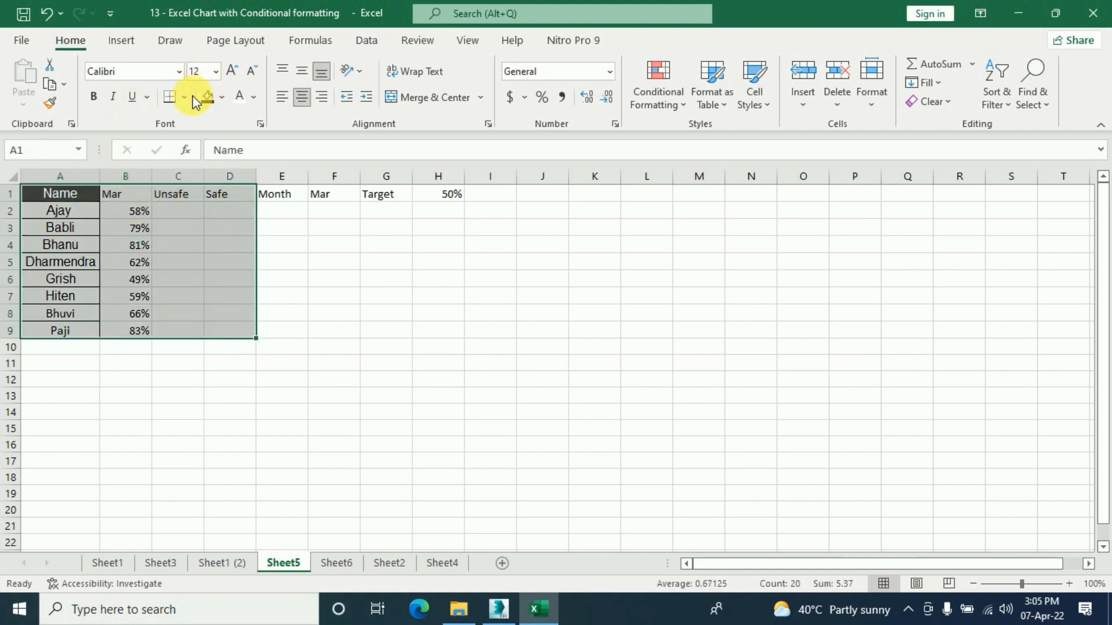
{"action": "left_click", "coordinate": [184, 97]}
{"action": "left_click", "coordinate": [224, 270]}
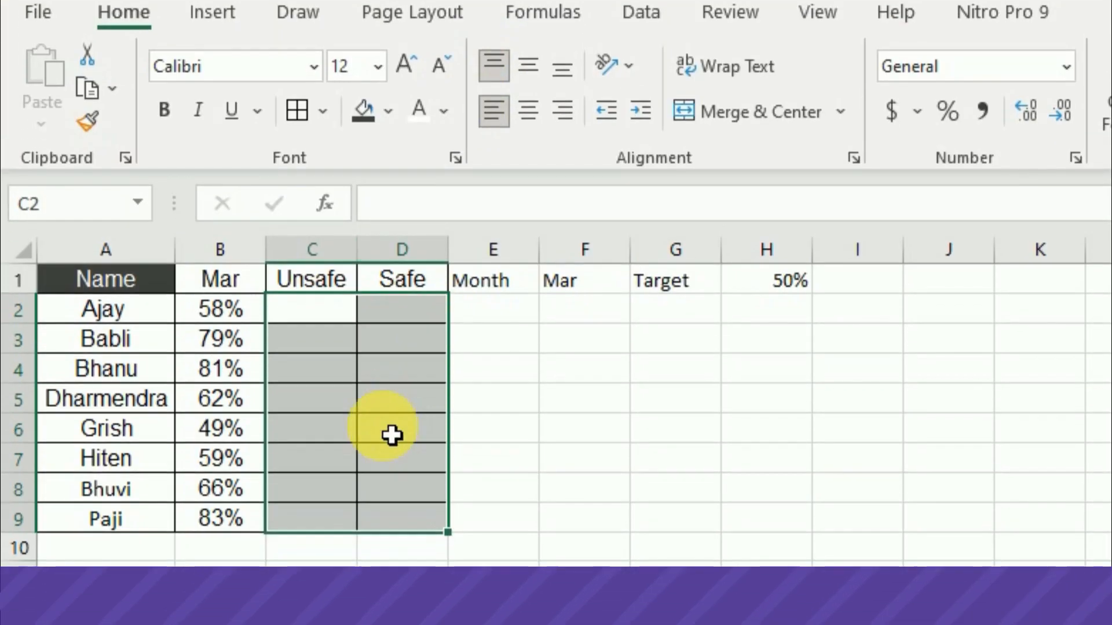
Step: Begin an IF formula in C2 whose logical test is B2<$H$1, with the target cell as an absolute reference
{"action": "left_click", "coordinate": [402, 457]}
{"action": "left_click", "coordinate": [339, 347]}
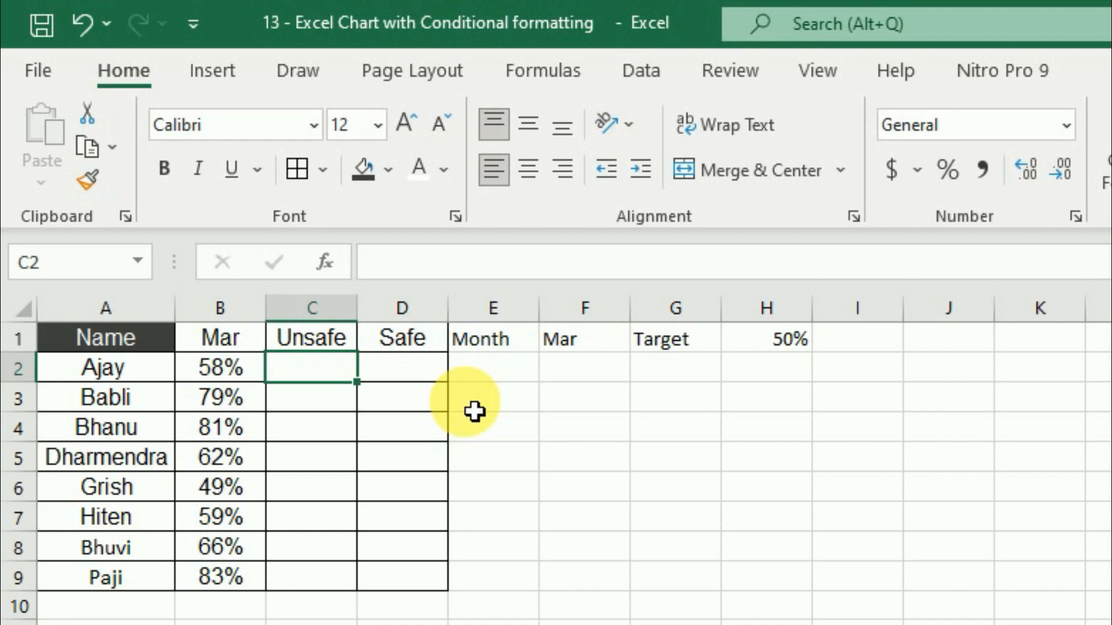
{"action": "type", "text": "="}
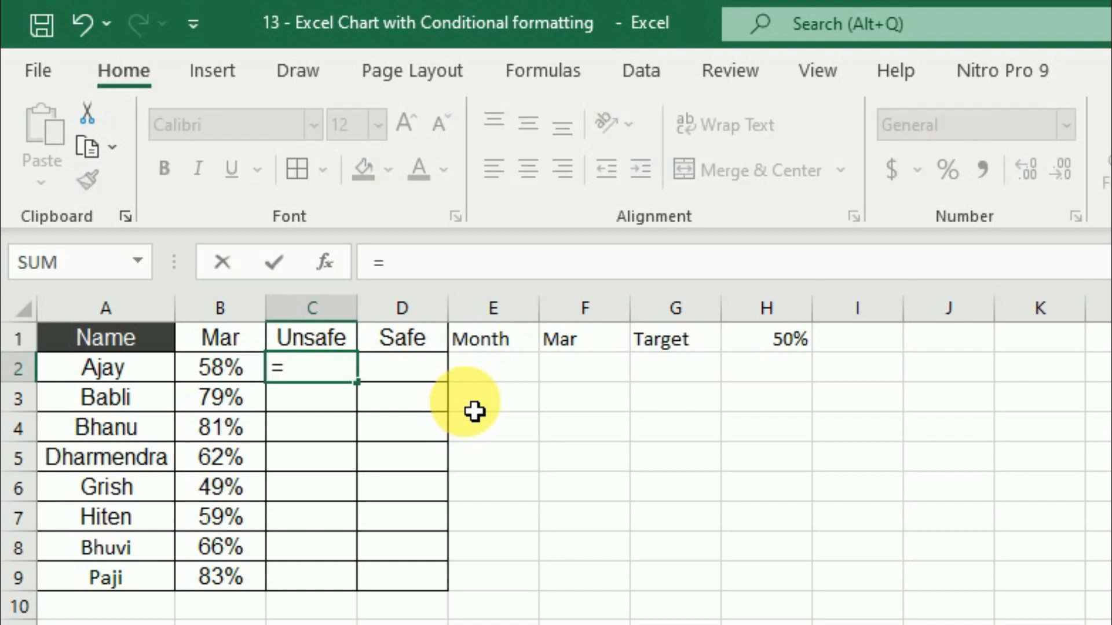
{"action": "type", "text": "if("}
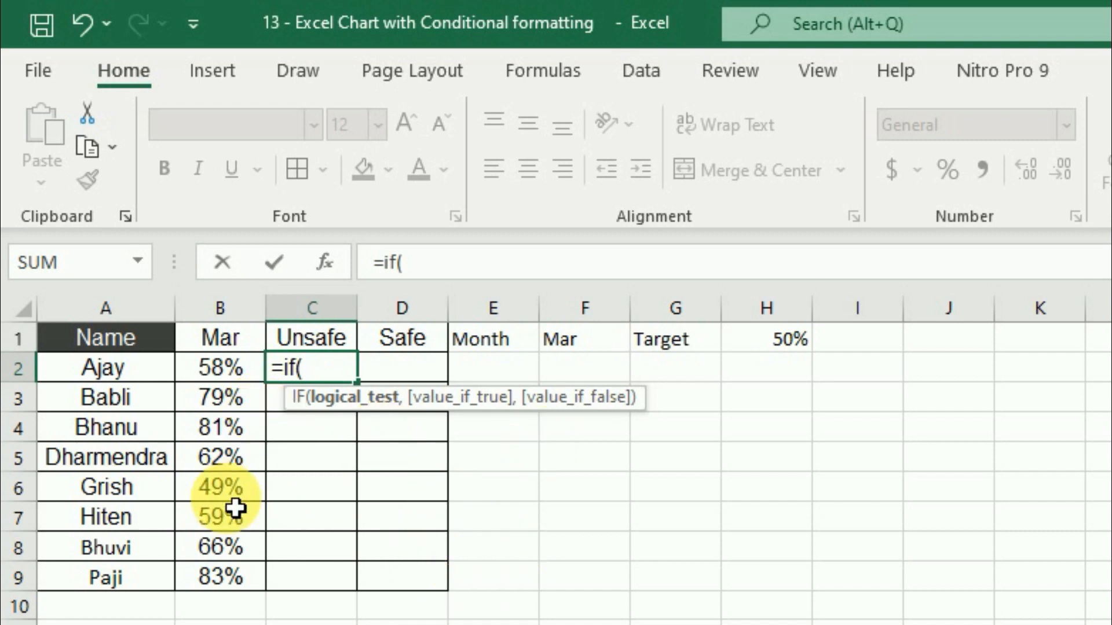
{"action": "left_click", "coordinate": [226, 377]}
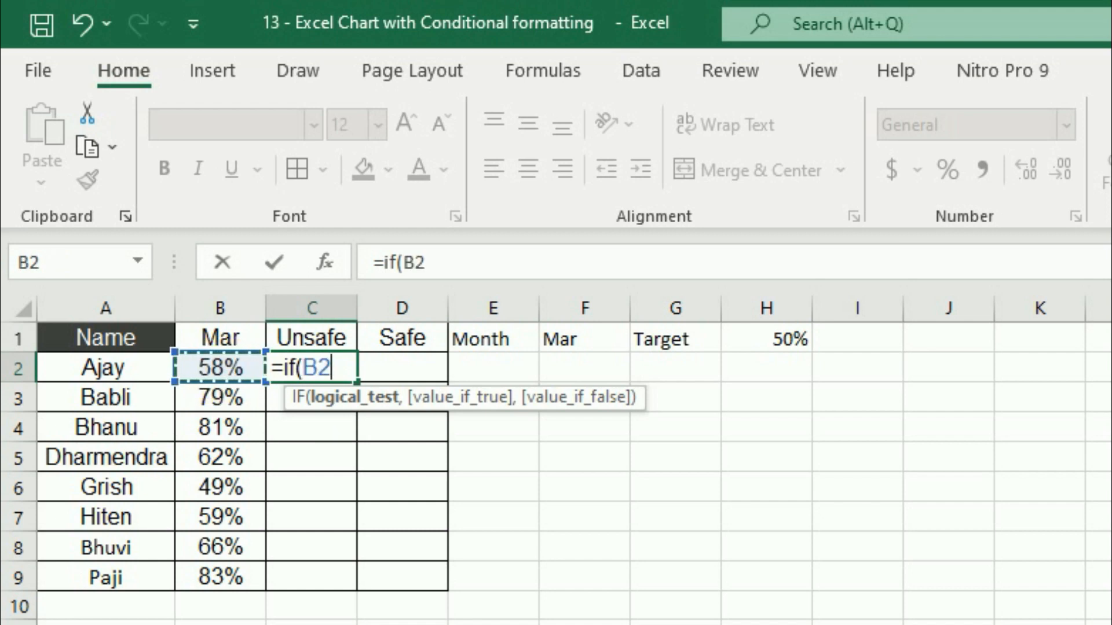
{"action": "type", "text": "<"}
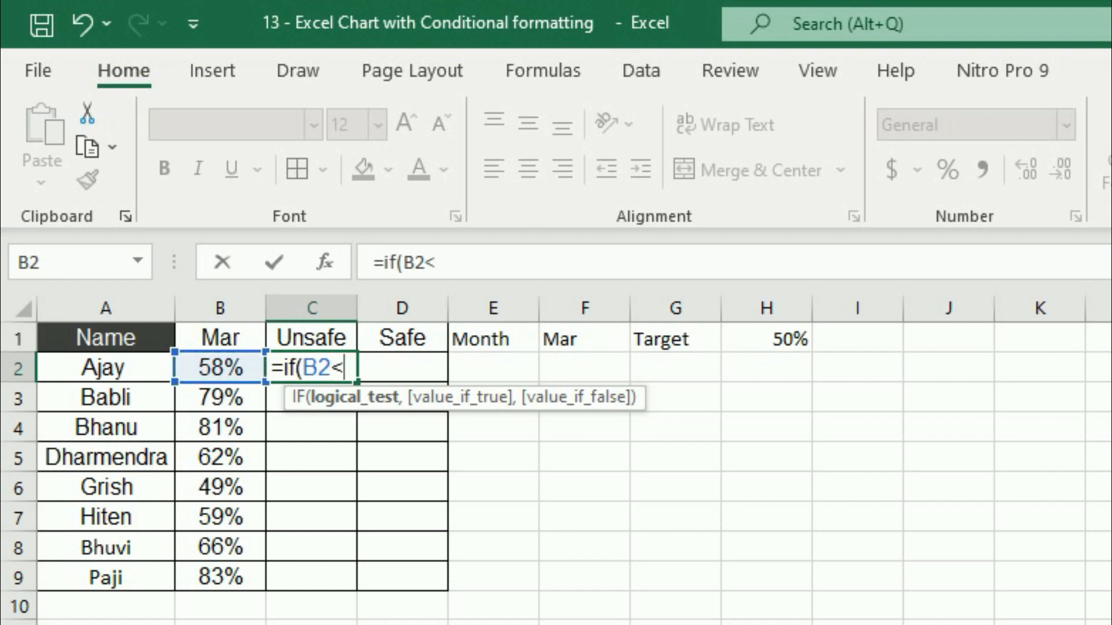
{"action": "left_click", "coordinate": [787, 346]}
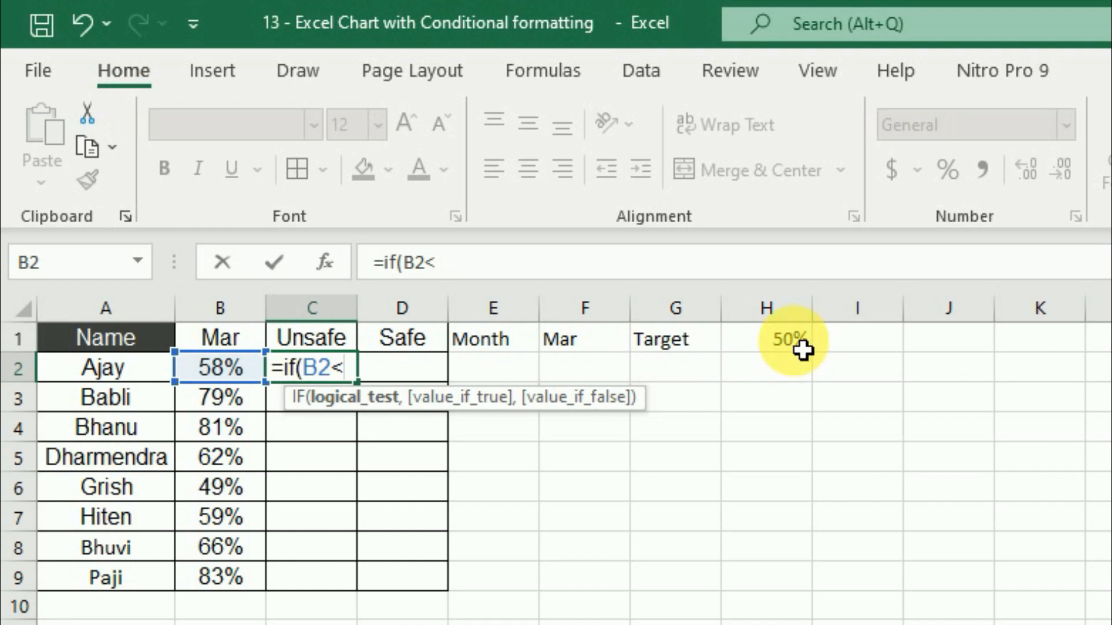
{"action": "left_click", "coordinate": [802, 348]}
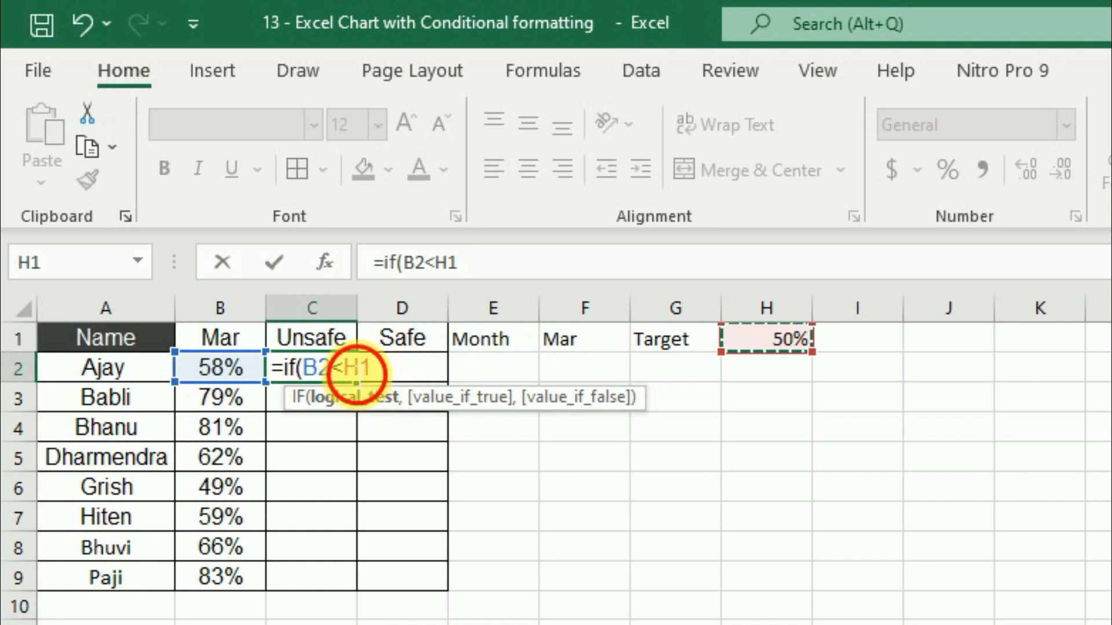
{"action": "double_click", "coordinate": [354, 367]}
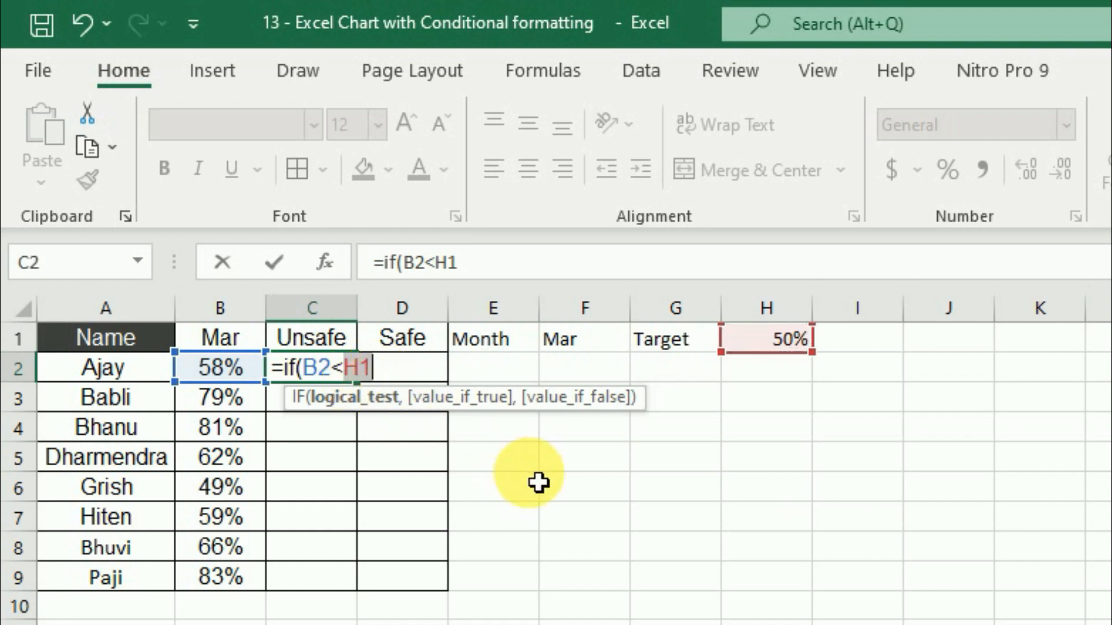
{"action": "key", "text": "F4"}
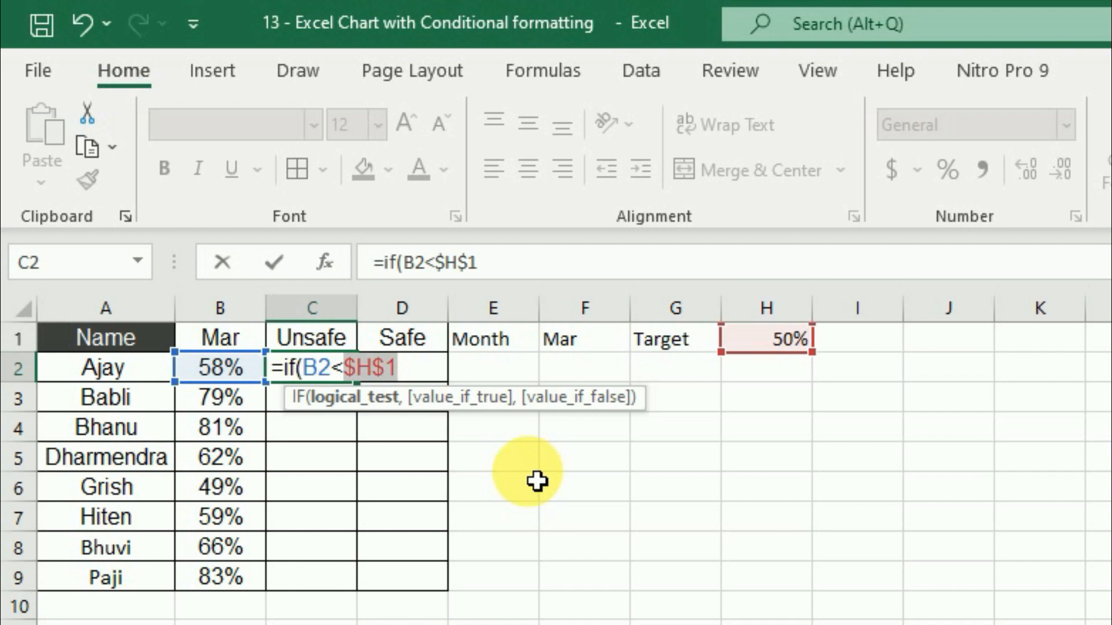
{"action": "left_click", "coordinate": [429, 383]}
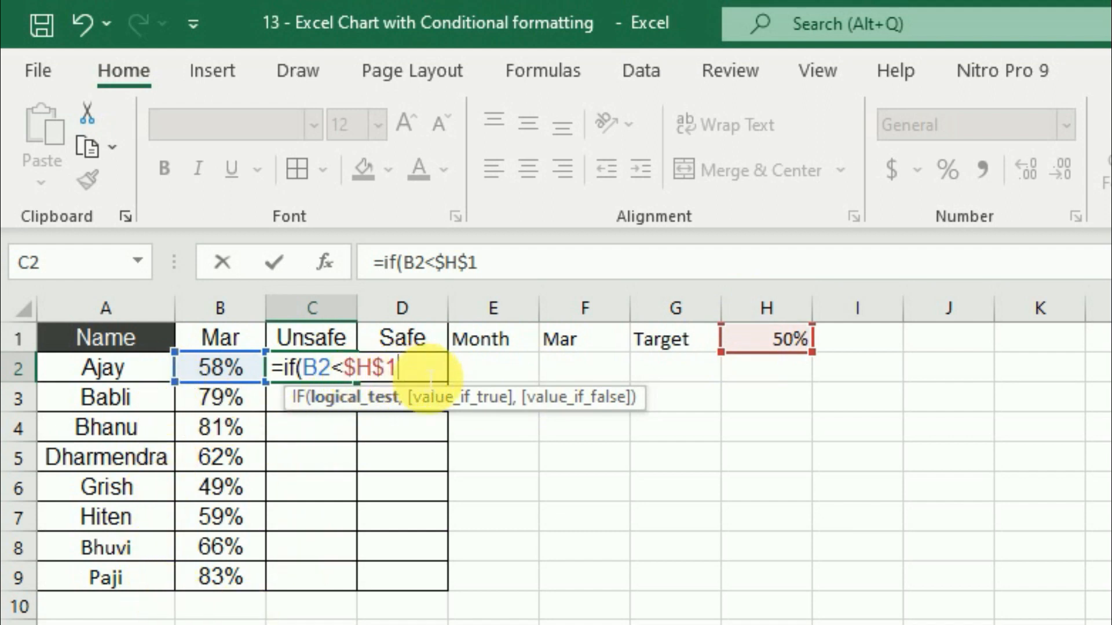
Step: Complete the C2 formula as =IF(B2<$H$1,B2,NA()) and enter it
{"action": "type", "text": ","}
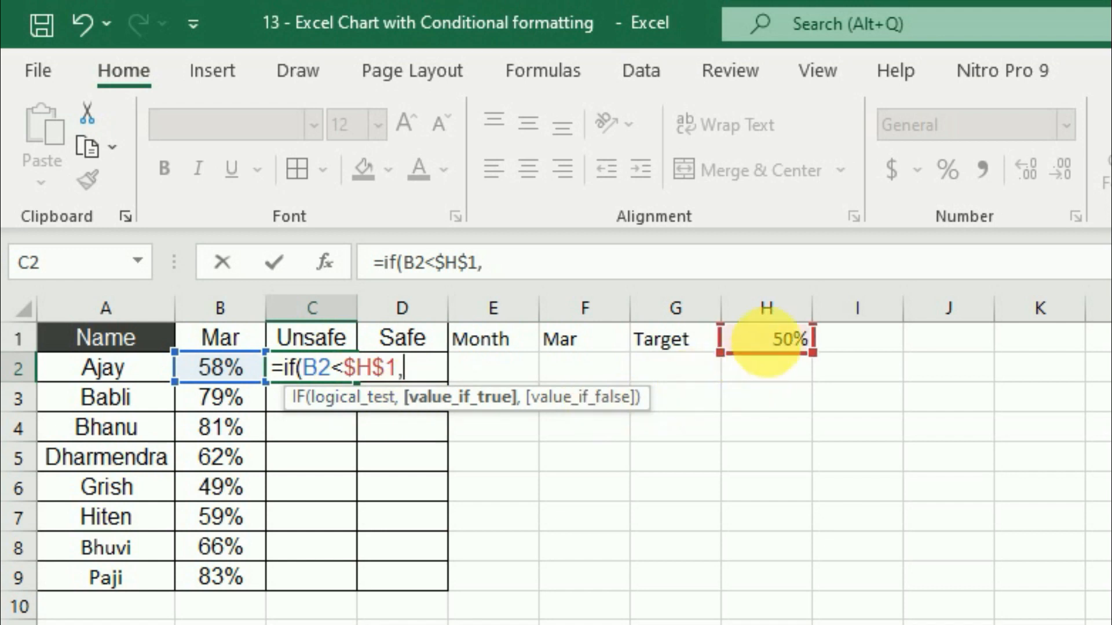
{"action": "left_click", "coordinate": [255, 372]}
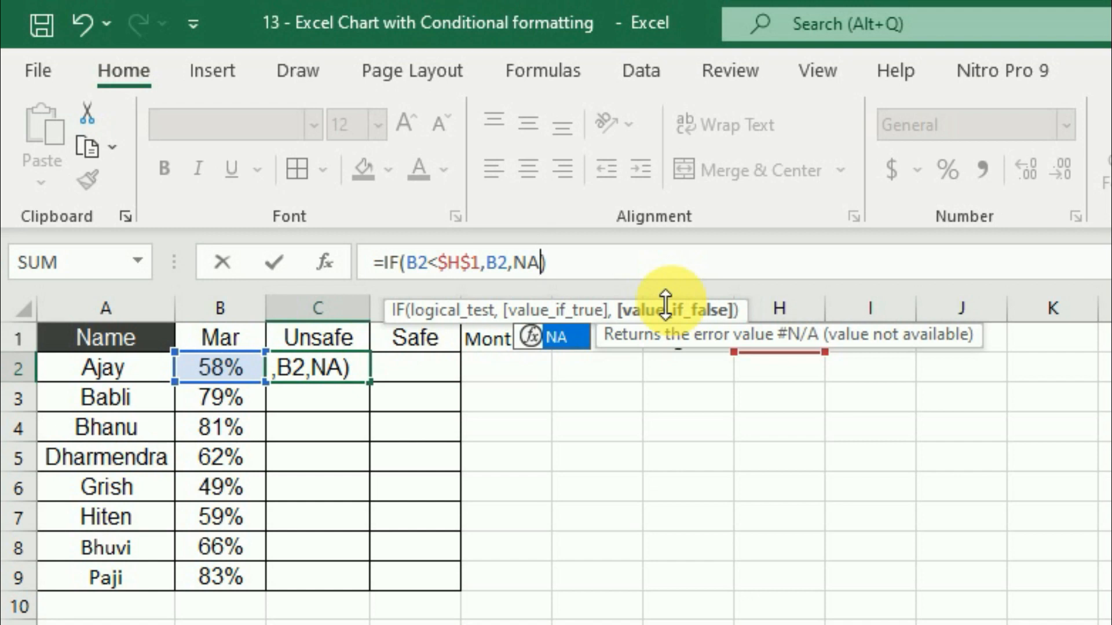
{"action": "type", "text": "()"}
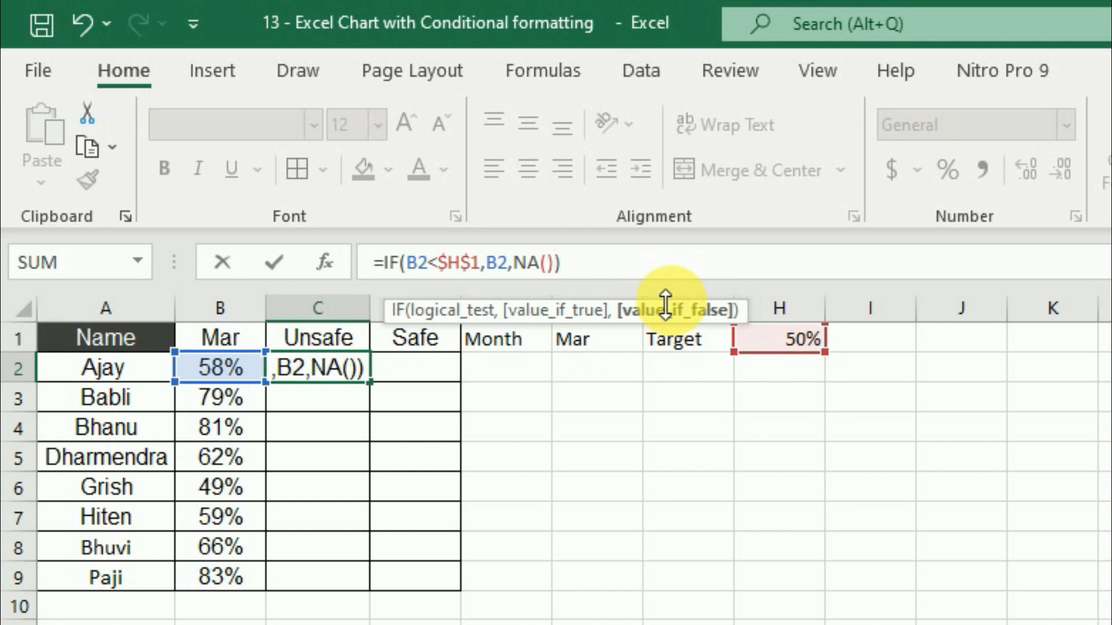
{"action": "key", "text": "Return"}
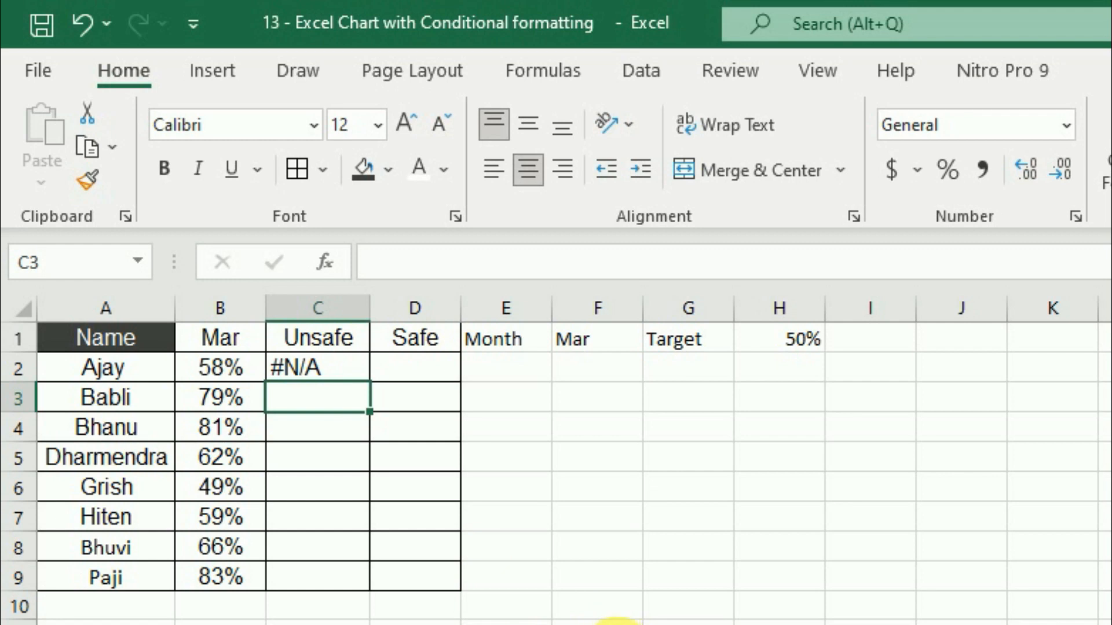
Step: Fill the C2 formula down the Unsafe column to row 9 and format the cells as percentages
{"action": "scroll", "coordinate": [618, 624], "scroll_direction": "up", "scroll_amount": 1}
{"action": "left_click", "coordinate": [405, 387]}
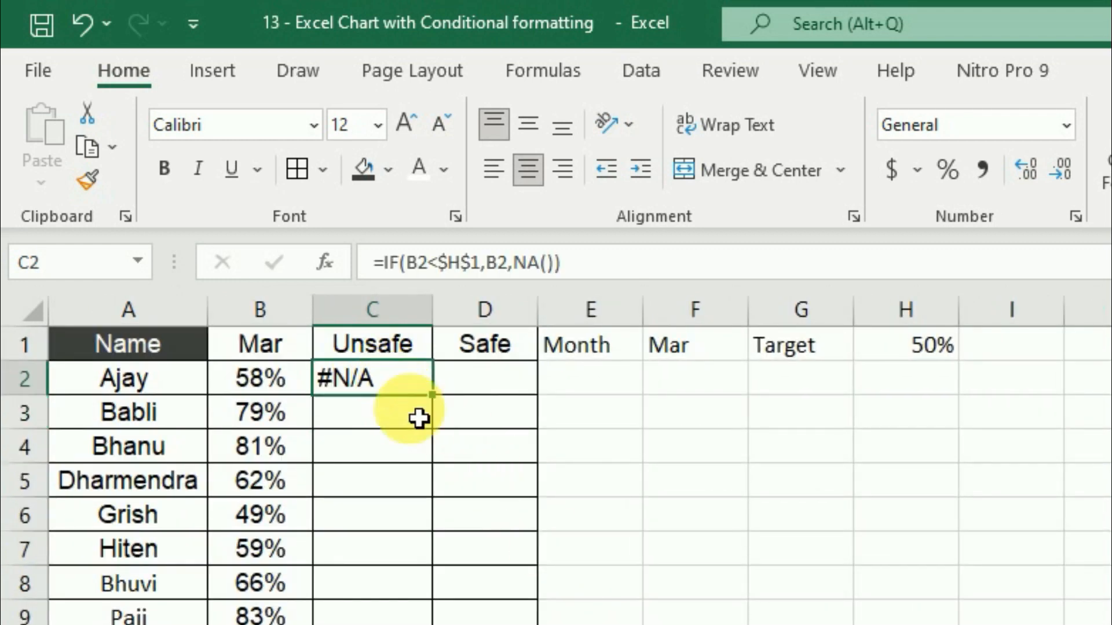
{"action": "left_click_drag", "start_coordinate": [434, 397], "coordinate": [434, 624]}
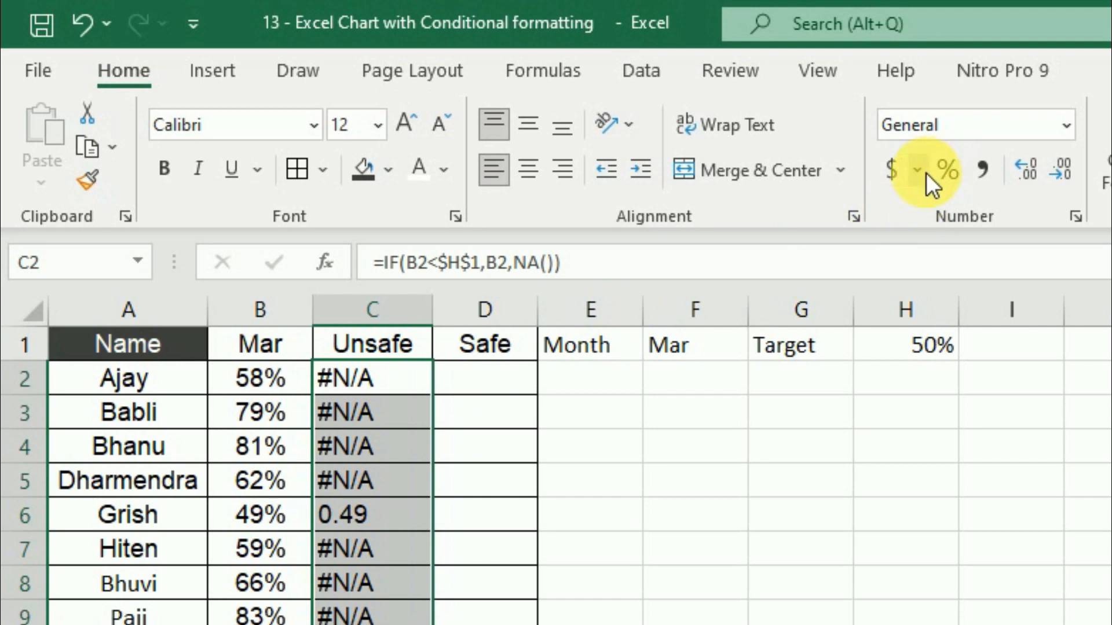
{"action": "left_click", "coordinate": [946, 170]}
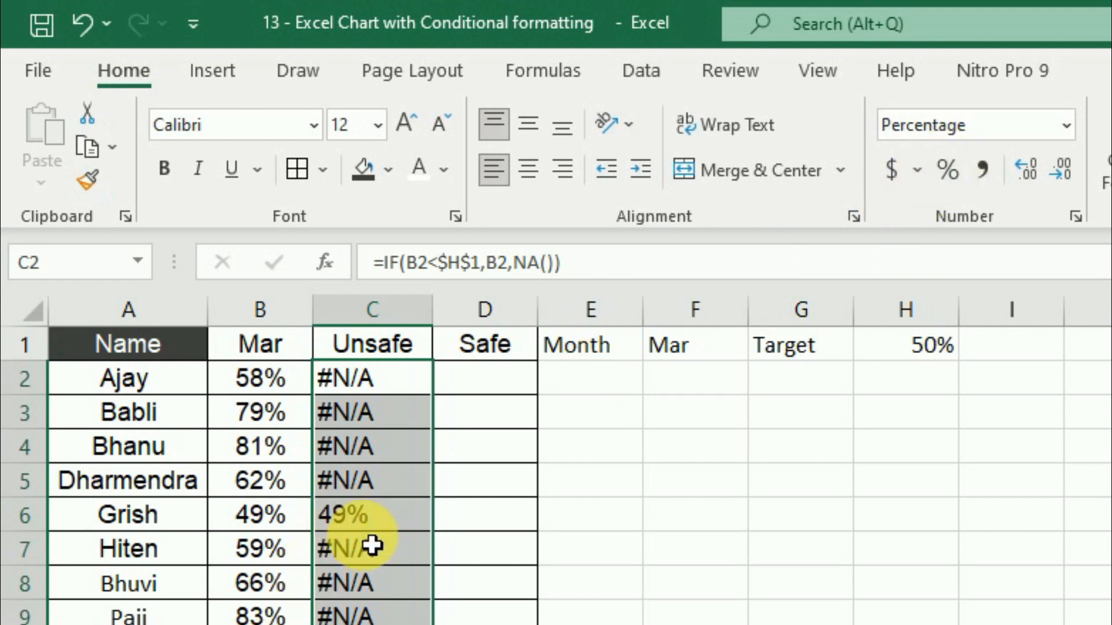
Step: Test the Unsafe column by switching the target in H1 to 40% and finally to 70%
{"action": "left_click", "coordinate": [923, 349]}
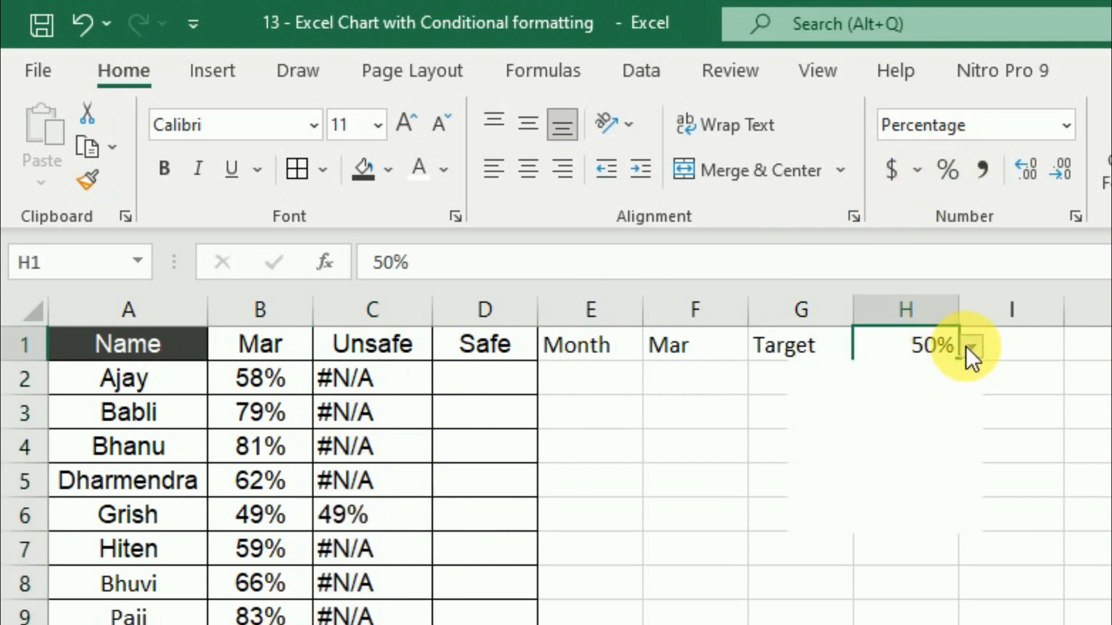
{"action": "left_click", "coordinate": [971, 347]}
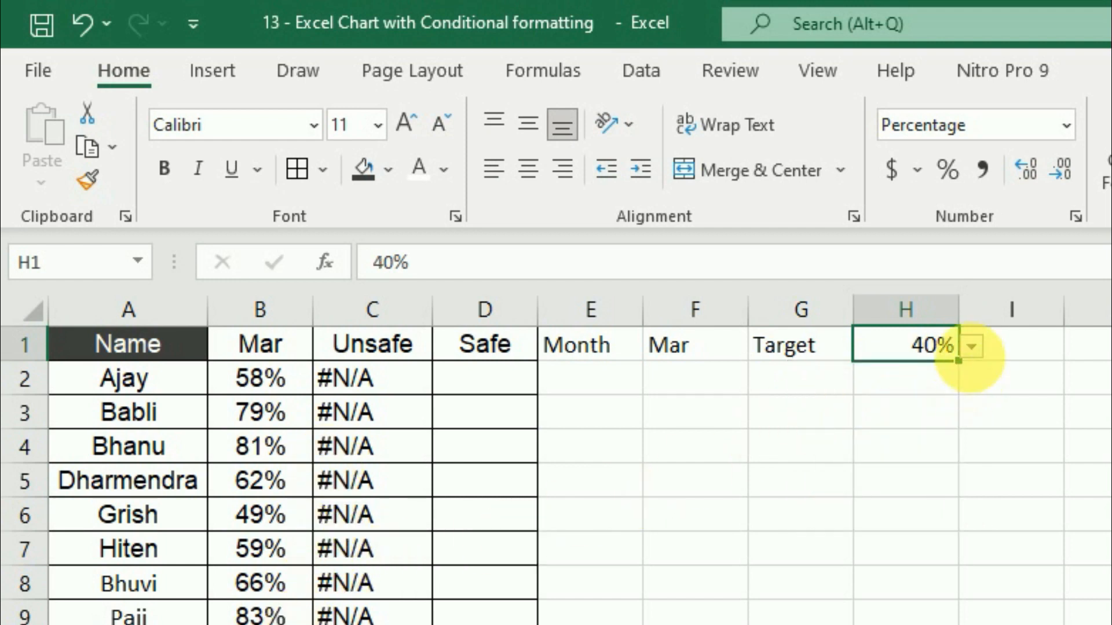
{"action": "left_click", "coordinate": [972, 347]}
{"action": "left_click", "coordinate": [834, 460]}
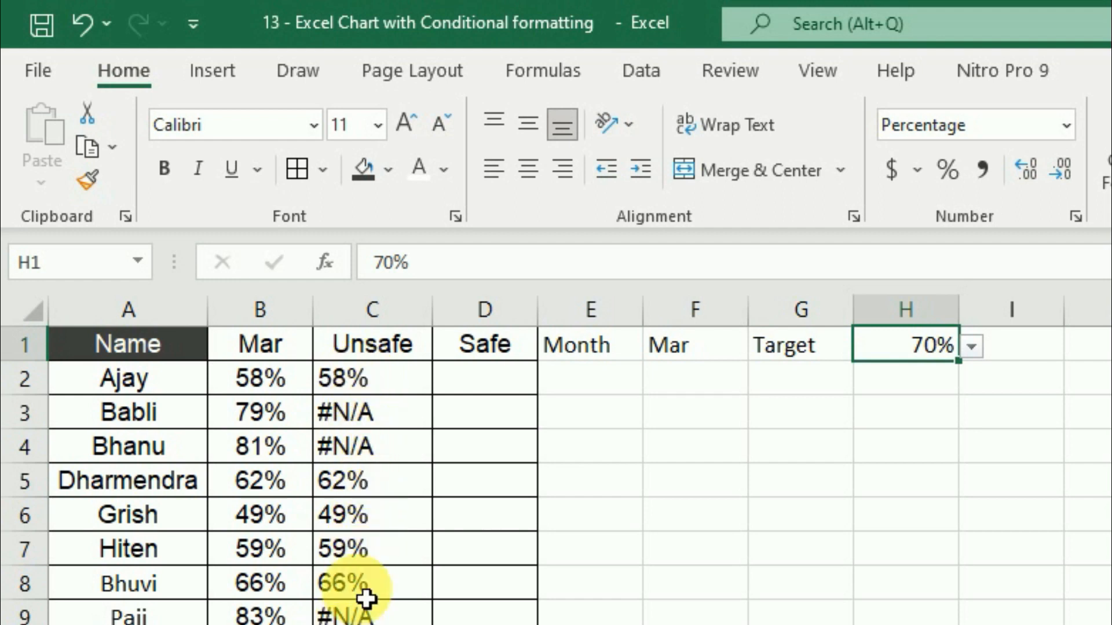
Step: Begin an IF formula in D2 of the Safe column whose logical test is B2>H1
{"action": "left_click", "coordinate": [503, 384]}
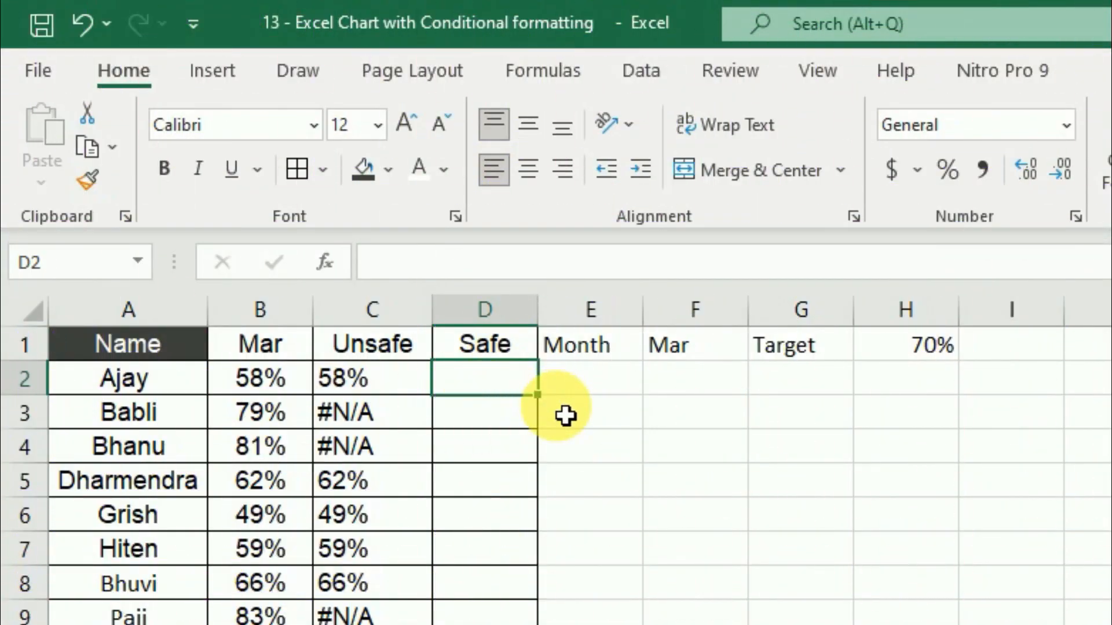
{"action": "type", "text": "="}
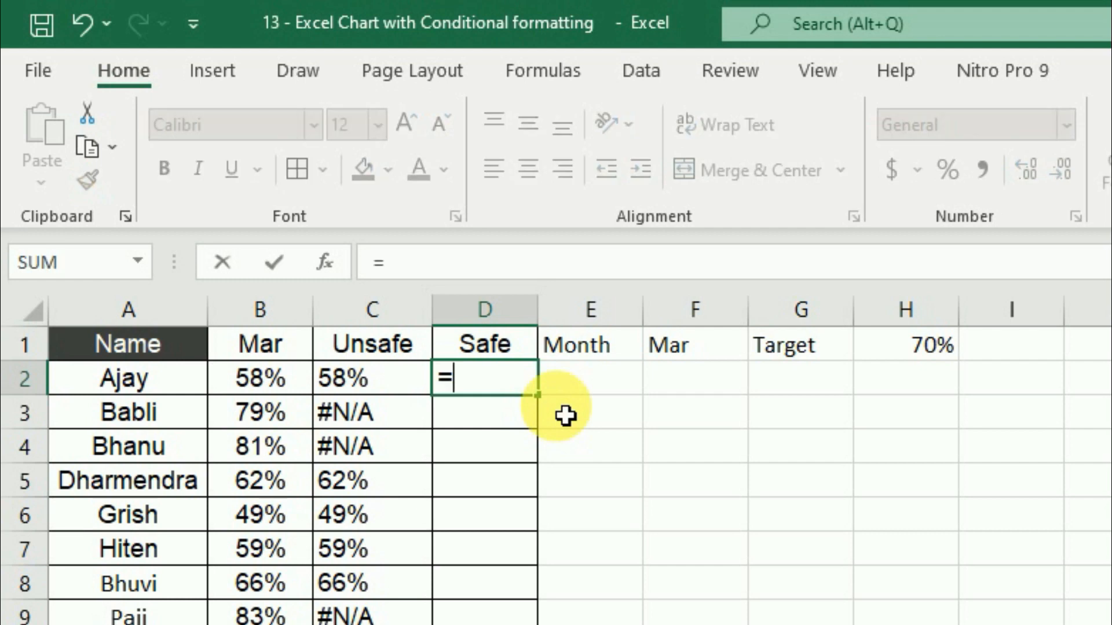
{"action": "type", "text": "if("}
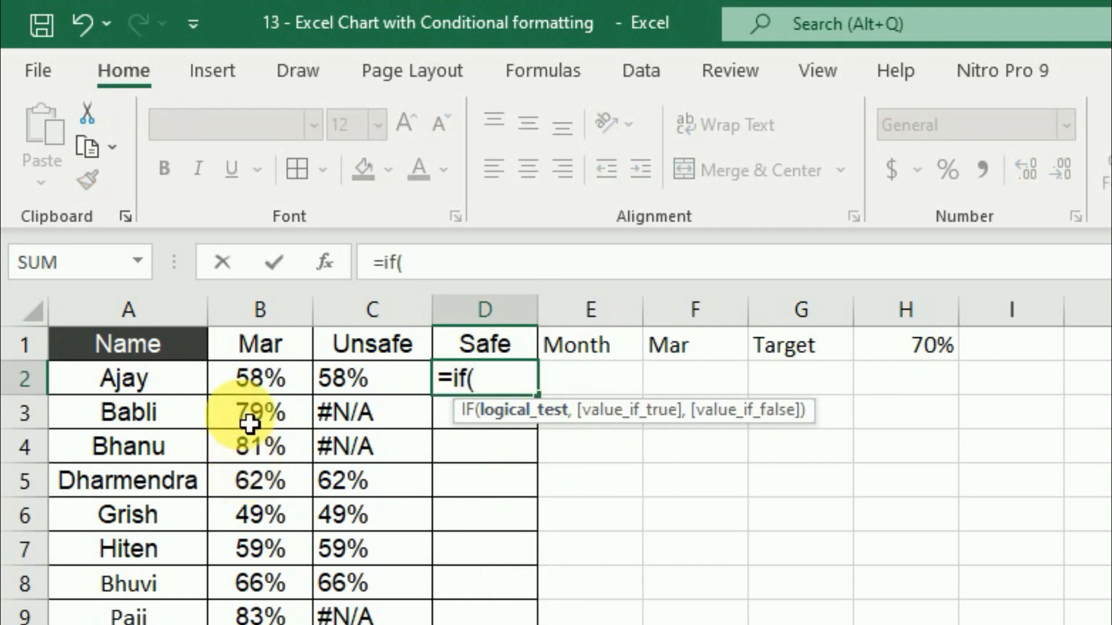
{"action": "left_click", "coordinate": [262, 393]}
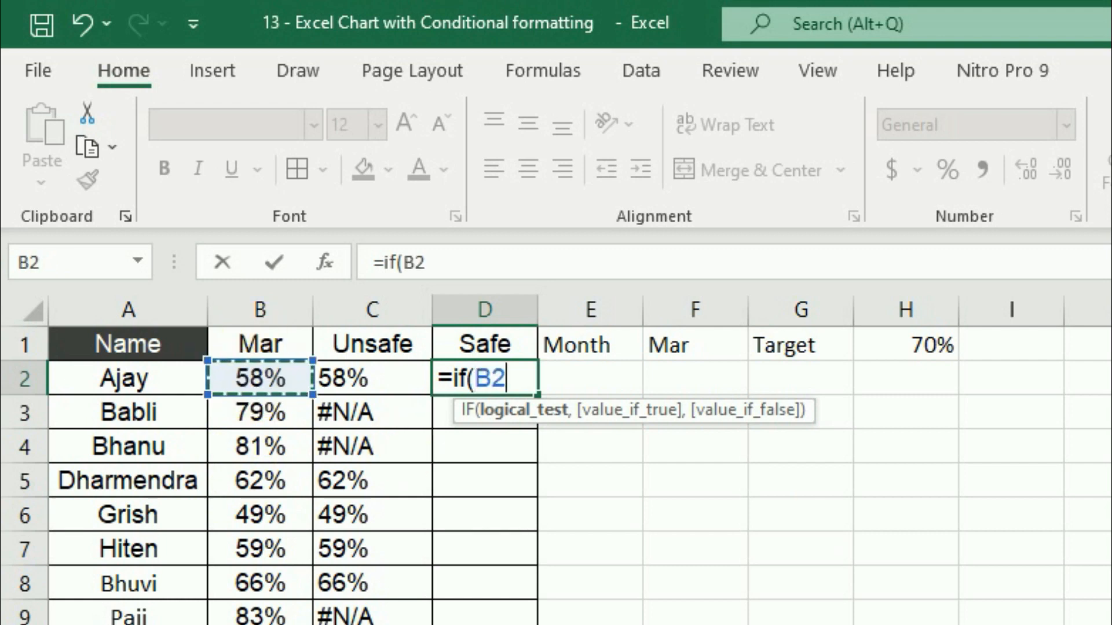
{"action": "type", "text": ">"}
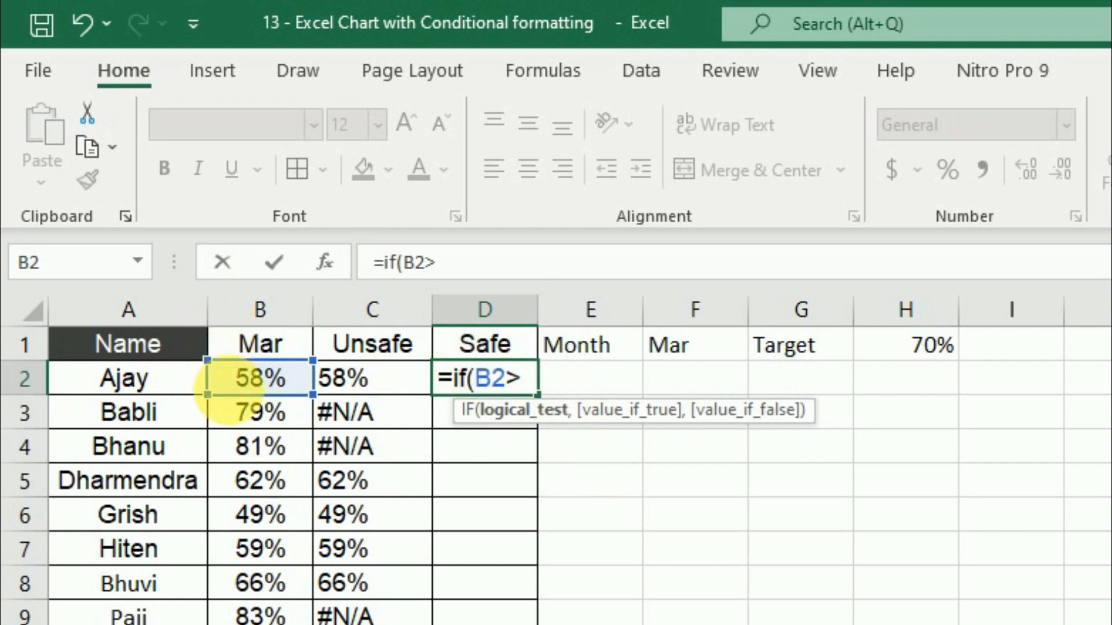
{"action": "left_click", "coordinate": [921, 360]}
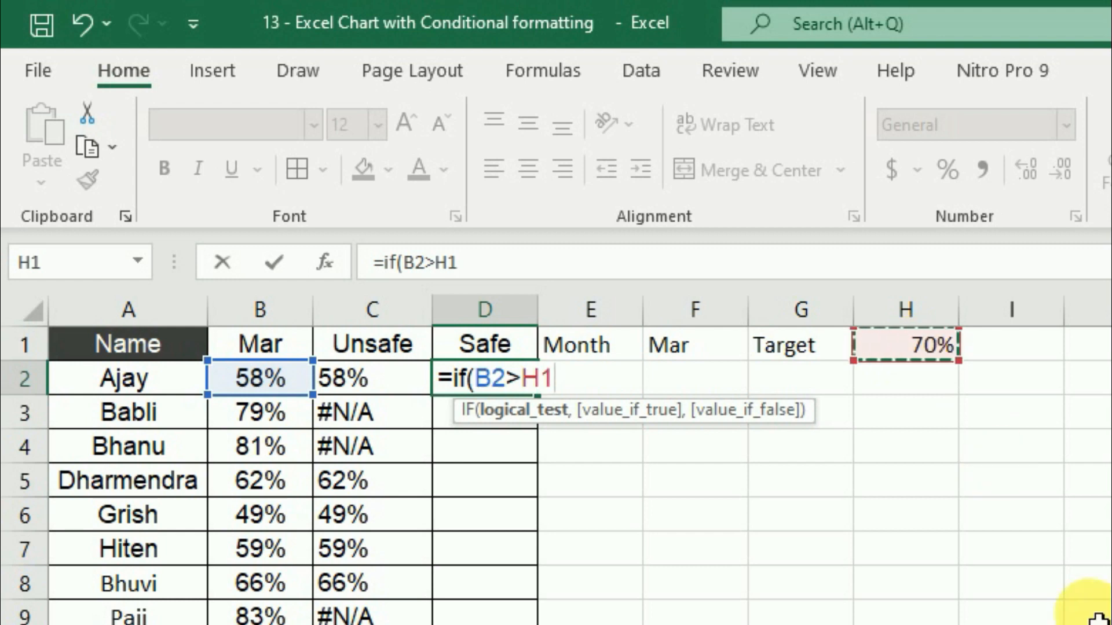
{"action": "type", "text": ","}
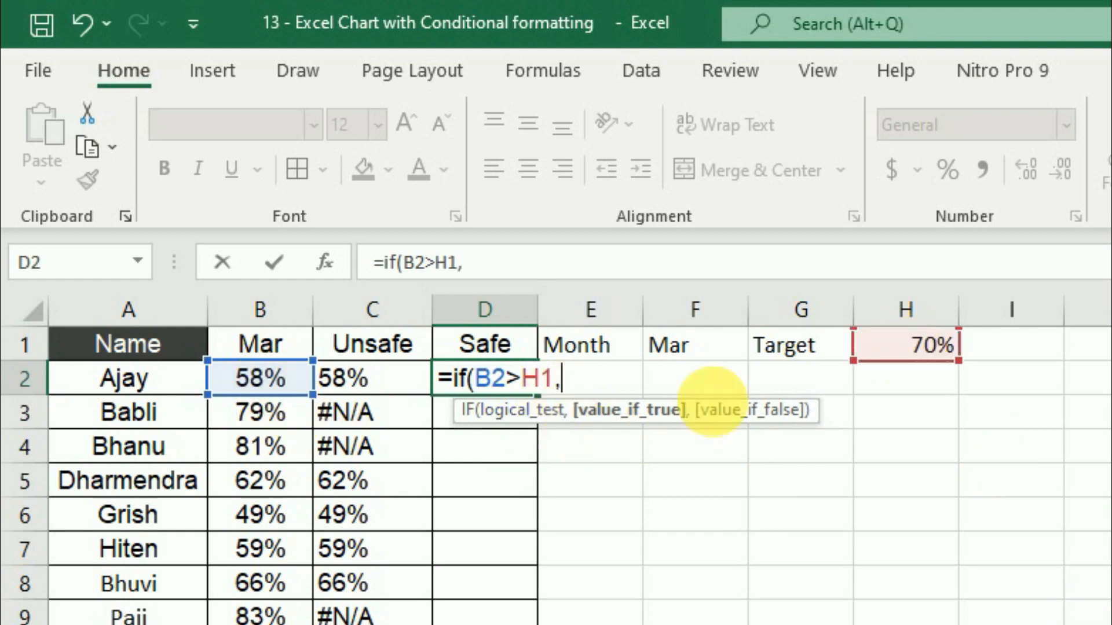
Step: Complete the D2 formula as =IF(B2>$H$1,B2,NA()), making the target reference absolute, and enter it
{"action": "left_click", "coordinate": [289, 391]}
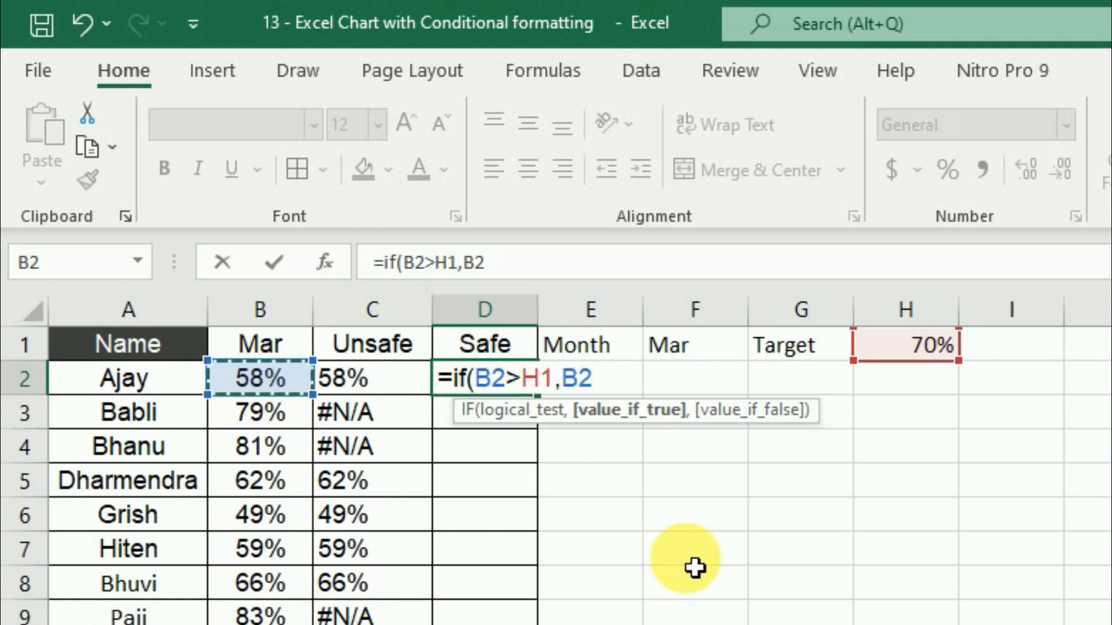
{"action": "type", "text": ",NA"}
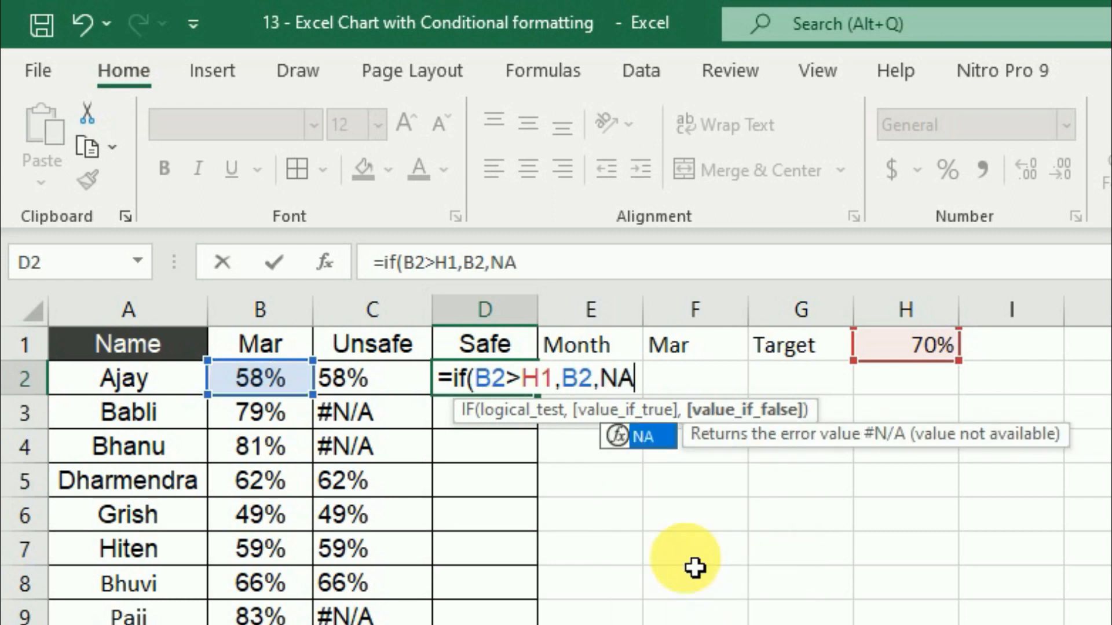
{"action": "type", "text": "()"}
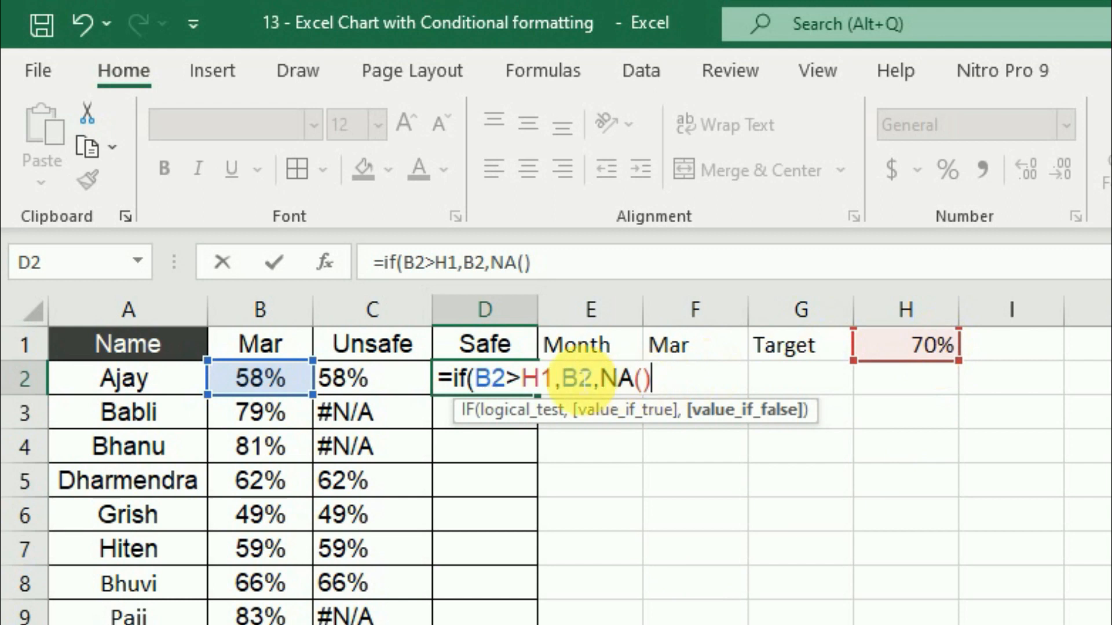
{"action": "left_click", "coordinate": [532, 385]}
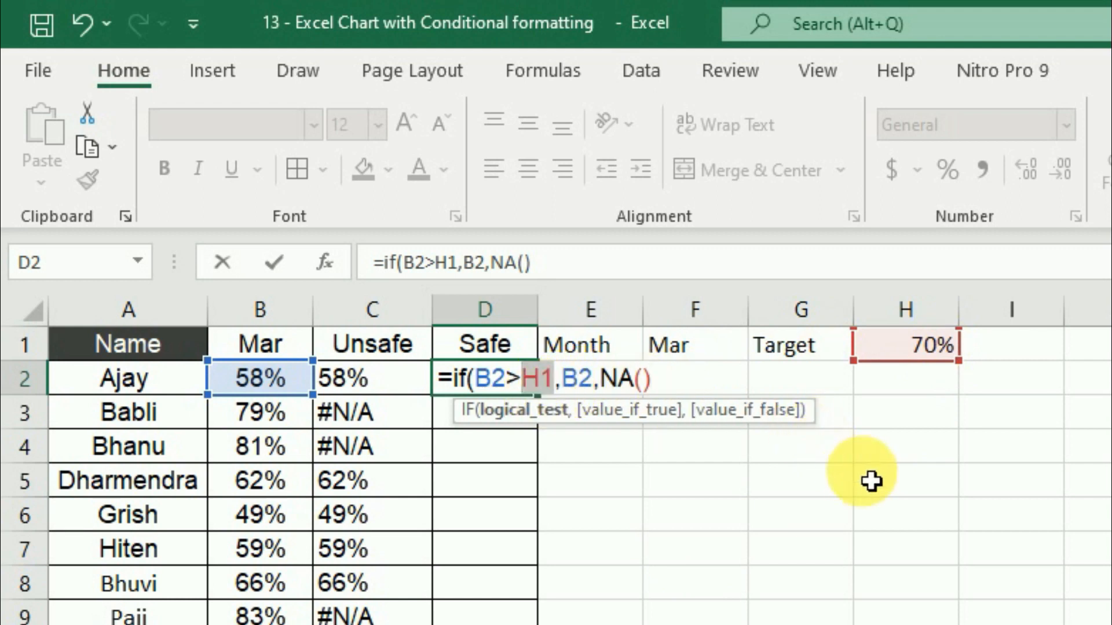
{"action": "key", "text": "F4"}
{"action": "left_click", "coordinate": [713, 378]}
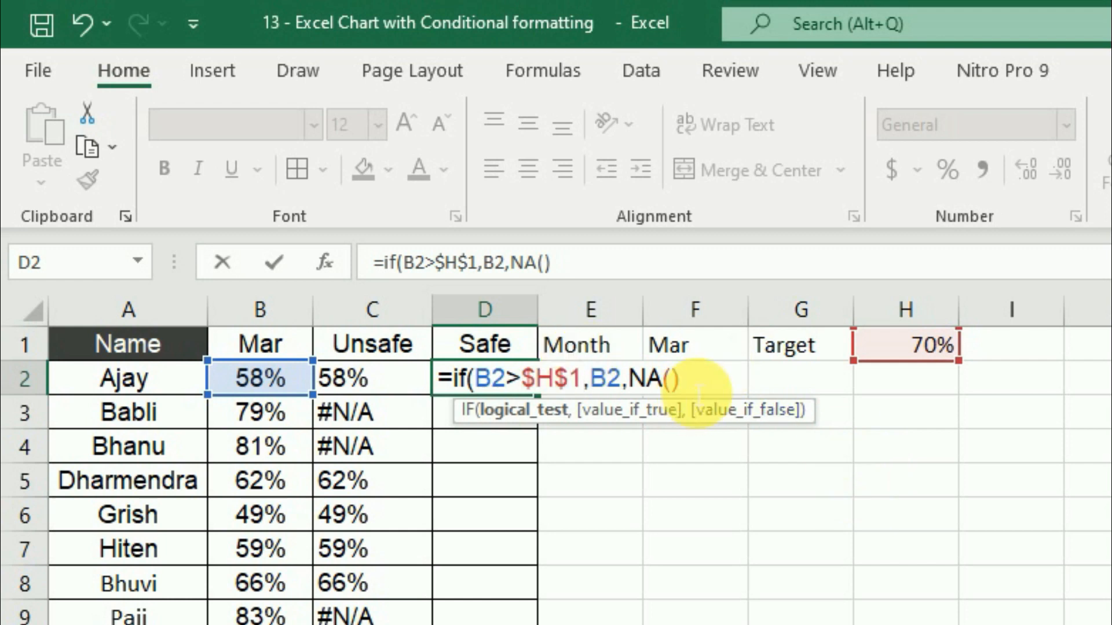
{"action": "type", "text": ")"}
{"action": "key", "text": "Return"}
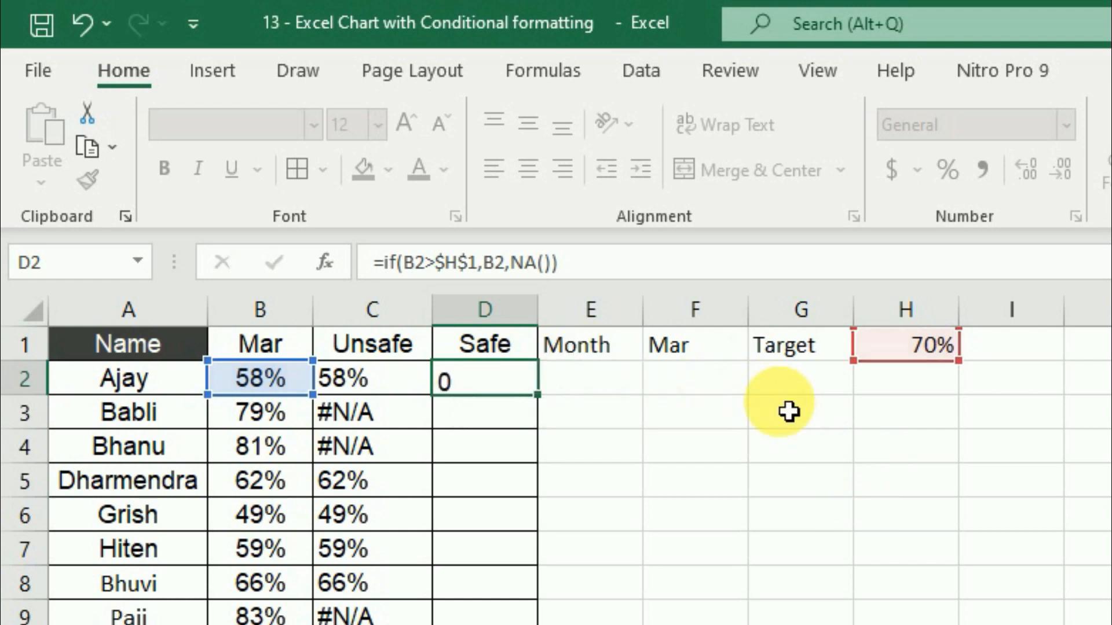
Step: Fill the D2 formula down the Safe column to row 9 and format the cells as percentages
{"action": "left_click", "coordinate": [496, 382]}
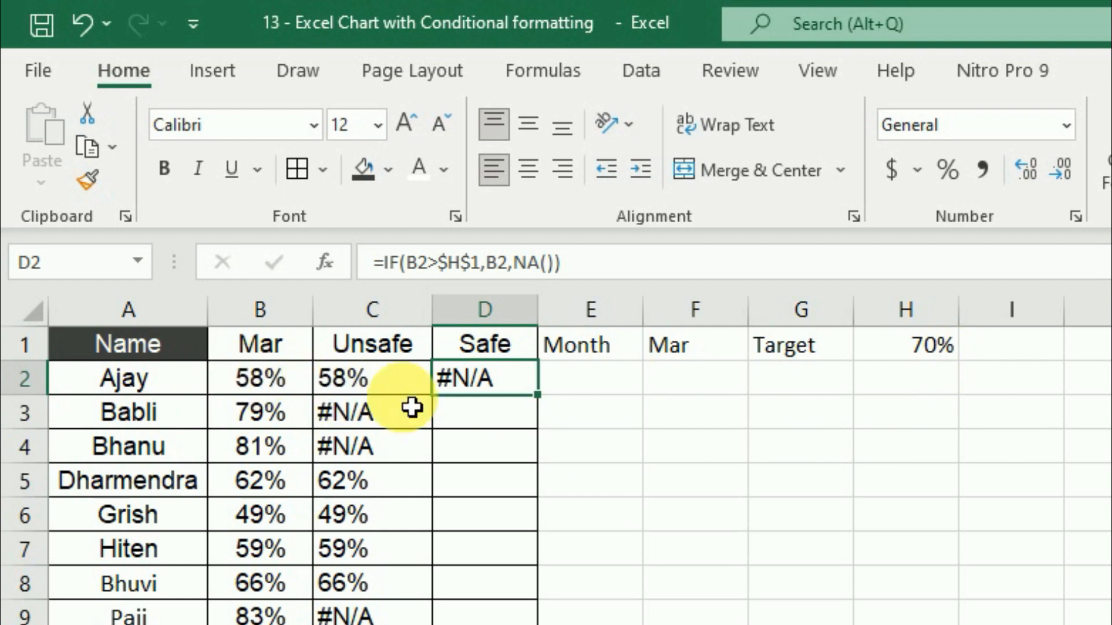
{"action": "mouse_move", "coordinate": [539, 397]}
{"action": "left_mouse_down"}
{"action": "mouse_move", "coordinate": [528, 606]}
{"action": "mouse_move", "coordinate": [509, 608]}
{"action": "left_mouse_up"}
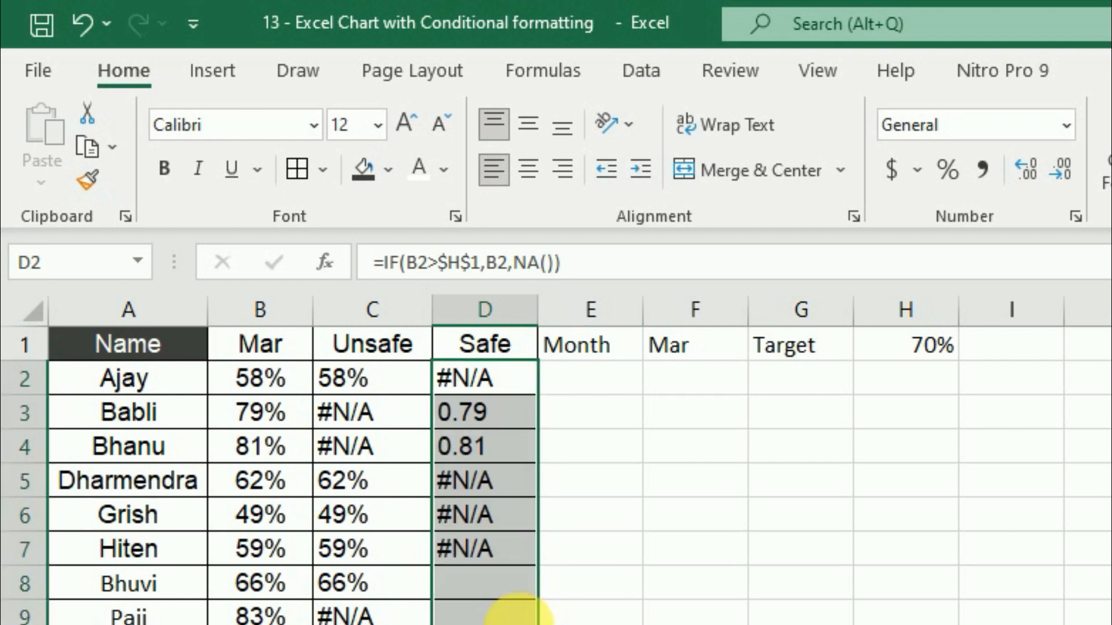
{"action": "left_click", "coordinate": [947, 170]}
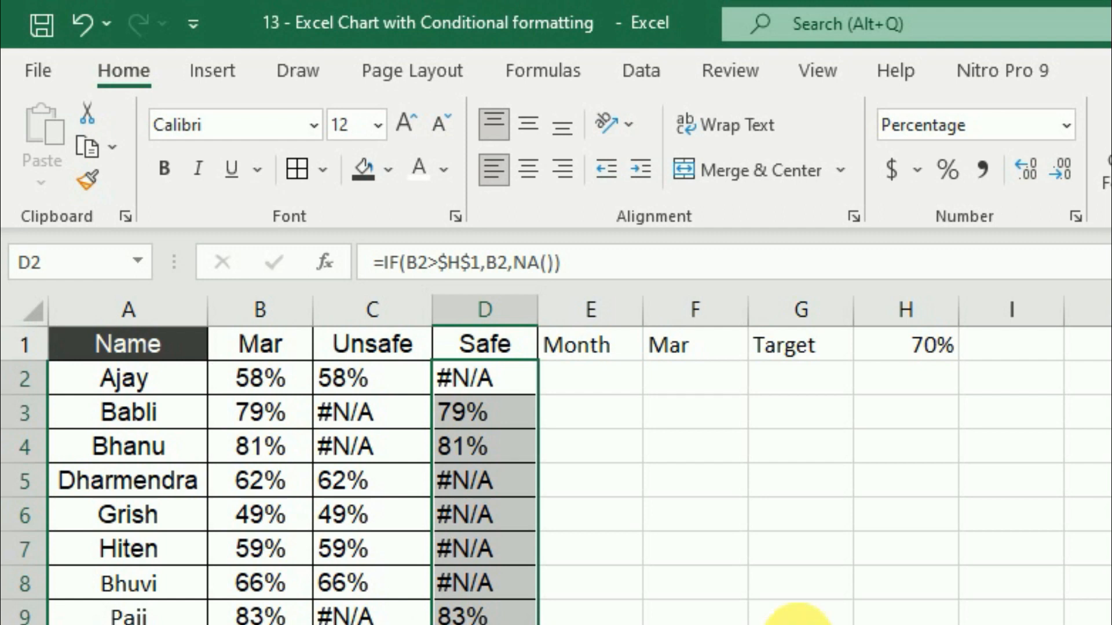
{"action": "left_click", "coordinate": [804, 617]}
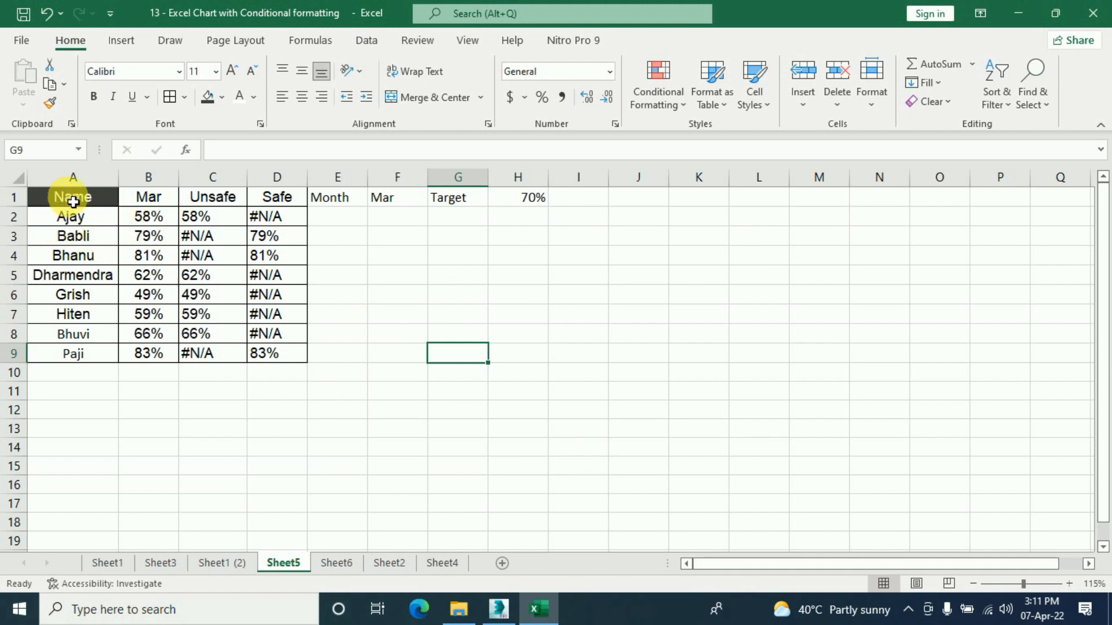
Step: Insert a Line with Markers chart from A1:D9 and position it beside the table, below the month and target cells
{"action": "left_click_drag", "start_coordinate": [73, 201], "coordinate": [267, 355]}
{"action": "left_click", "coordinate": [121, 41]}
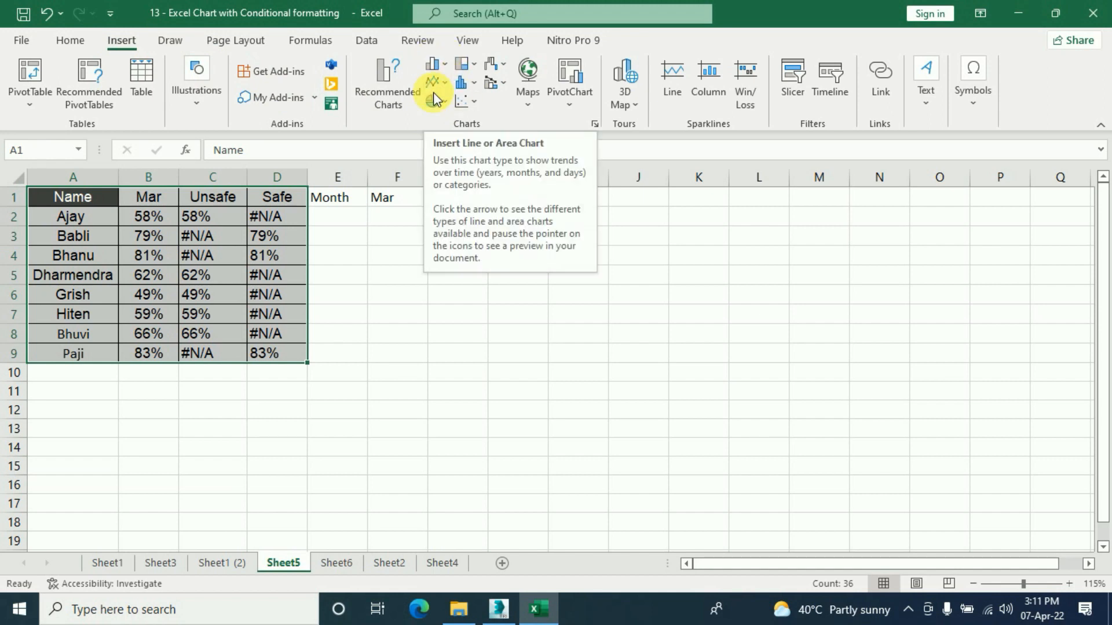
{"action": "left_click", "coordinate": [447, 82]}
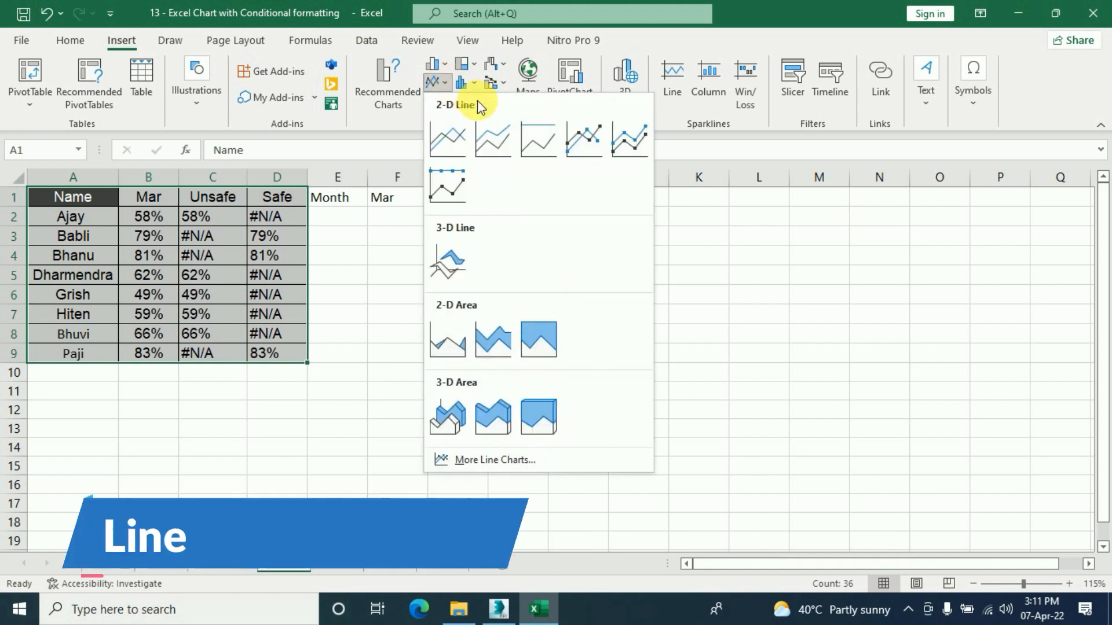
{"action": "left_click", "coordinate": [592, 146]}
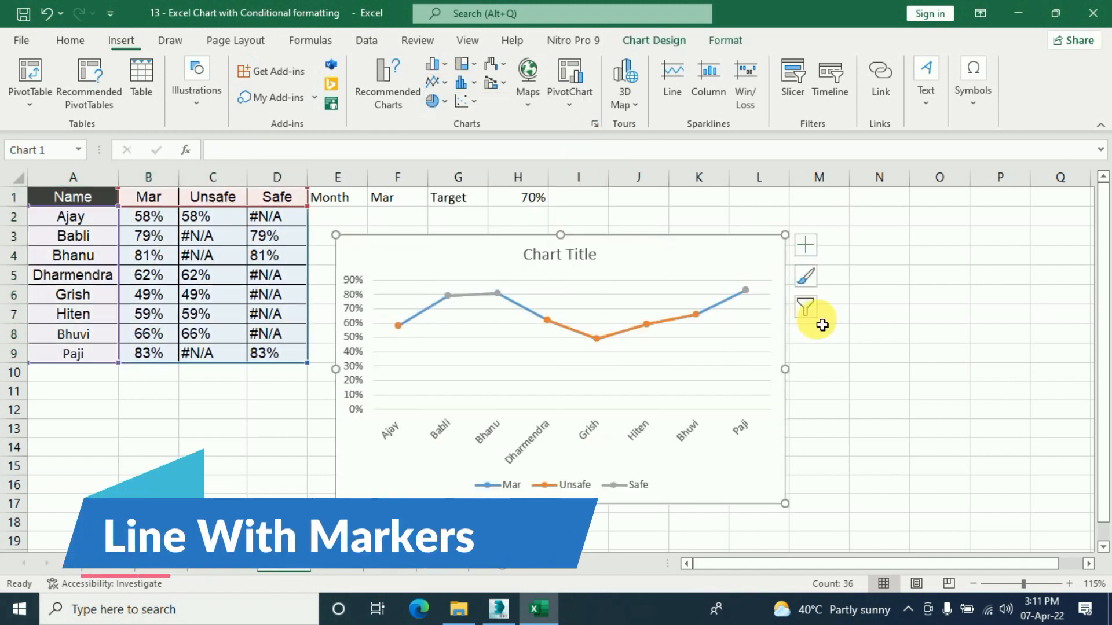
{"action": "left_click_drag", "start_coordinate": [640, 249], "coordinate": [694, 227]}
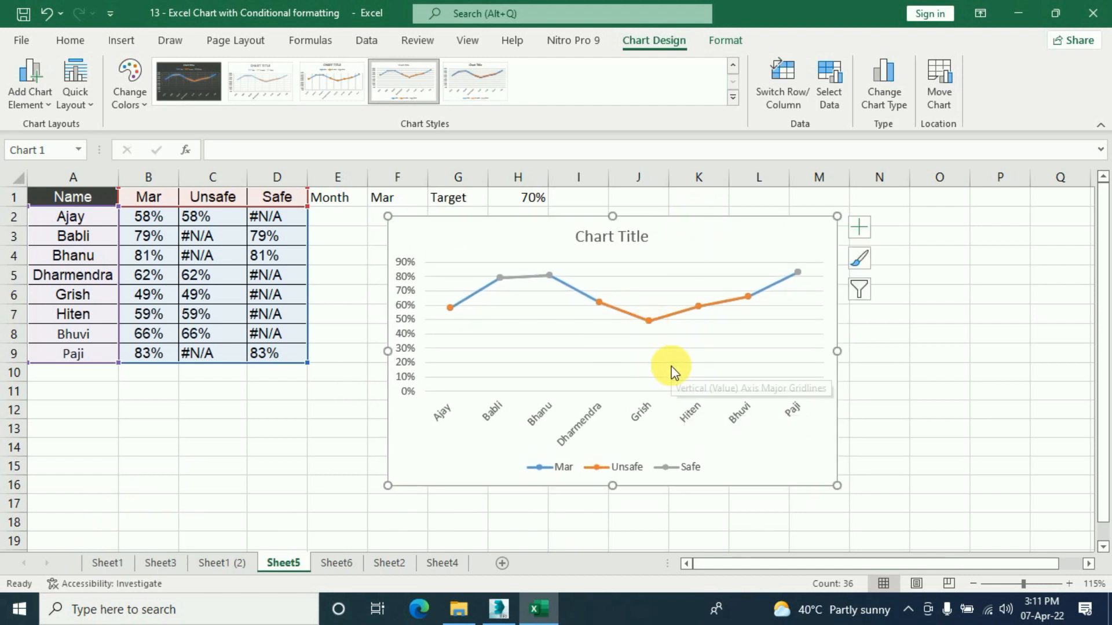
Step: Format the Unsafe data series with No line so that only its markers are drawn
{"action": "left_click", "coordinate": [630, 322]}
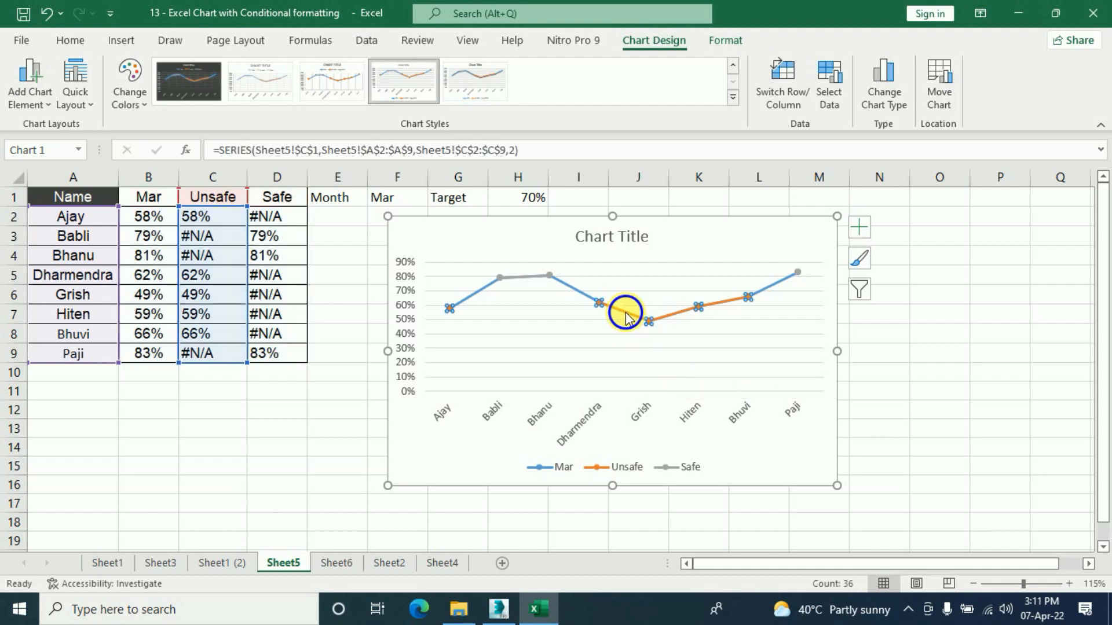
{"action": "right_click", "coordinate": [626, 313]}
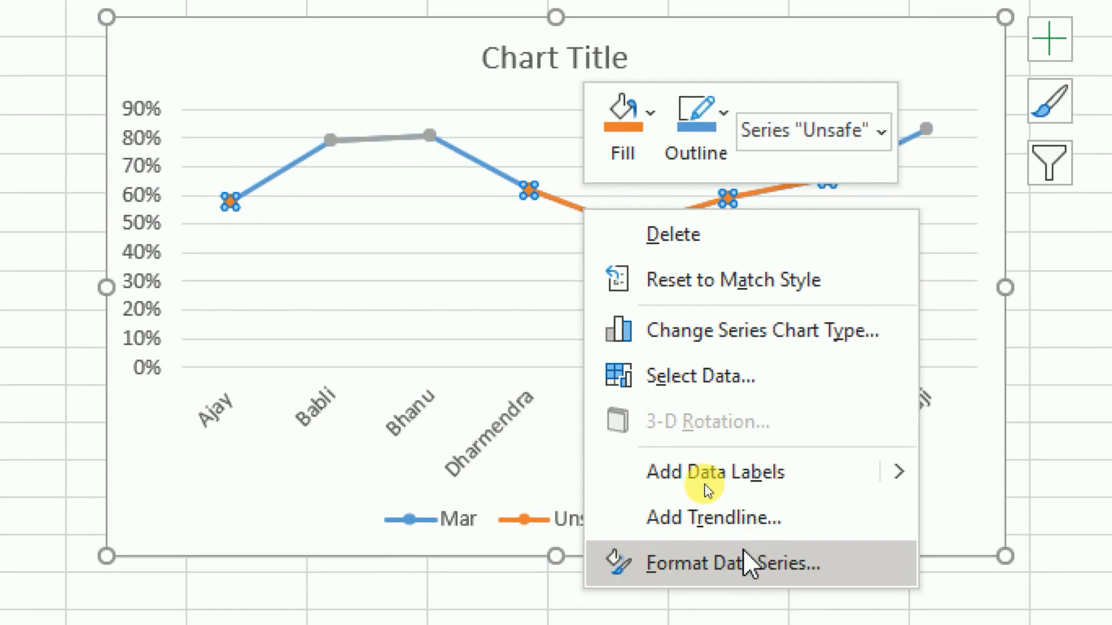
{"action": "left_click", "coordinate": [714, 547]}
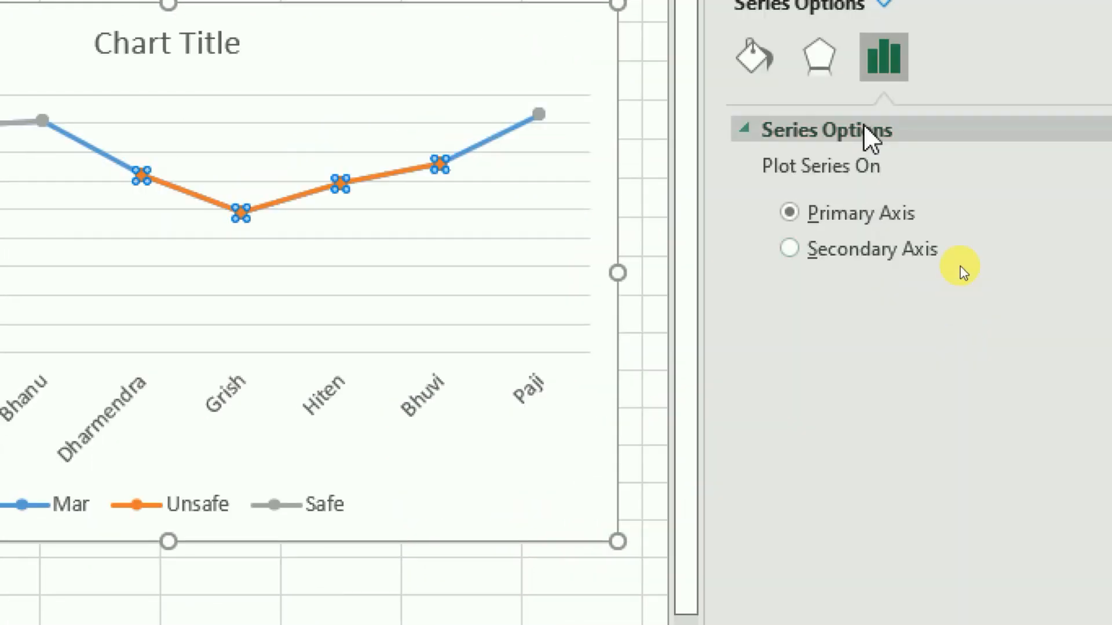
{"action": "left_click", "coordinate": [754, 58]}
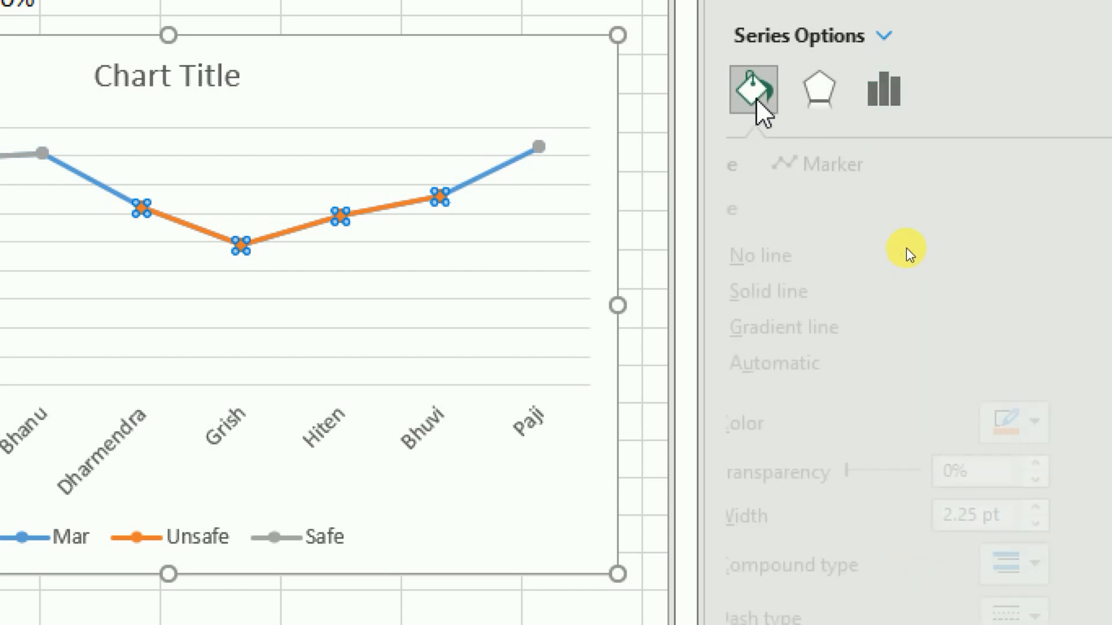
{"action": "left_click", "coordinate": [773, 255]}
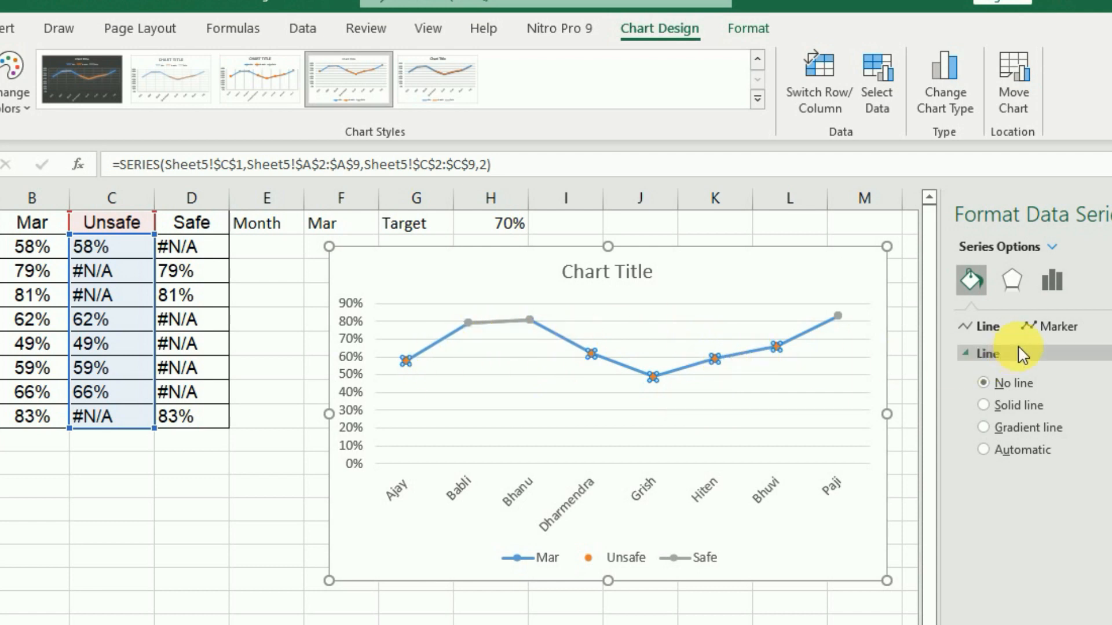
Step: Switch the Unsafe series to built-in round markers and set their size to 15, and finally to 20
{"action": "left_click", "coordinate": [1065, 325]}
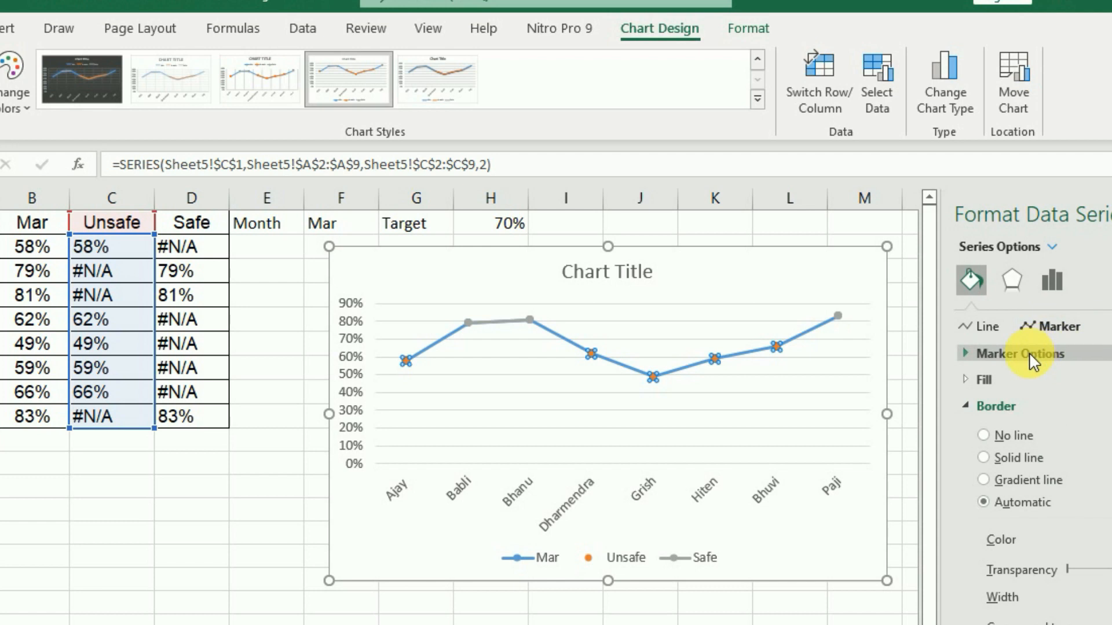
{"action": "left_click", "coordinate": [1029, 353]}
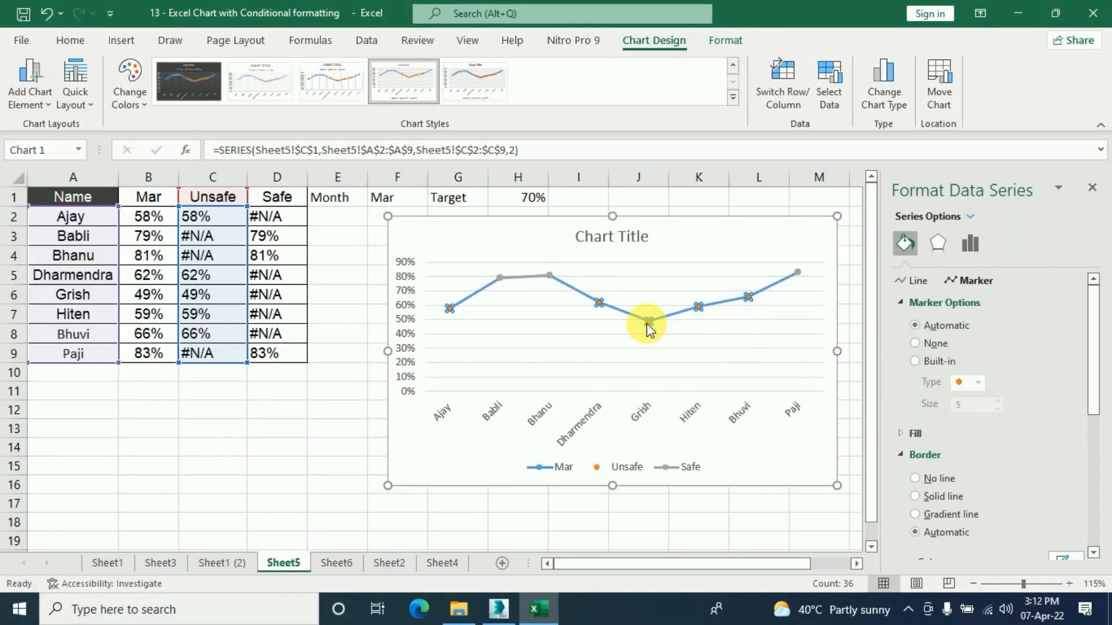
{"action": "left_click", "coordinate": [914, 361]}
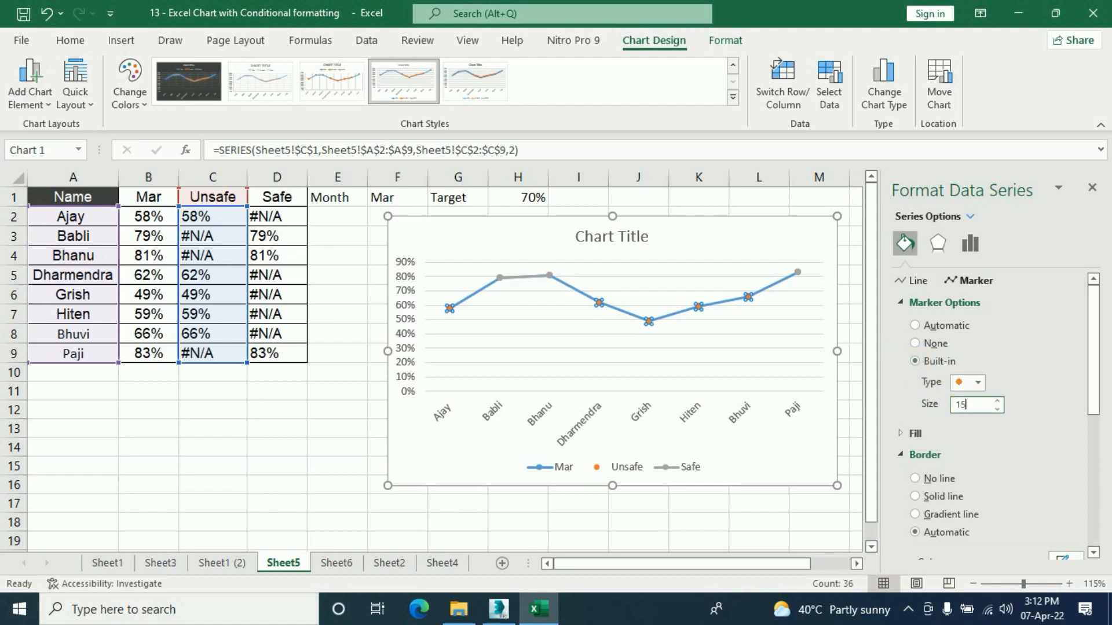
{"action": "type", "text": "15"}
{"action": "key", "text": "Return"}
{"action": "left_click", "coordinate": [973, 404]}
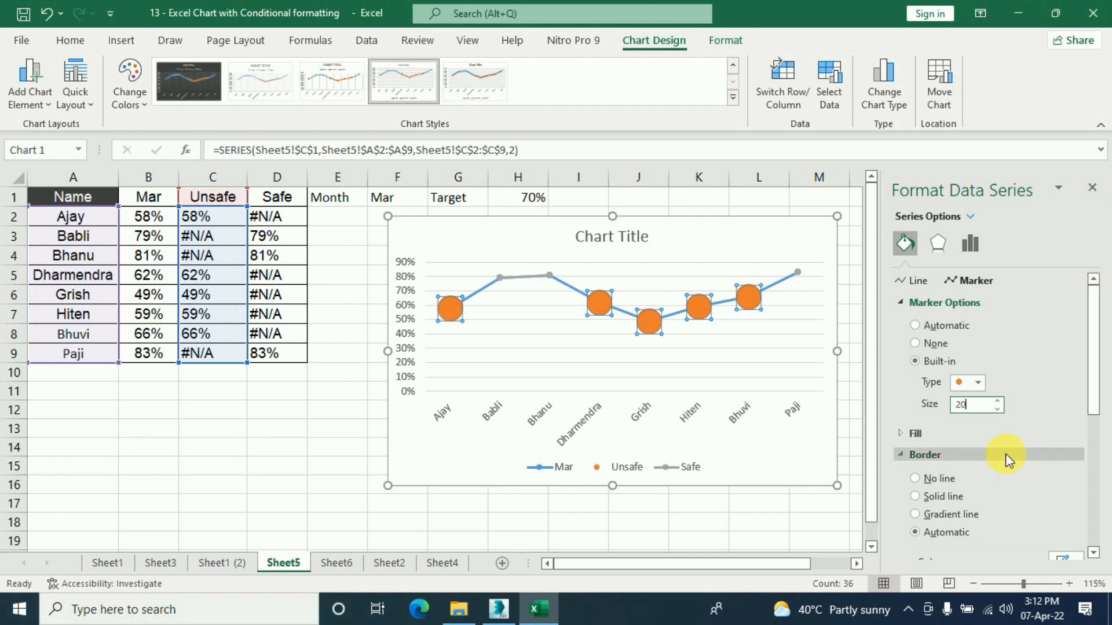
Step: Fill the Unsafe series markers with solid red
{"action": "left_click", "coordinate": [926, 436]}
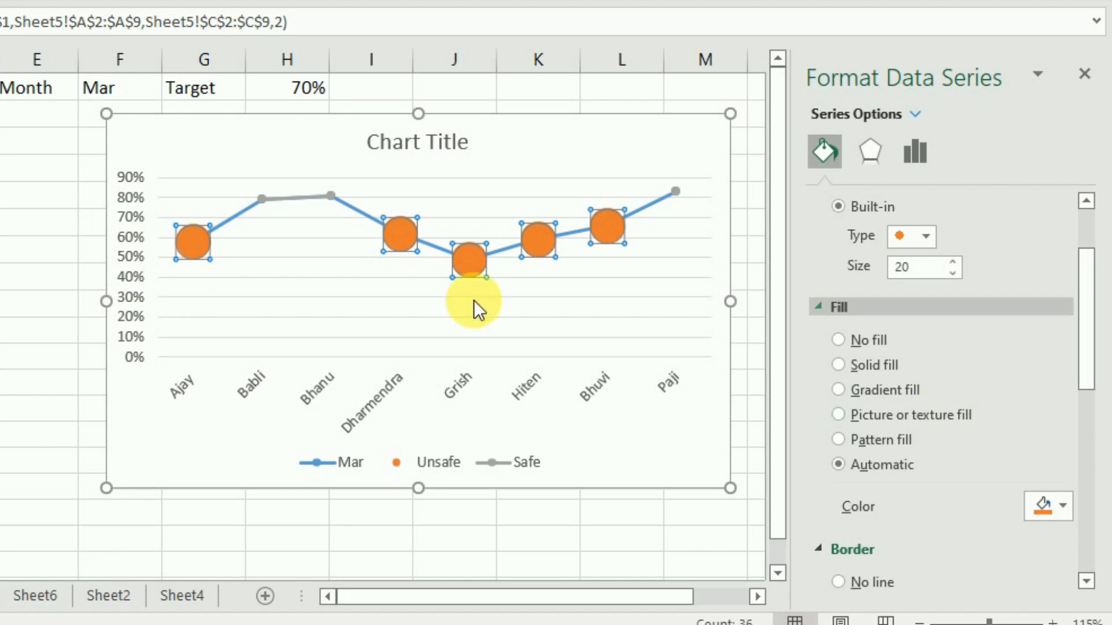
{"action": "mouse_move", "coordinate": [406, 243]}
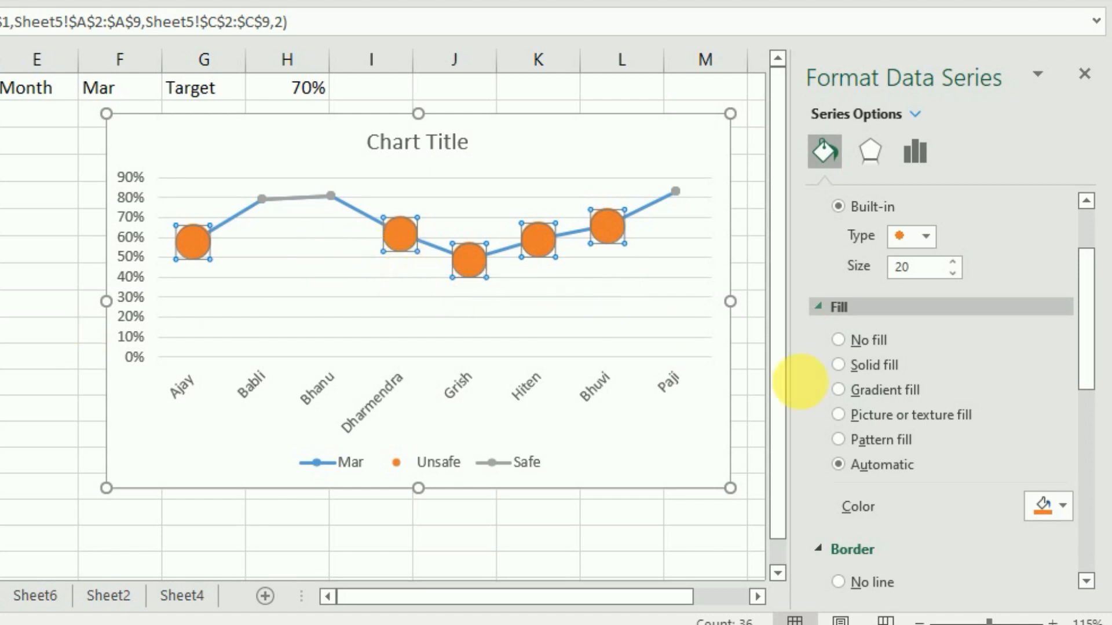
{"action": "left_click", "coordinate": [1064, 506]}
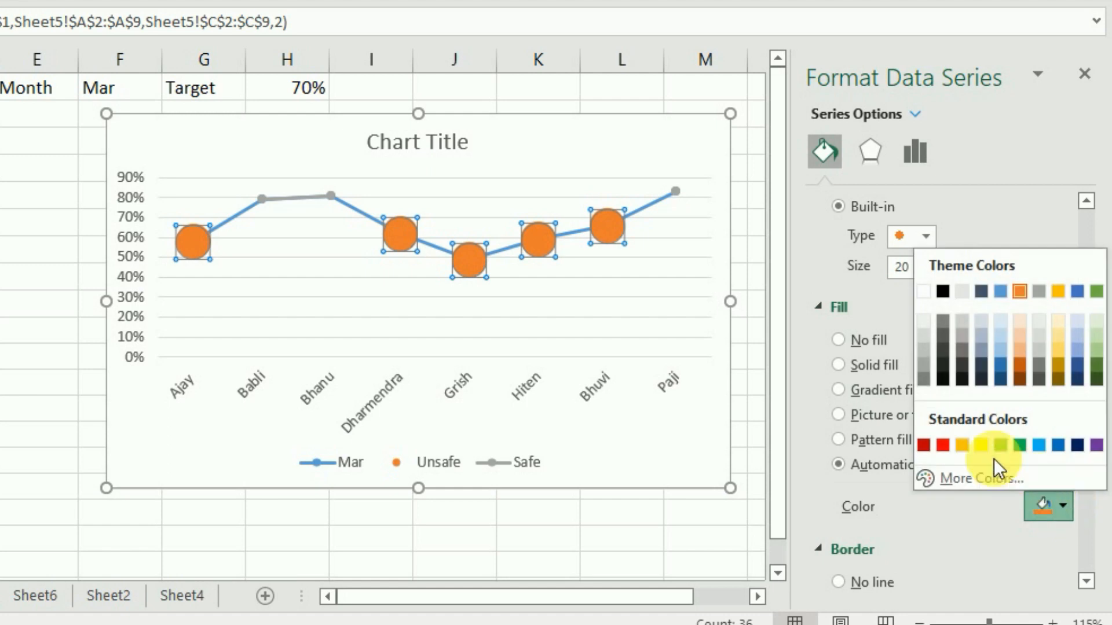
{"action": "left_click", "coordinate": [925, 445]}
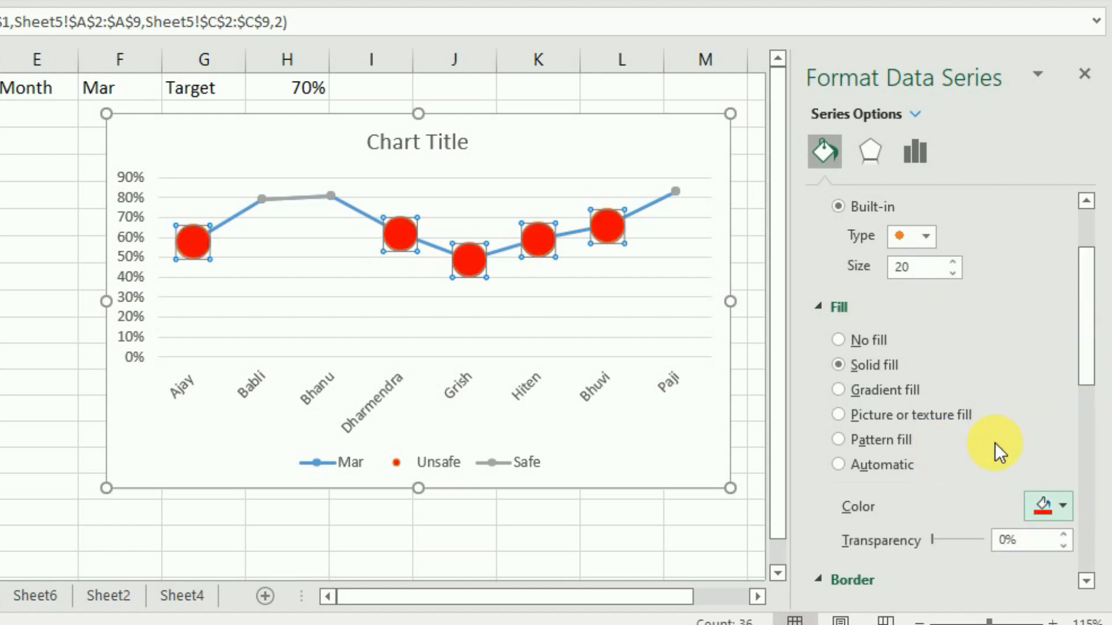
{"action": "scroll", "coordinate": [1002, 416], "scroll_direction": "down", "scroll_amount": 3}
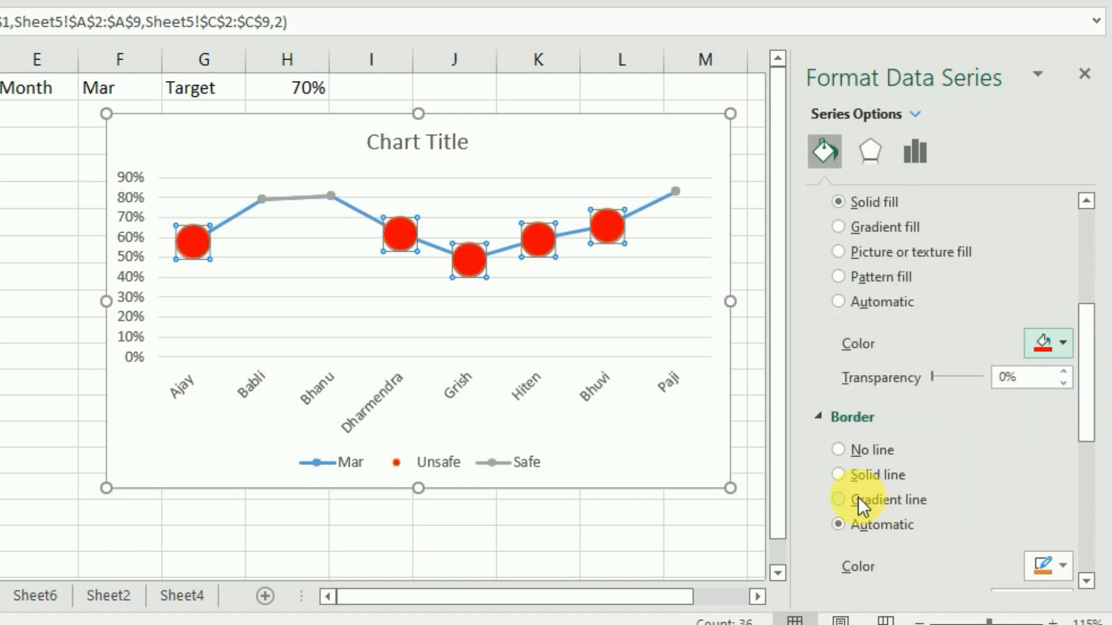
Step: Give the Unsafe series markers a solid white border 1.5 pt wide
{"action": "left_click", "coordinate": [837, 474]}
{"action": "left_click", "coordinate": [1069, 563]}
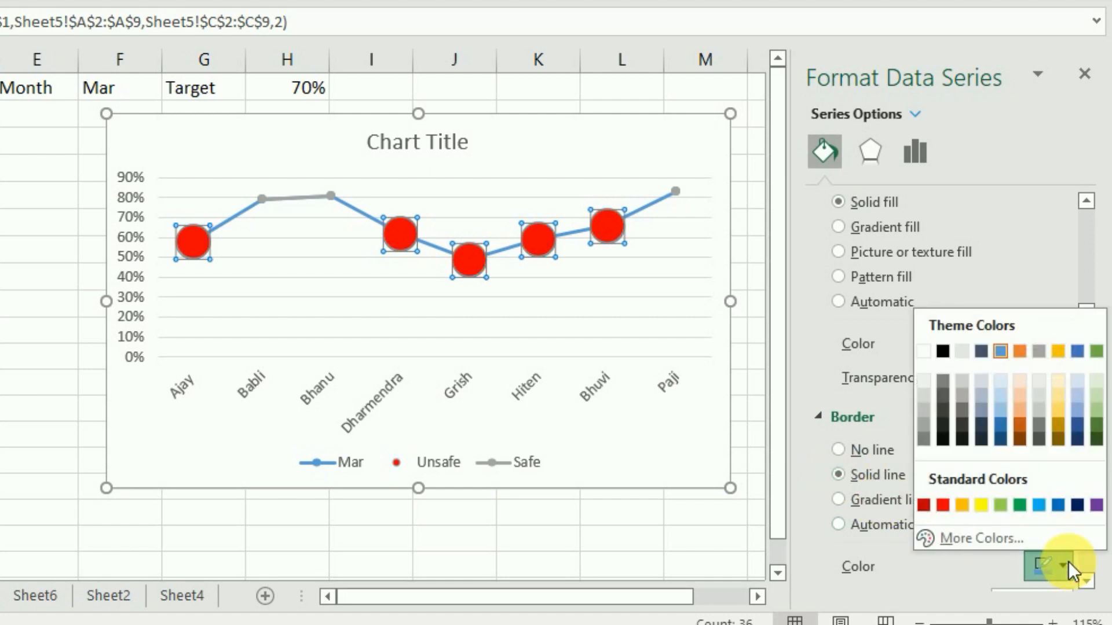
{"action": "left_click", "coordinate": [924, 351]}
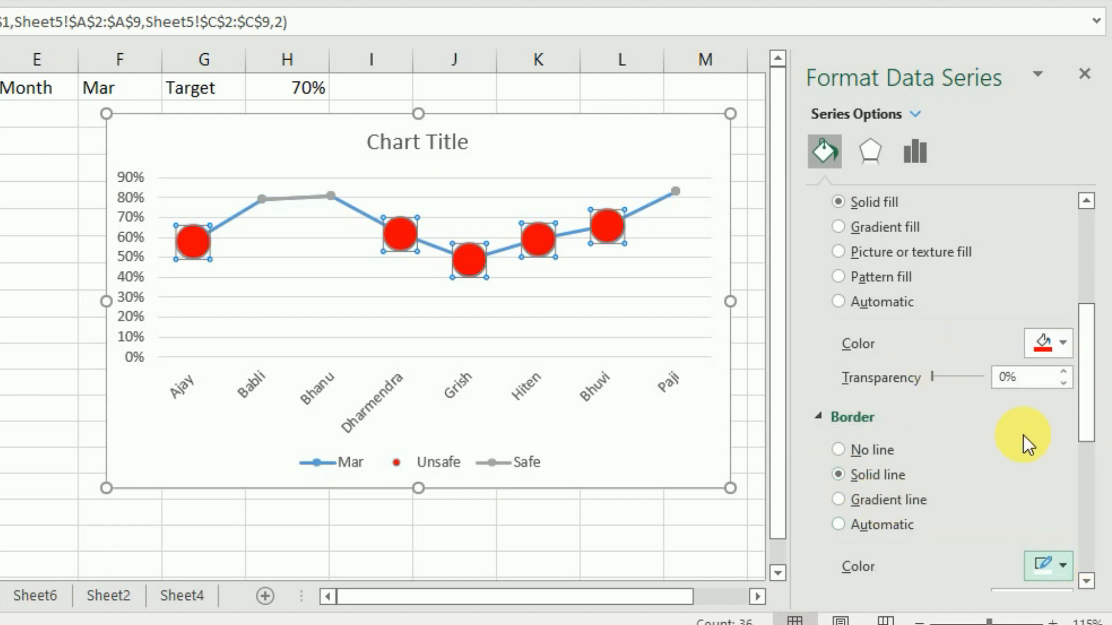
{"action": "scroll", "coordinate": [1025, 432], "scroll_direction": "down", "scroll_amount": 1}
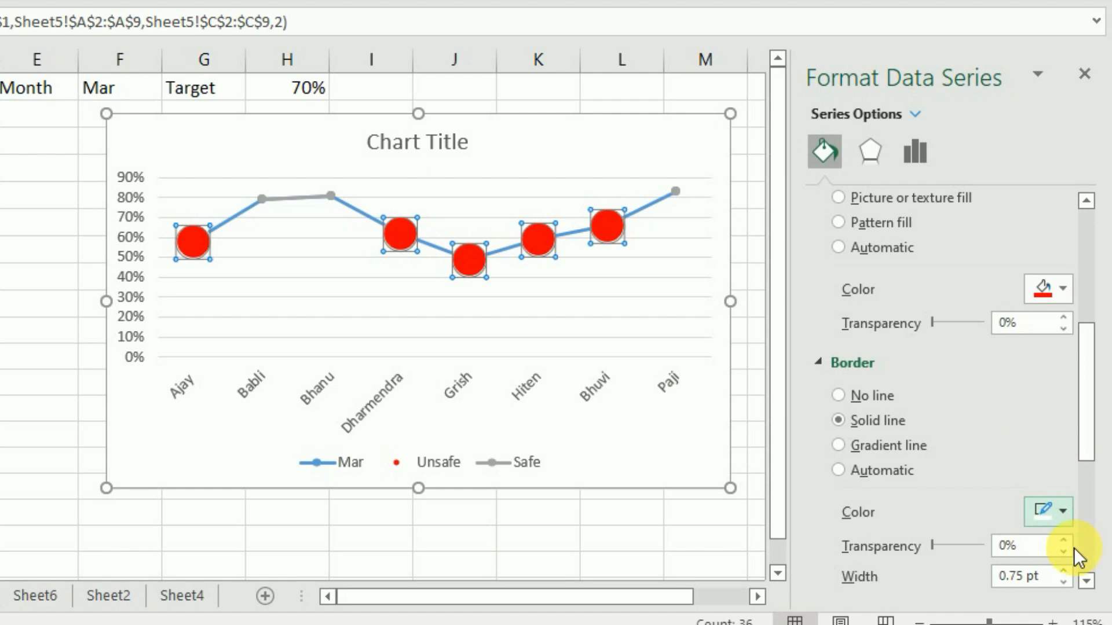
{"action": "left_click", "coordinate": [1064, 570]}
{"action": "left_click", "coordinate": [1064, 570]}
{"action": "left_click", "coordinate": [1064, 571]}
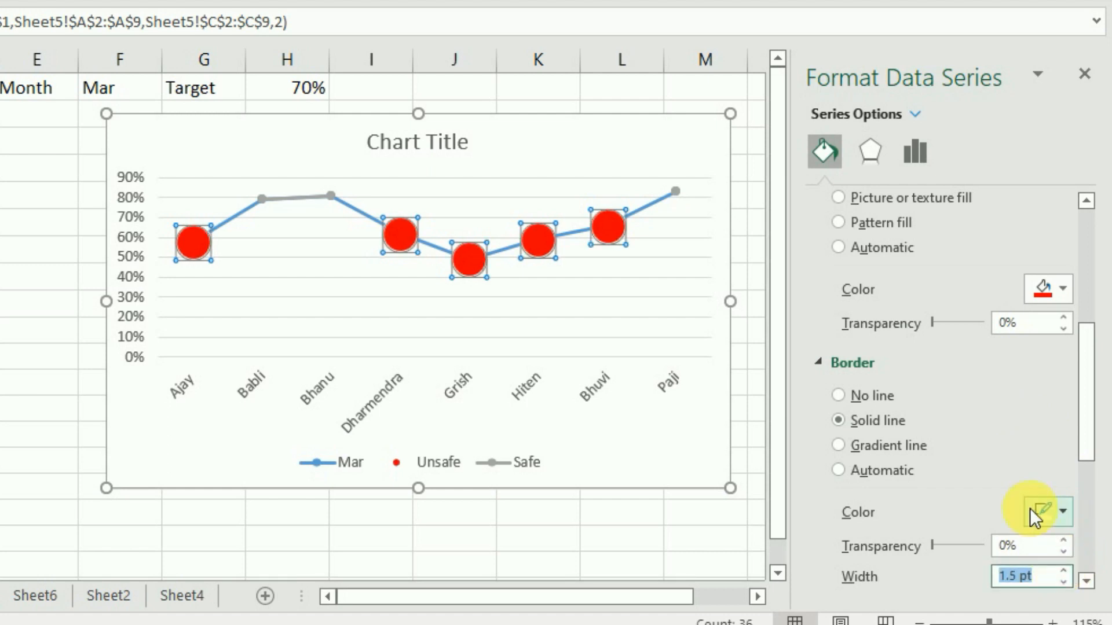
Step: Set the compound type of the Unsafe marker border to the double line and close the series formatting
{"action": "scroll", "coordinate": [1030, 510], "scroll_direction": "down", "scroll_amount": 1}
{"action": "left_click", "coordinate": [1062, 509]}
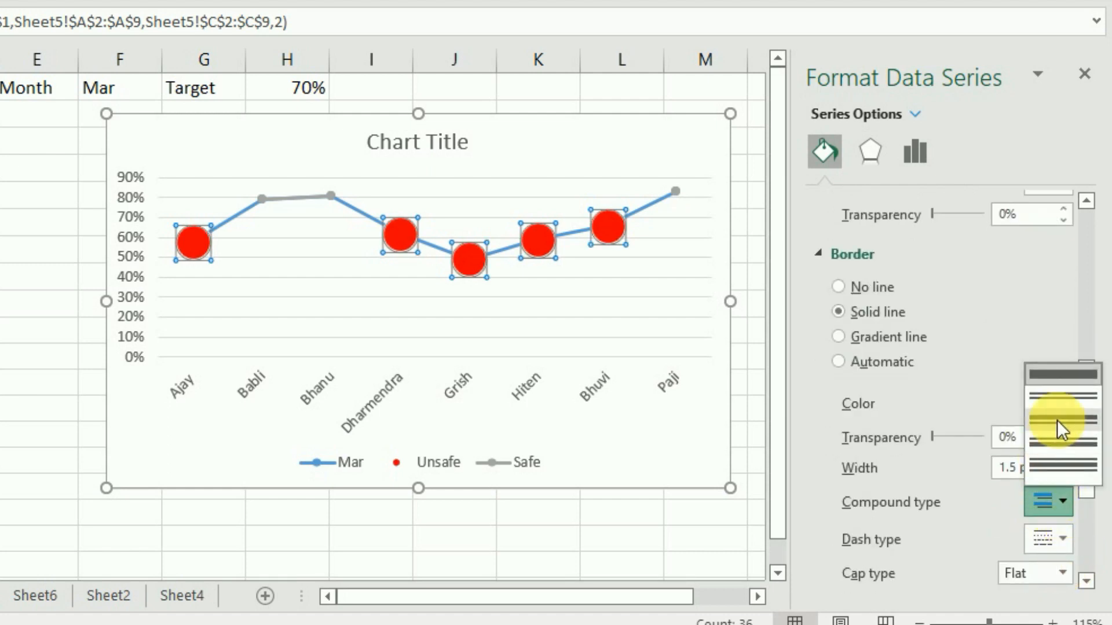
{"action": "left_click", "coordinate": [1061, 398]}
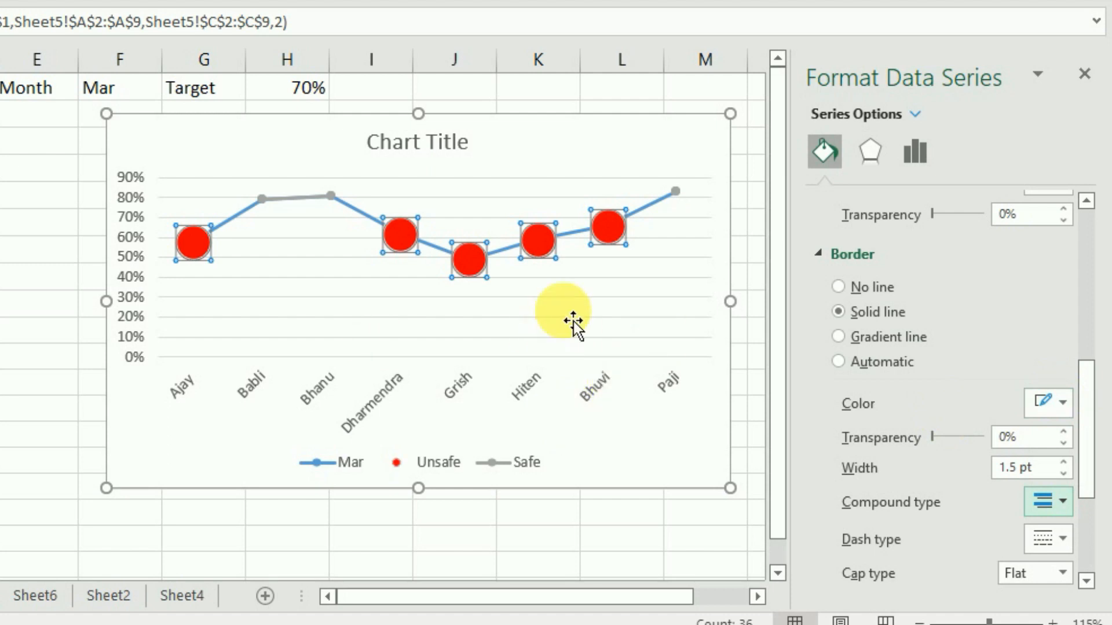
{"action": "scroll", "coordinate": [919, 385], "scroll_direction": "up", "scroll_amount": 5}
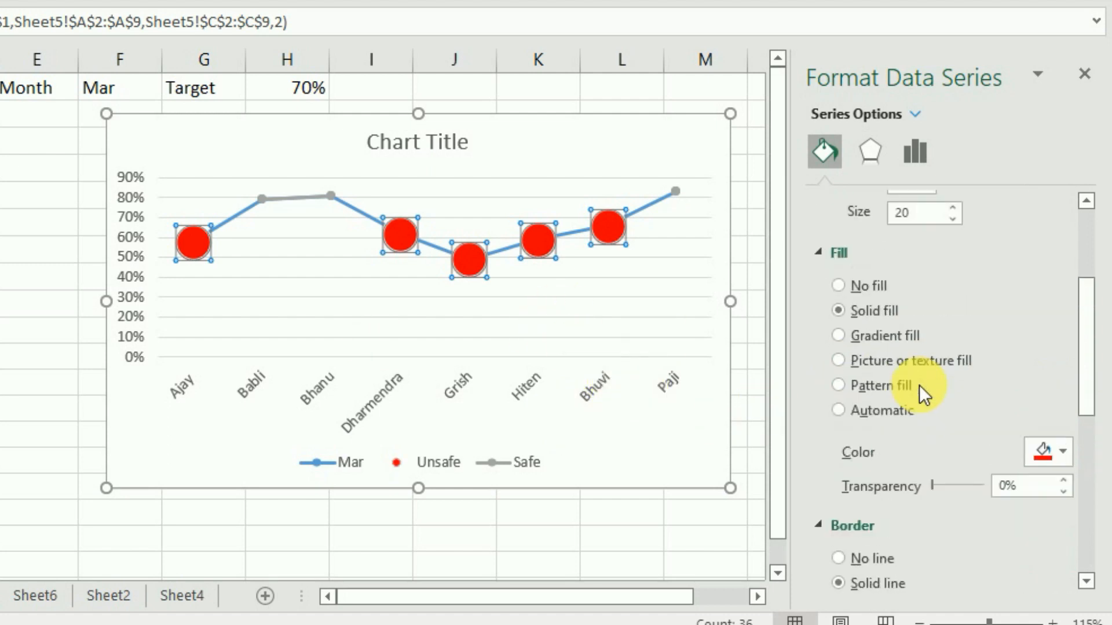
{"action": "scroll", "coordinate": [912, 384], "scroll_direction": "down", "scroll_amount": 2}
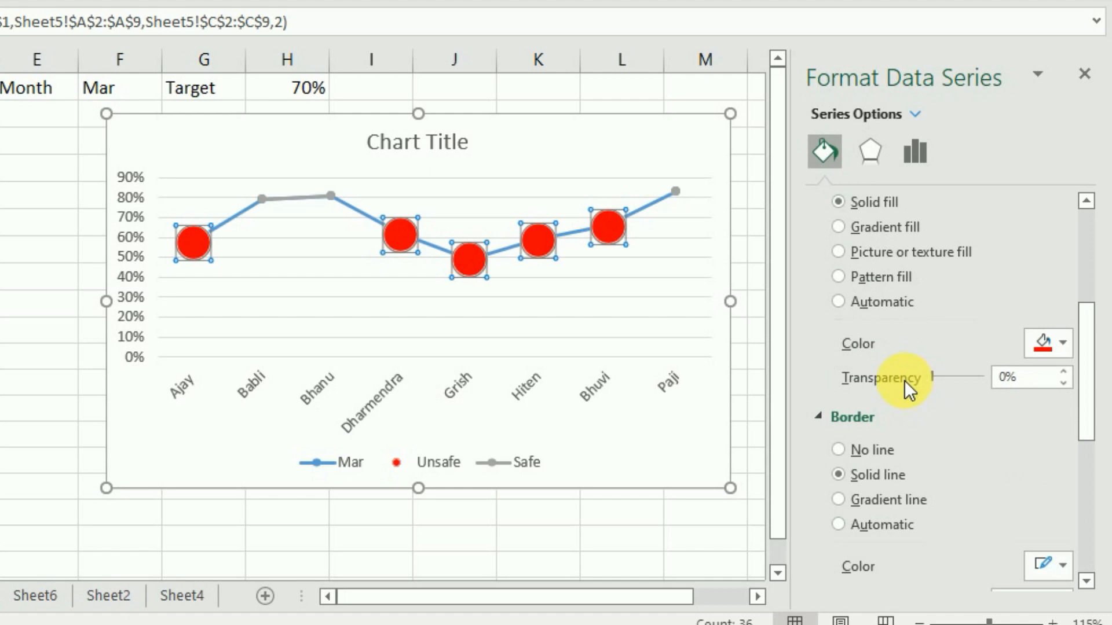
{"action": "left_click", "coordinate": [1084, 74]}
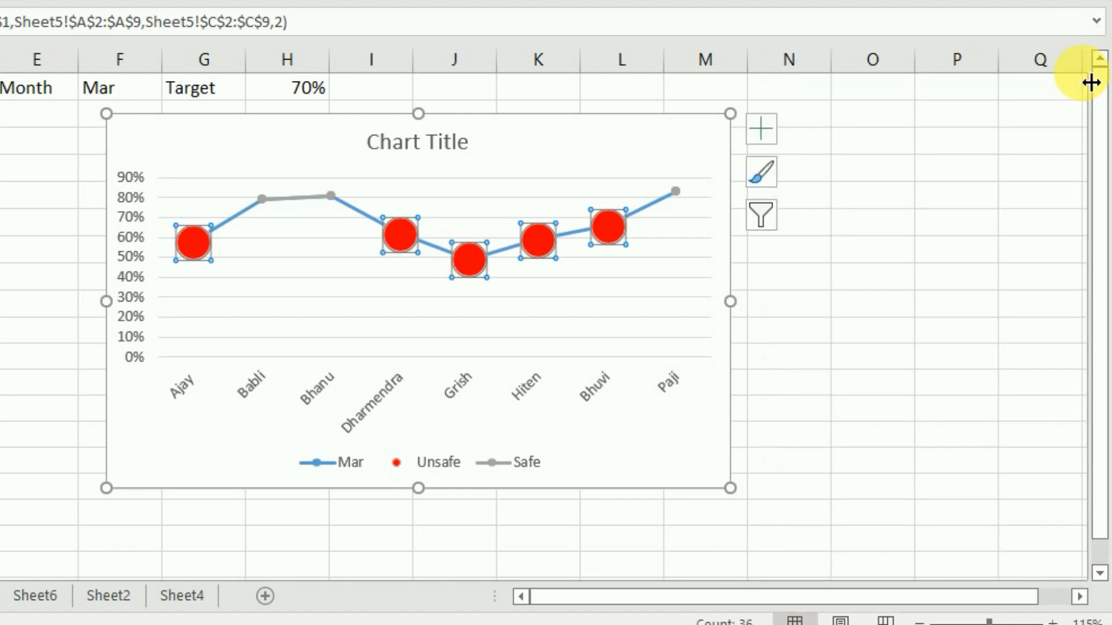
Step: Format the Safe data series with No line so that only its markers are drawn
{"action": "left_click", "coordinate": [294, 199]}
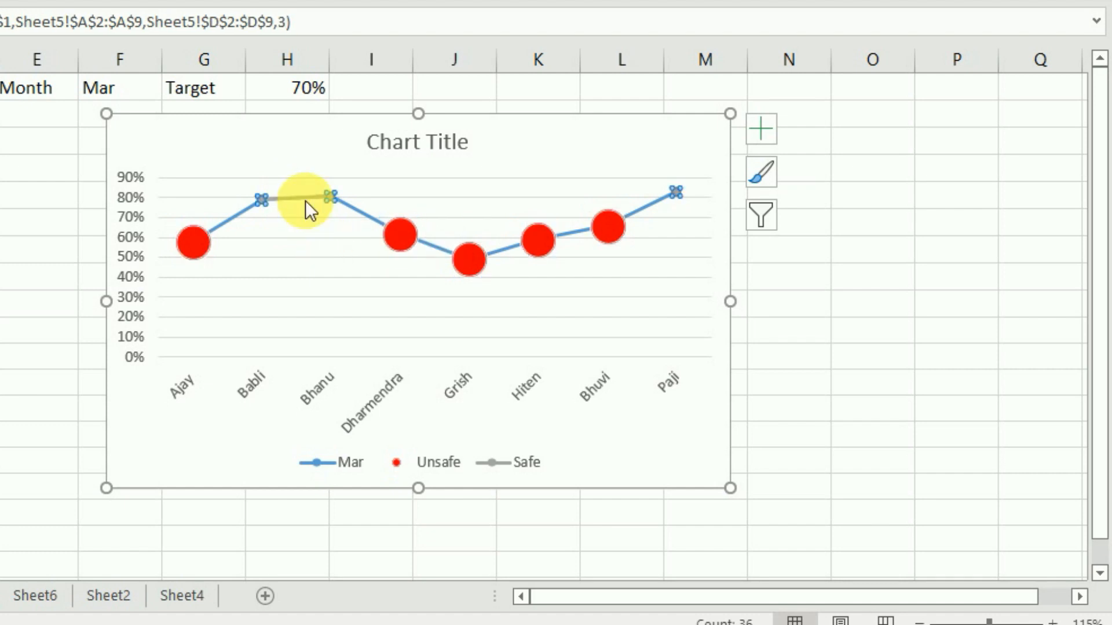
{"action": "right_click", "coordinate": [300, 195]}
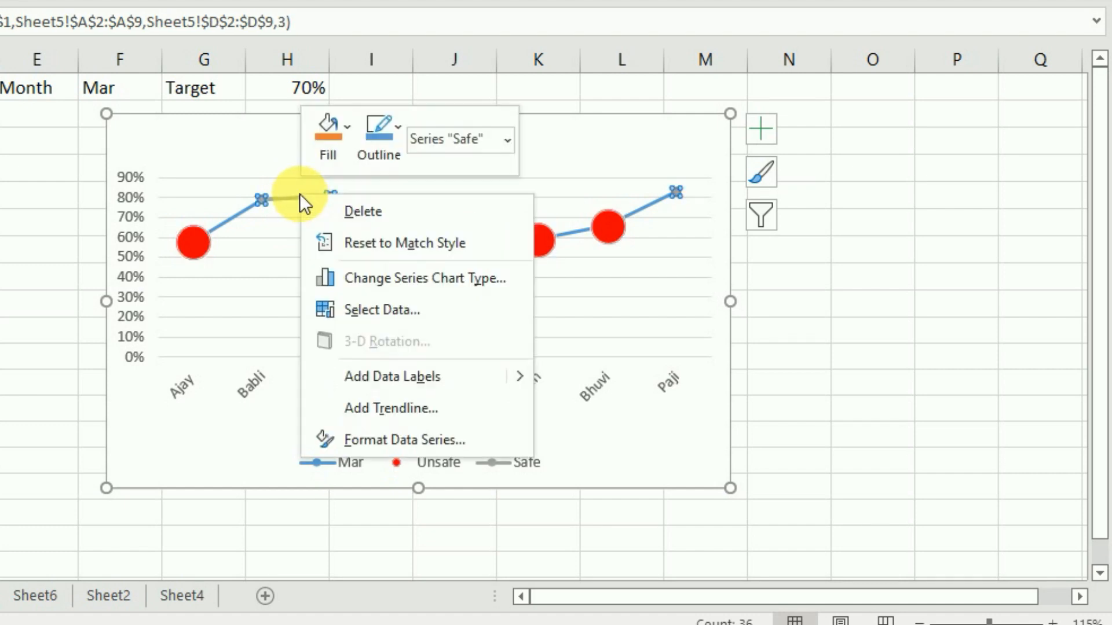
{"action": "left_click", "coordinate": [397, 442]}
{"action": "left_click", "coordinate": [824, 154]}
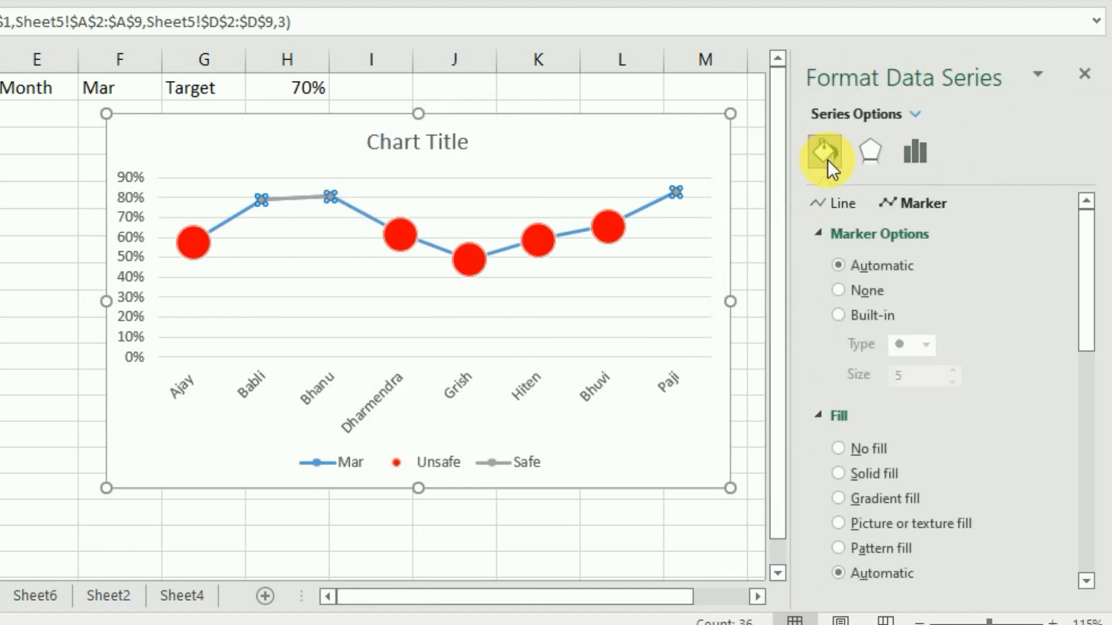
{"action": "left_click", "coordinate": [844, 204]}
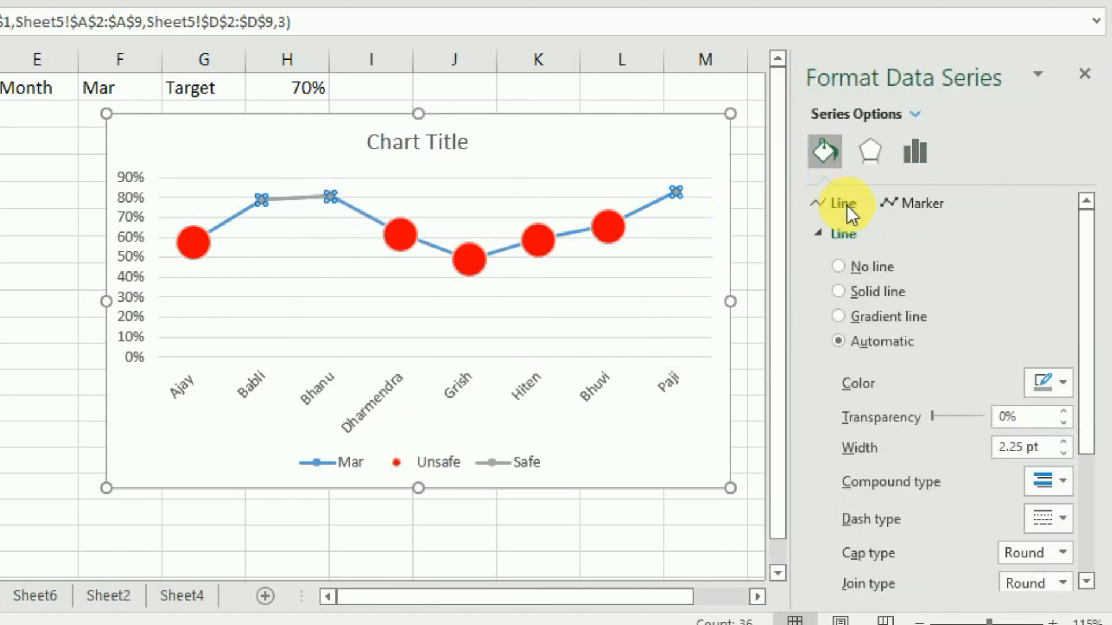
{"action": "left_click", "coordinate": [844, 269]}
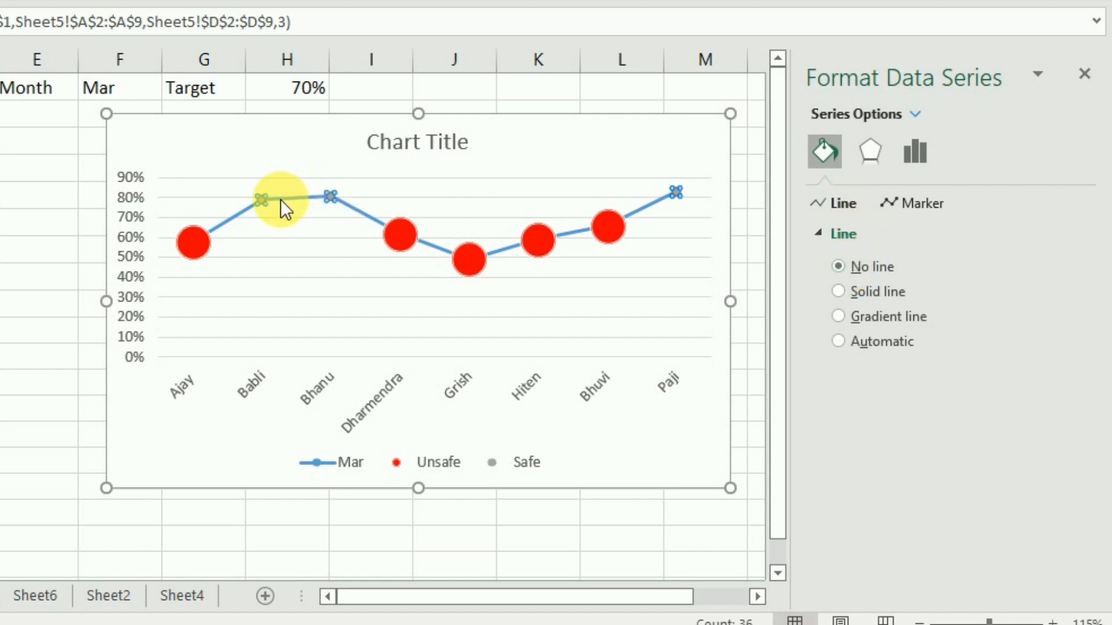
Step: Switch the Safe series to built-in round markers and set their size to 20
{"action": "left_click", "coordinate": [926, 203]}
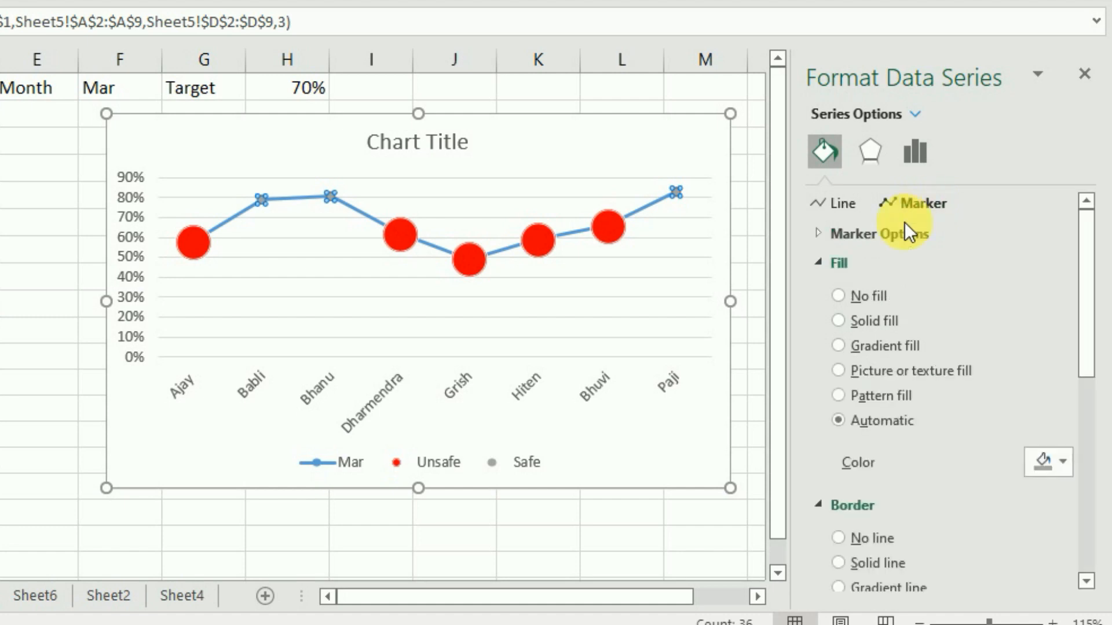
{"action": "left_click", "coordinate": [860, 234]}
{"action": "left_click", "coordinate": [838, 315]}
{"action": "left_click", "coordinate": [920, 389]}
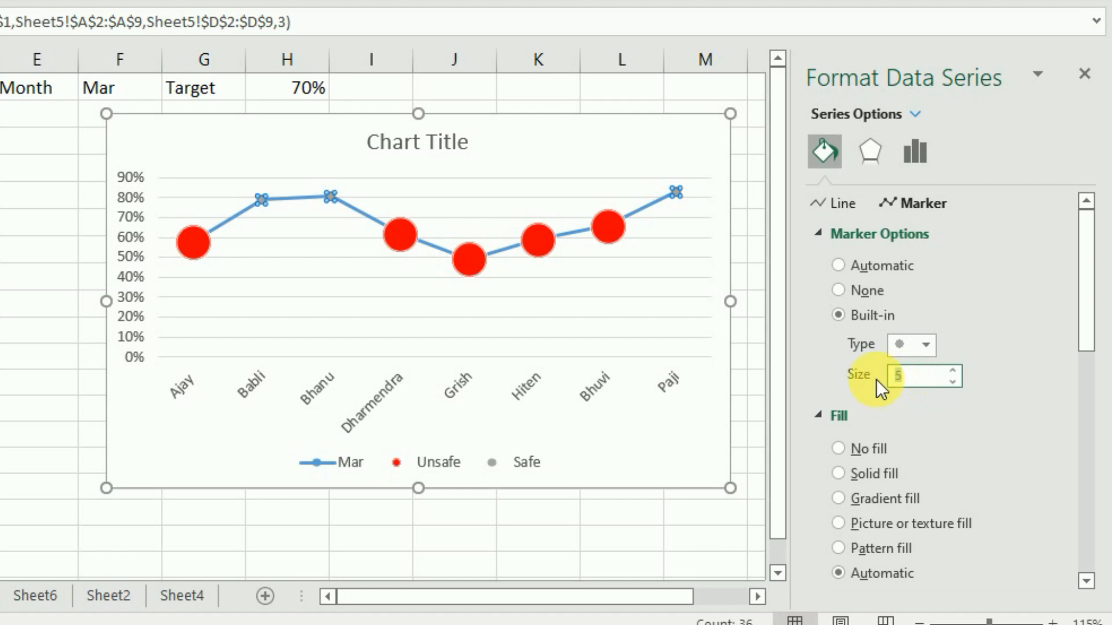
{"action": "type", "text": "20"}
{"action": "key", "text": "Return"}
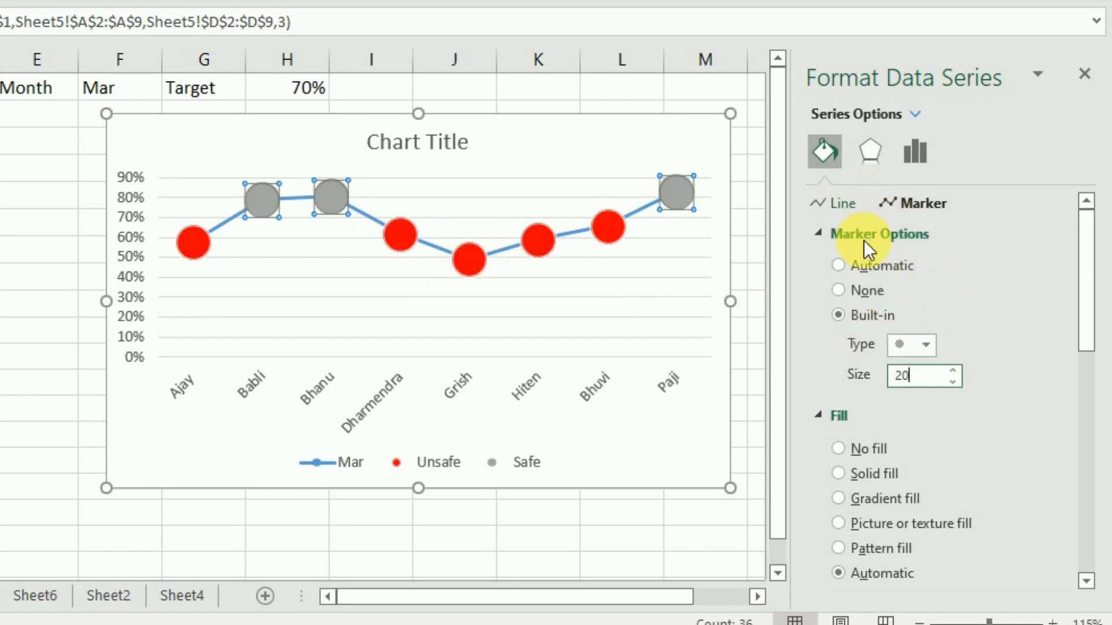
Step: Fill the Safe series markers with solid green
{"action": "scroll", "coordinate": [903, 488], "scroll_direction": "down", "scroll_amount": 2}
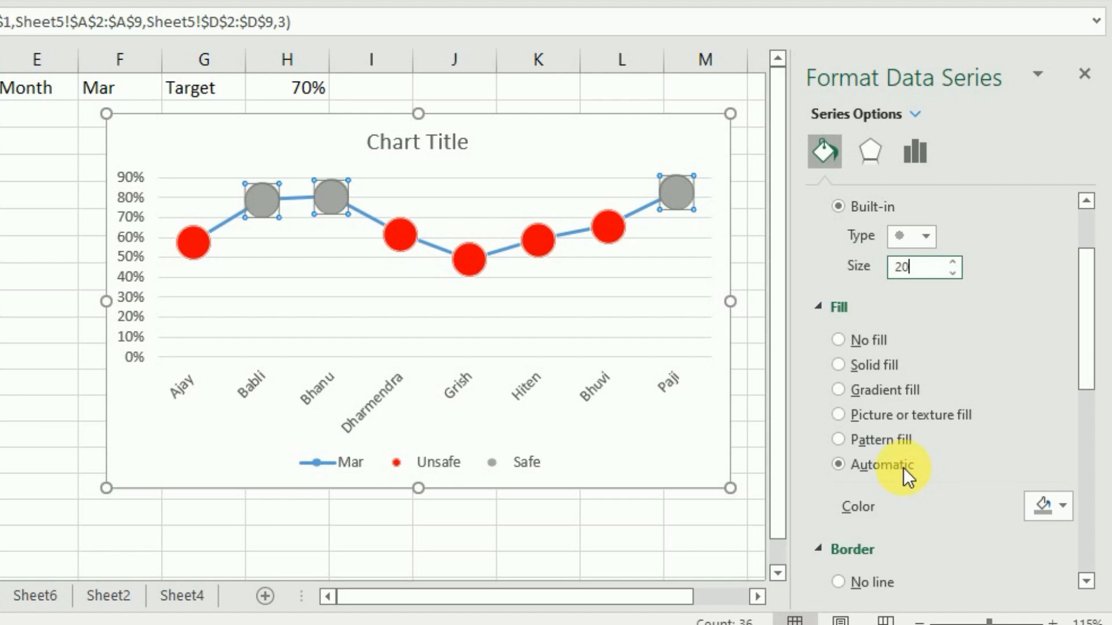
{"action": "left_click", "coordinate": [1071, 509]}
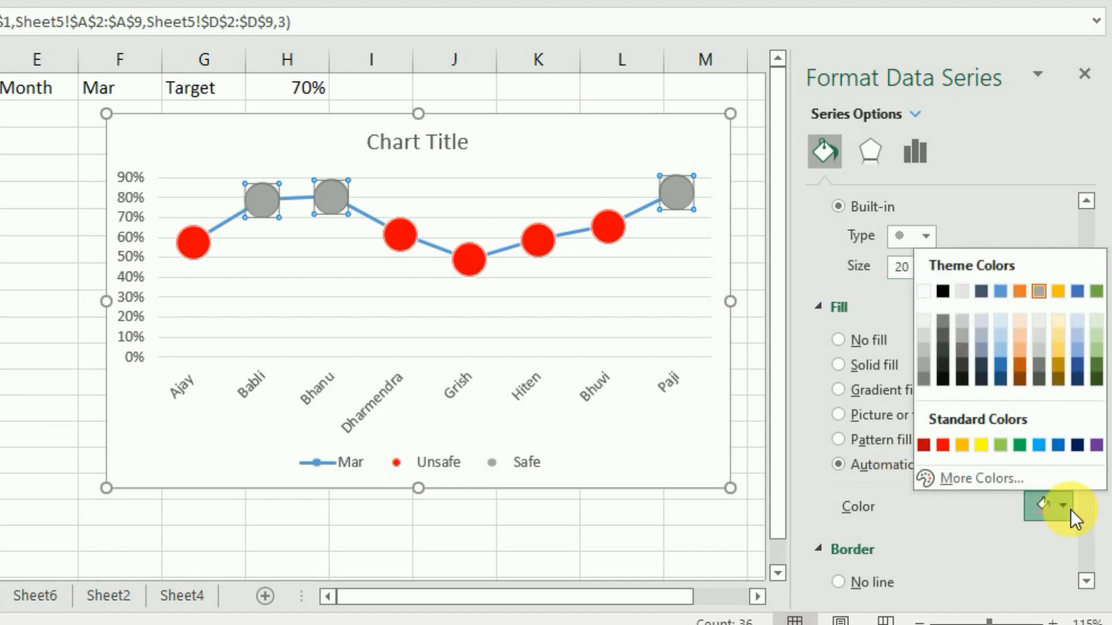
{"action": "left_click", "coordinate": [1019, 446]}
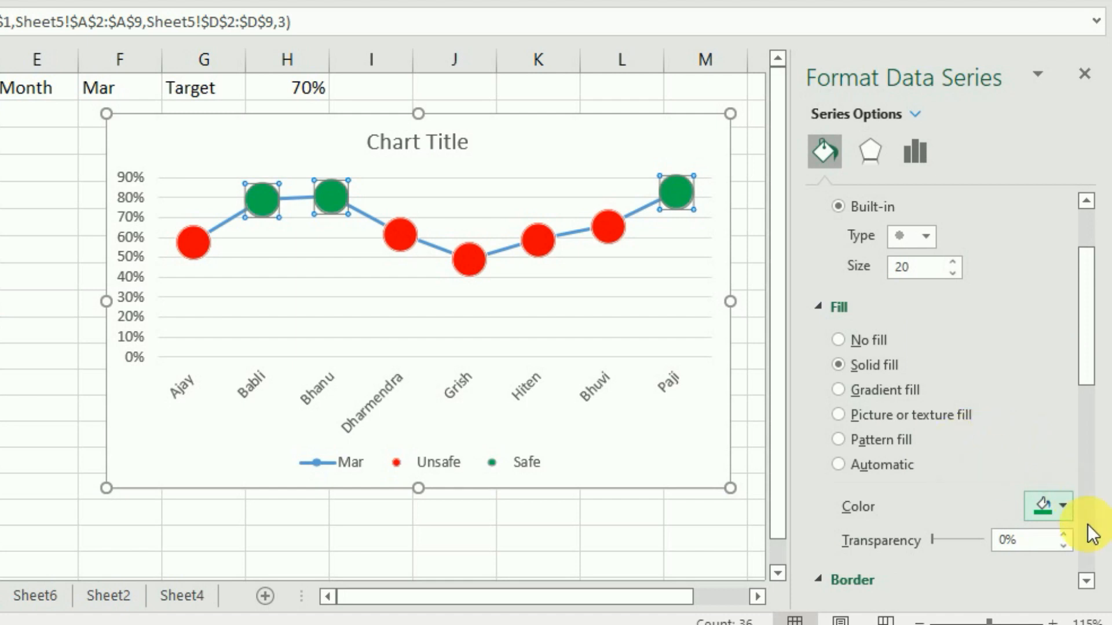
Step: Give the Safe series markers a solid white border 1.5 pt wide
{"action": "scroll", "coordinate": [1051, 515], "scroll_direction": "down", "scroll_amount": 3}
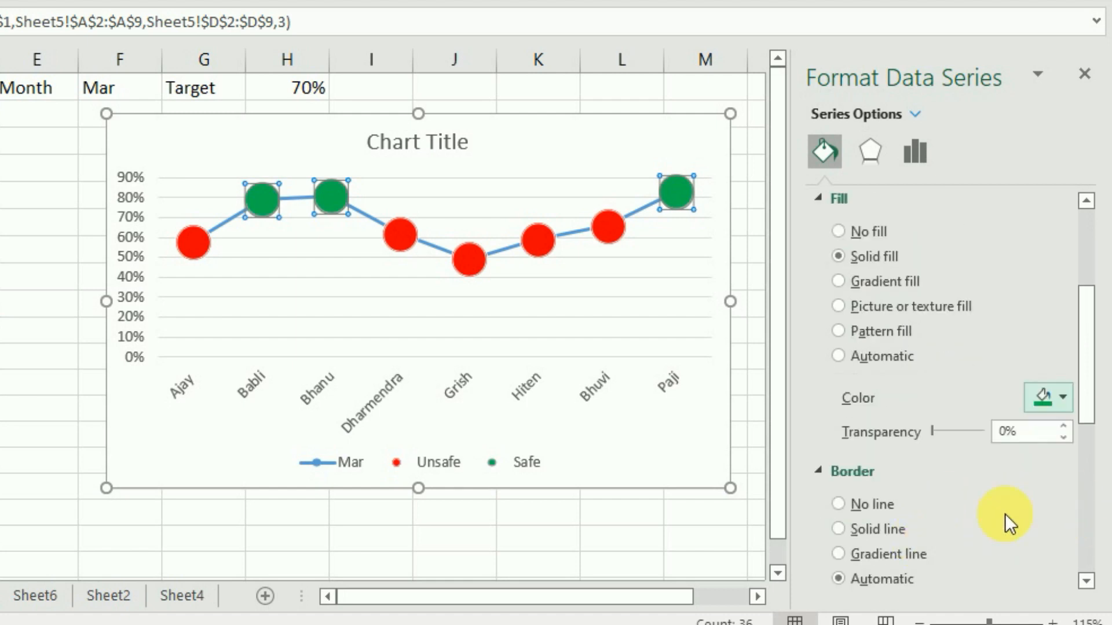
{"action": "scroll", "coordinate": [1005, 513], "scroll_direction": "down", "scroll_amount": 2}
{"action": "left_click", "coordinate": [1062, 512]}
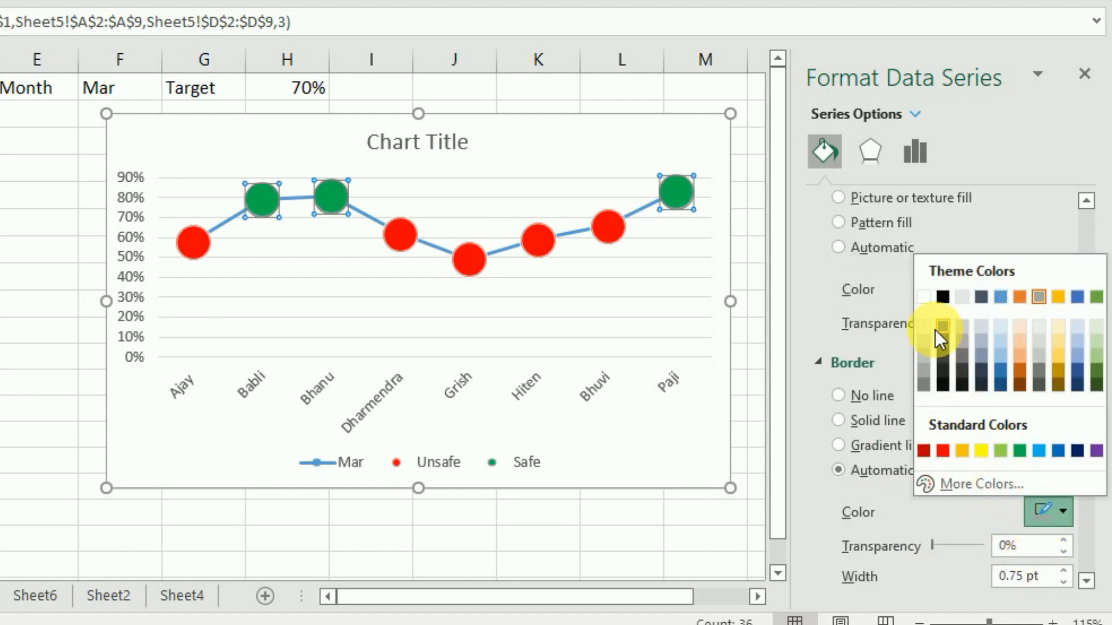
{"action": "left_click", "coordinate": [925, 298]}
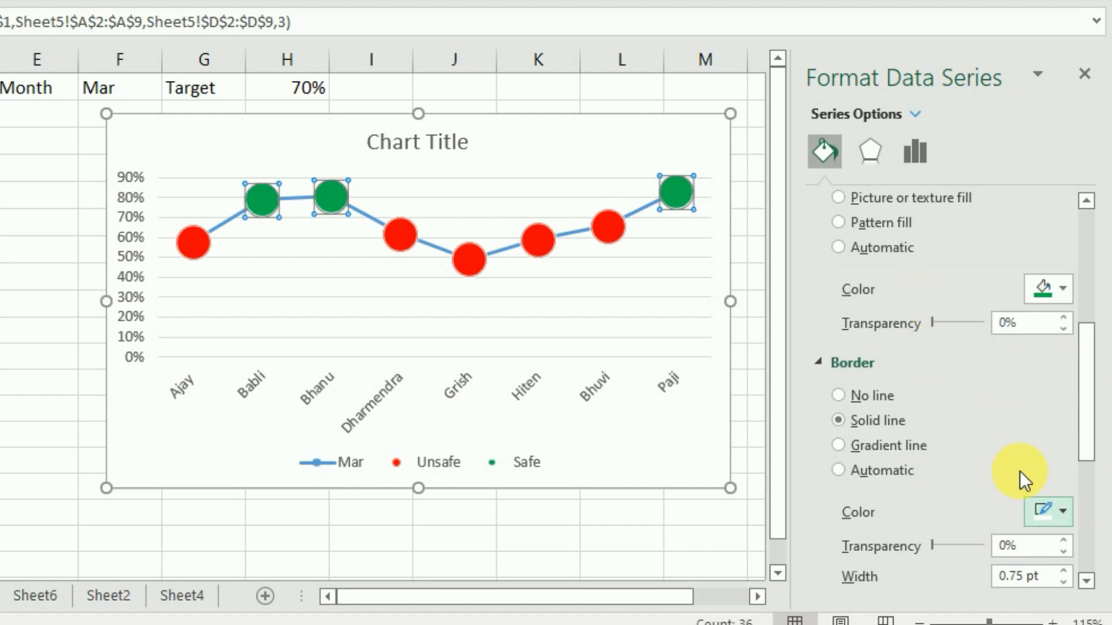
{"action": "scroll", "coordinate": [1048, 546], "scroll_direction": "down", "scroll_amount": 3}
{"action": "left_click", "coordinate": [1063, 463]}
{"action": "left_click", "coordinate": [1063, 463]}
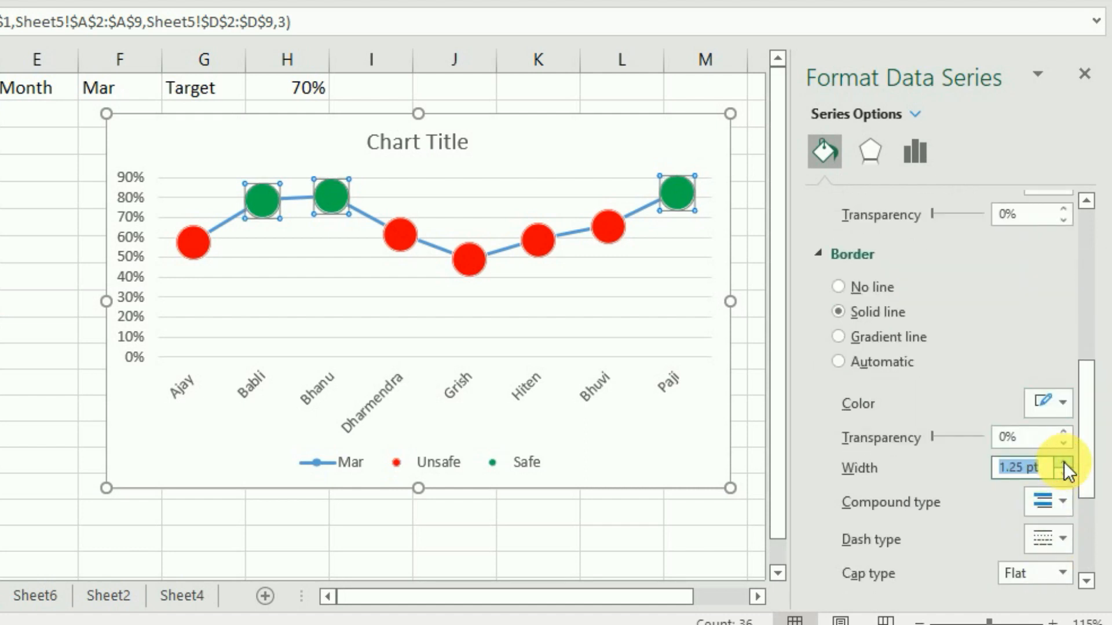
{"action": "left_click", "coordinate": [1063, 463]}
Step: Set the compound type of the Safe marker border to the double line and close the series formatting
{"action": "left_click", "coordinate": [1062, 508]}
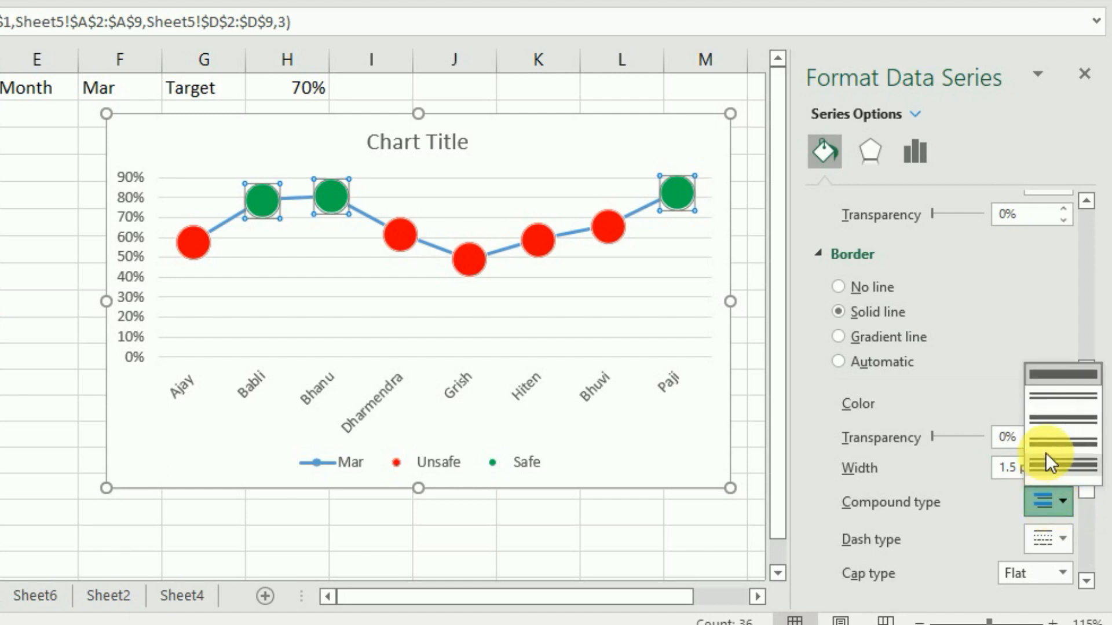
{"action": "left_click", "coordinate": [1062, 404]}
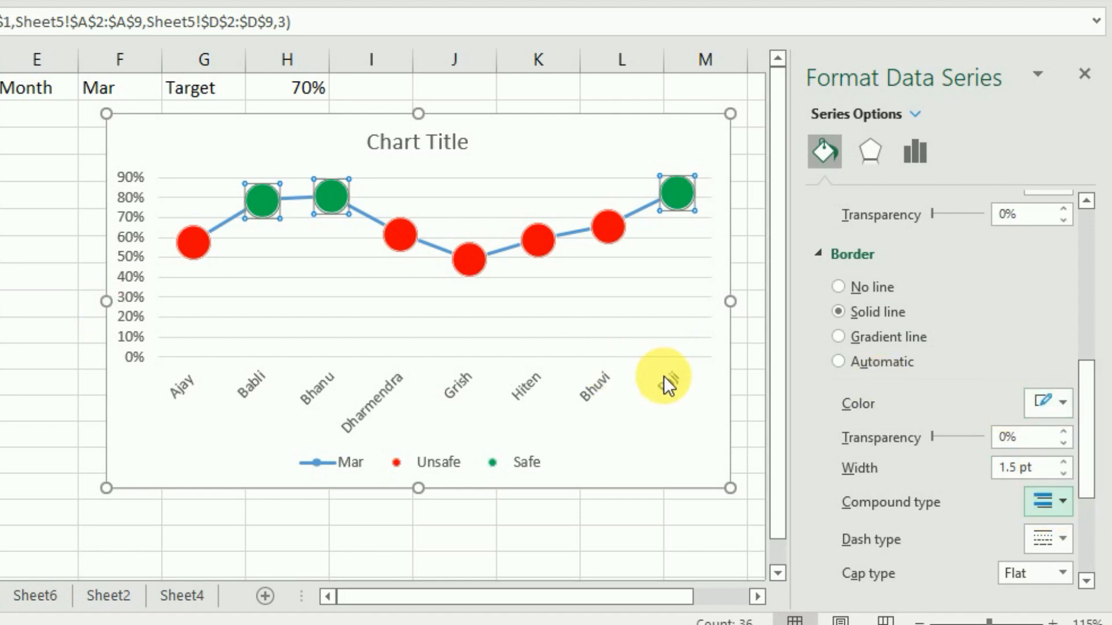
{"action": "left_click", "coordinate": [1083, 74]}
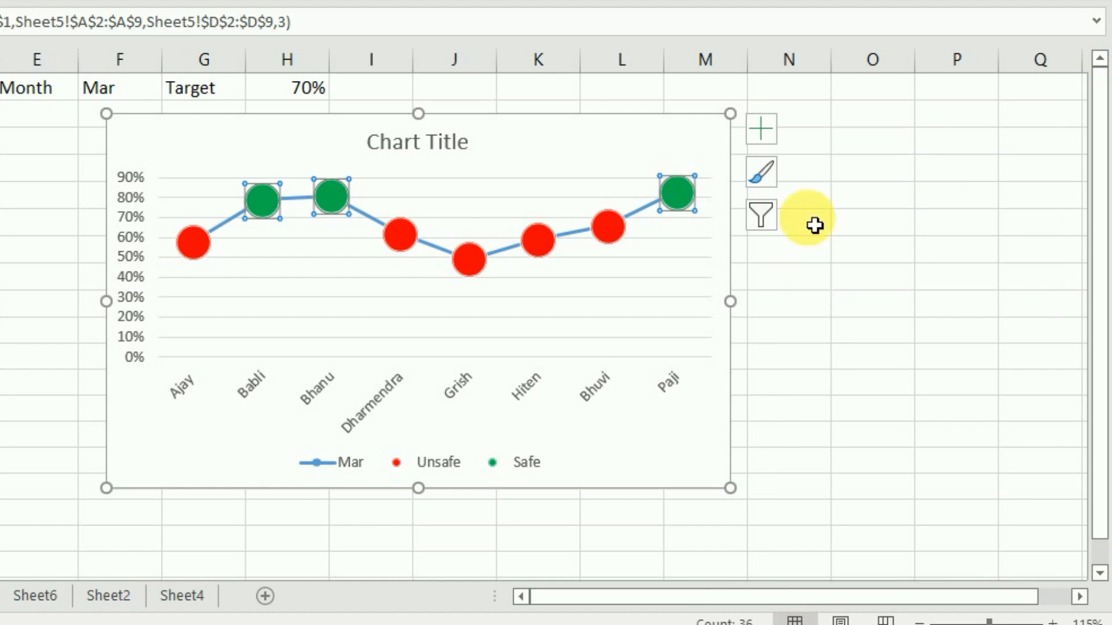
Step: Format the Mar data series with No line and delete the chart's horizontal gridlines
{"action": "left_click", "coordinate": [365, 216]}
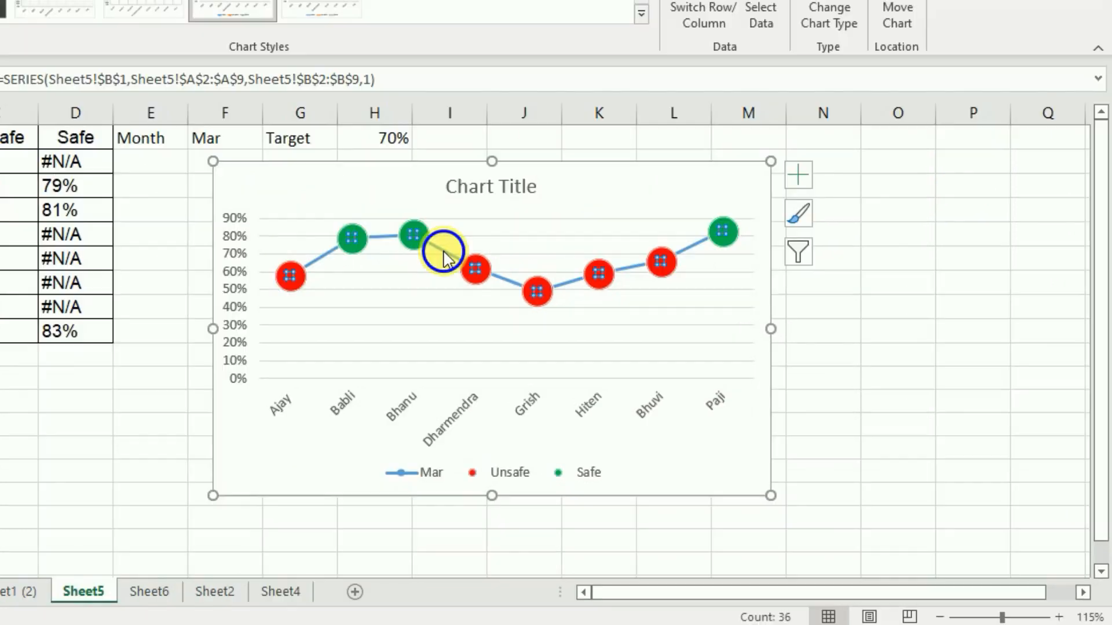
{"action": "right_click", "coordinate": [364, 217]}
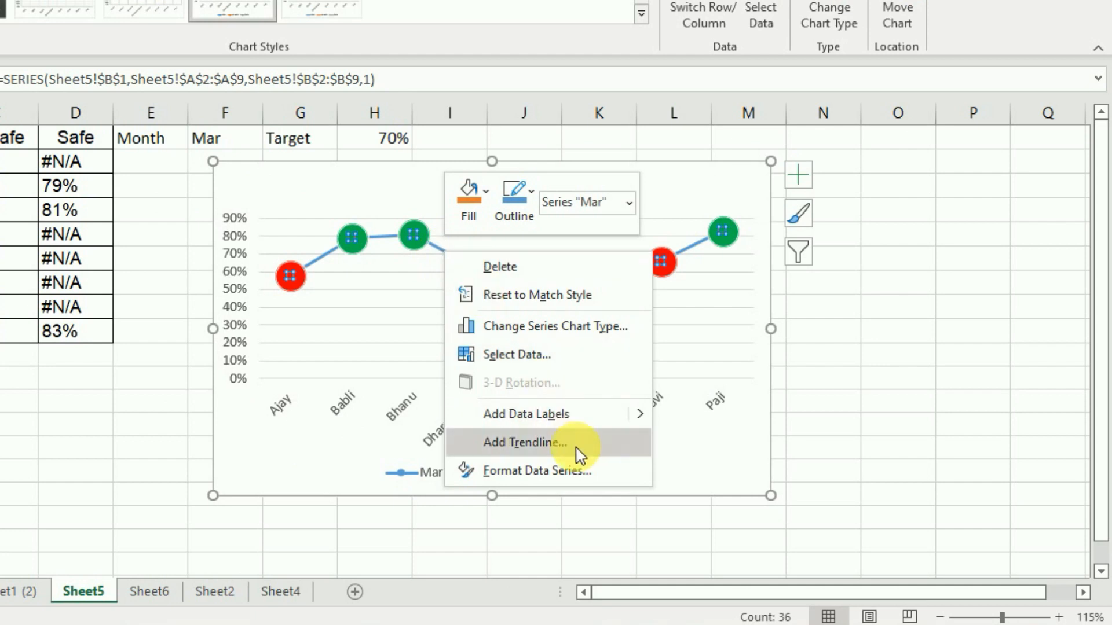
{"action": "left_click", "coordinate": [574, 469]}
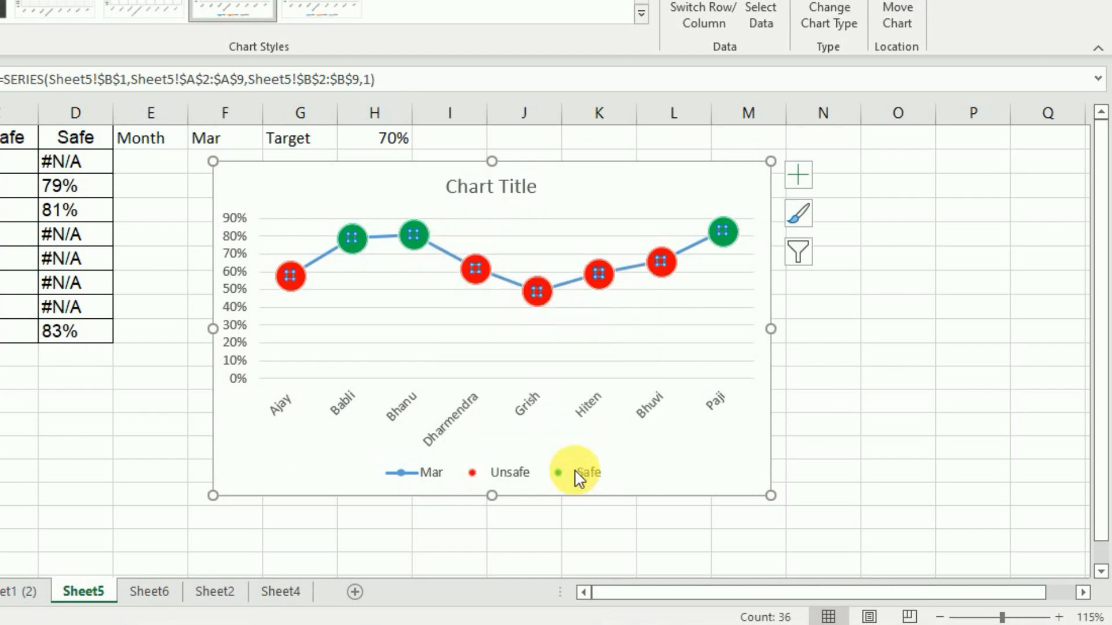
{"action": "left_click", "coordinate": [857, 196]}
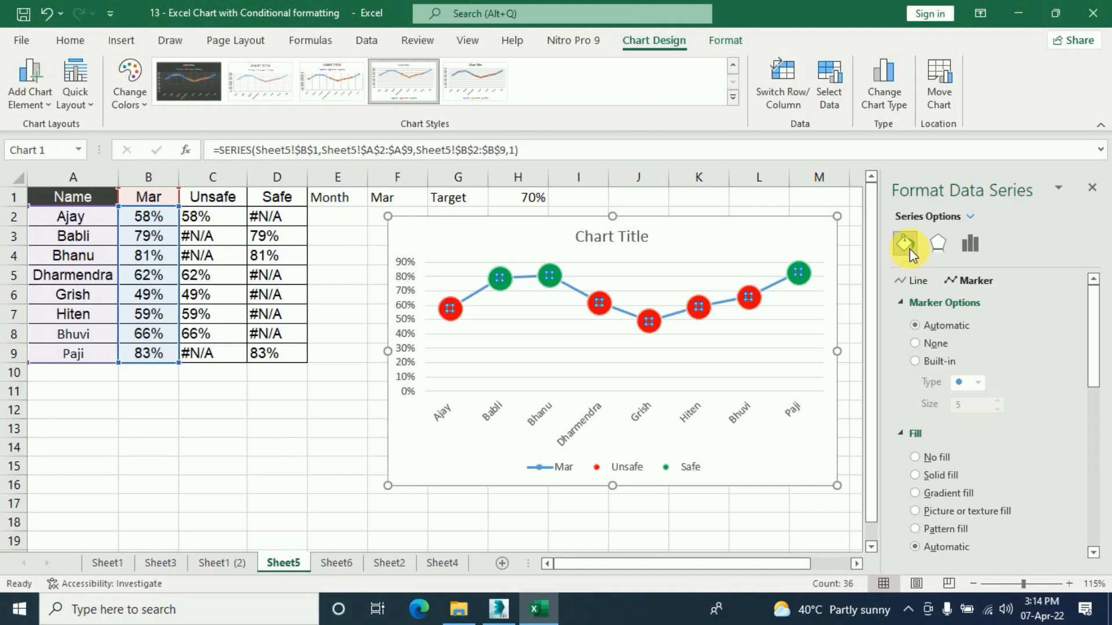
{"action": "left_click", "coordinate": [921, 282]}
{"action": "left_click", "coordinate": [919, 328]}
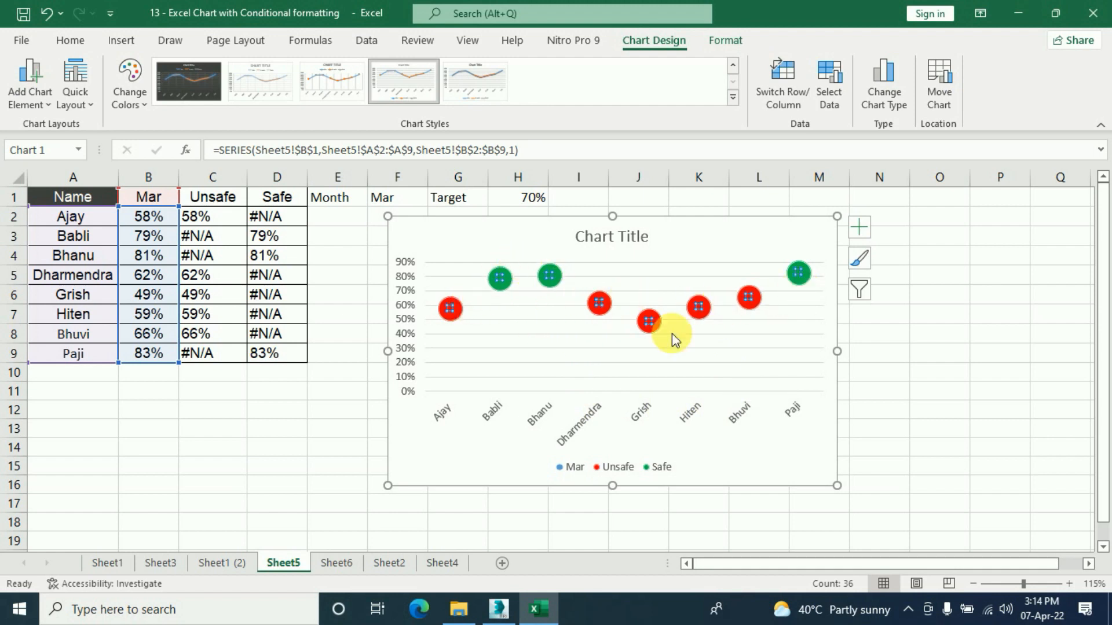
{"action": "left_click", "coordinate": [725, 384]}
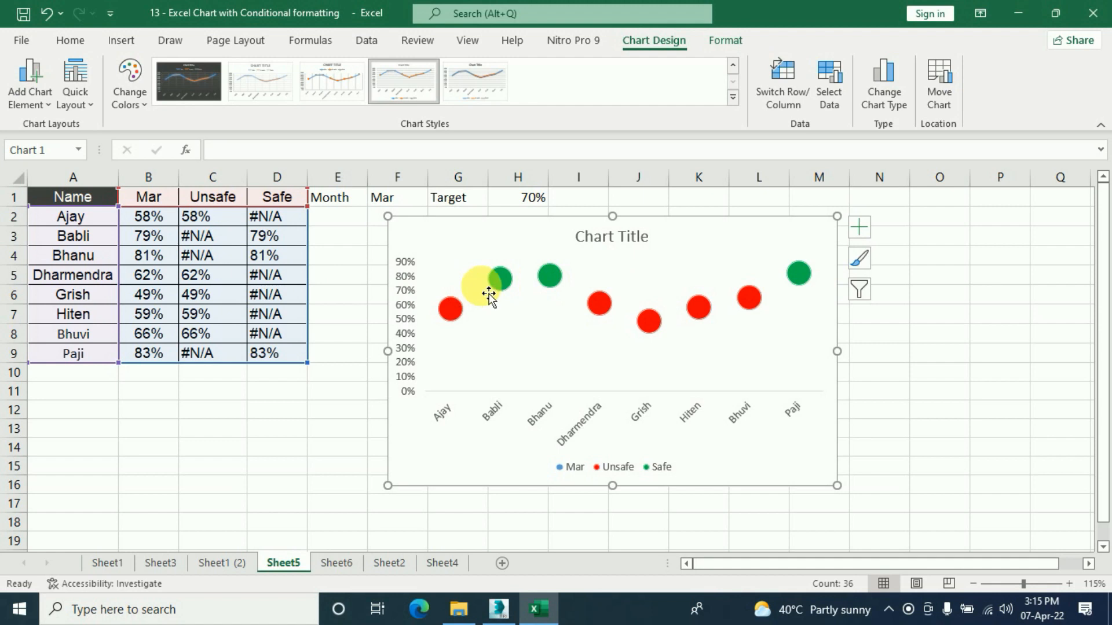
Step: Add data labels to the Unsafe series
{"action": "left_click", "coordinate": [601, 307]}
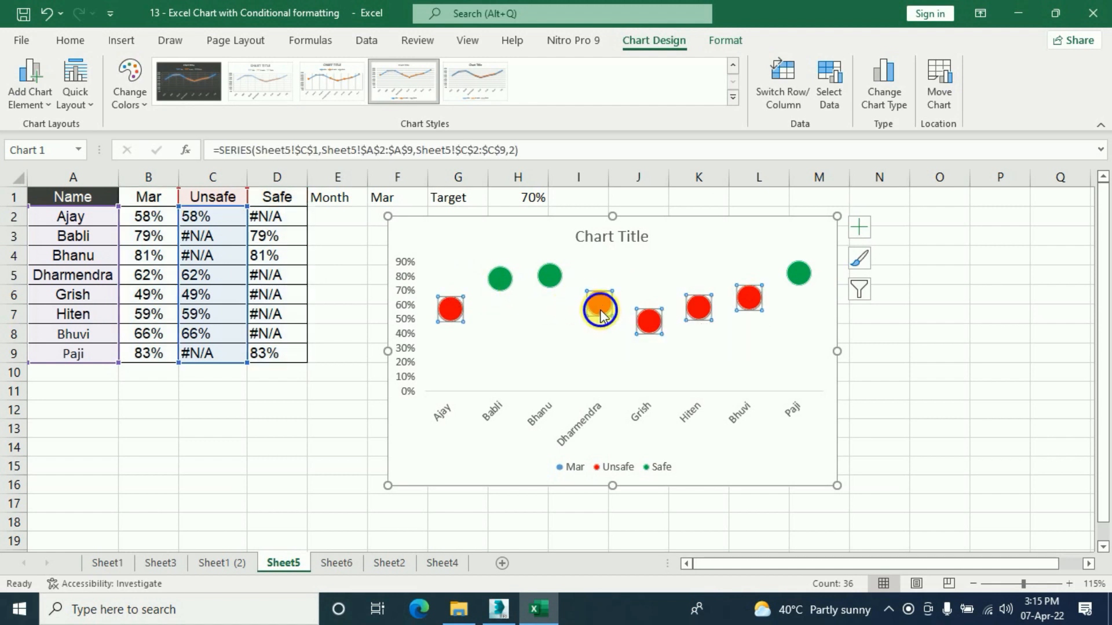
{"action": "right_click", "coordinate": [603, 316]}
{"action": "left_click", "coordinate": [675, 441]}
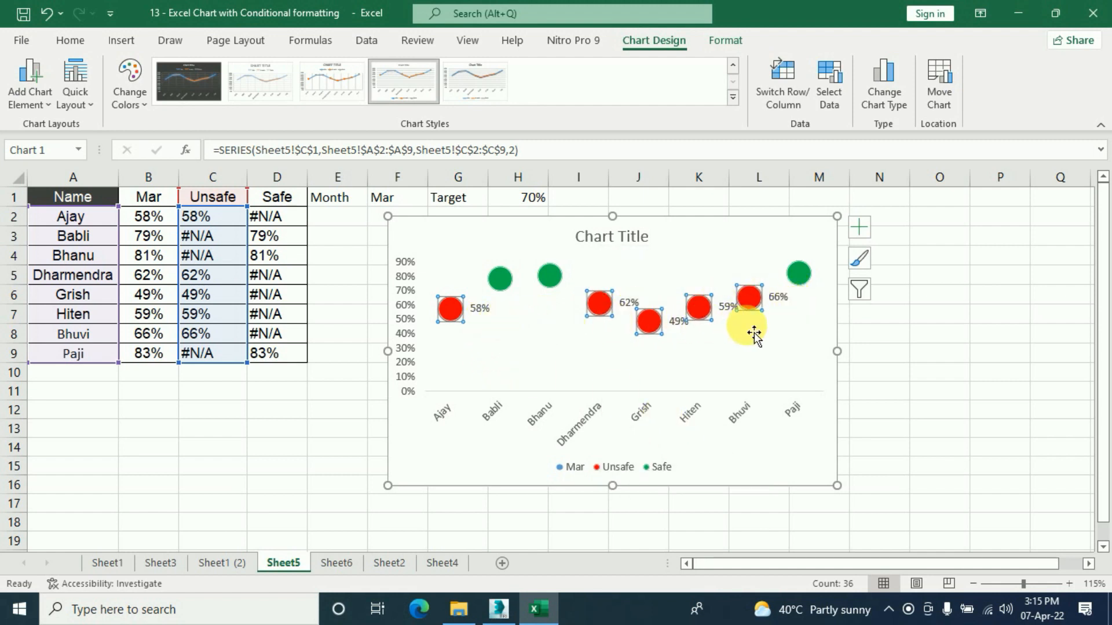
Step: Make the Unsafe data labels show the category name instead of the value and position them below the markers
{"action": "left_click", "coordinate": [634, 314]}
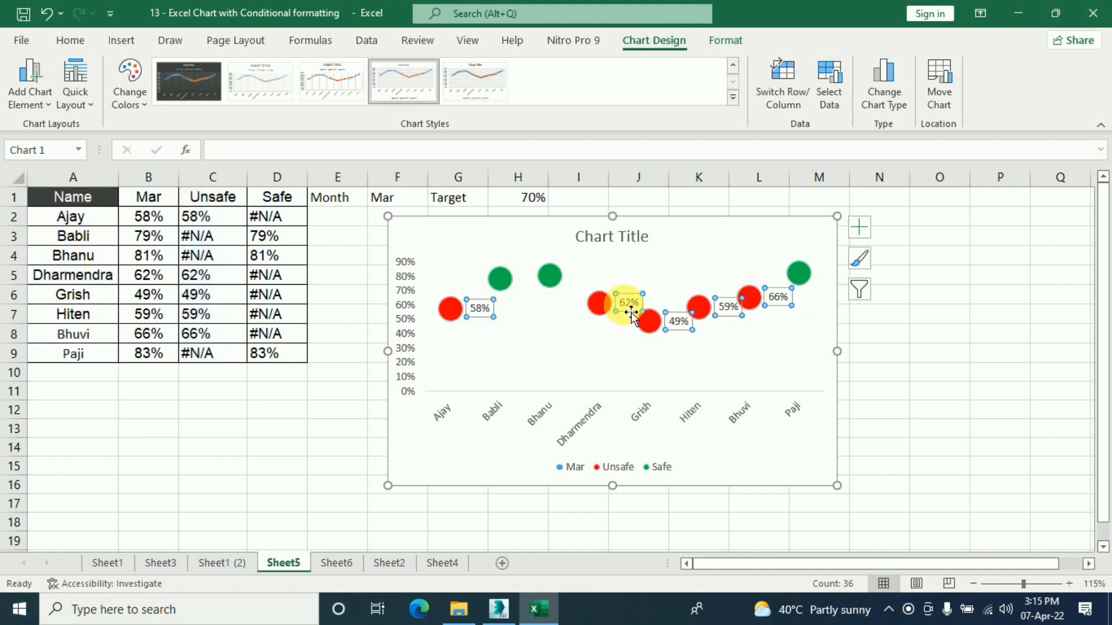
{"action": "right_click", "coordinate": [631, 314]}
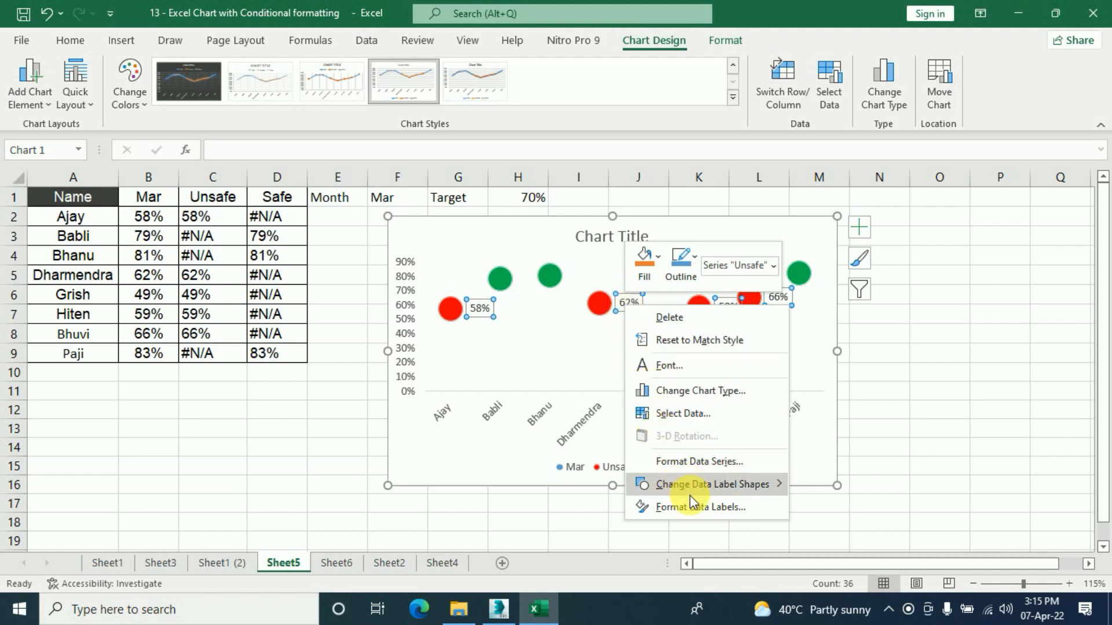
{"action": "left_click", "coordinate": [700, 507]}
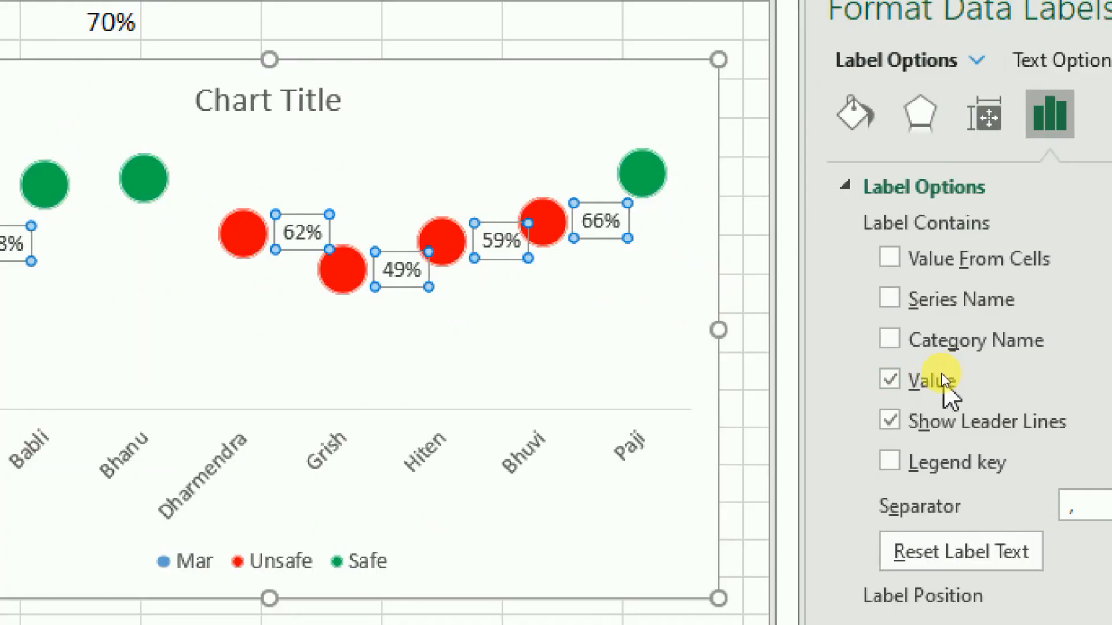
{"action": "left_click", "coordinate": [890, 341]}
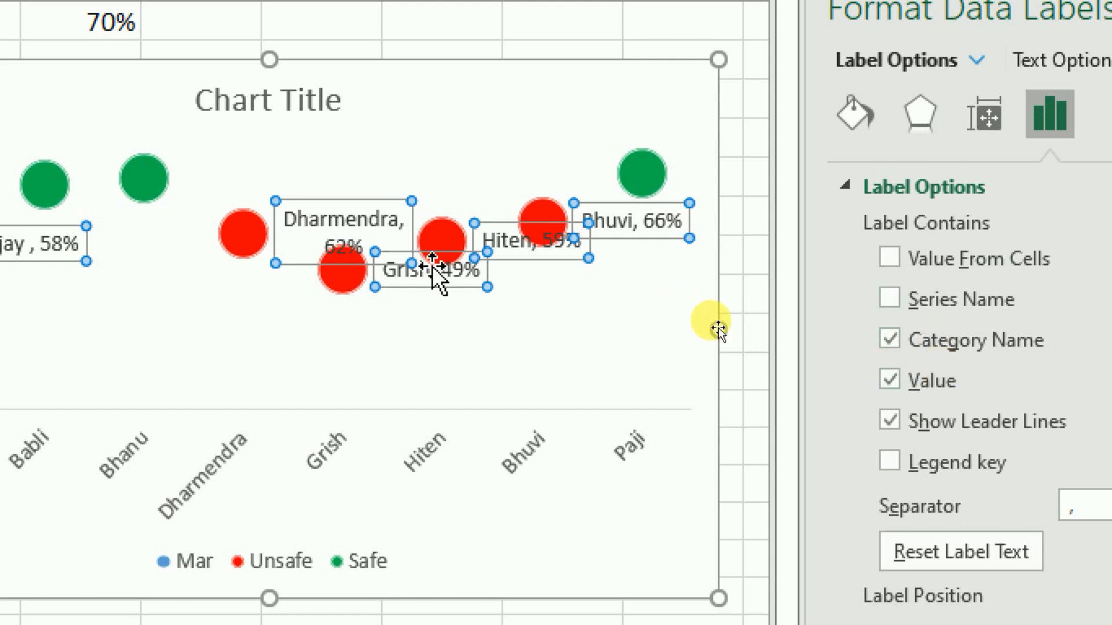
{"action": "left_click", "coordinate": [889, 380]}
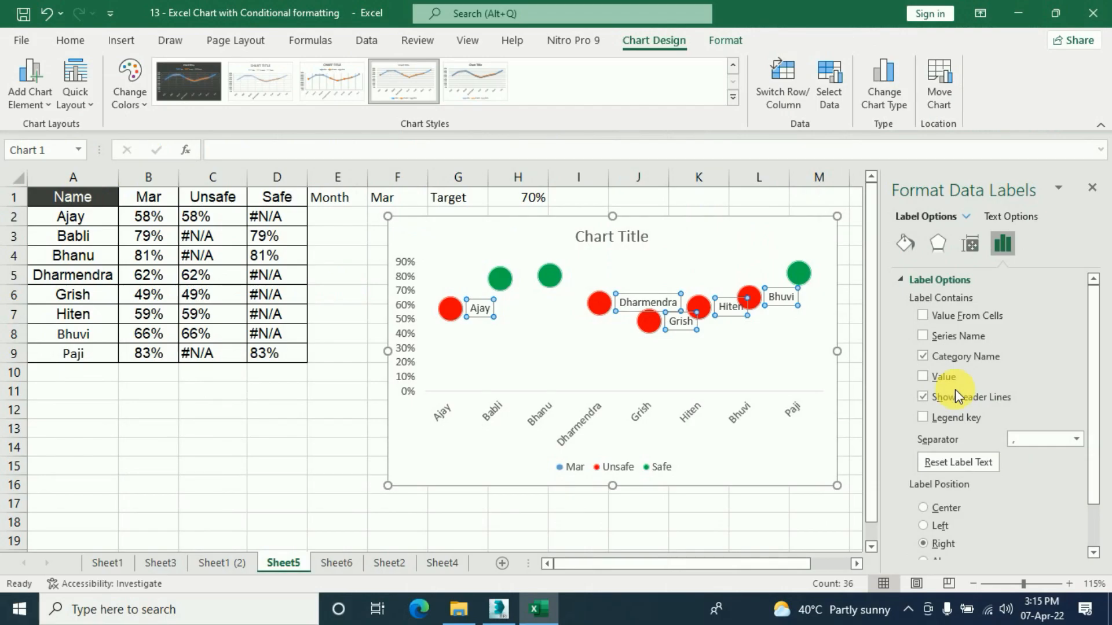
{"action": "scroll", "coordinate": [976, 430], "scroll_direction": "down", "scroll_amount": 2}
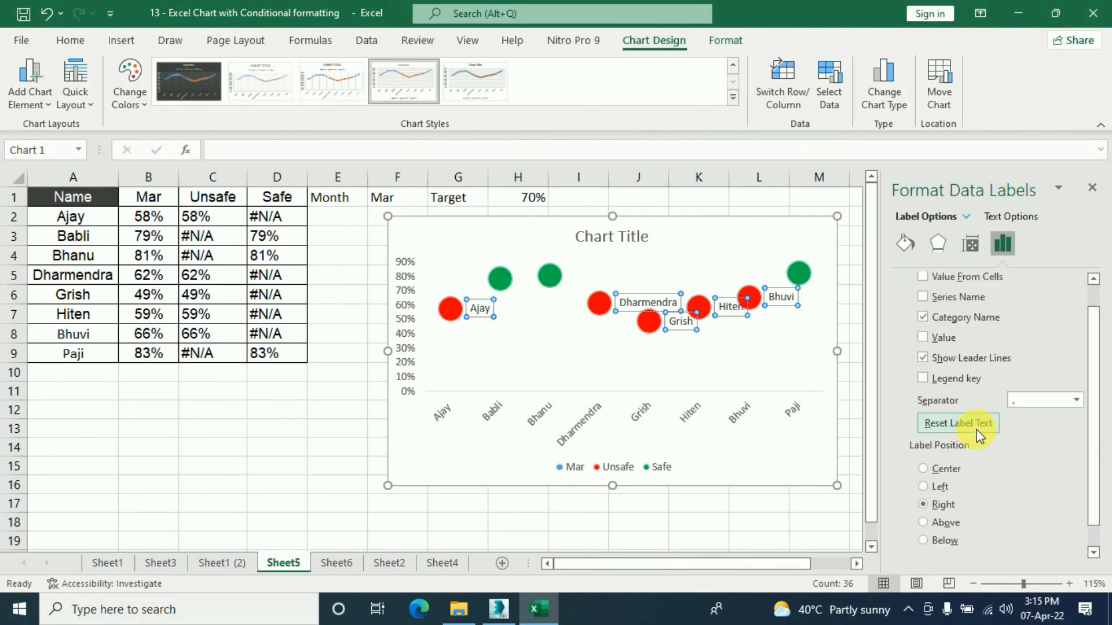
{"action": "scroll", "coordinate": [976, 429], "scroll_direction": "down", "scroll_amount": 1}
{"action": "left_click", "coordinate": [927, 525]}
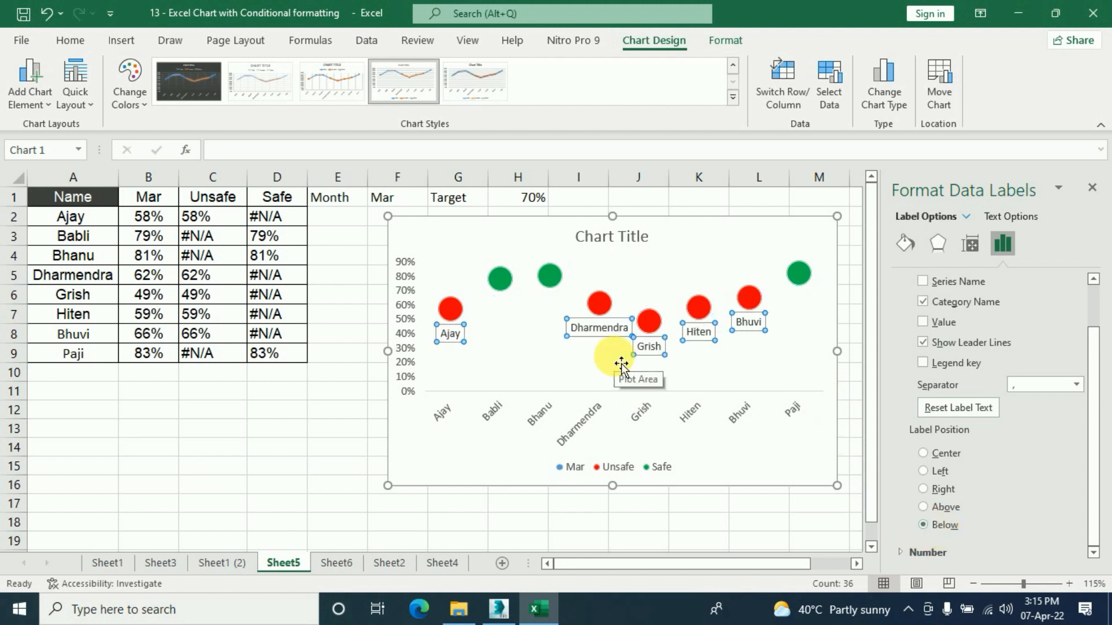
{"action": "left_click", "coordinate": [1093, 189]}
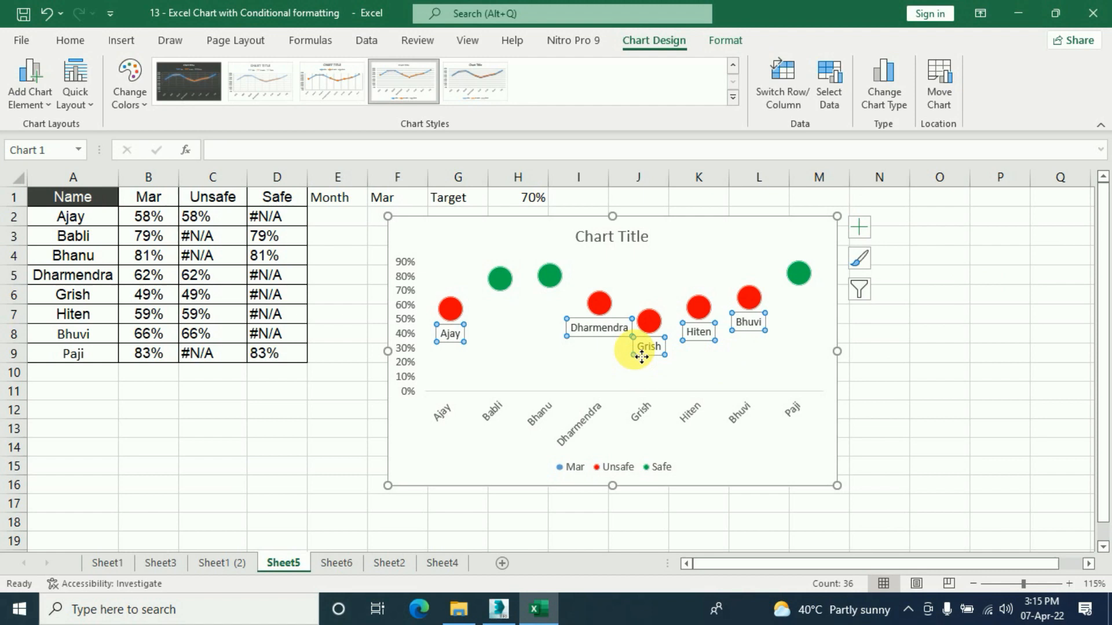
Step: Add data labels to the Safe series
{"action": "left_click", "coordinate": [505, 282]}
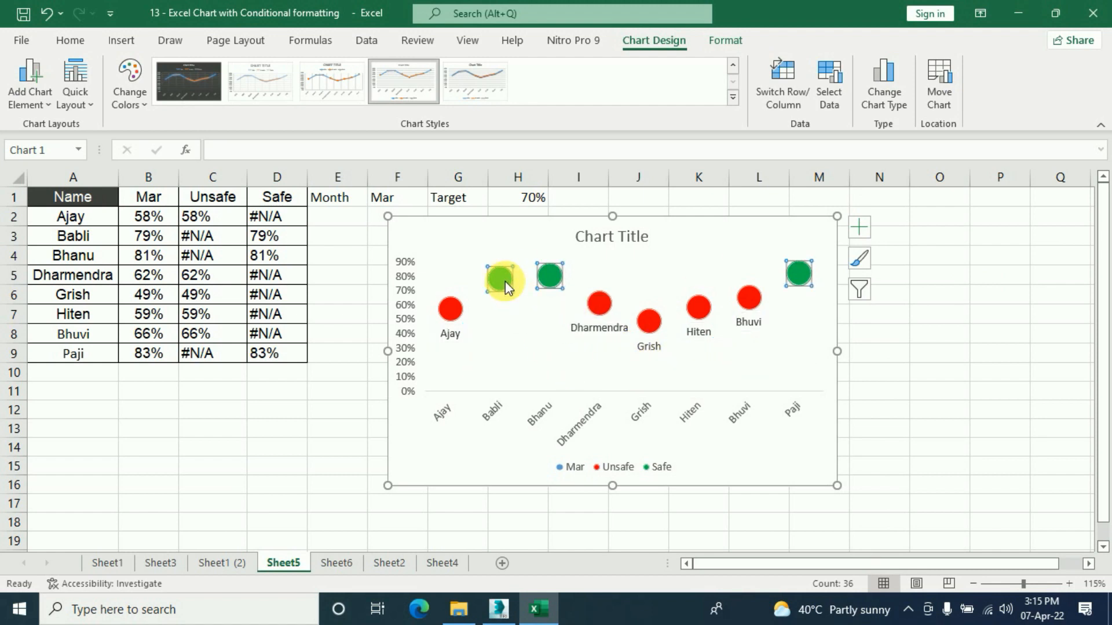
{"action": "right_click", "coordinate": [505, 281]}
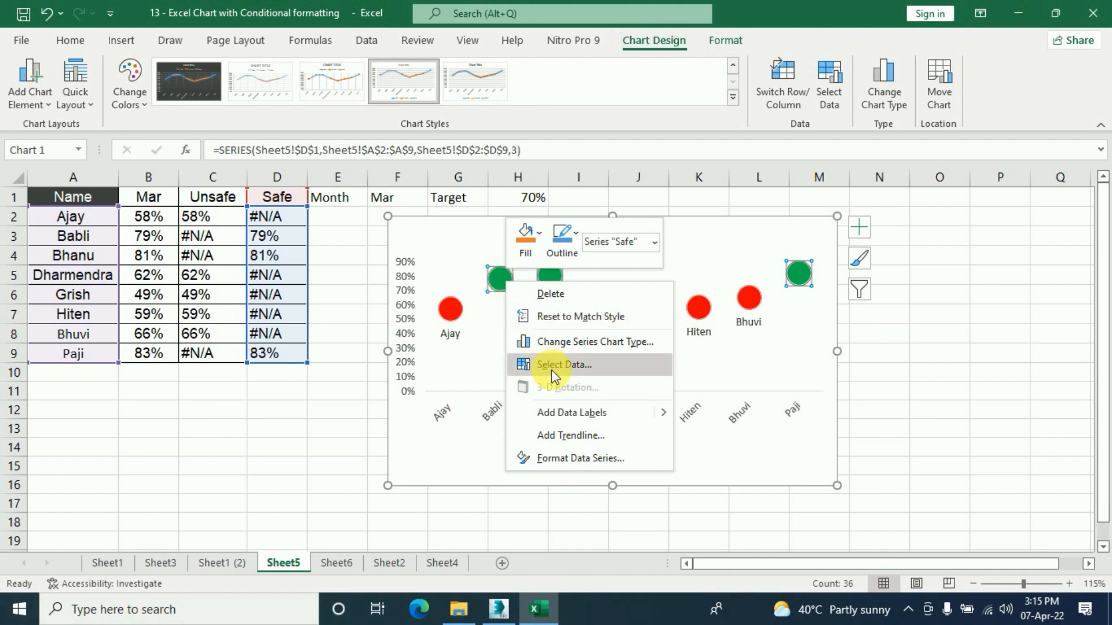
{"action": "left_click", "coordinate": [572, 413]}
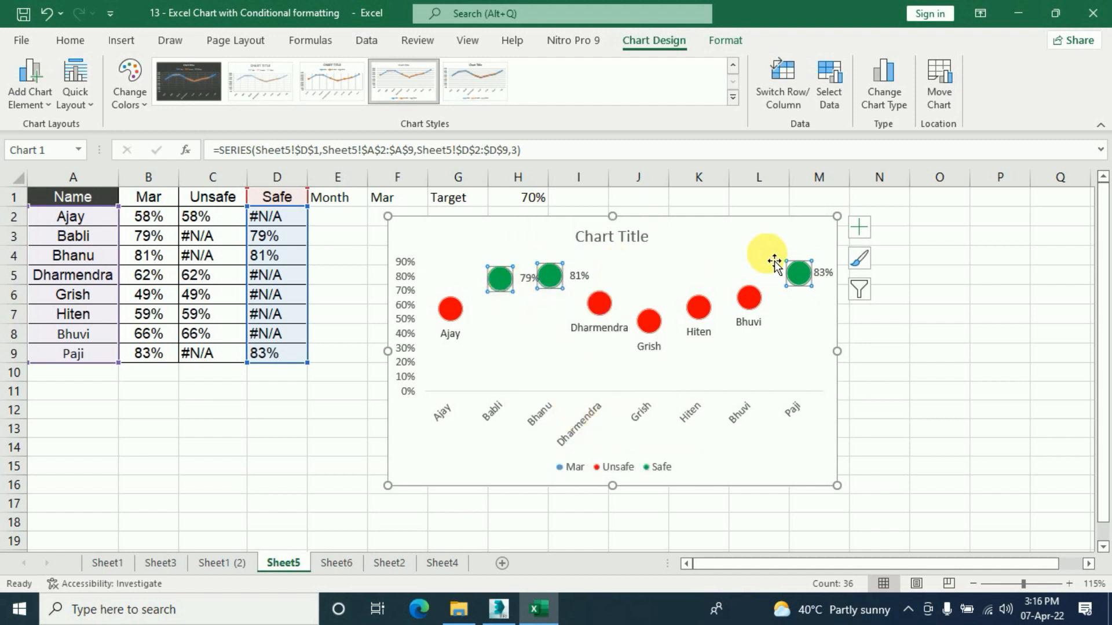
Step: Make the Safe data labels show the category name instead of the value and position them above the markers
{"action": "left_click", "coordinate": [536, 288]}
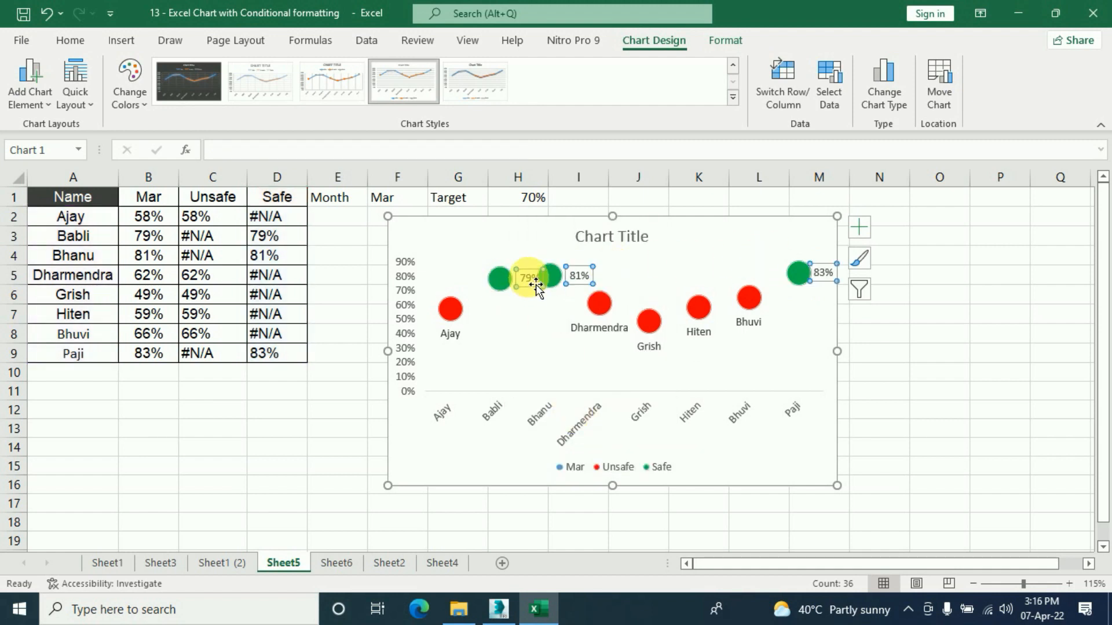
{"action": "right_click", "coordinate": [583, 274]}
{"action": "left_click", "coordinate": [653, 477]}
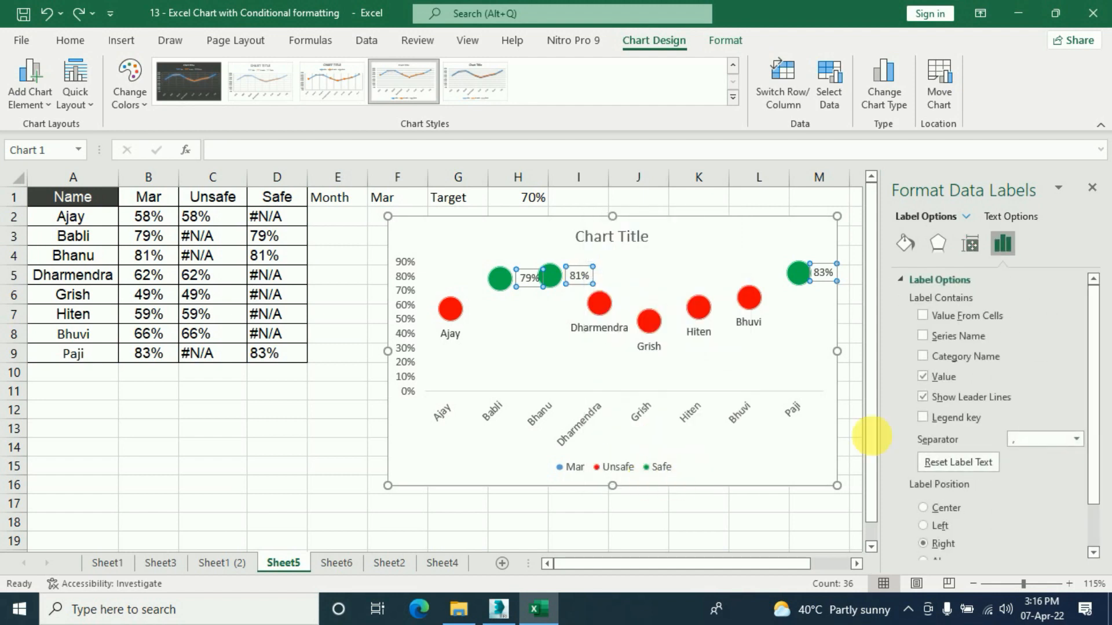
{"action": "left_click", "coordinate": [923, 357]}
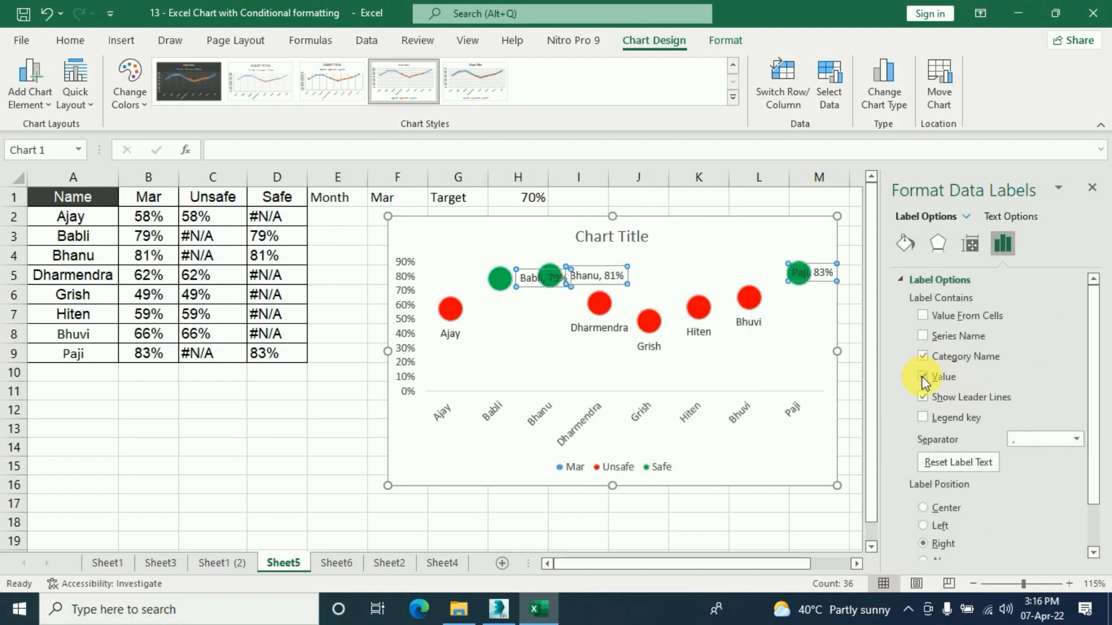
{"action": "left_click", "coordinate": [922, 378]}
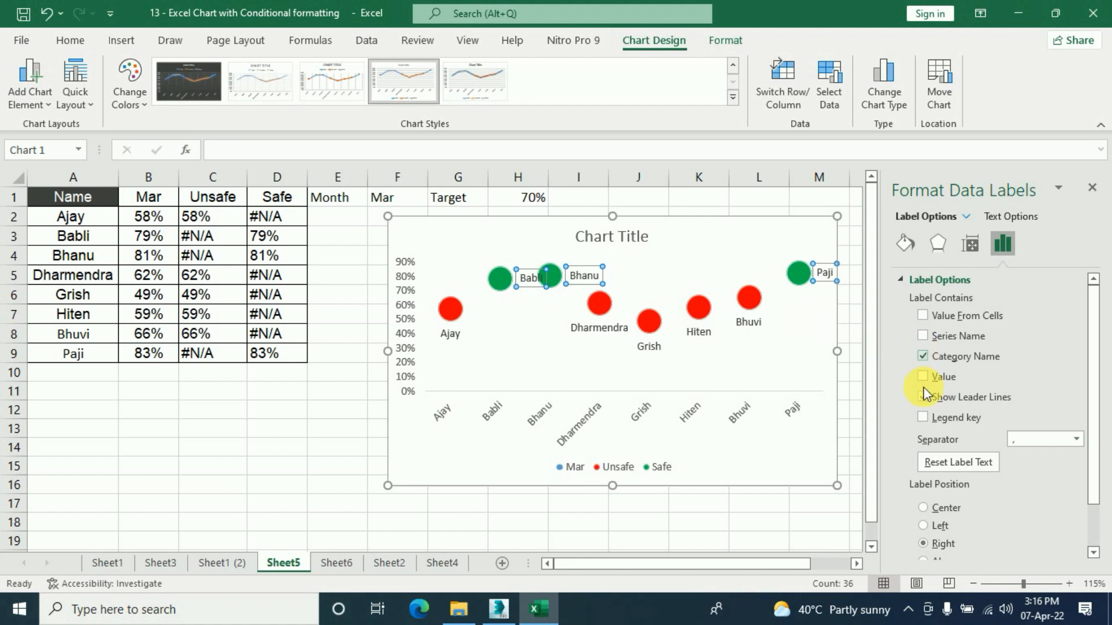
{"action": "scroll", "coordinate": [967, 492], "scroll_direction": "down", "scroll_amount": 2}
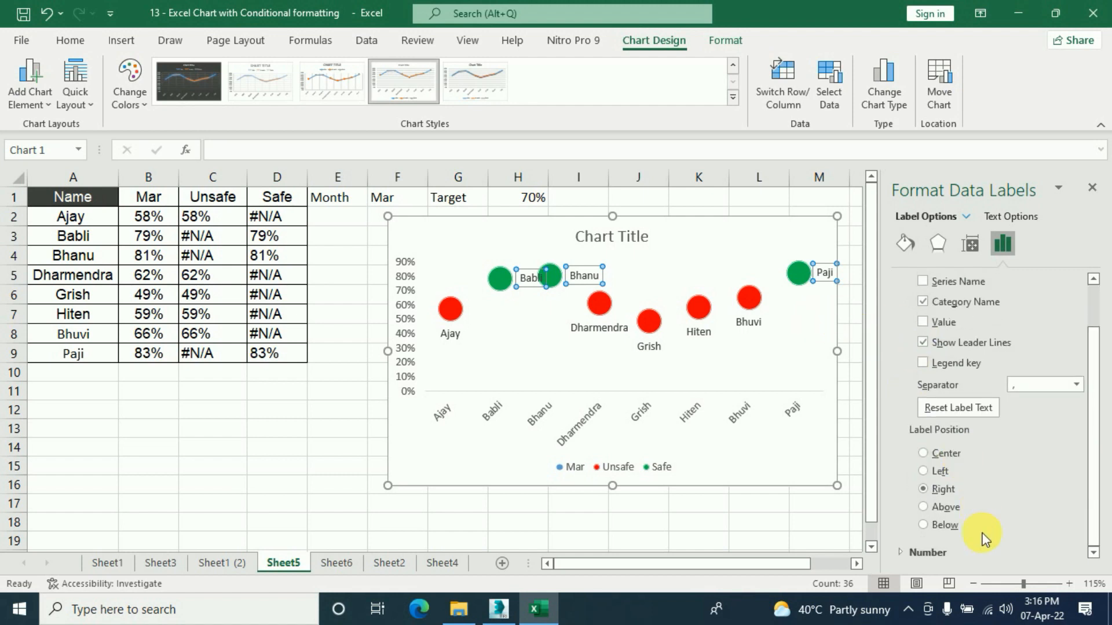
{"action": "left_click", "coordinate": [924, 508]}
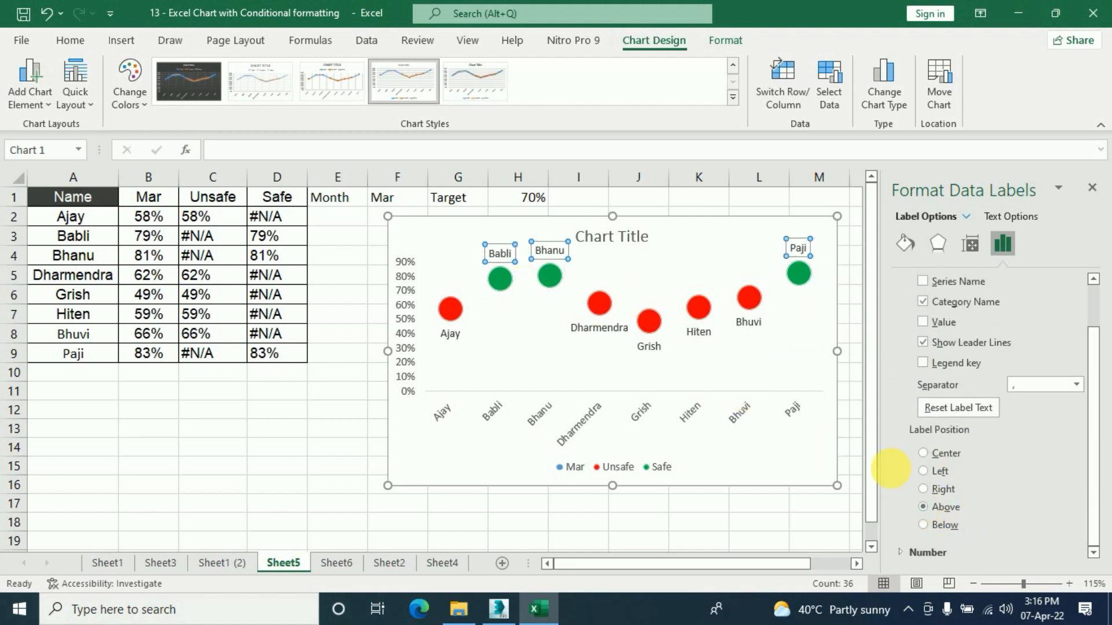
{"action": "left_click", "coordinate": [1092, 187]}
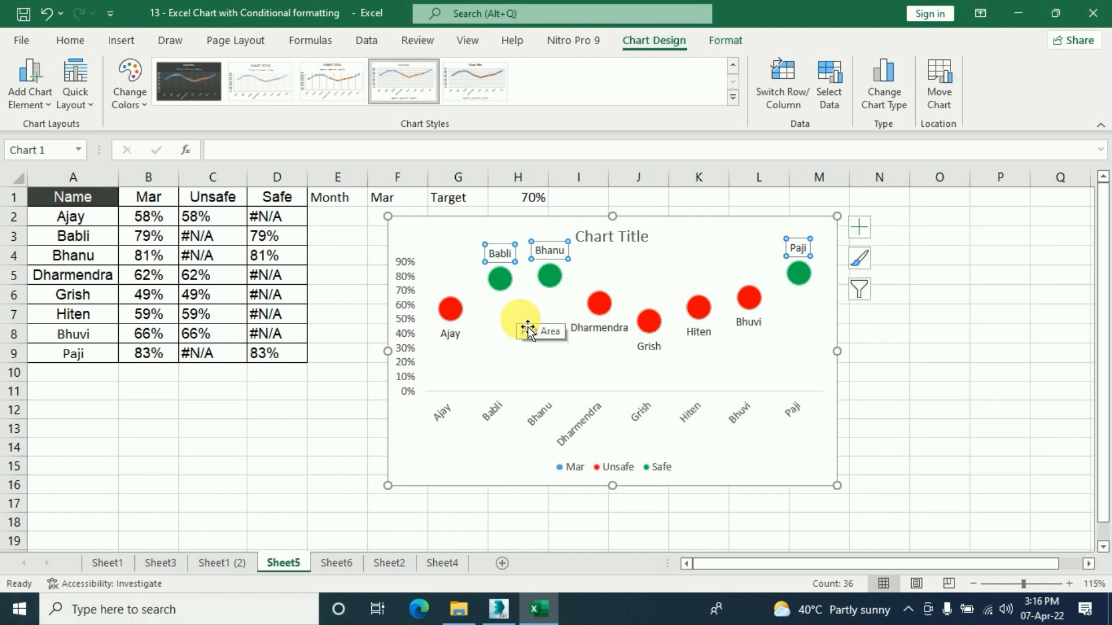
Step: Change the shape of the Unsafe data labels to an oval speech bubble
{"action": "left_click", "coordinate": [602, 327]}
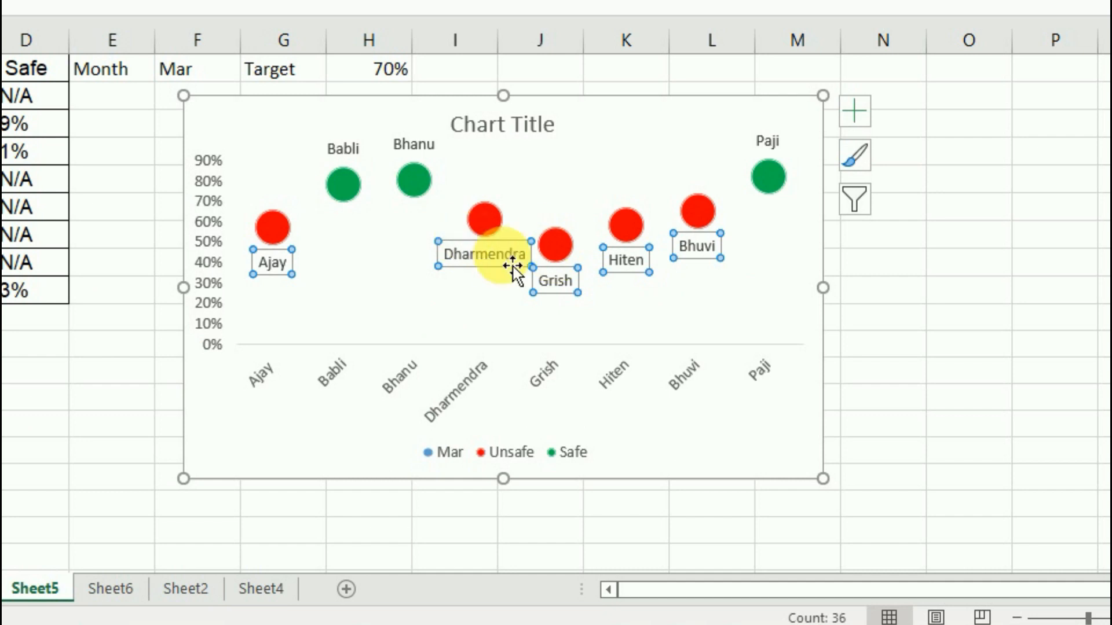
{"action": "right_click", "coordinate": [501, 259]}
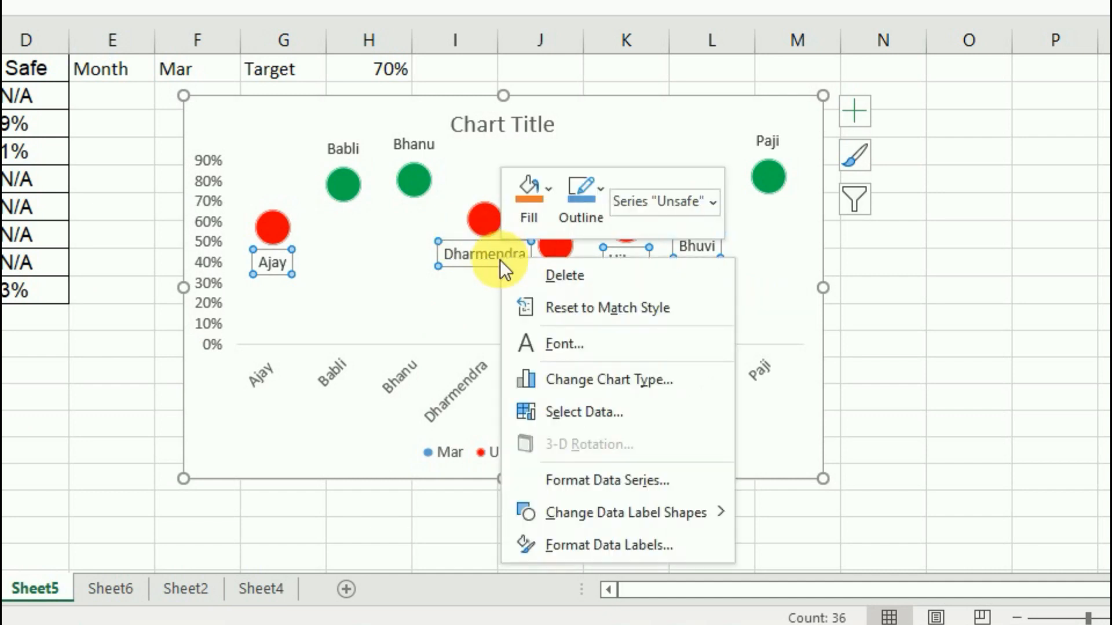
{"action": "mouse_move", "coordinate": [574, 515]}
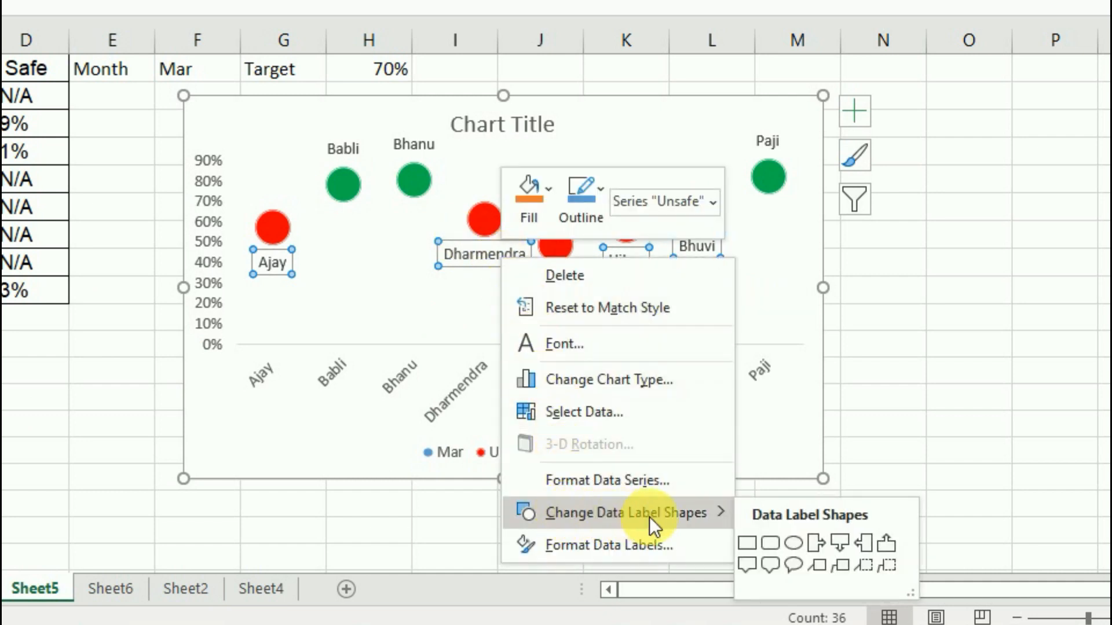
{"action": "left_click", "coordinate": [794, 565]}
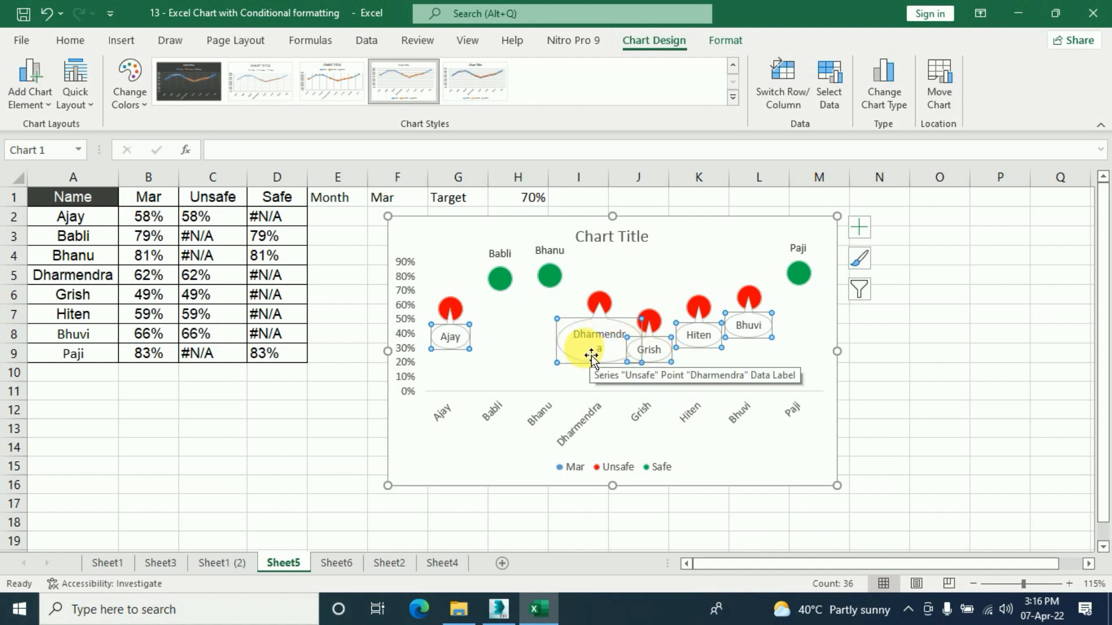
Step: Fill the Unsafe data labels with red and set their font colour to white
{"action": "left_click", "coordinate": [80, 42]}
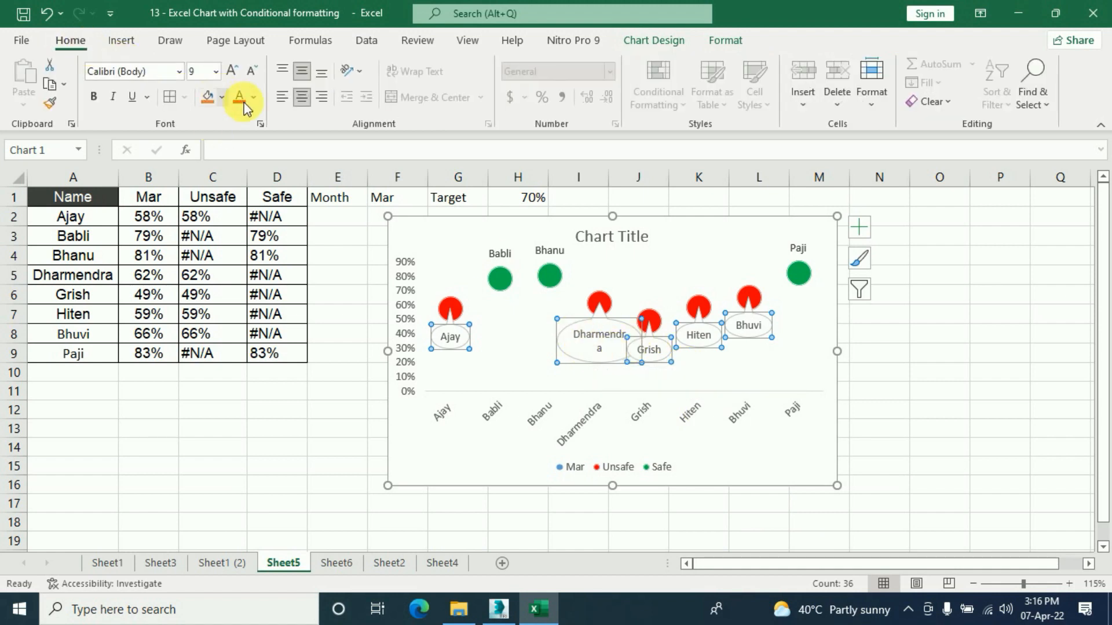
{"action": "left_click", "coordinate": [223, 98]}
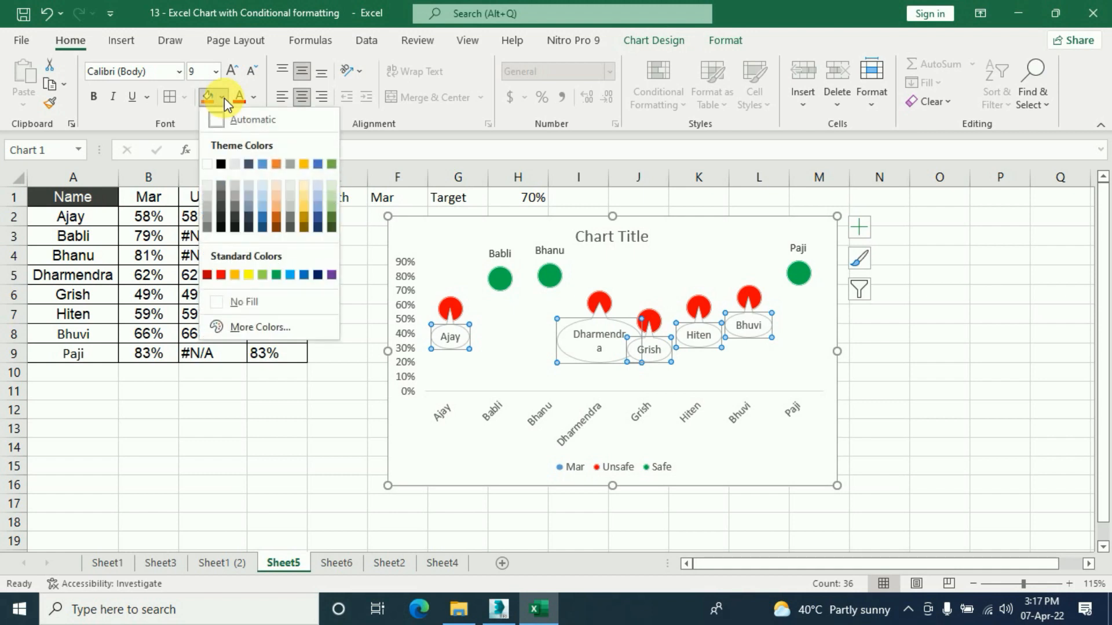
{"action": "left_click", "coordinate": [222, 276]}
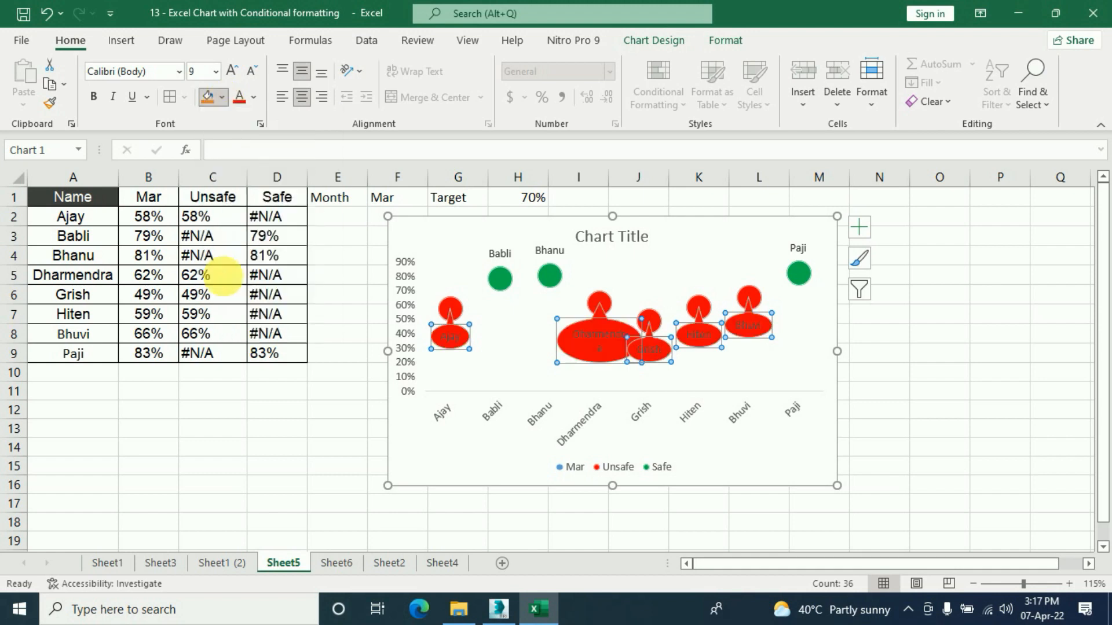
{"action": "left_click", "coordinate": [541, 277]}
{"action": "left_click", "coordinate": [590, 354]}
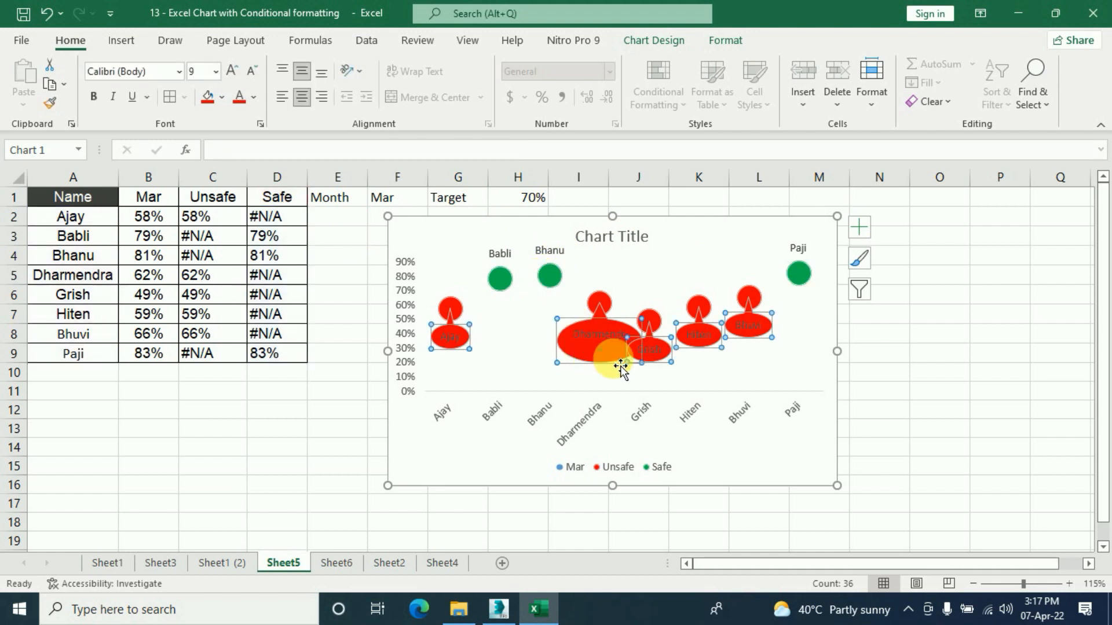
{"action": "left_click", "coordinate": [259, 102]}
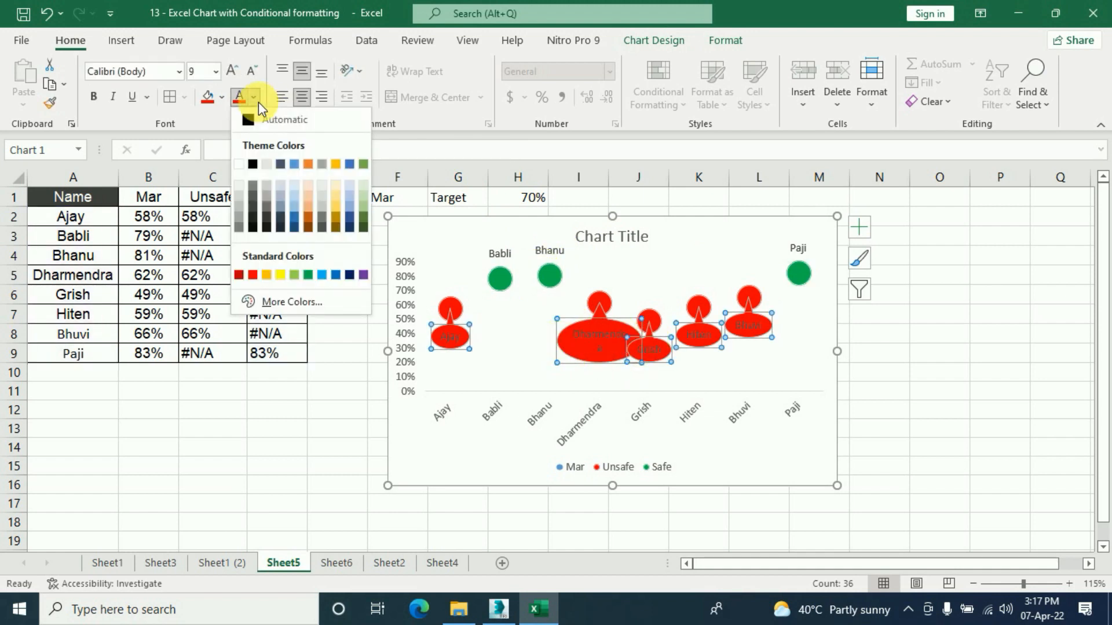
{"action": "left_click", "coordinate": [243, 167]}
Step: Change the shape of the Safe data labels to an oval speech bubble
{"action": "left_click", "coordinate": [500, 278]}
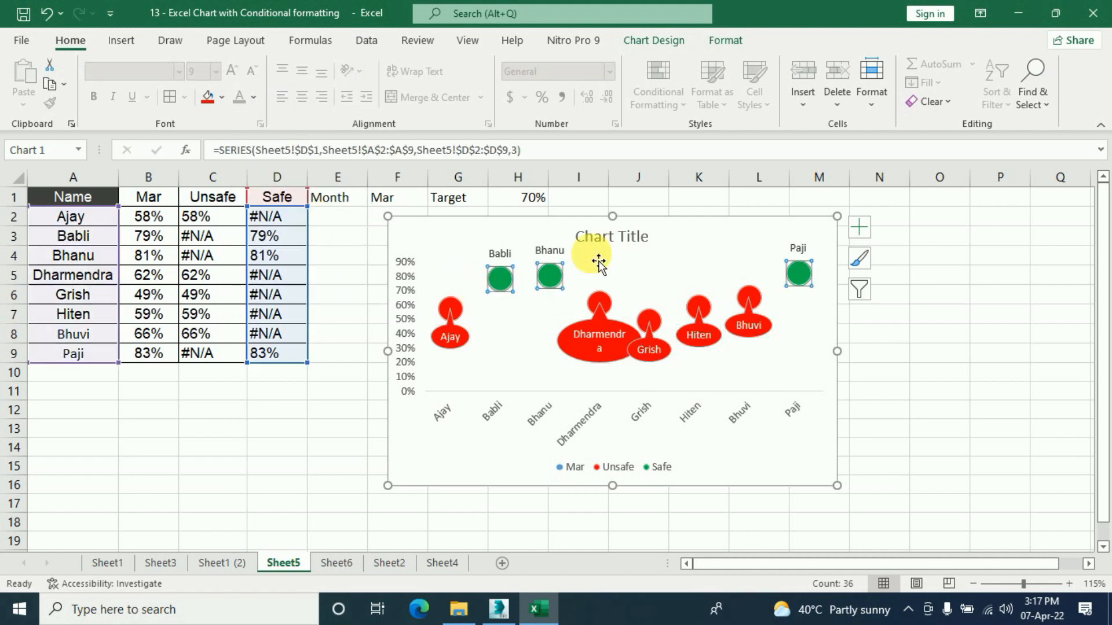
{"action": "left_click", "coordinate": [553, 252]}
{"action": "right_click", "coordinate": [564, 259]}
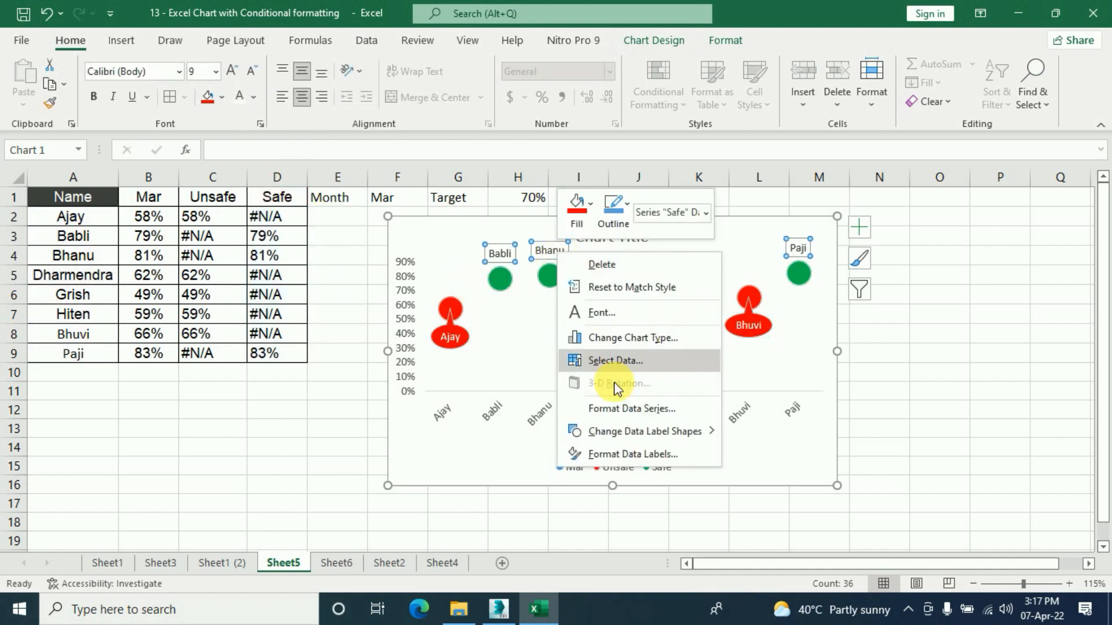
{"action": "left_click", "coordinate": [625, 447]}
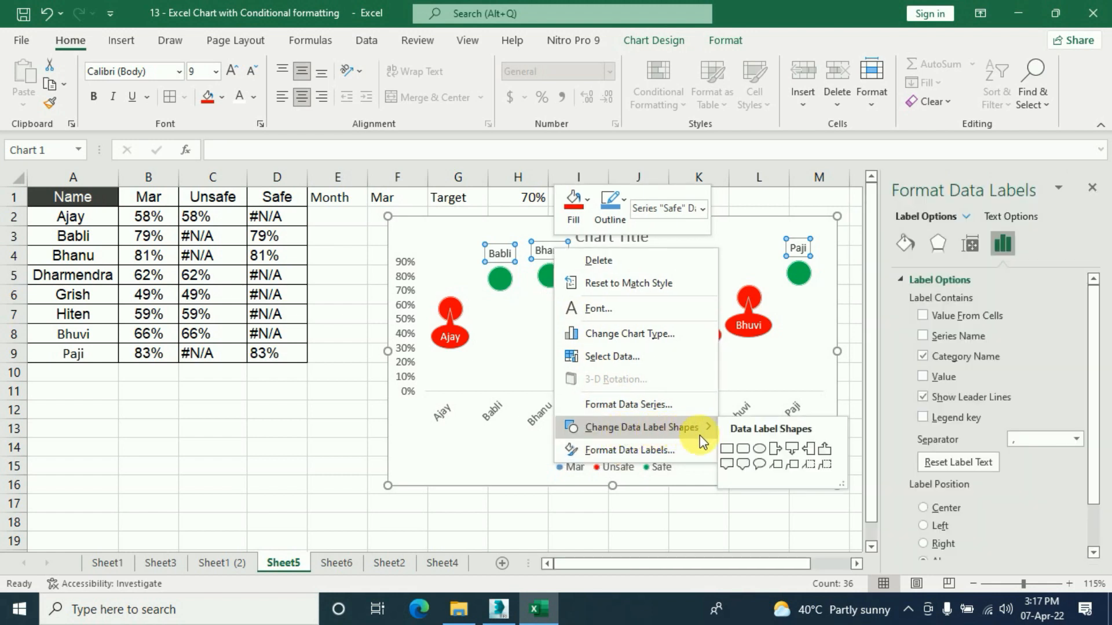
{"action": "left_click", "coordinate": [764, 468]}
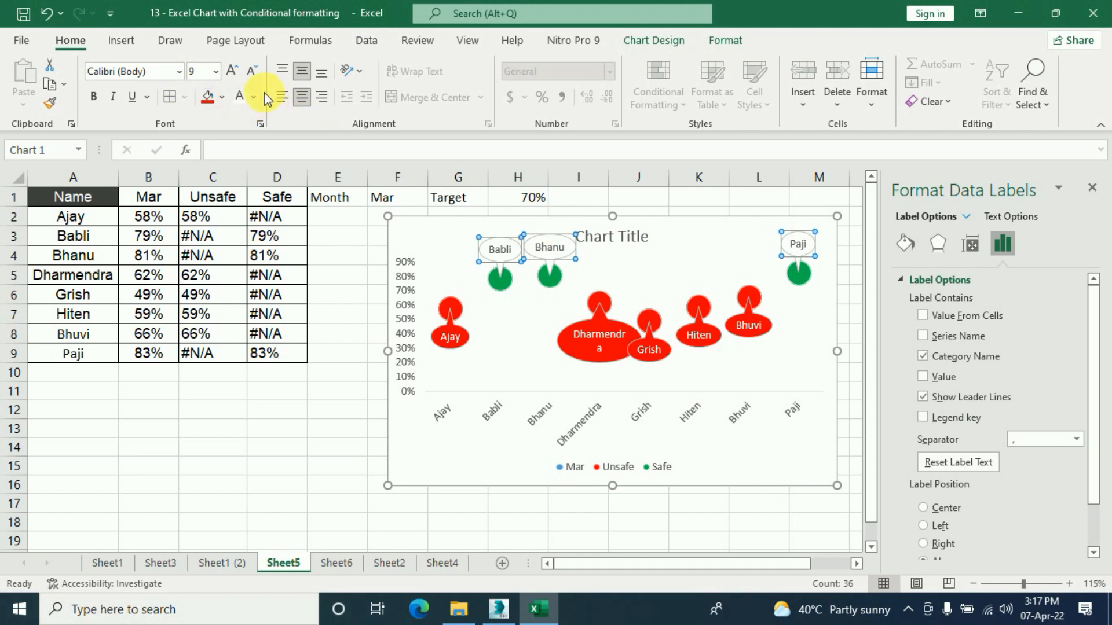
Step: Fill the Safe data labels with green and close the label formatting
{"action": "left_click", "coordinate": [222, 94]}
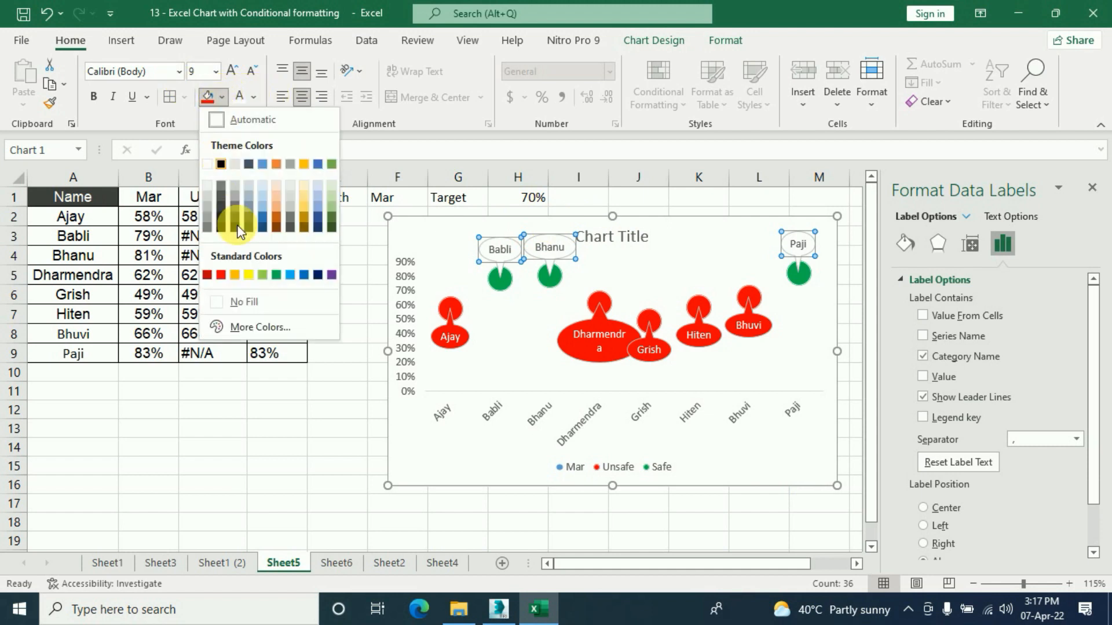
{"action": "left_click", "coordinate": [267, 275]}
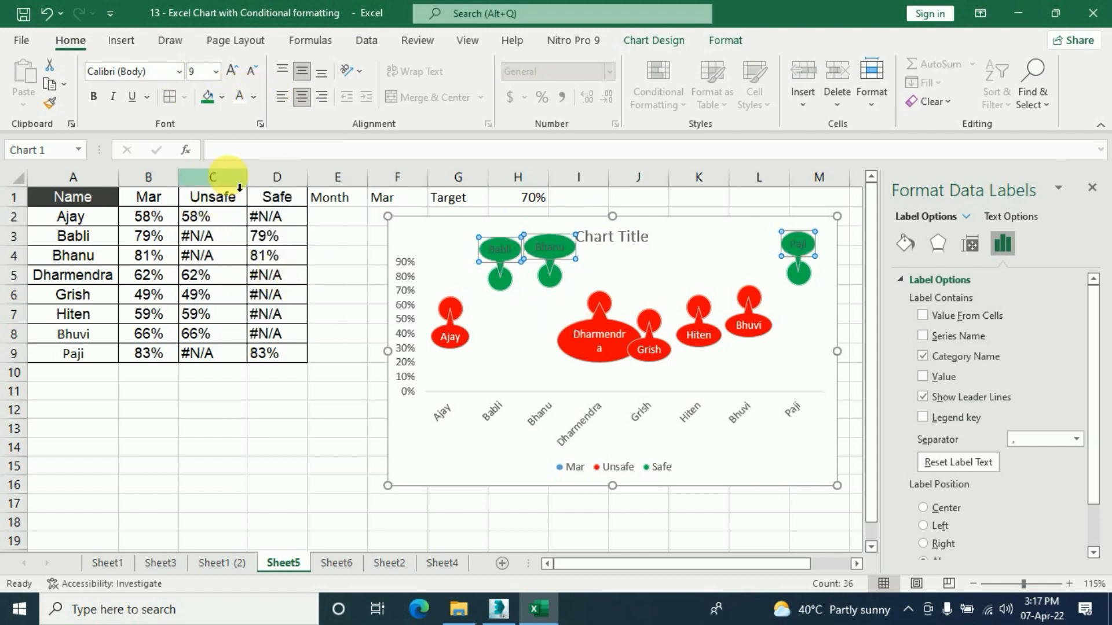
{"action": "left_click", "coordinate": [1092, 187]}
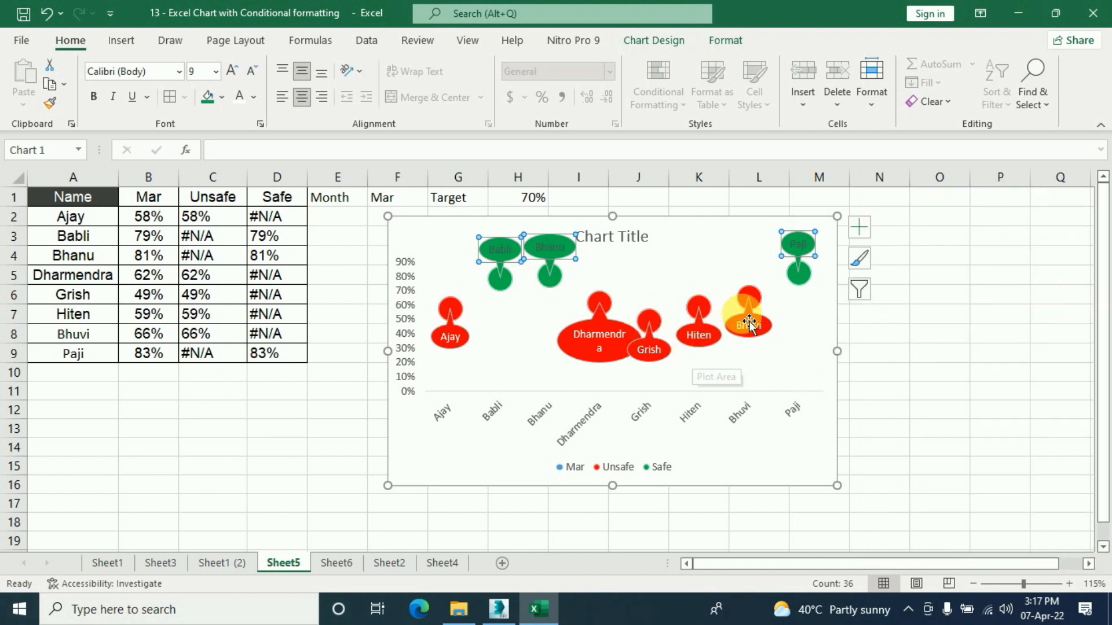
Step: Test the chart by switching the month in F1 to Jun, Jul and finally Sep
{"action": "left_click", "coordinate": [392, 205]}
{"action": "left_click", "coordinate": [434, 200]}
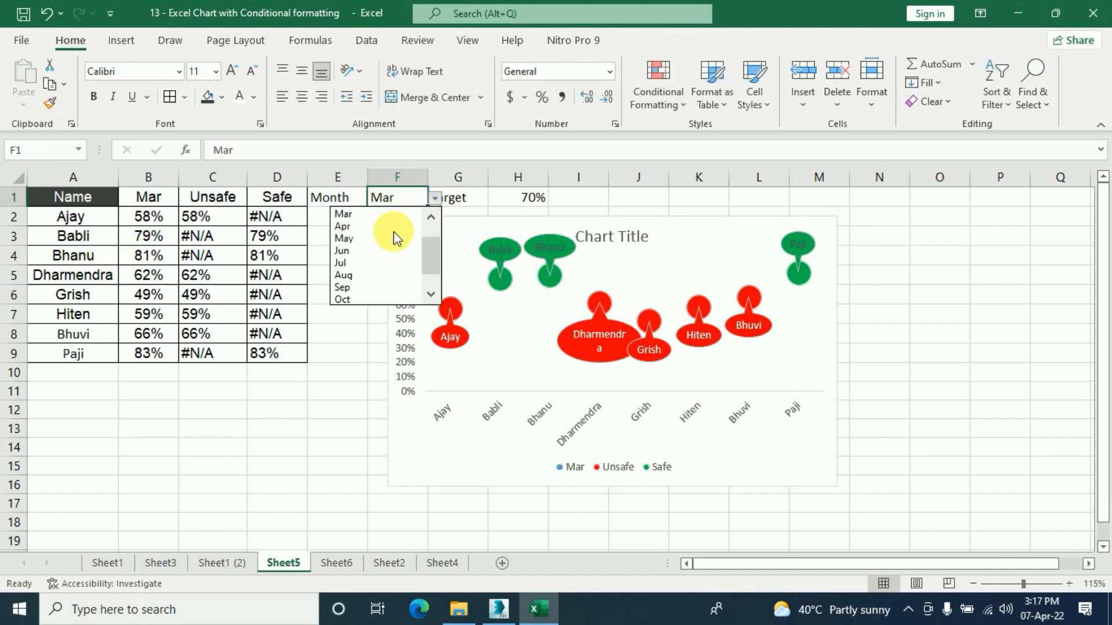
{"action": "left_click", "coordinate": [359, 254]}
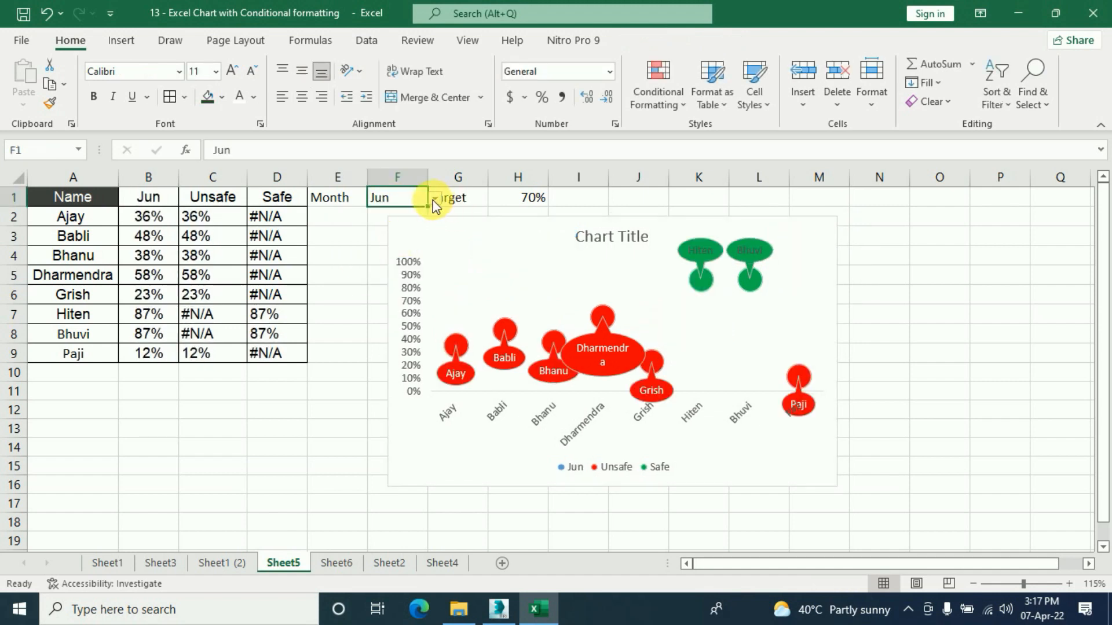
{"action": "left_click", "coordinate": [435, 199]}
{"action": "left_click", "coordinate": [365, 241]}
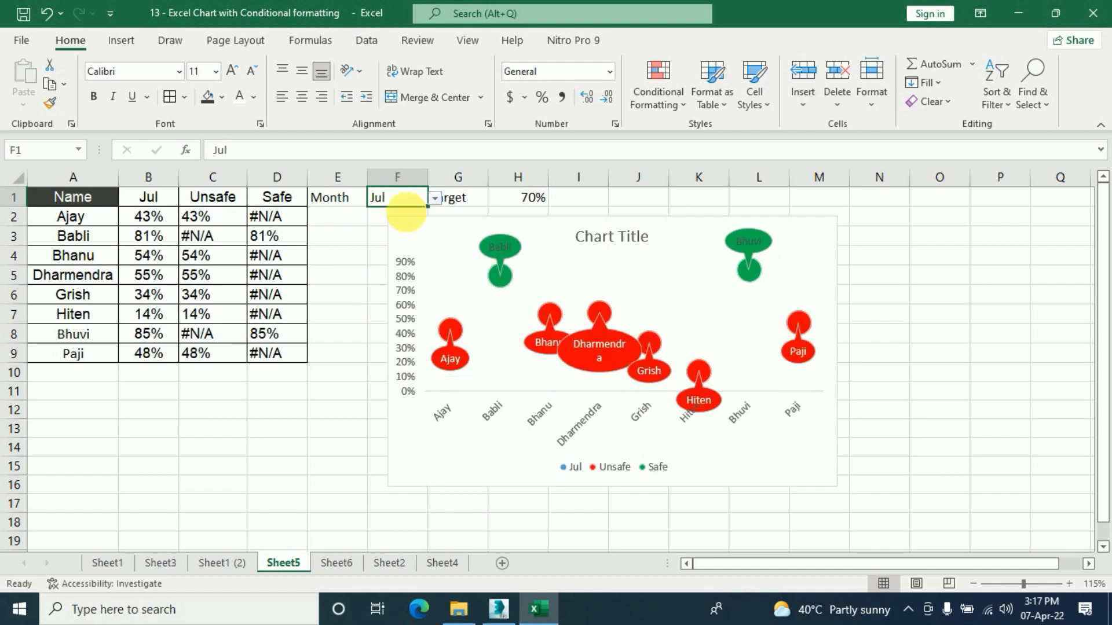
{"action": "left_click", "coordinate": [434, 200]}
{"action": "left_click", "coordinate": [365, 266]}
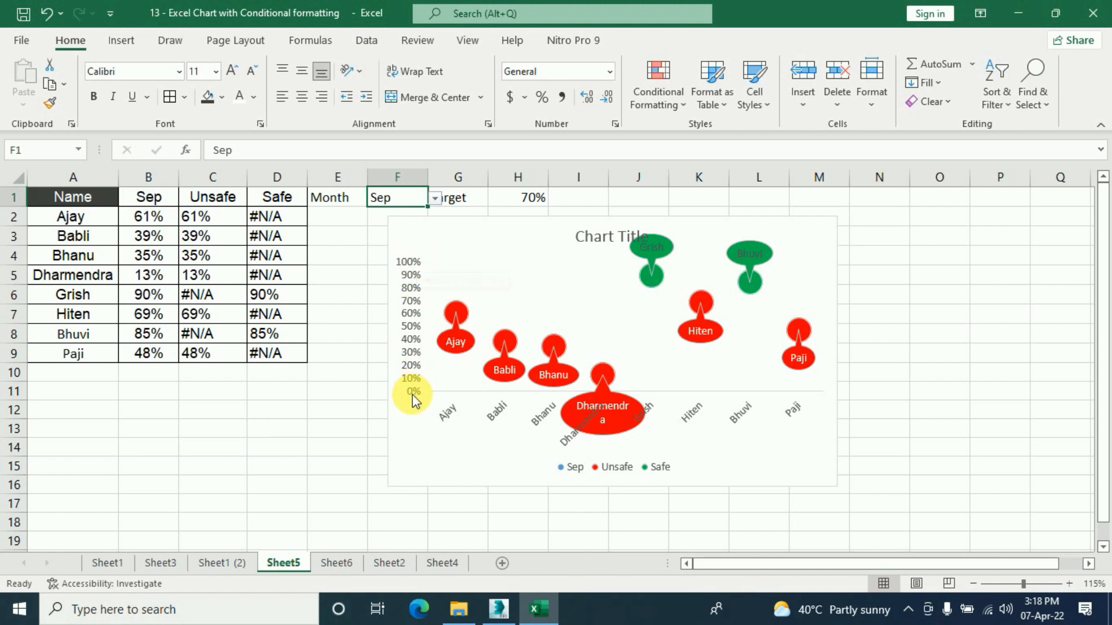
Step: Fix the vertical axis bounds at a minimum of 0 and a maximum of 1, and close the axis formatting
{"action": "left_click", "coordinate": [414, 315]}
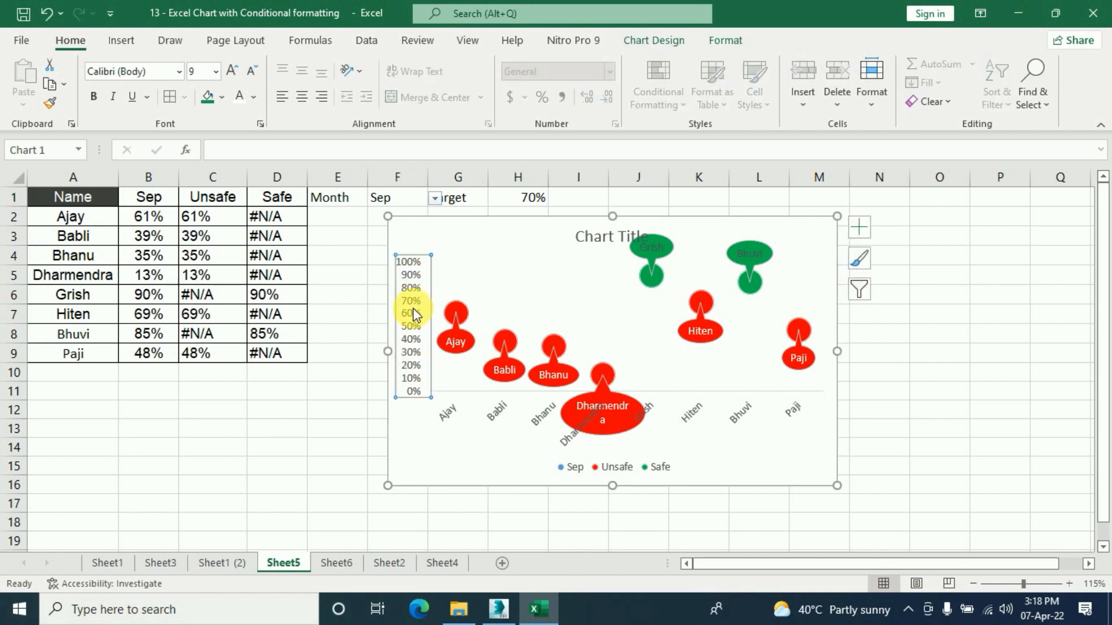
{"action": "right_click", "coordinate": [412, 308]}
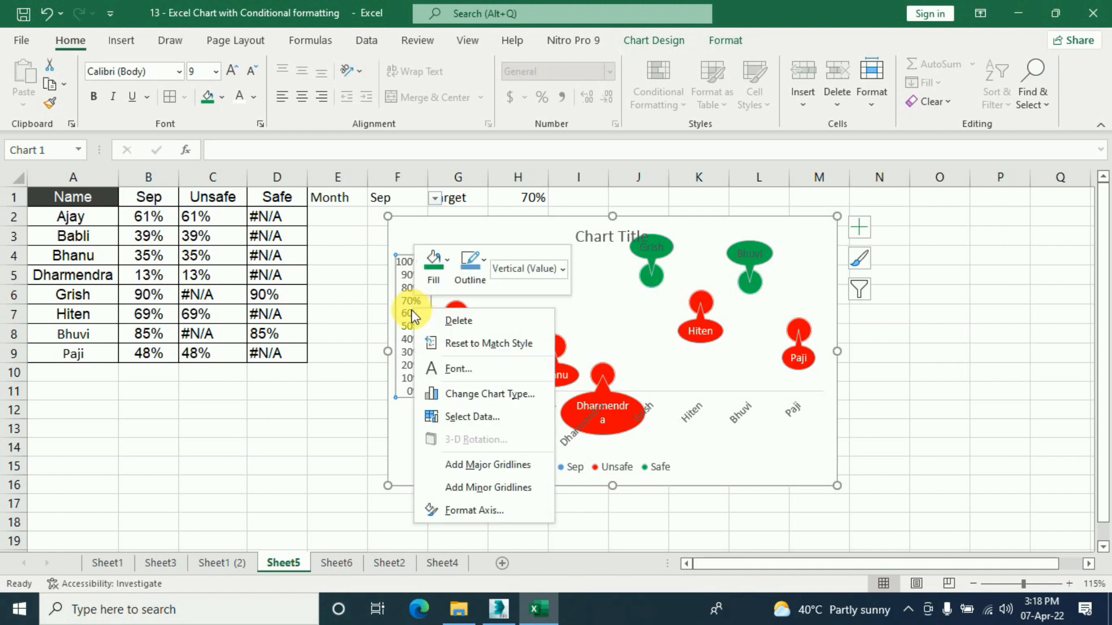
{"action": "left_click", "coordinate": [475, 512]}
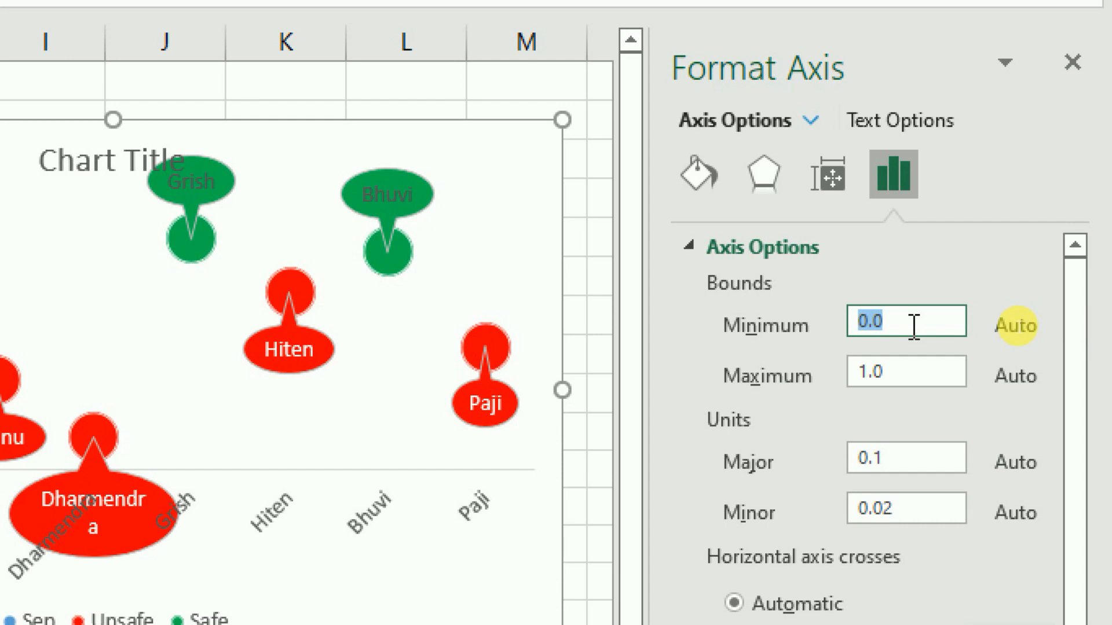
{"action": "type", "text": "0"}
{"action": "key", "text": "Return"}
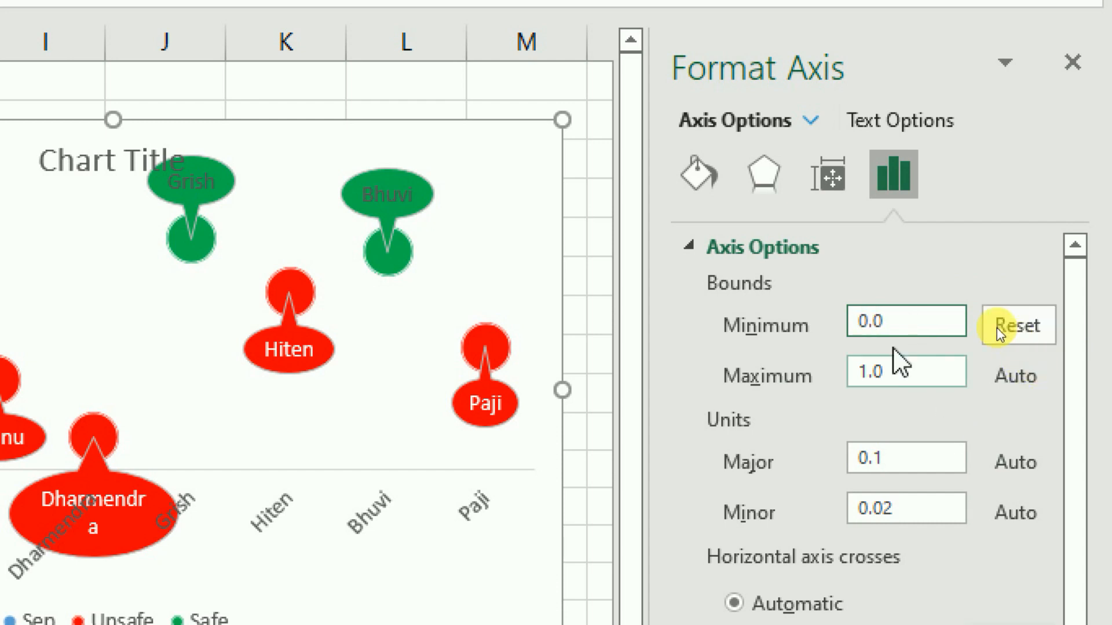
{"action": "left_click_drag", "start_coordinate": [888, 374], "coordinate": [831, 378]}
{"action": "type", "text": "1"}
{"action": "key", "text": "Return"}
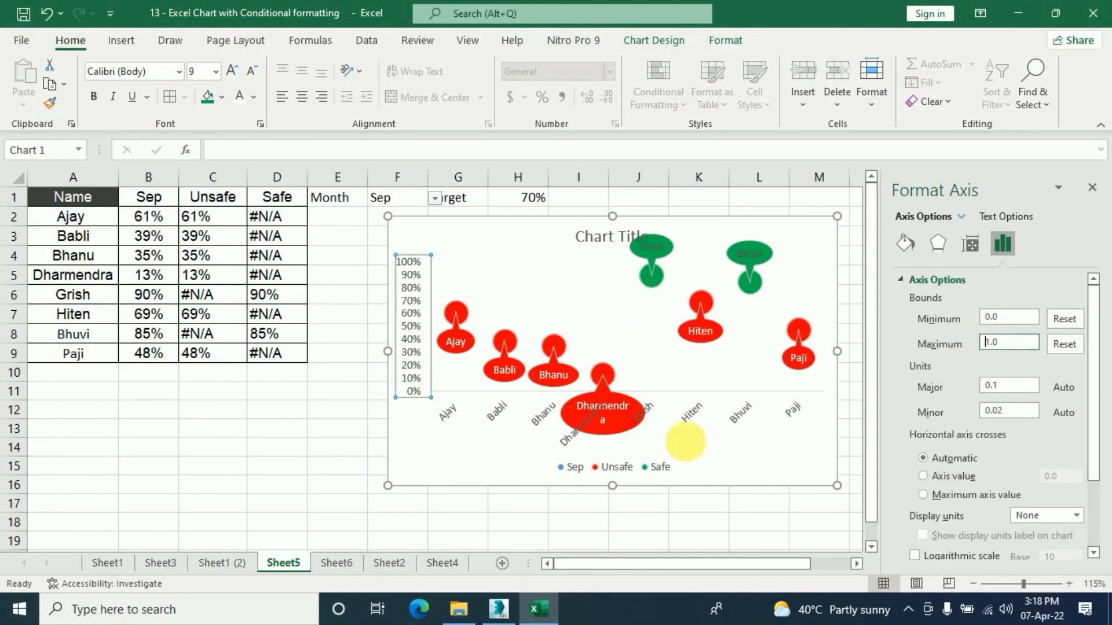
{"action": "left_click", "coordinate": [1092, 187]}
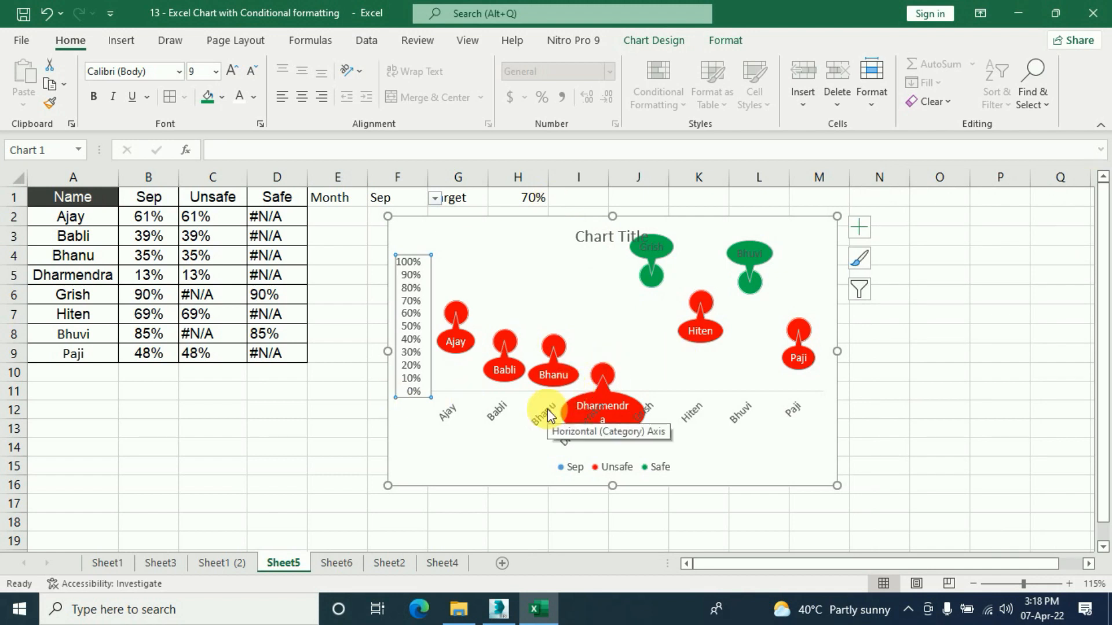
Step: Delete the chart's vertical axis, title, legend and horizontal axis
{"action": "key", "text": "Delete"}
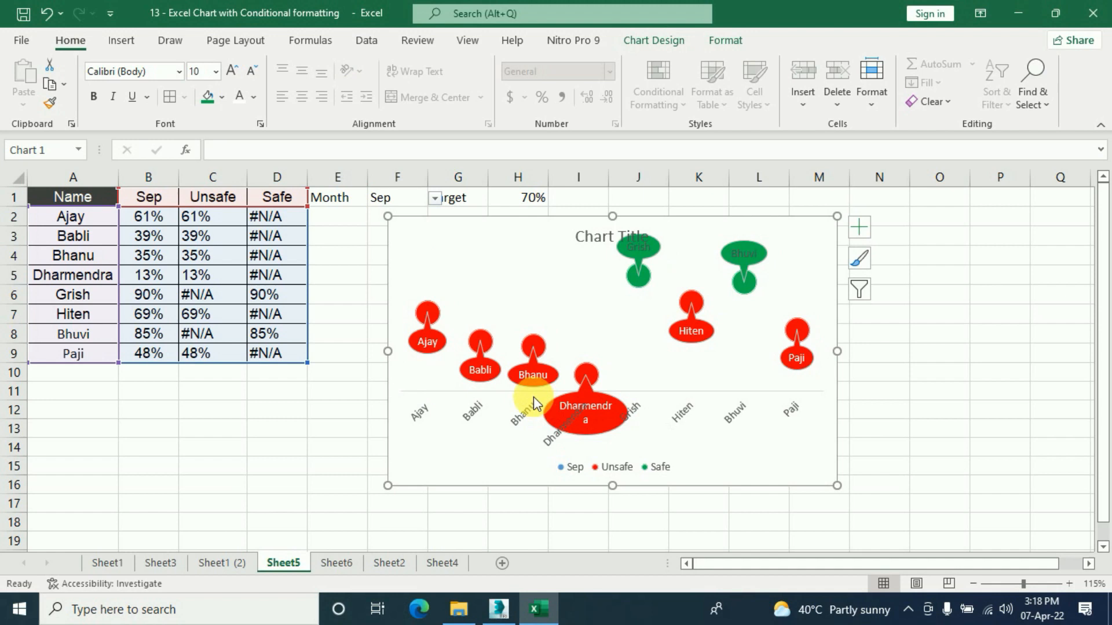
{"action": "left_click", "coordinate": [595, 237]}
{"action": "key", "text": "Delete"}
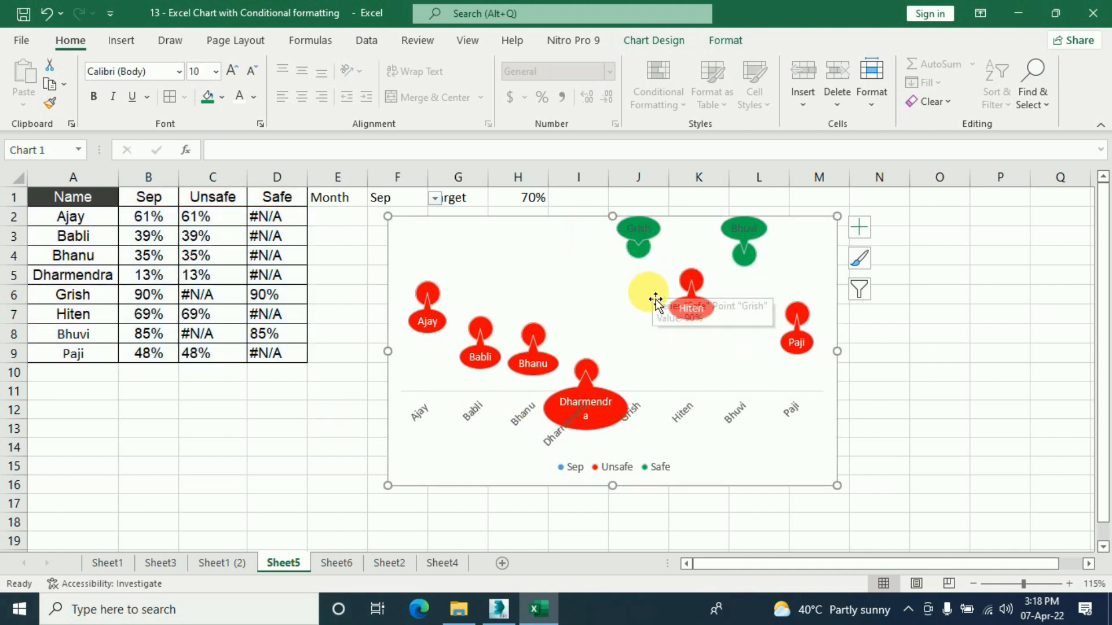
{"action": "left_click", "coordinate": [614, 464]}
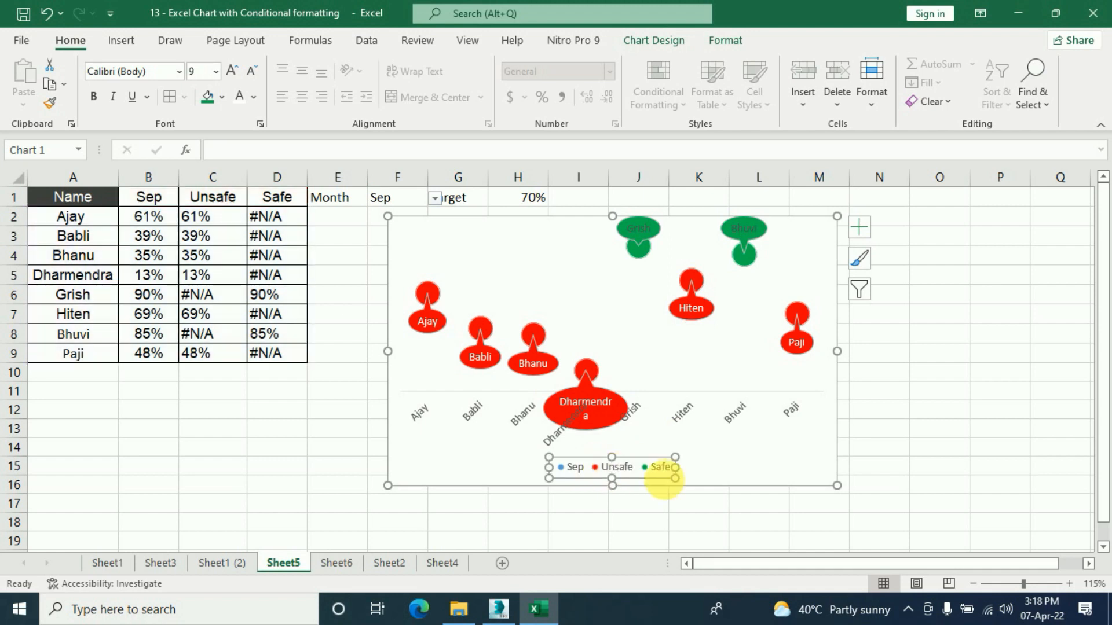
{"action": "key", "text": "Delete"}
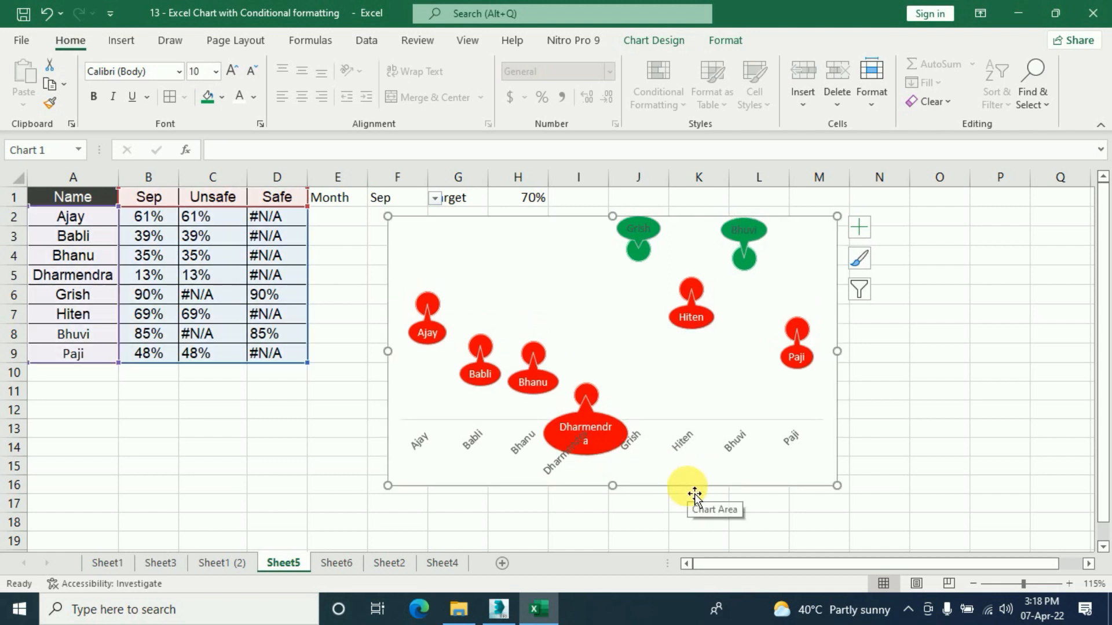
{"action": "left_click", "coordinate": [507, 450]}
{"action": "key", "text": "Delete"}
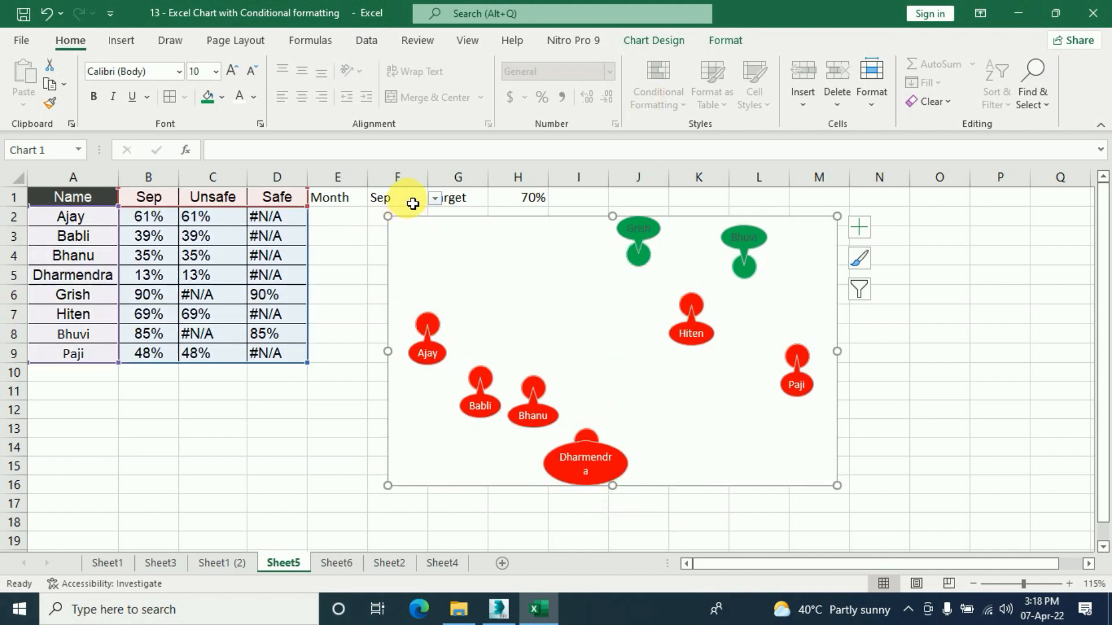
Step: Check the cleaned-up chart by switching the month in F1 to Jul and back to Sep
{"action": "left_click", "coordinate": [435, 198]}
{"action": "left_click", "coordinate": [369, 234]}
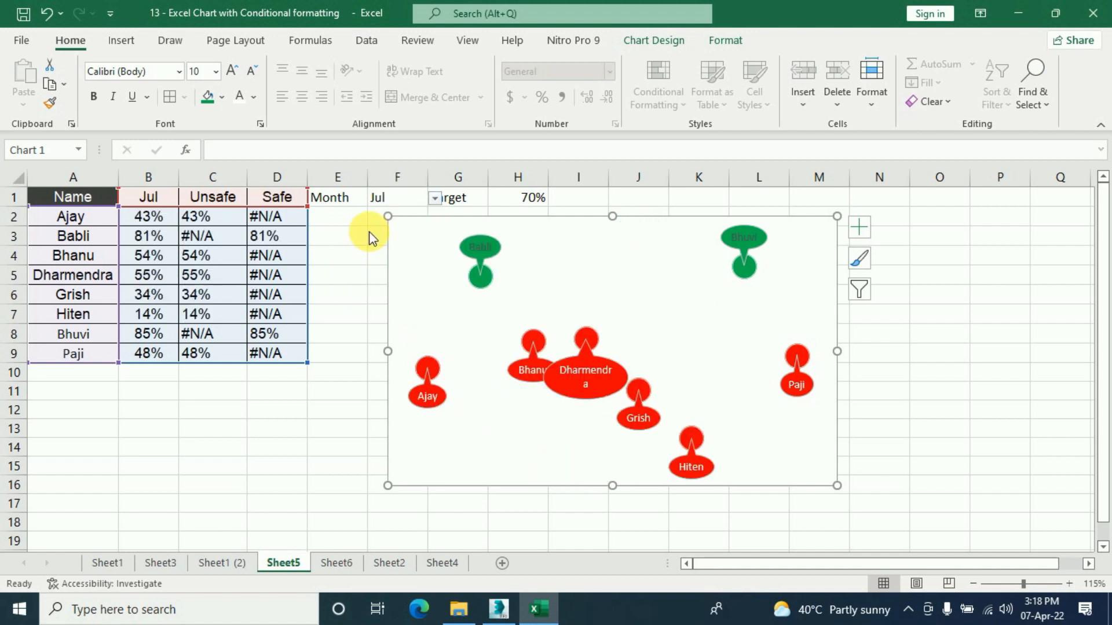
{"action": "left_click", "coordinate": [434, 198]}
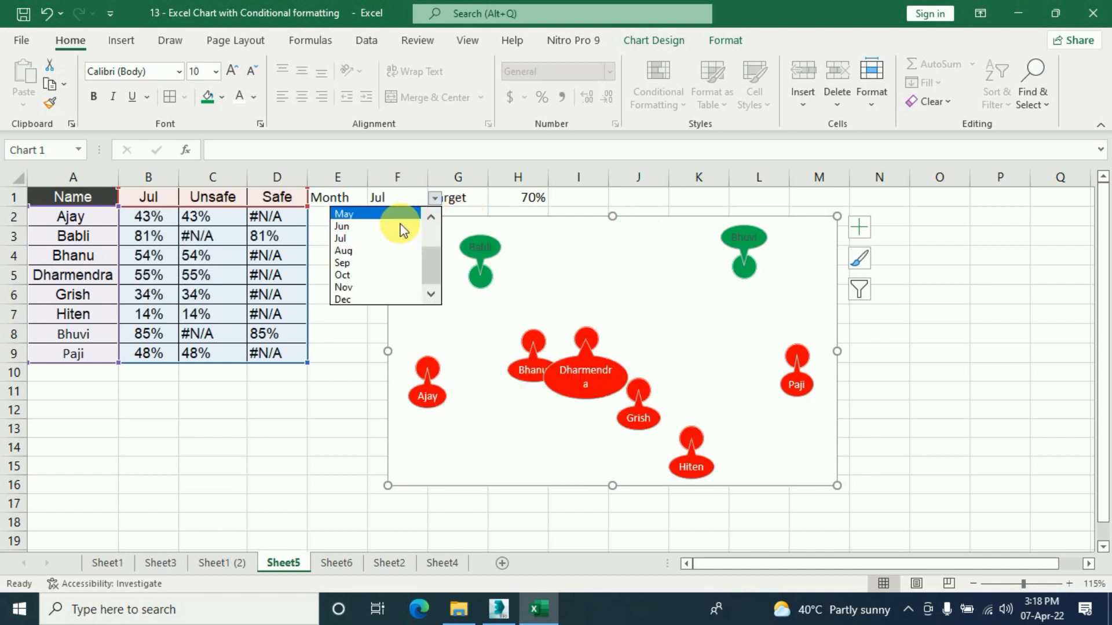
{"action": "left_click", "coordinate": [359, 264]}
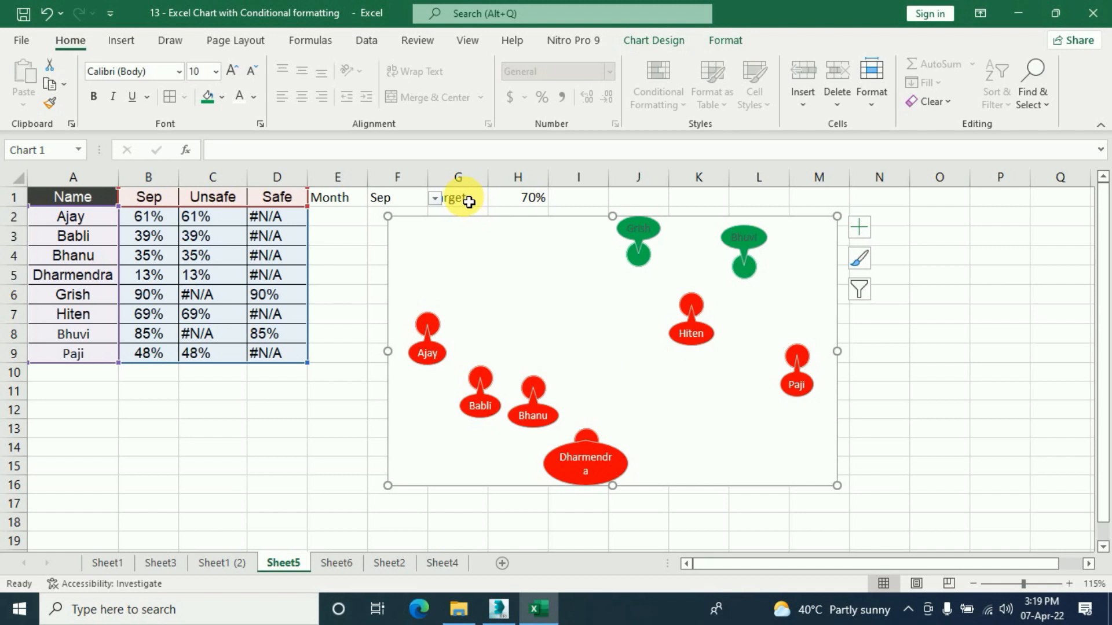
Step: Insert a line chart with markers from the Target cells G1:H1 and place it exactly over the existing marker chart
{"action": "left_click_drag", "start_coordinate": [470, 198], "coordinate": [520, 201]}
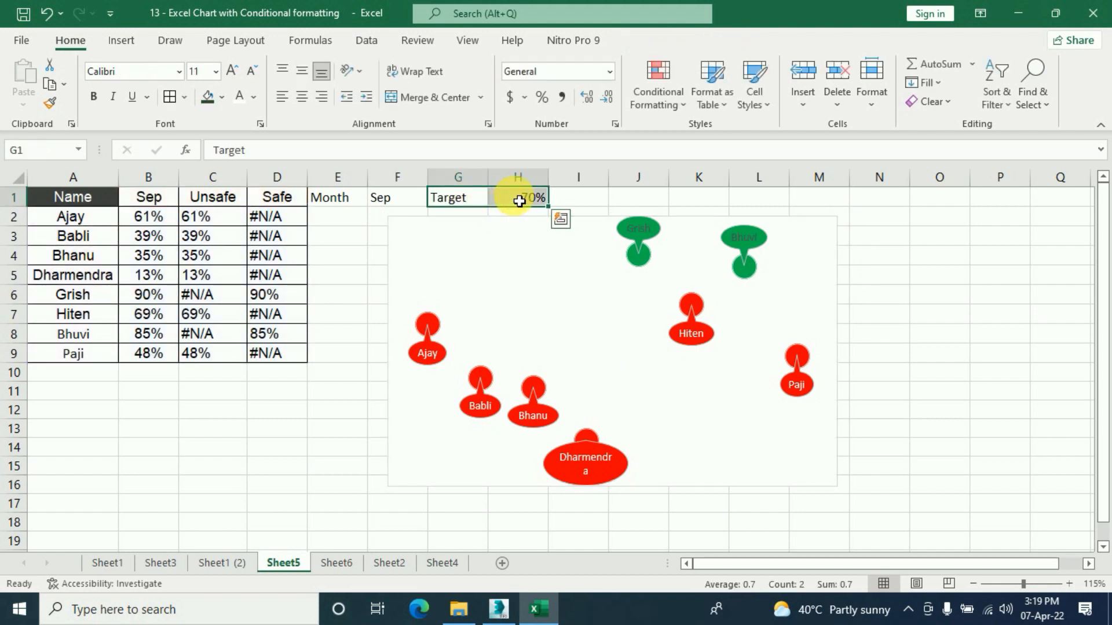
{"action": "left_click", "coordinate": [124, 48]}
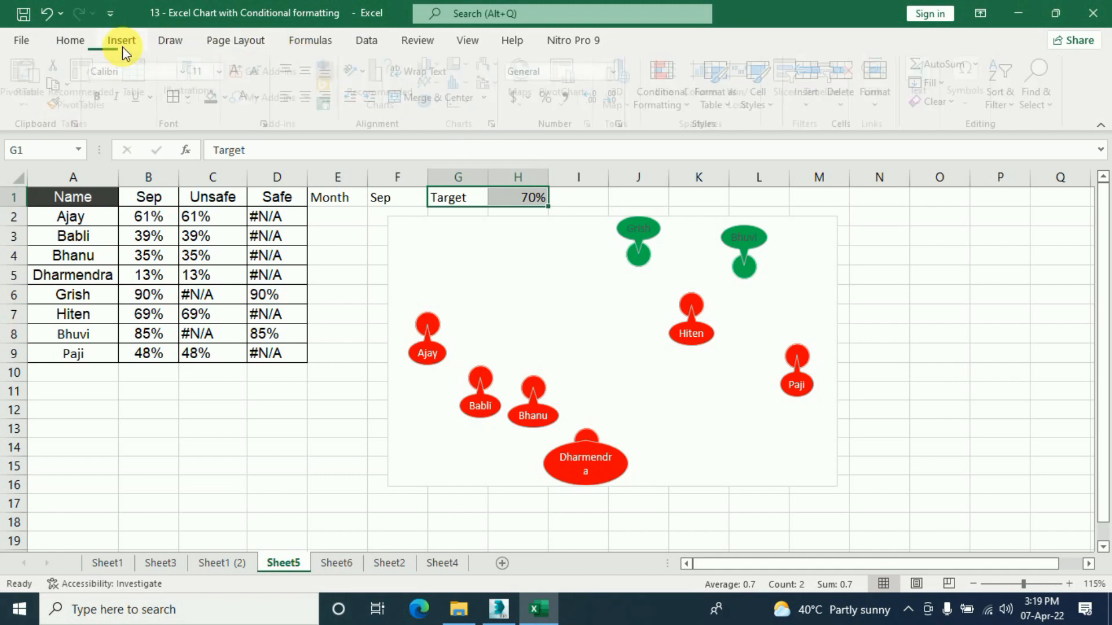
{"action": "left_click", "coordinate": [444, 84]}
{"action": "left_click", "coordinate": [577, 150]}
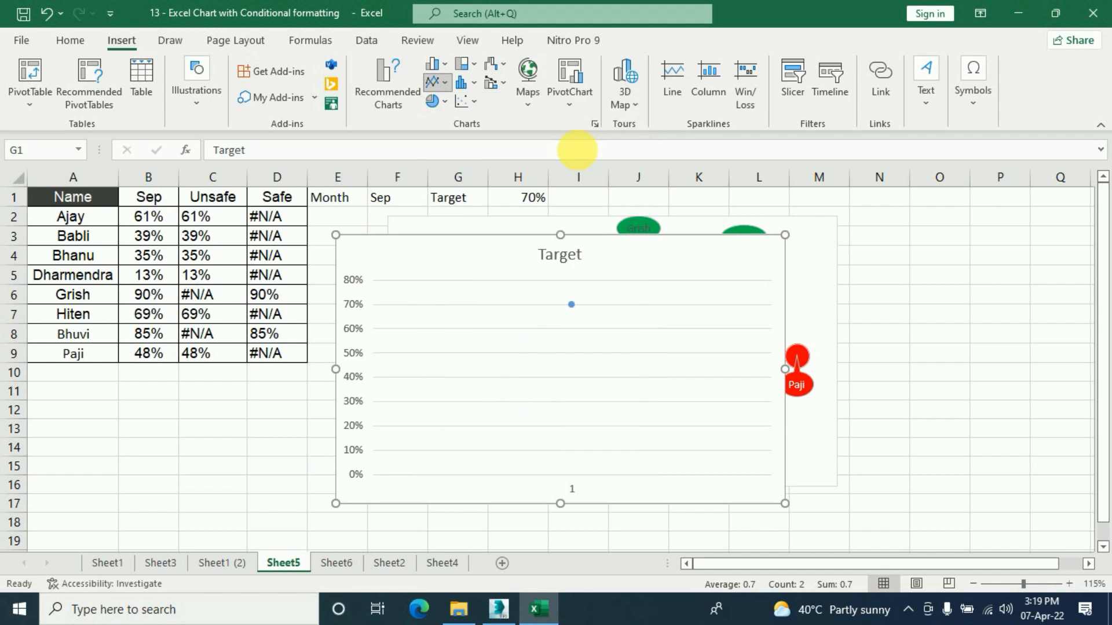
{"action": "left_click_drag", "start_coordinate": [633, 266], "coordinate": [685, 249]}
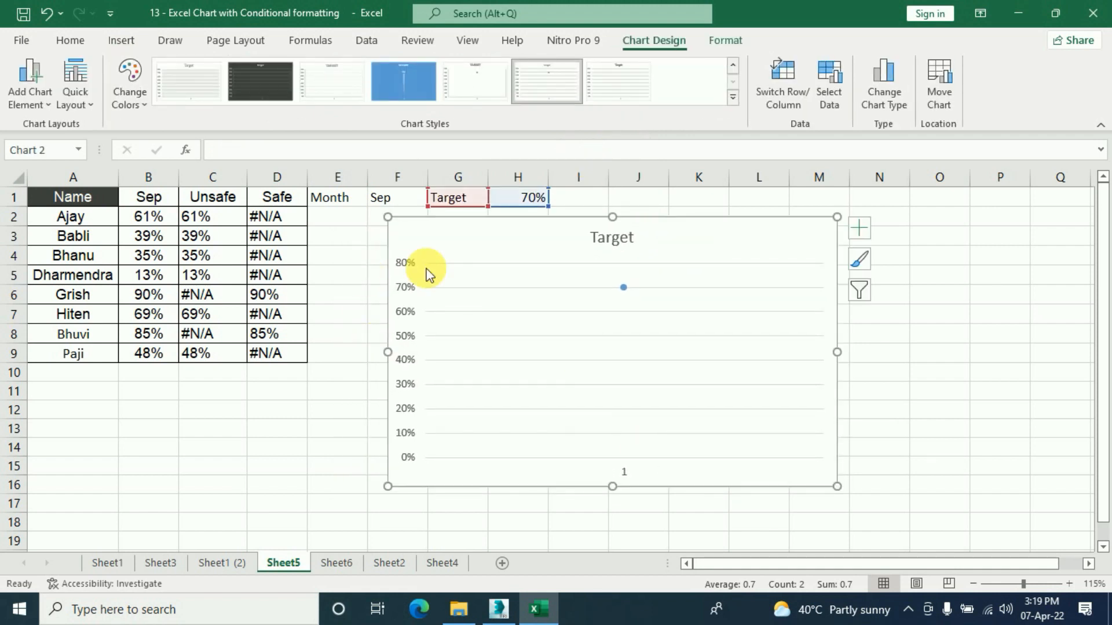
Step: Delete the Target chart's gridlines and add a data label to its single marker
{"action": "left_click", "coordinate": [497, 289]}
{"action": "key", "text": "Delete"}
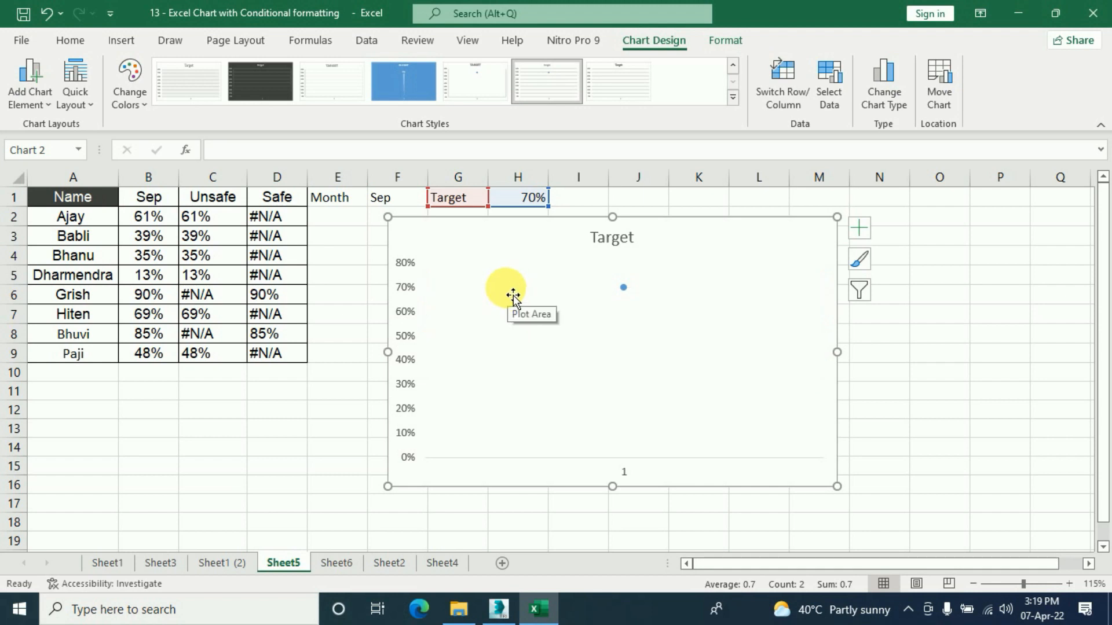
{"action": "left_click", "coordinate": [625, 288]}
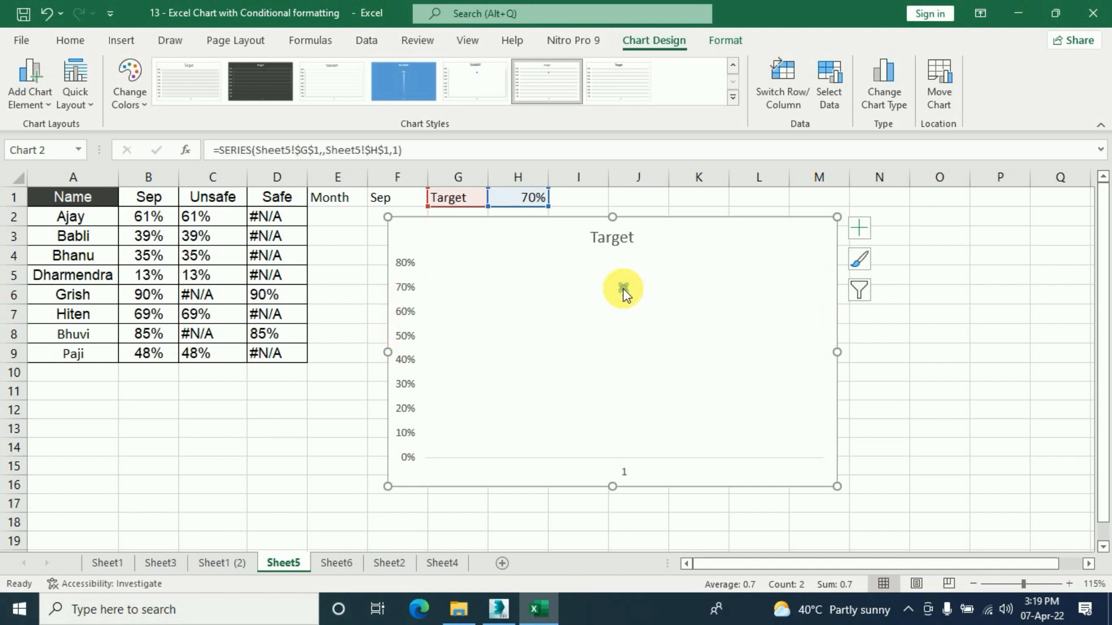
{"action": "right_click", "coordinate": [623, 289]}
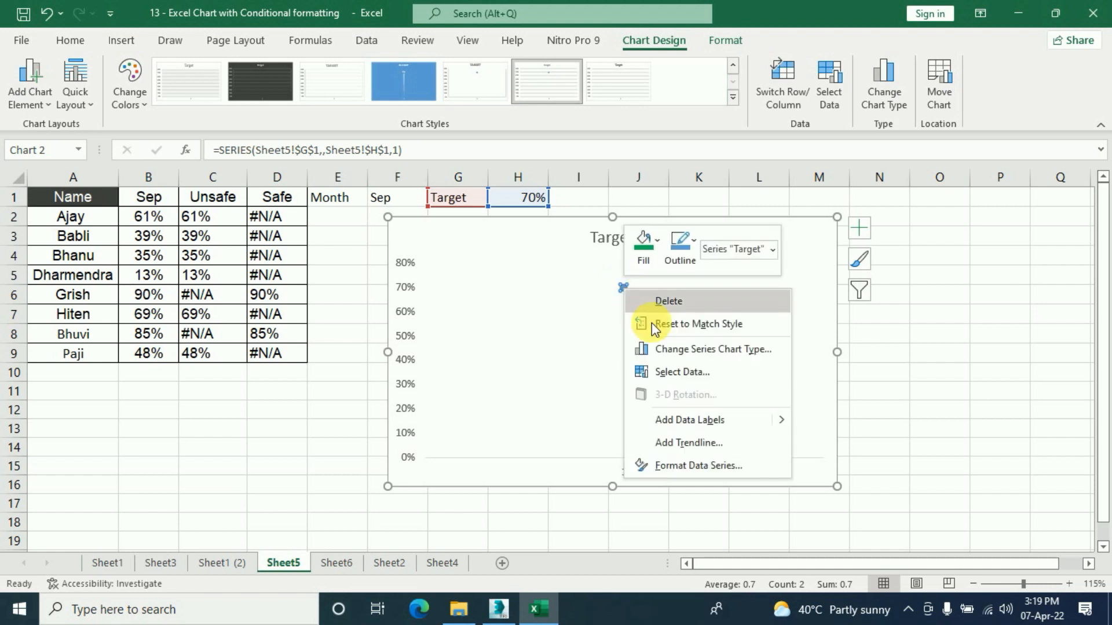
{"action": "left_click", "coordinate": [696, 425]}
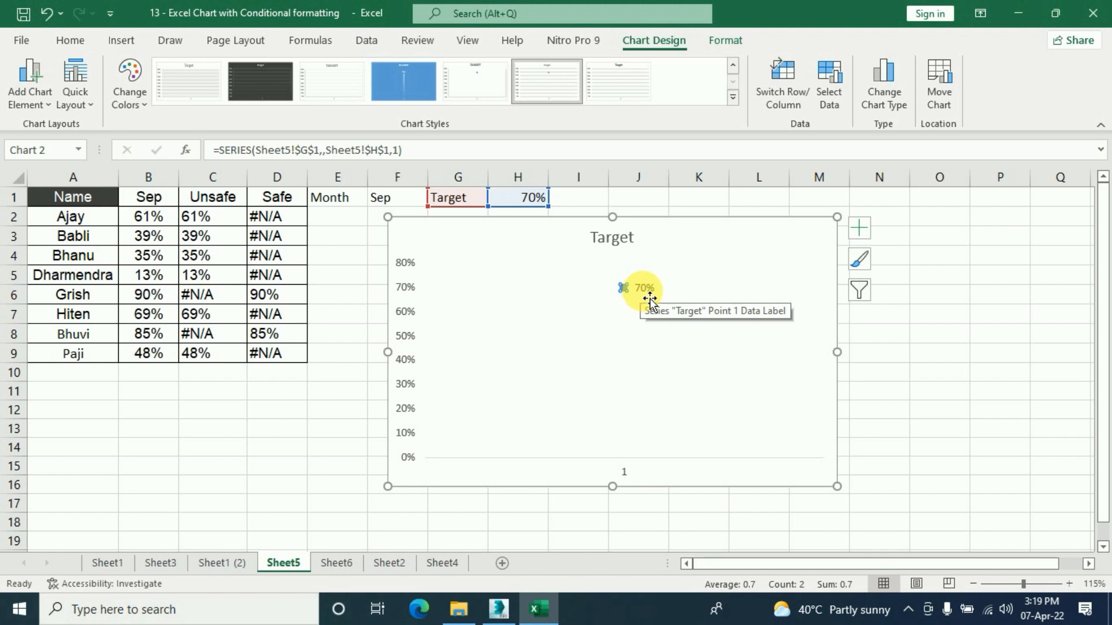
Step: Include the series name alongside the value in the Target data label and close the label formatting
{"action": "left_click", "coordinate": [650, 298]}
{"action": "right_click", "coordinate": [653, 297]}
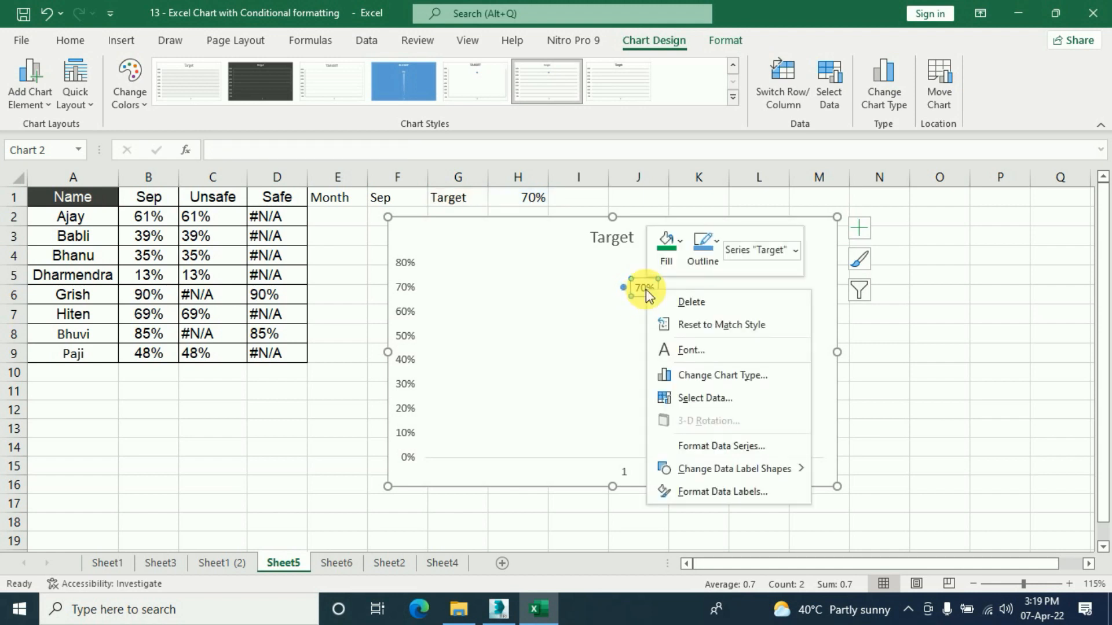
{"action": "left_click", "coordinate": [704, 491]}
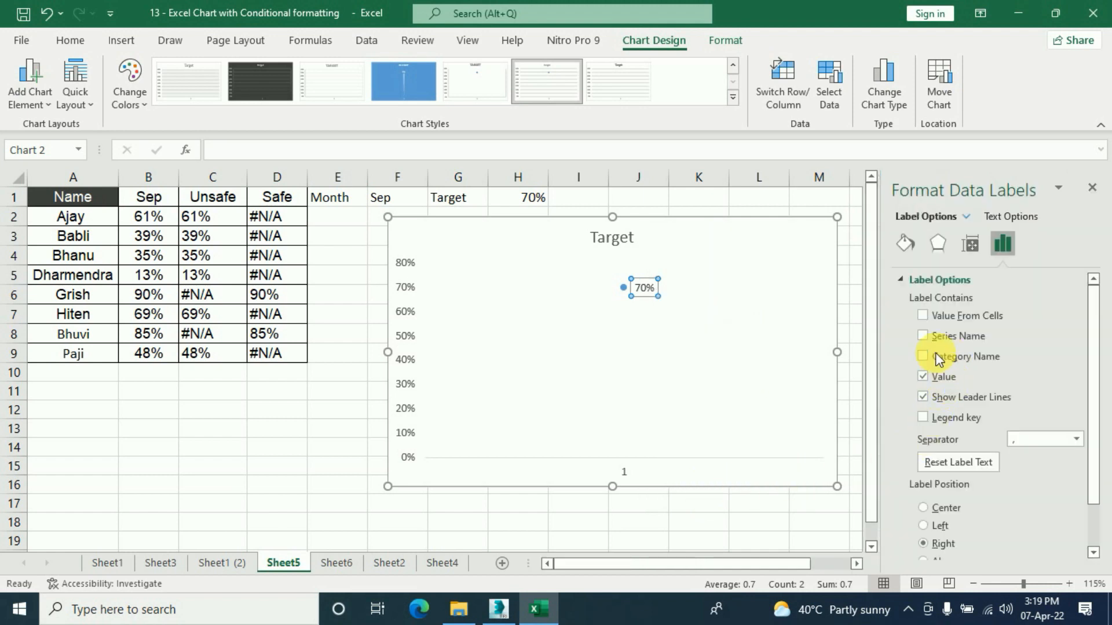
{"action": "left_click", "coordinate": [925, 336]}
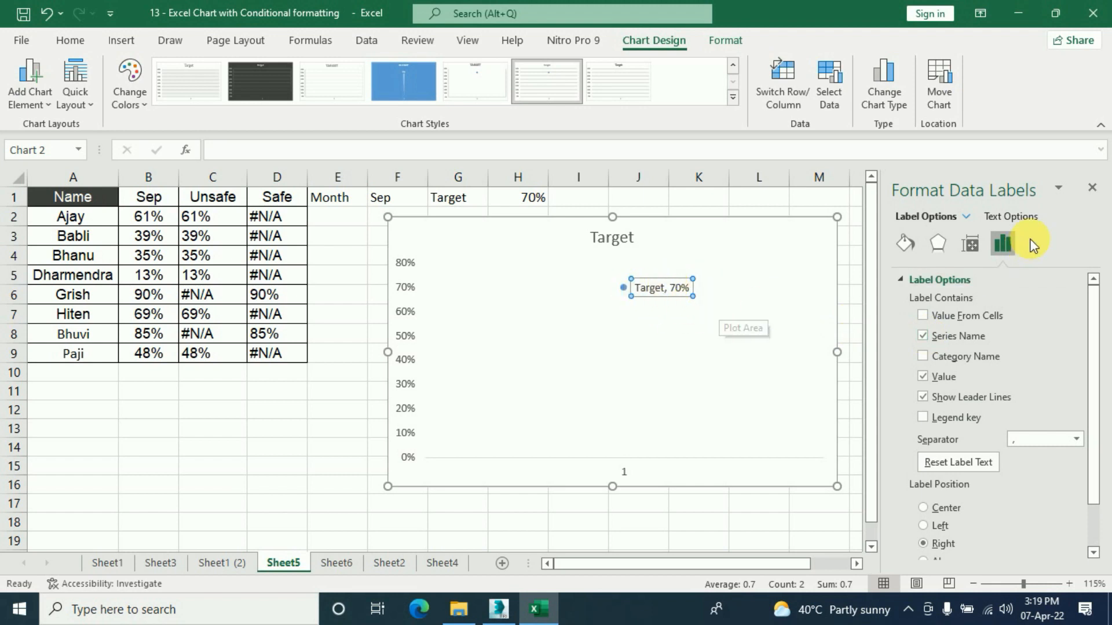
{"action": "left_click", "coordinate": [1092, 188]}
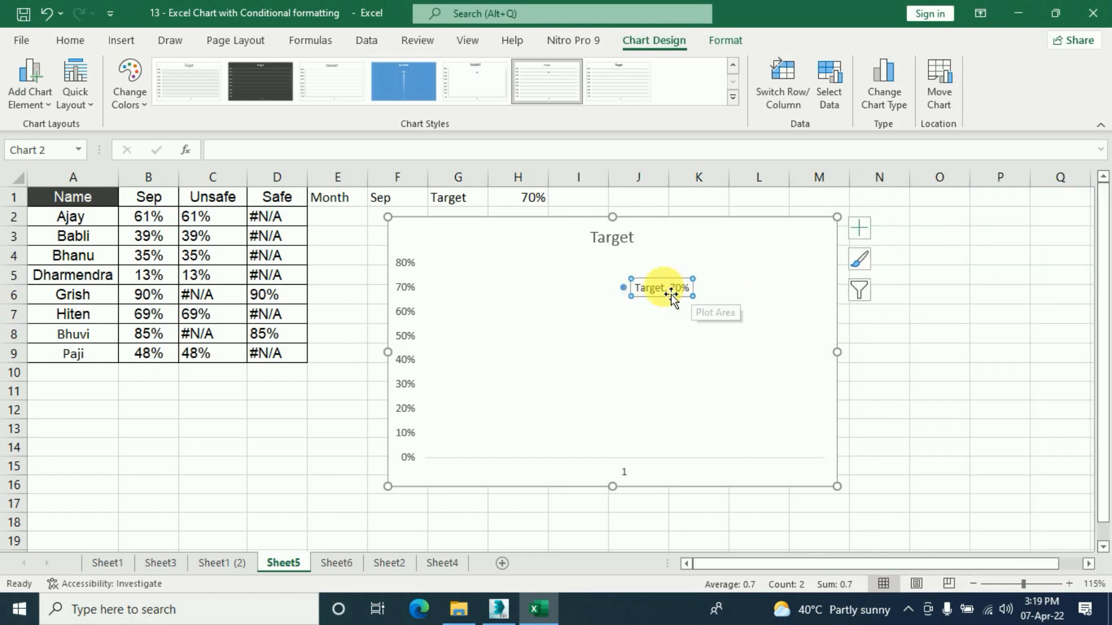
Step: Move the Target data label to the 70% level and stretch it across the full chart width
{"action": "left_click_drag", "start_coordinate": [637, 294], "coordinate": [403, 292]}
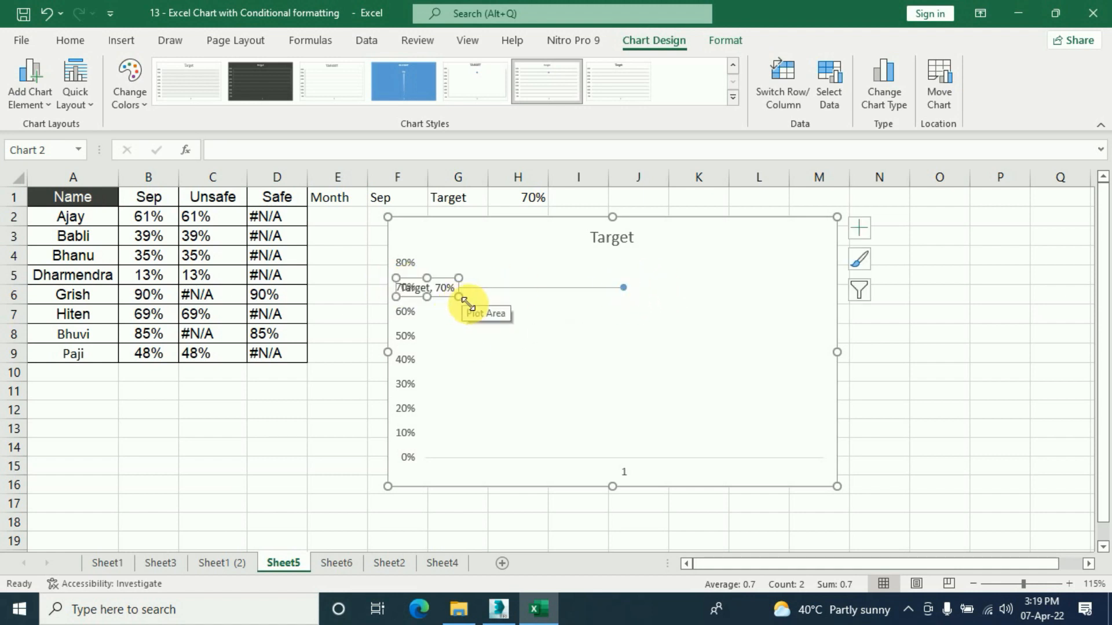
{"action": "left_click_drag", "start_coordinate": [459, 296], "coordinate": [838, 304]}
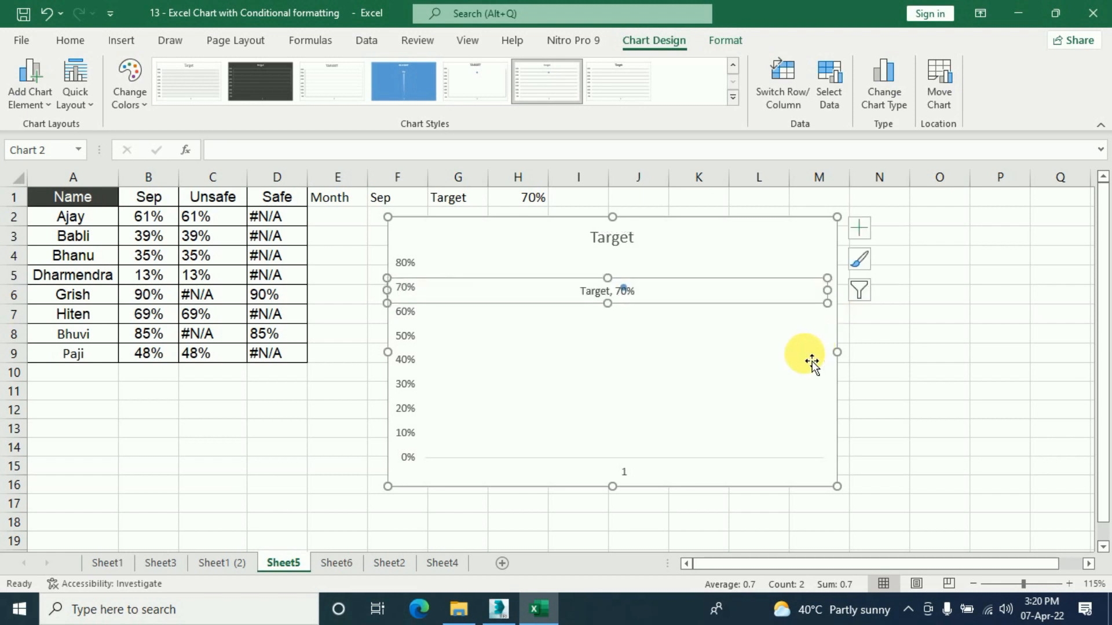
{"action": "left_click_drag", "start_coordinate": [684, 290], "coordinate": [700, 287]}
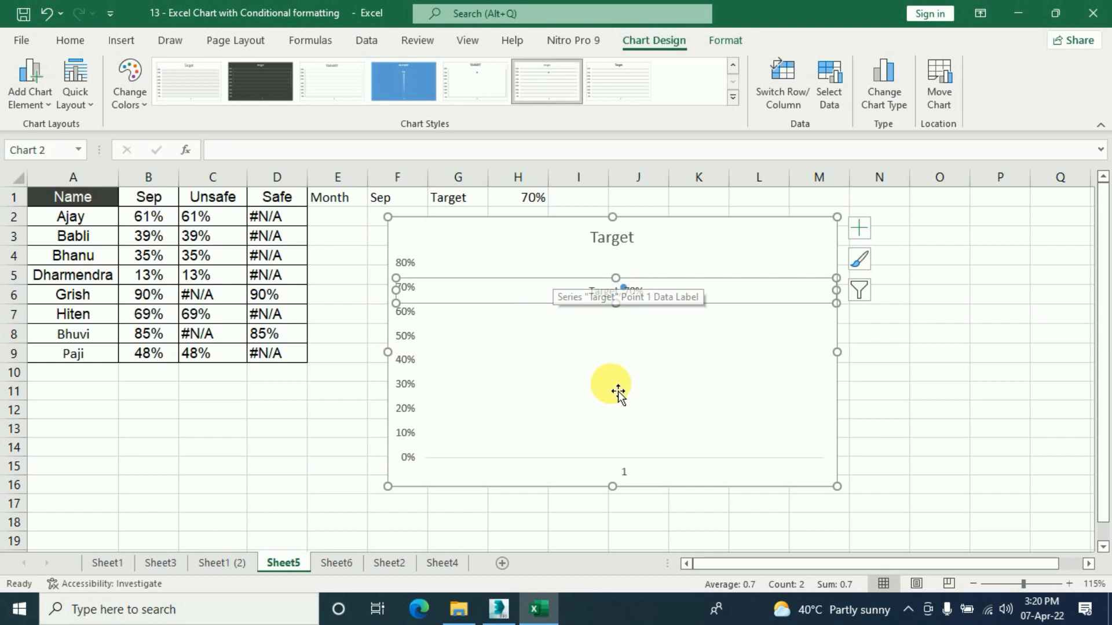
Step: Fill the Target data label with green and make its text white, bold and size 12
{"action": "left_click", "coordinate": [71, 40]}
{"action": "left_click", "coordinate": [208, 98]}
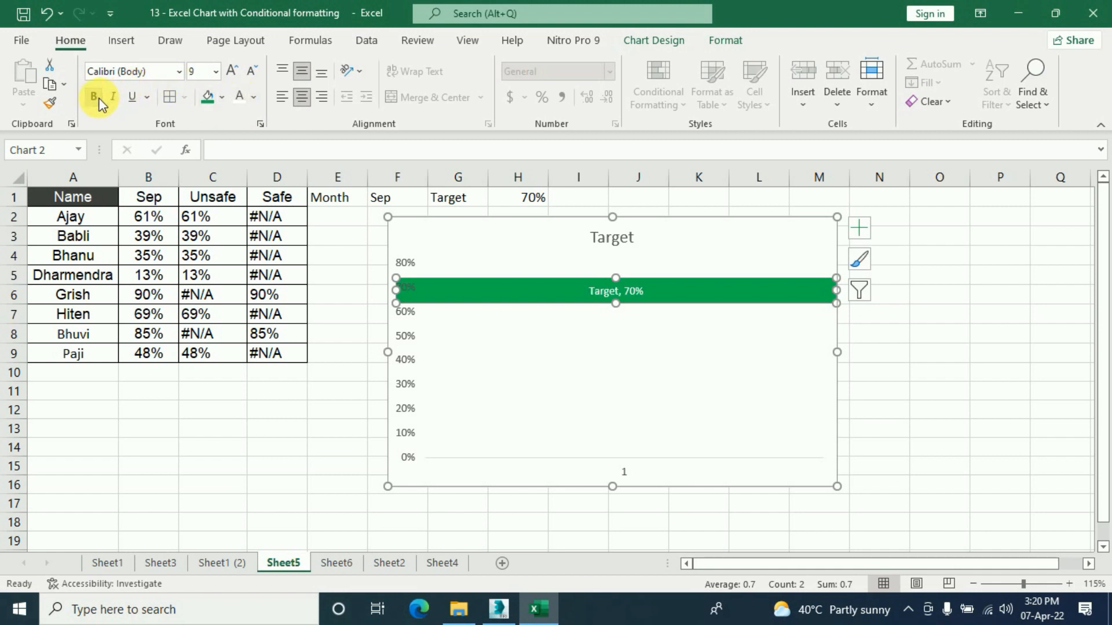
{"action": "left_click", "coordinate": [234, 71]}
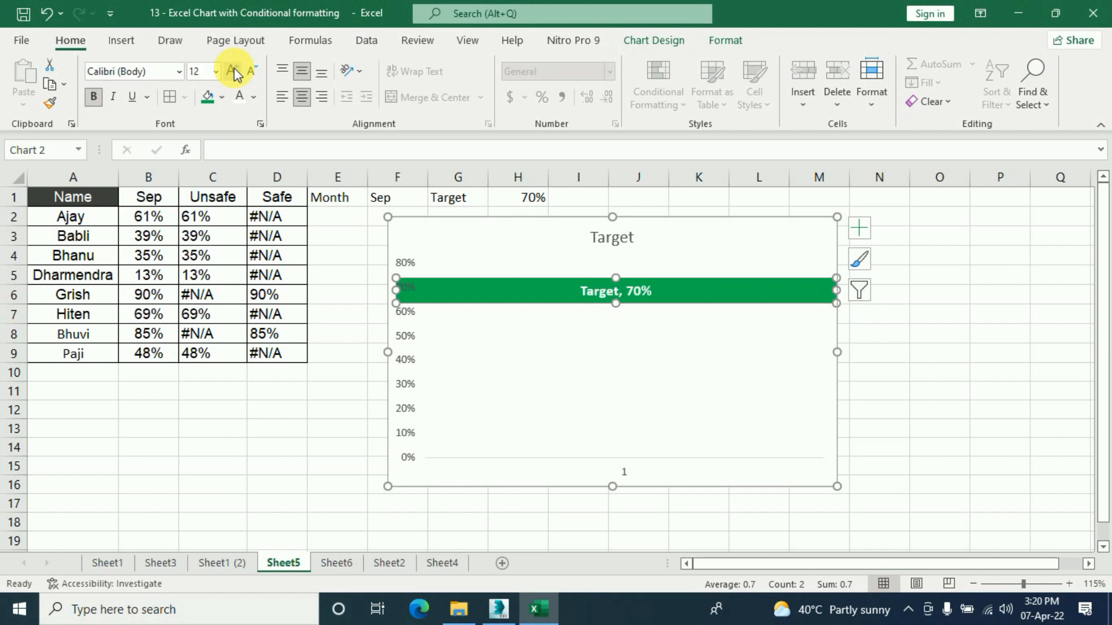
Step: Enlarge the Target data label's text to size 14 and set the vertical axis bounds to minimum 0 and maximum 1
{"action": "left_click", "coordinate": [233, 71]}
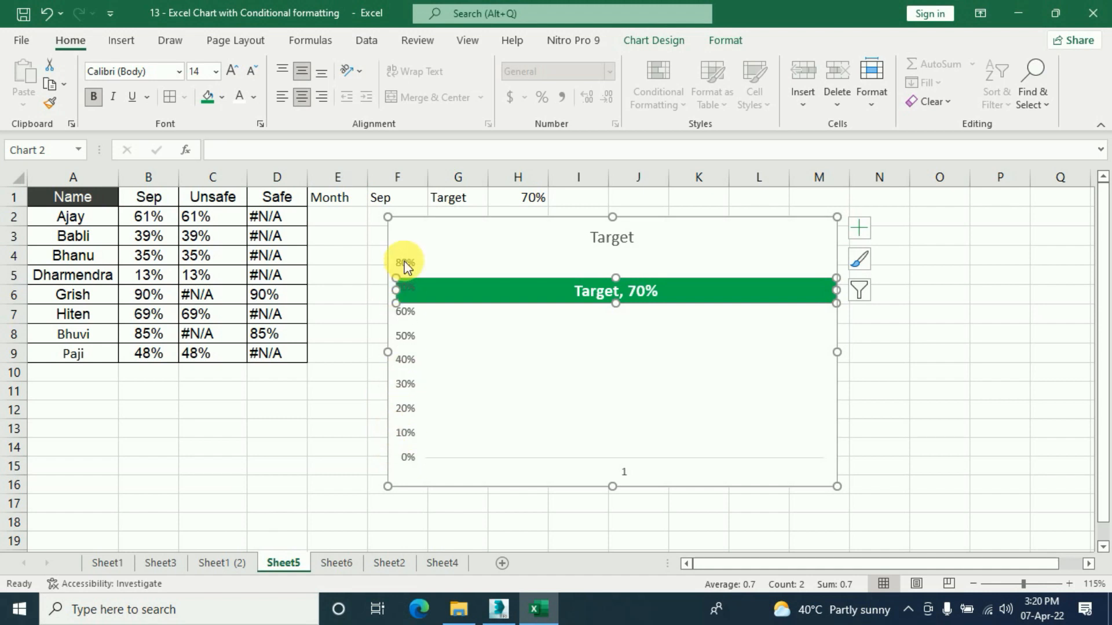
{"action": "left_click", "coordinate": [408, 361]}
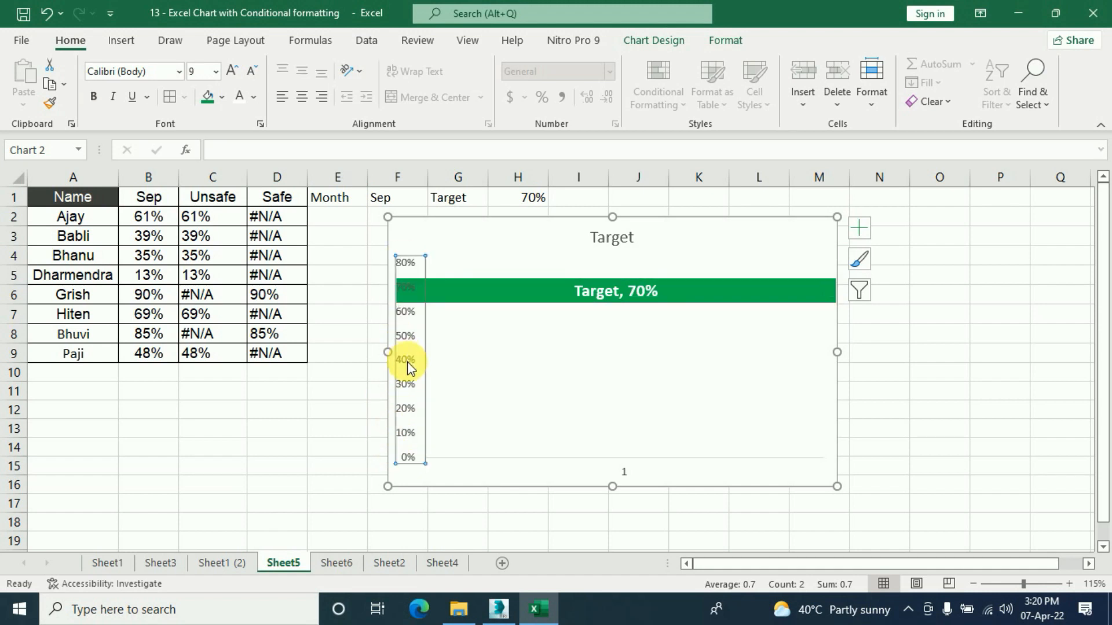
{"action": "right_click", "coordinate": [408, 361]}
{"action": "left_click", "coordinate": [479, 571]}
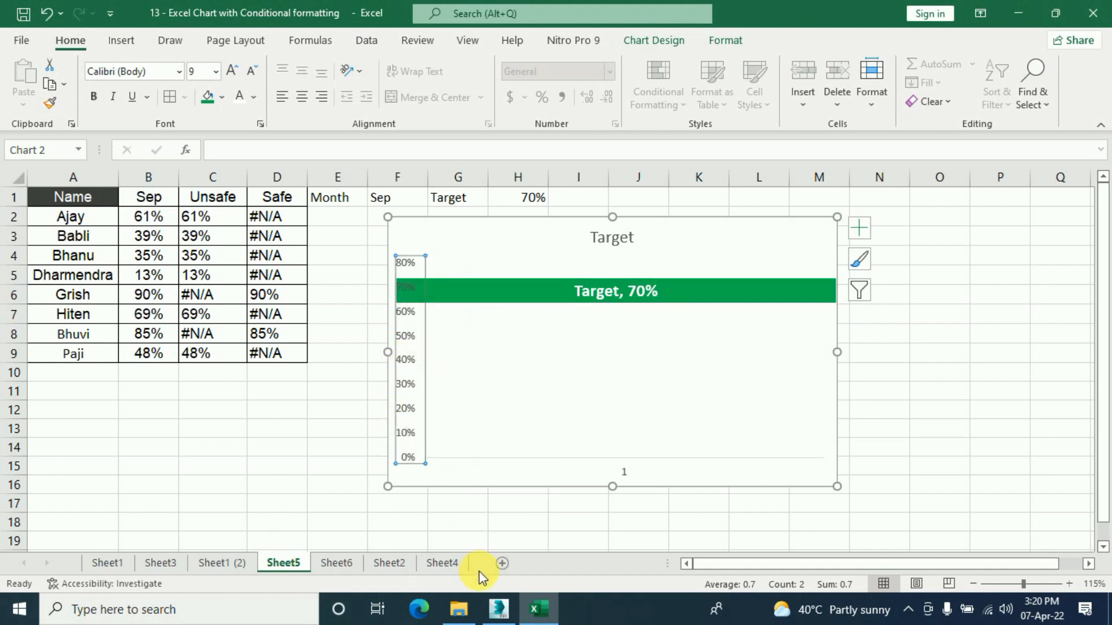
{"action": "left_click", "coordinate": [1027, 324]}
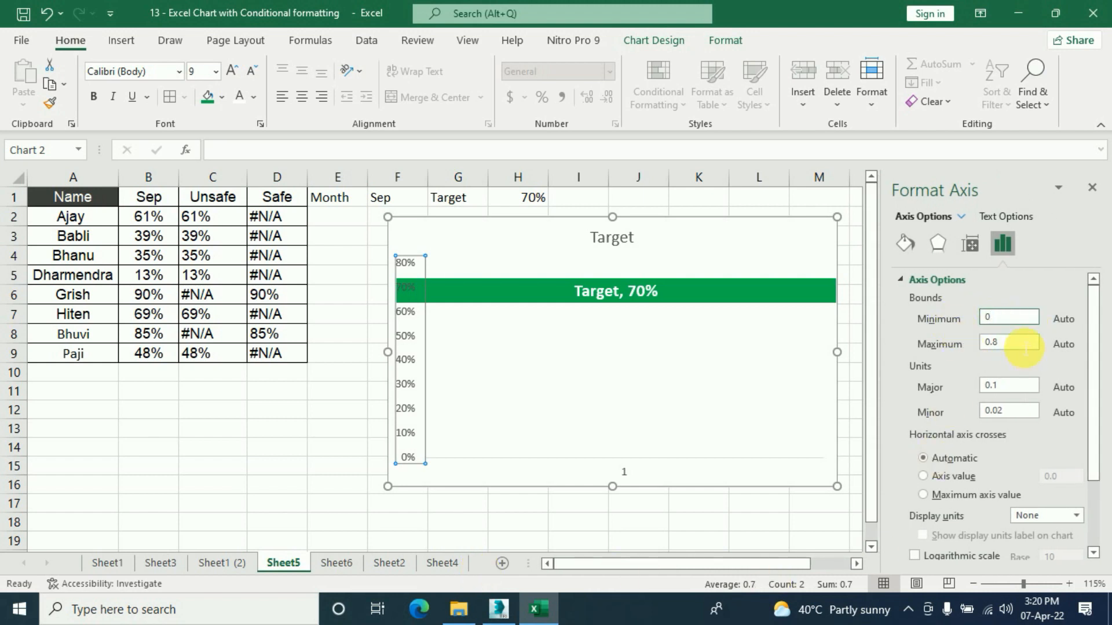
{"action": "left_click", "coordinate": [1024, 346]}
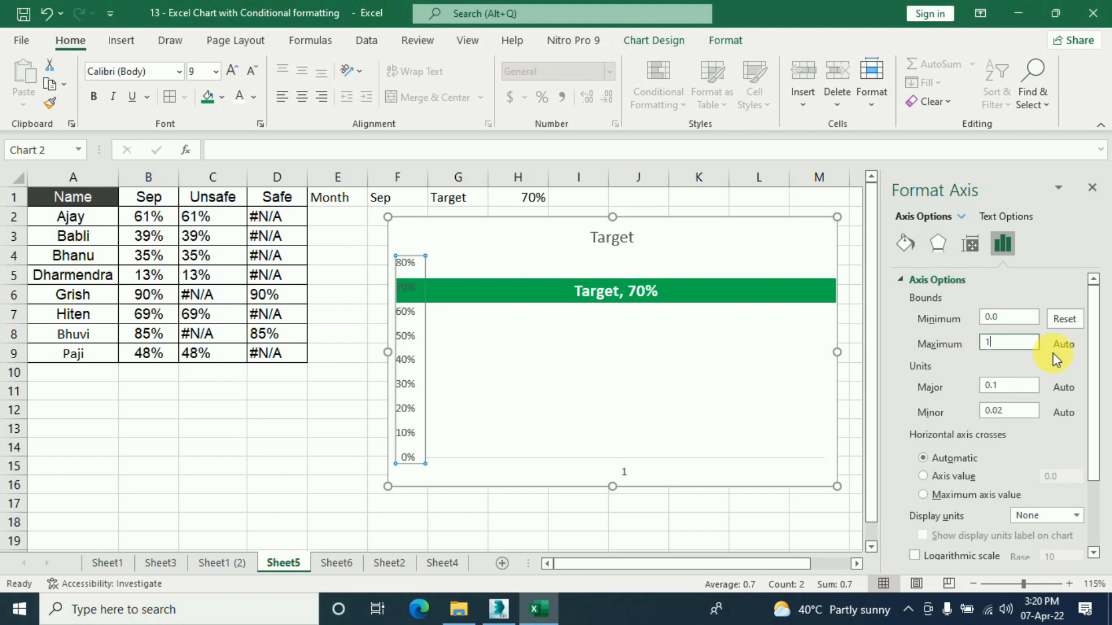
{"action": "key", "text": "Return"}
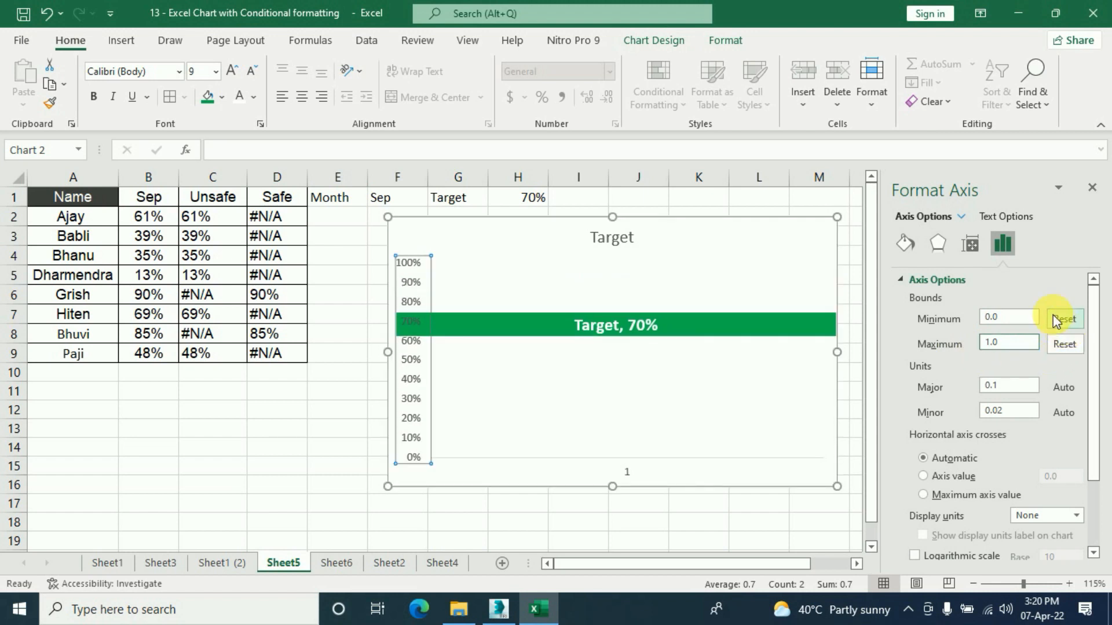
{"action": "left_click", "coordinate": [1093, 189]}
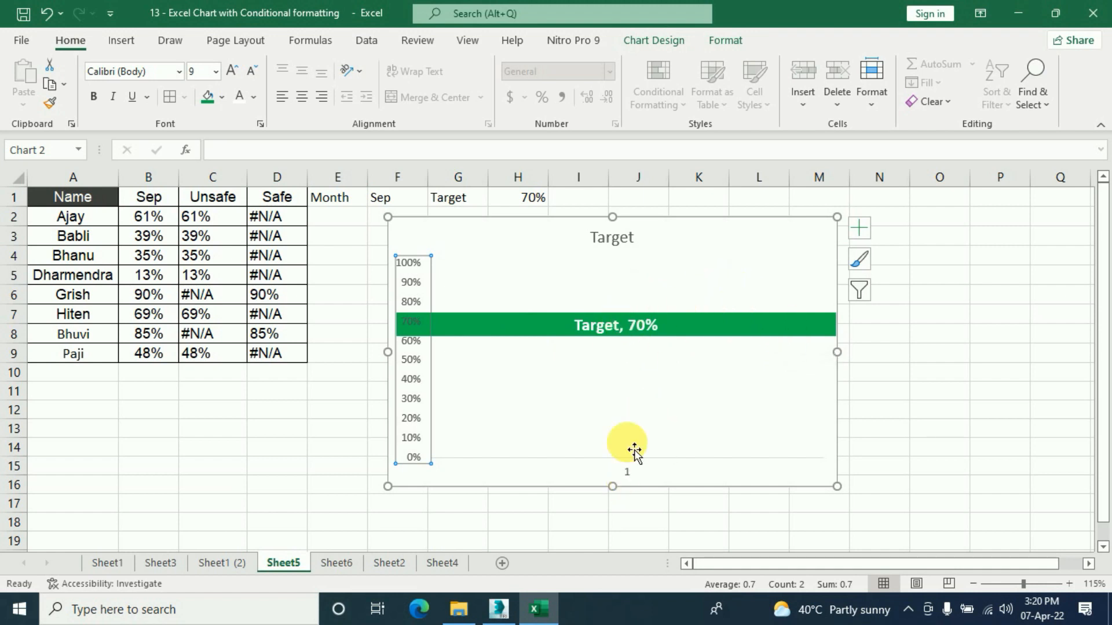
Step: Delete the Target chart's horizontal axis and its chart title
{"action": "left_click", "coordinate": [627, 474]}
{"action": "key", "text": "Delete"}
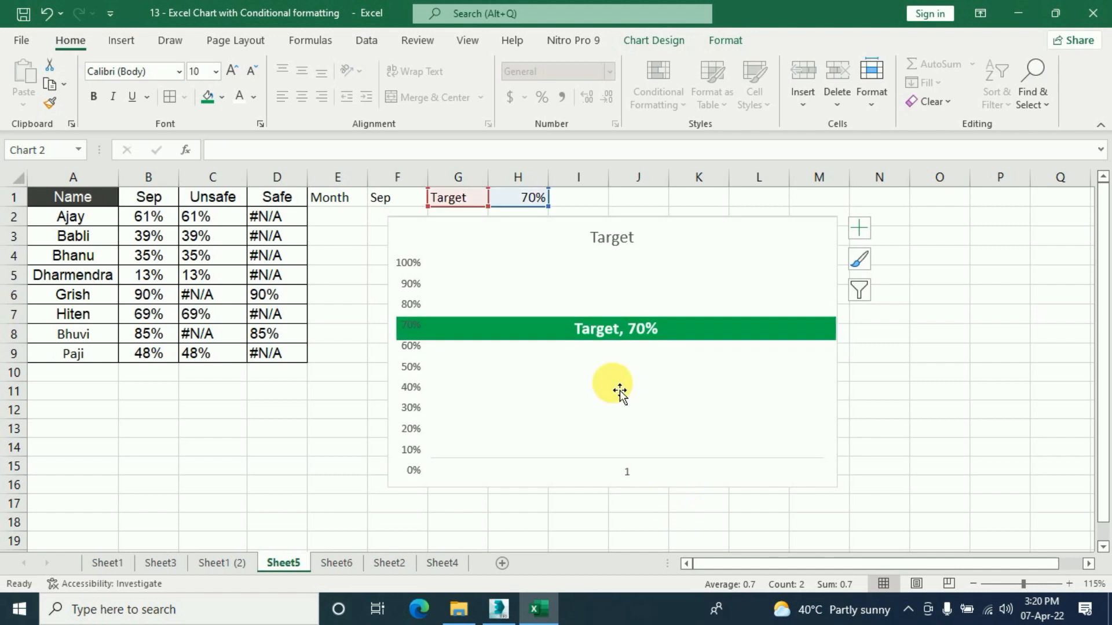
{"action": "left_click", "coordinate": [606, 261]}
{"action": "key", "text": "Delete"}
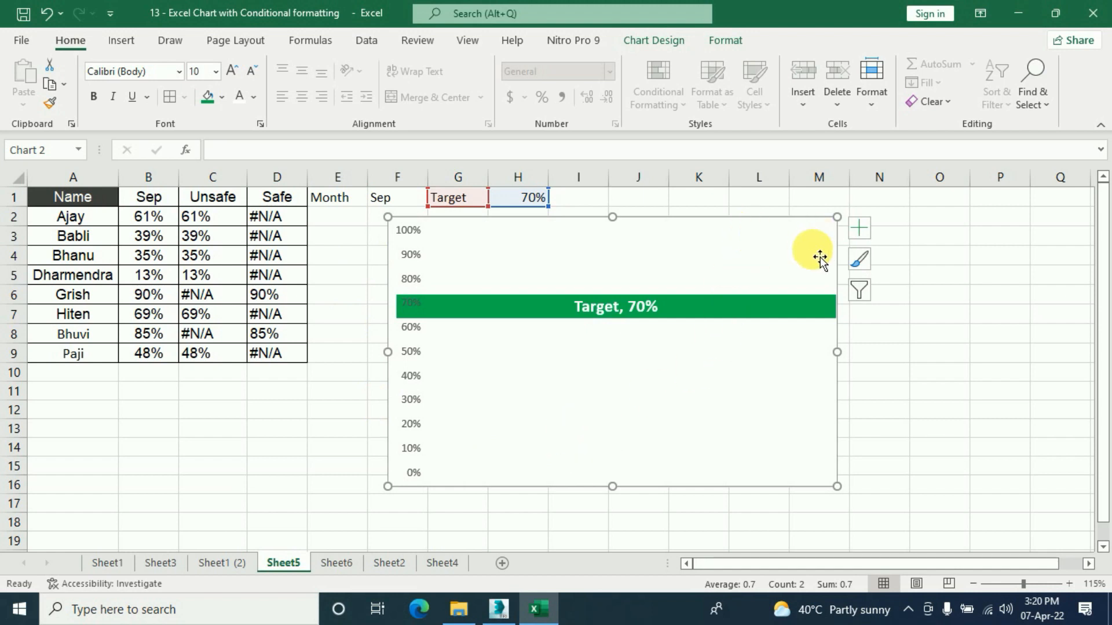
Step: Set the Target chart area to no fill so the underlying marker chart shows through, and close the formatting options
{"action": "right_click", "coordinate": [844, 249]}
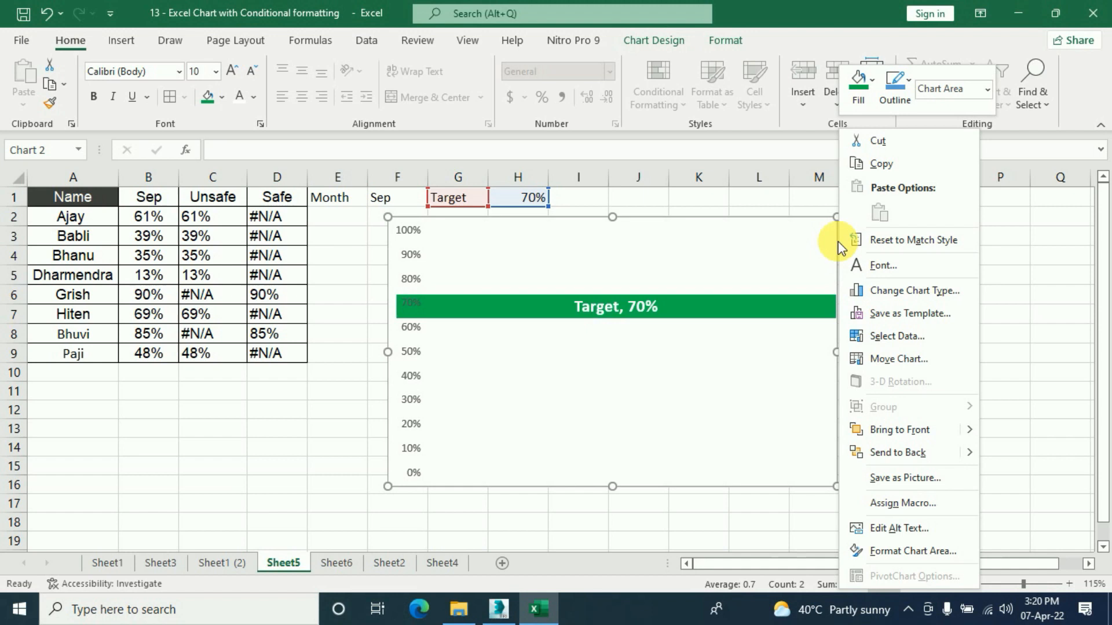
{"action": "left_click", "coordinate": [903, 550]}
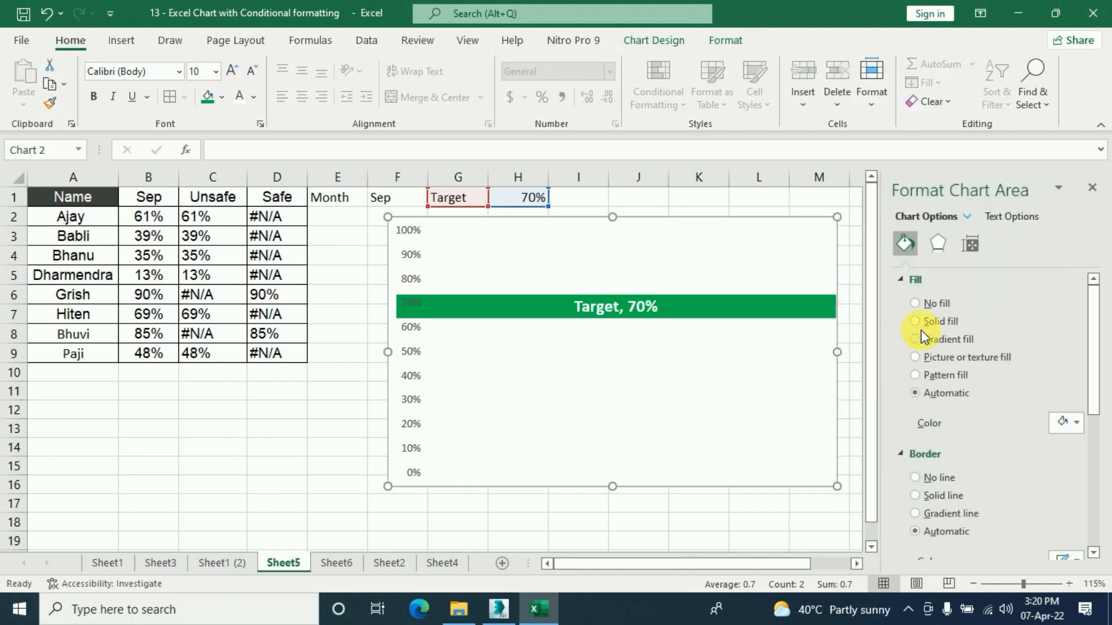
{"action": "left_click", "coordinate": [915, 304]}
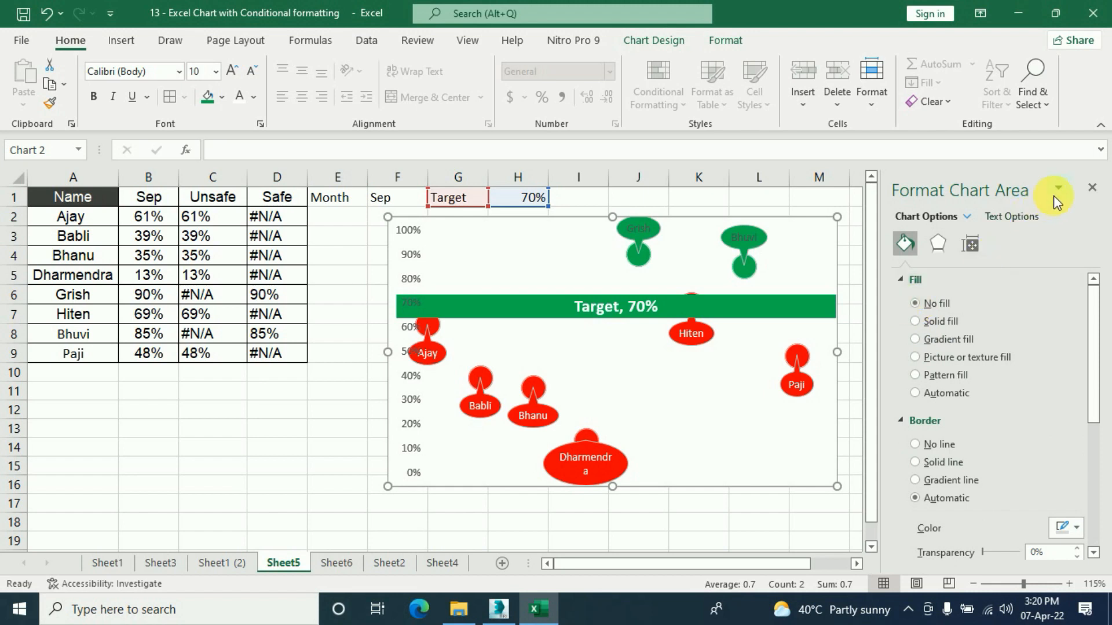
{"action": "left_click", "coordinate": [1092, 190]}
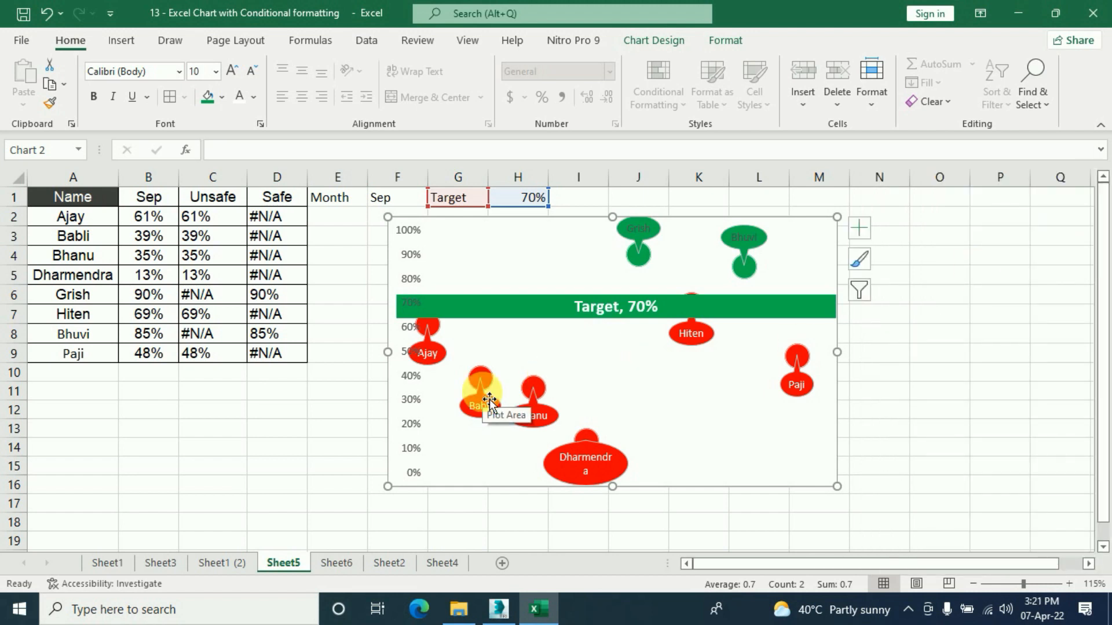
Step: Test the chart by switching the month in cell F1 to May, Jan and finally Jul
{"action": "left_click", "coordinate": [377, 199]}
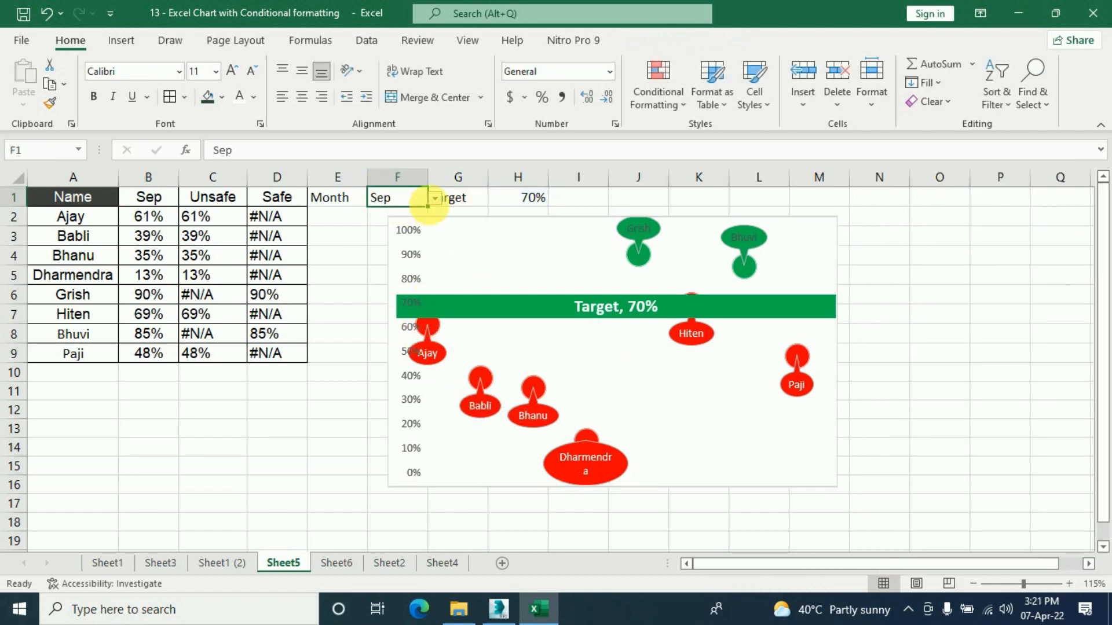
{"action": "left_click", "coordinate": [434, 198]}
{"action": "left_click", "coordinate": [385, 215]}
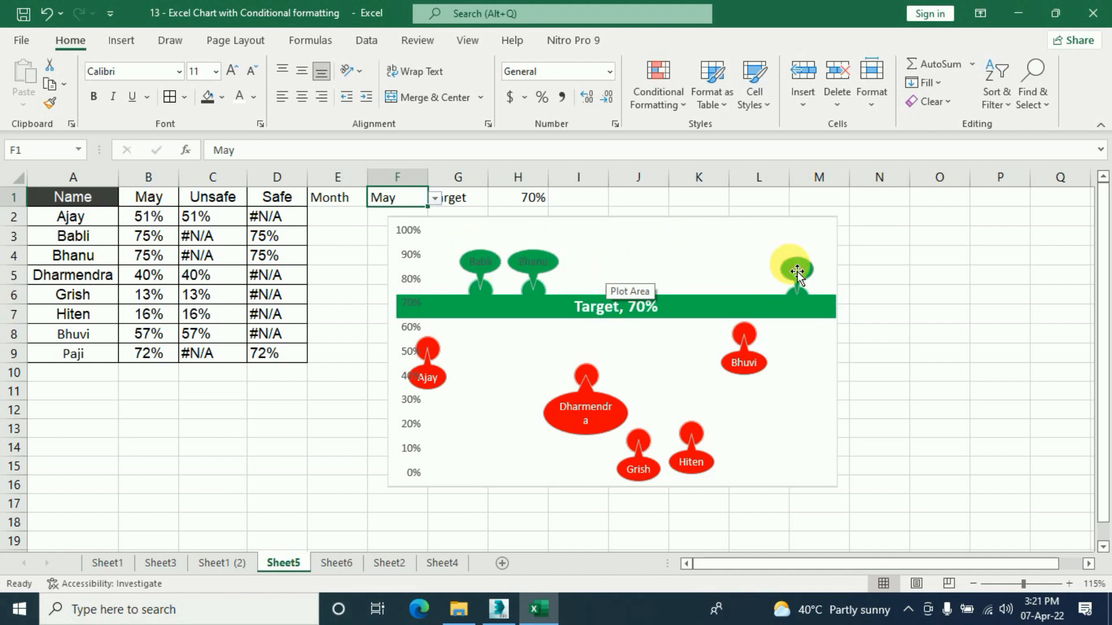
{"action": "left_click", "coordinate": [435, 198]}
{"action": "left_click_drag", "start_coordinate": [437, 255], "coordinate": [427, 217]}
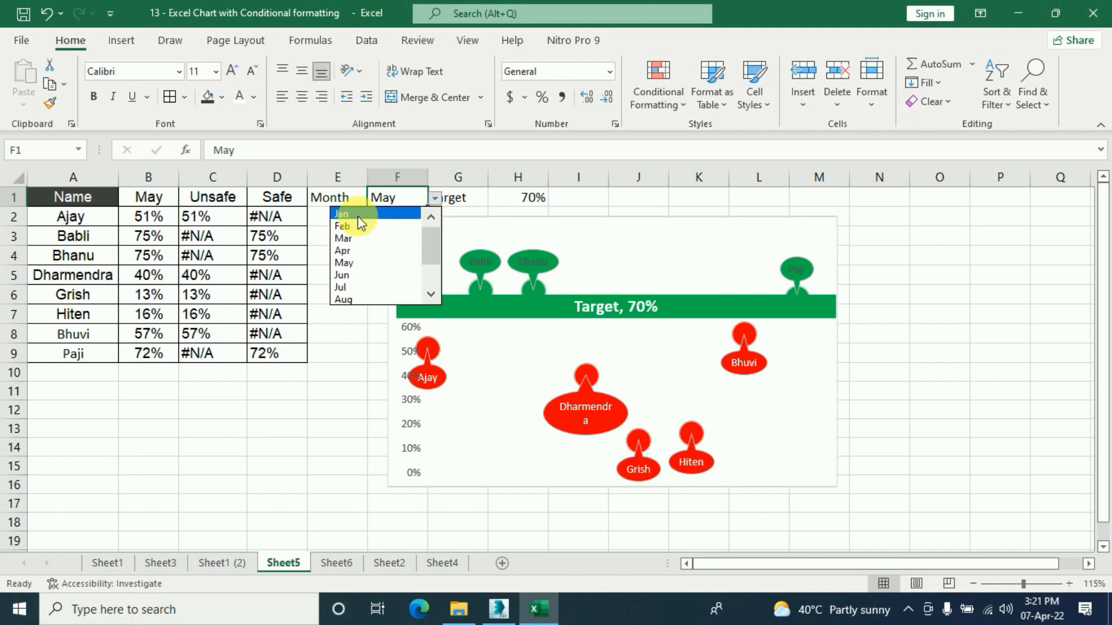
{"action": "left_click", "coordinate": [342, 214]}
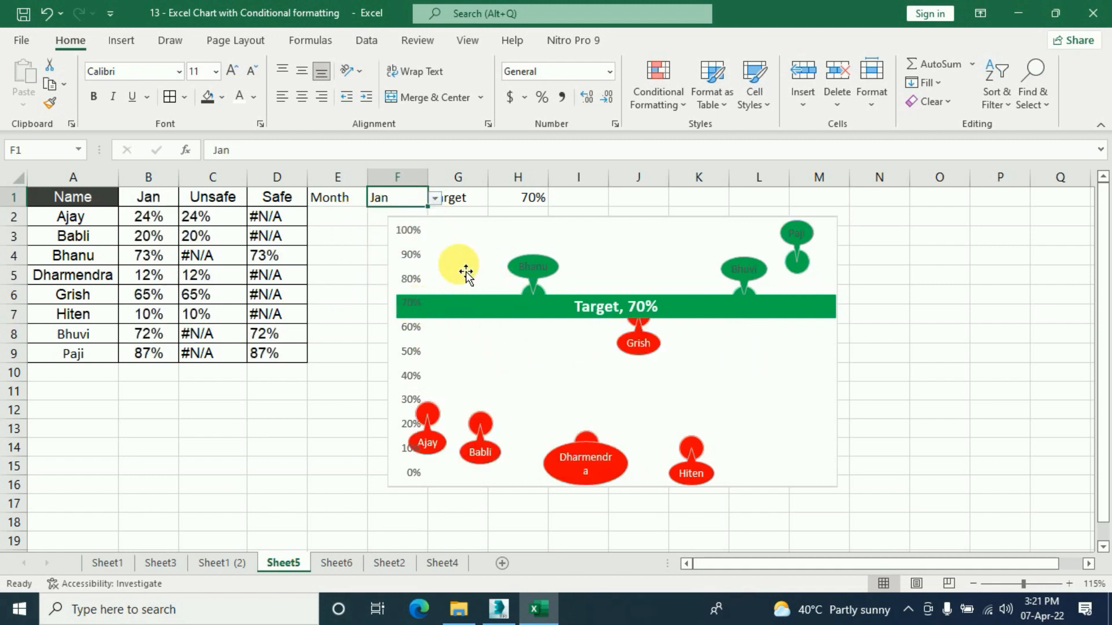
{"action": "left_click", "coordinate": [433, 199]}
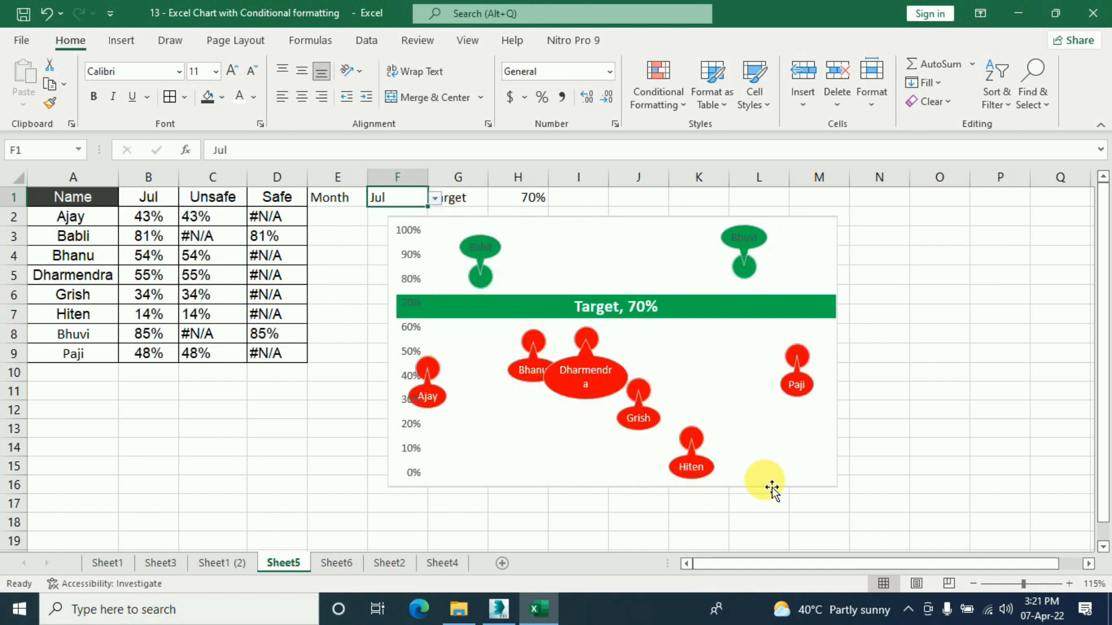
Step: Change the target in cell H1 to 50%
{"action": "left_click", "coordinate": [536, 199]}
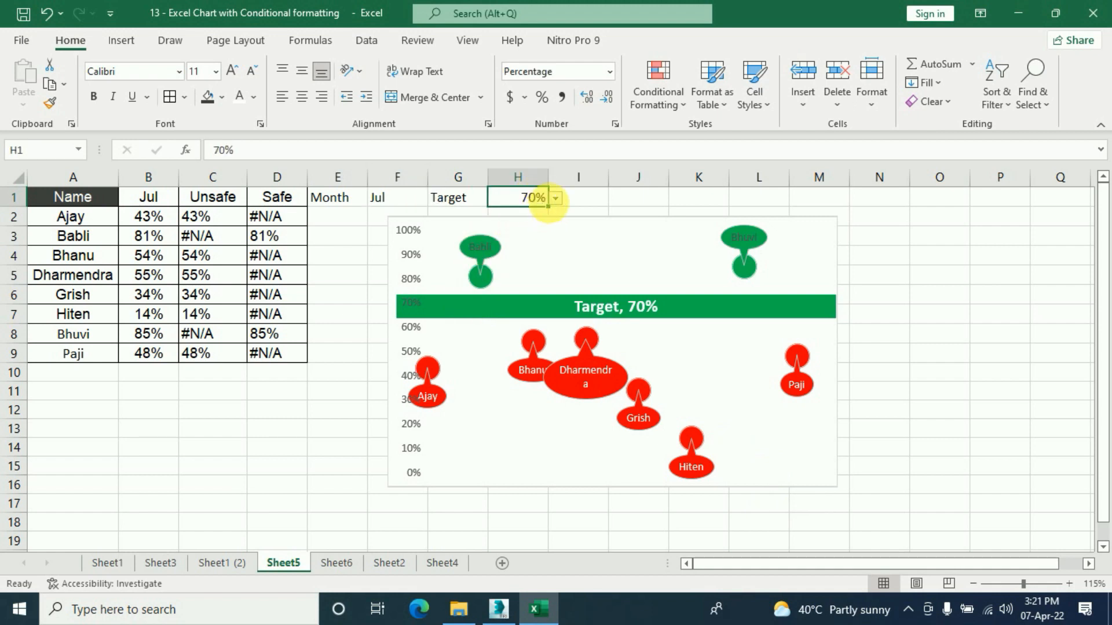
{"action": "left_click", "coordinate": [556, 198]}
{"action": "left_click", "coordinate": [475, 245]}
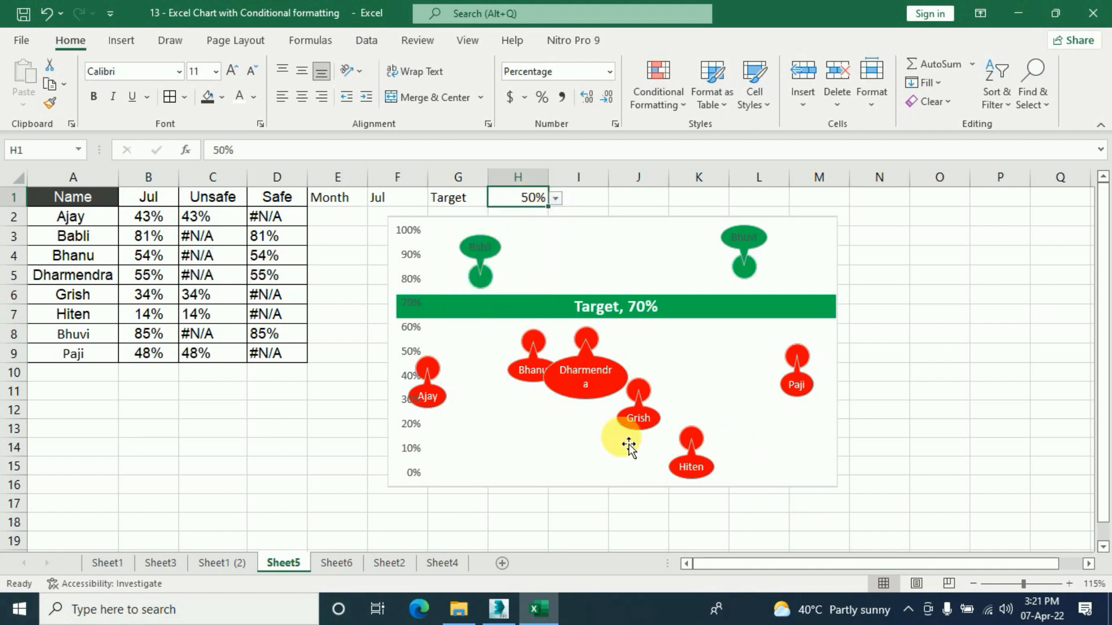